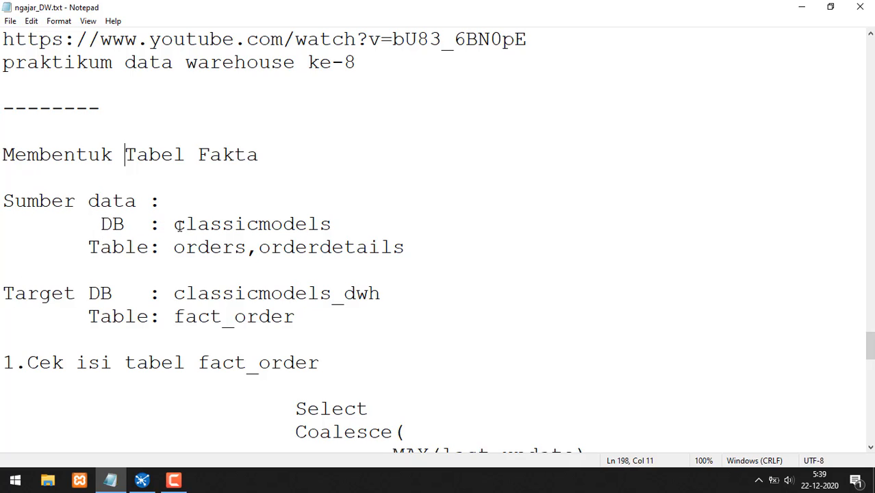
- Review the source database classicmodels and its tables orders and orderdetails in the fact table notes
left_click_drag(175, 226, 332, 233)
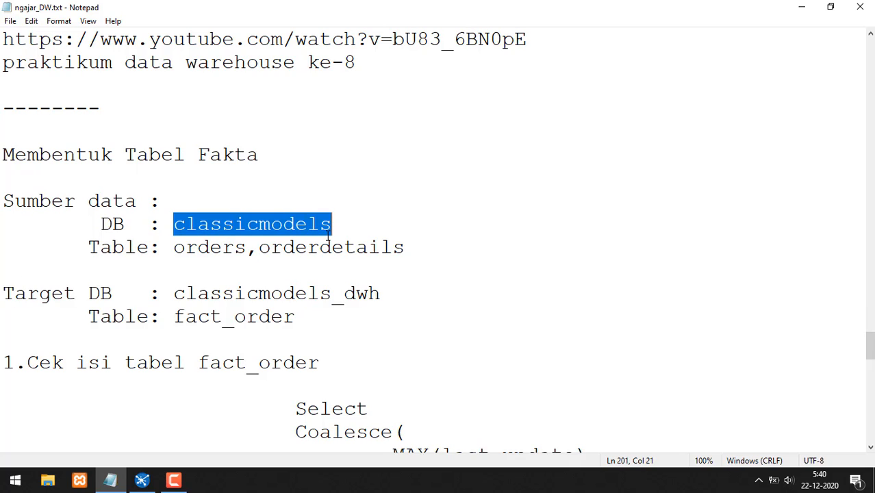
left_click_drag(176, 248, 393, 252)
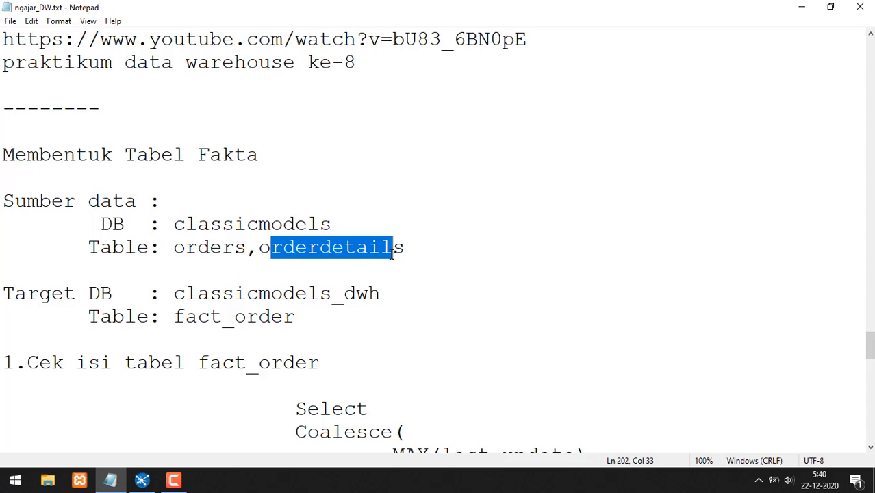
- Start the Office Shuttle mouse utility from the desktop and return to the ngajar_DW.txt notes
left_click(798, 10)
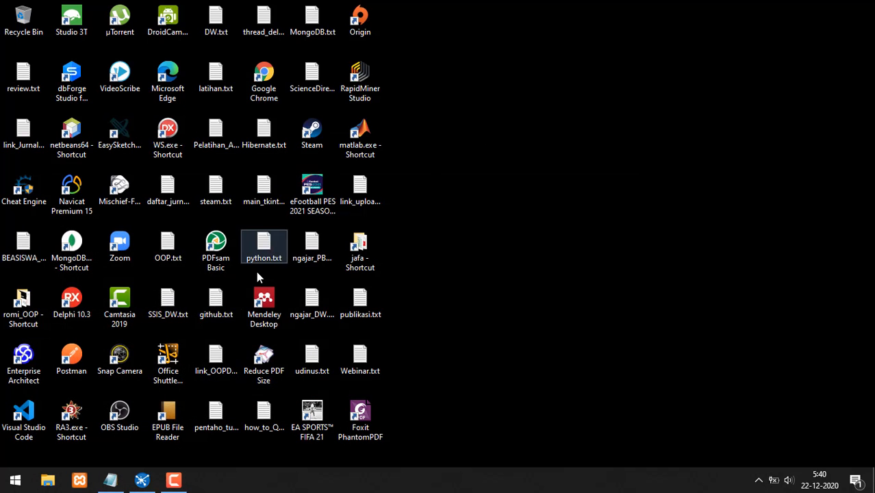
double_click(168, 359)
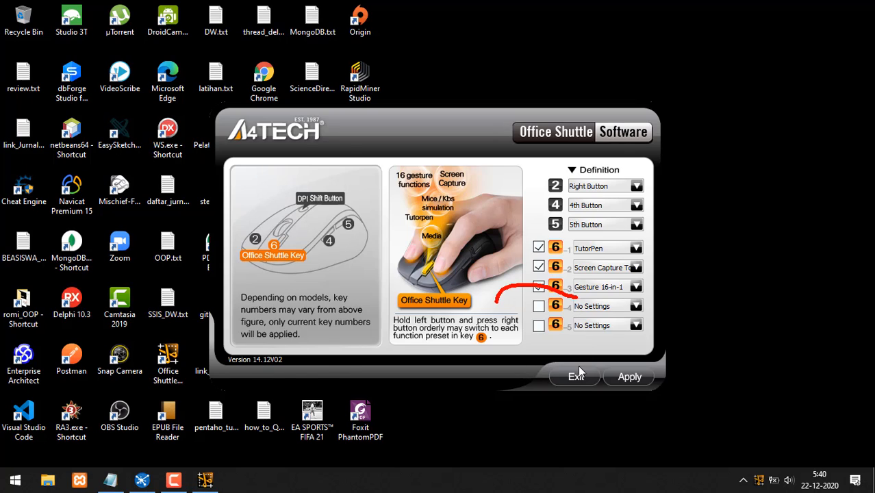
left_click(576, 376)
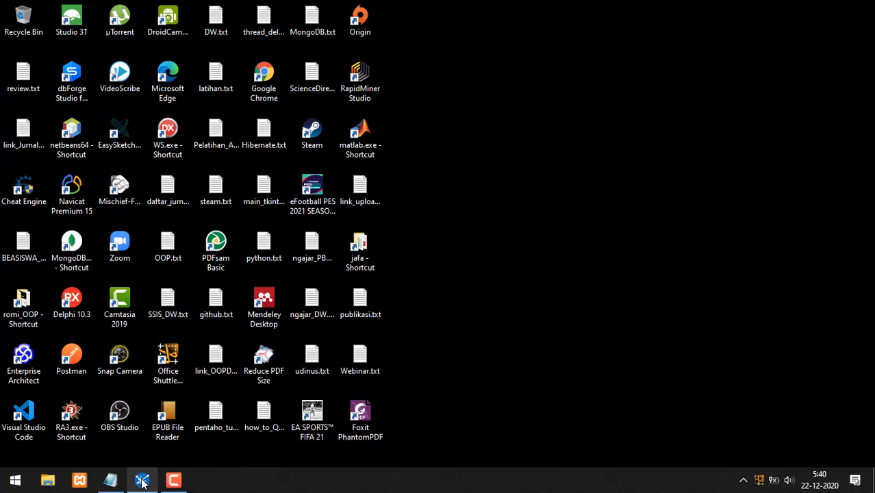
mouse_move(142, 481)
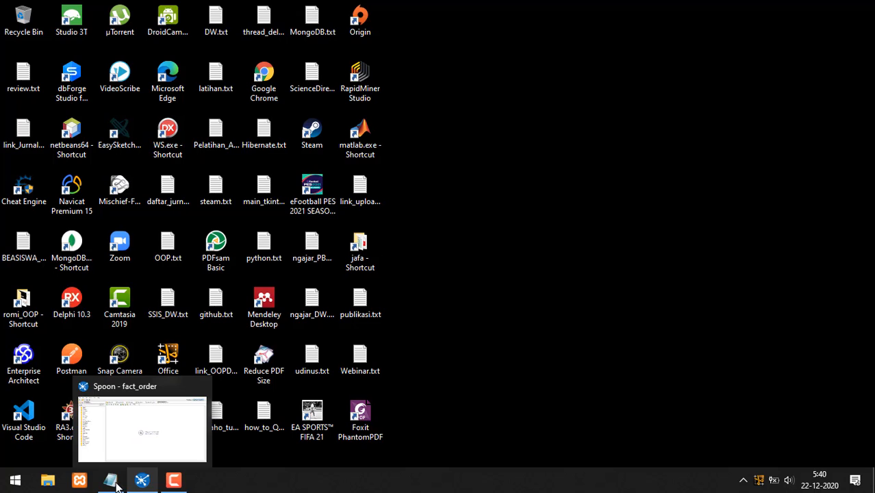
left_click(110, 481)
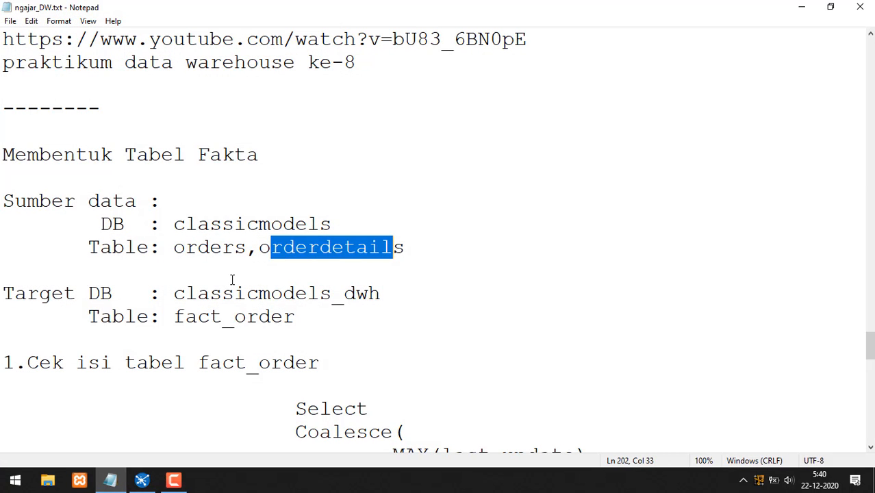
- Examine the source tables orders and orderdetails, marking the flow from source data to target with a red pen arc
left_click(211, 248)
double_click(211, 248)
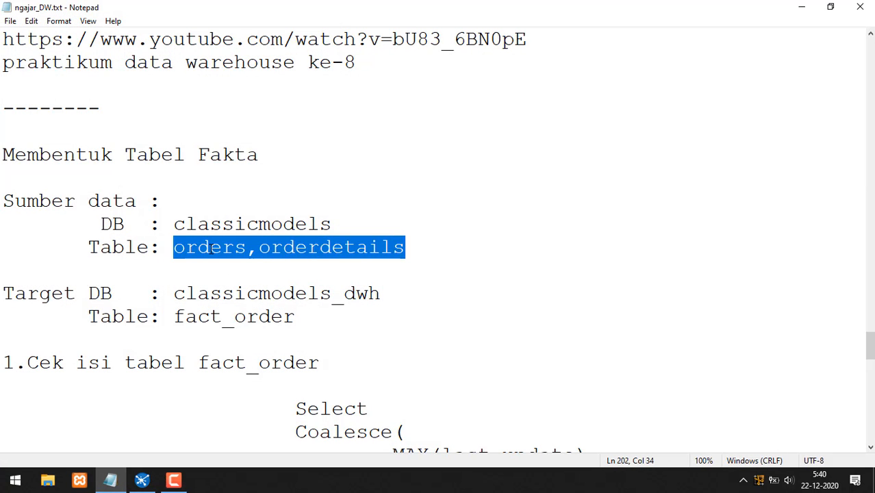
left_click(235, 251)
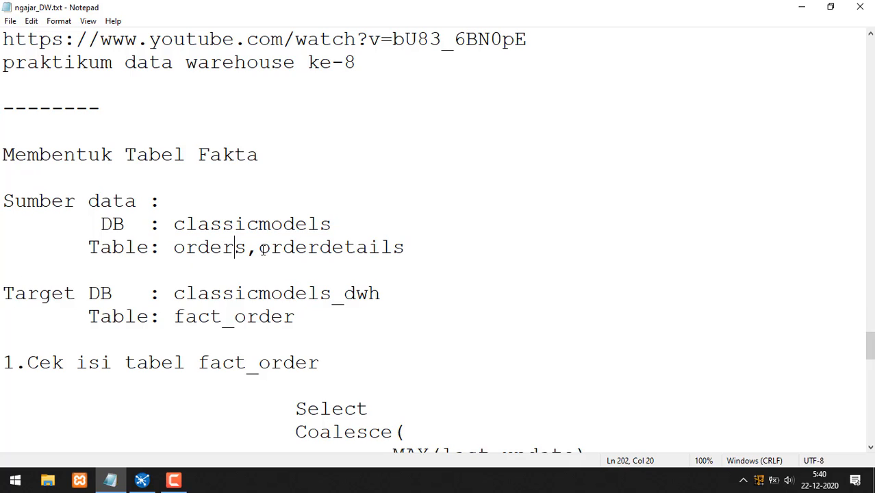
left_click_drag(262, 250, 415, 248)
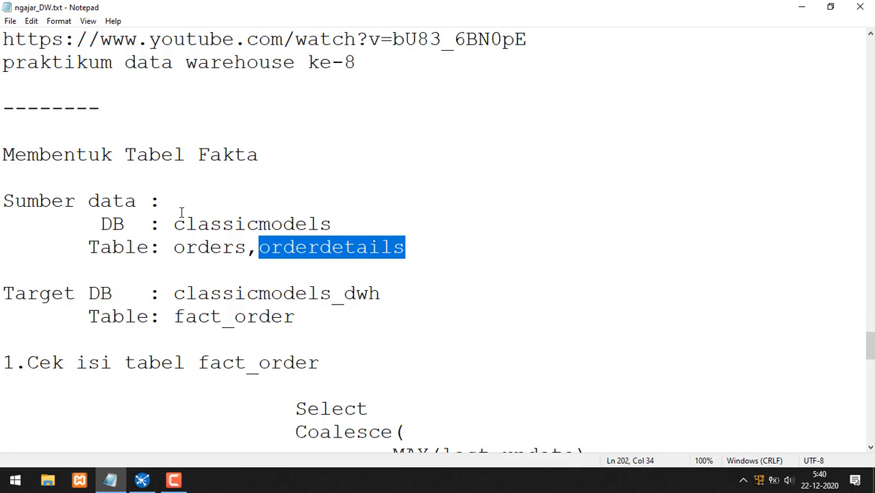
mouse_move(191, 199)
left_mouse_down()
mouse_move(346, 195)
mouse_move(467, 280)
mouse_move(416, 316)
left_mouse_up()
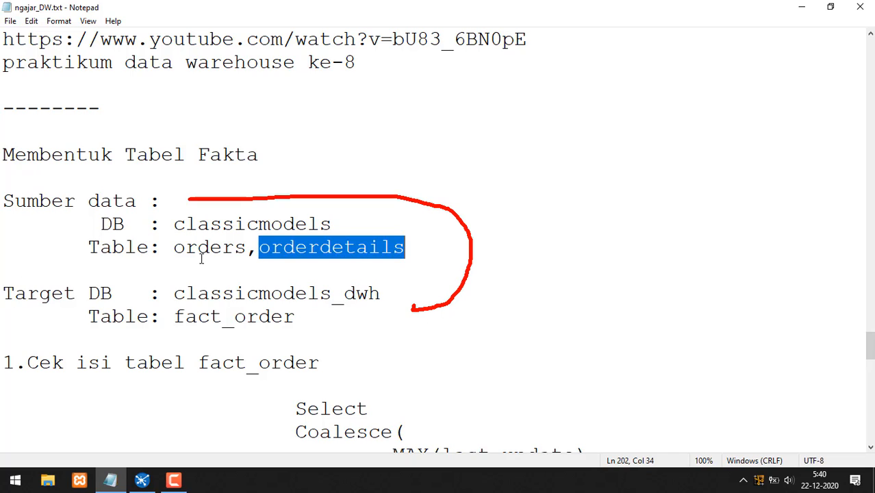
left_click(174, 247)
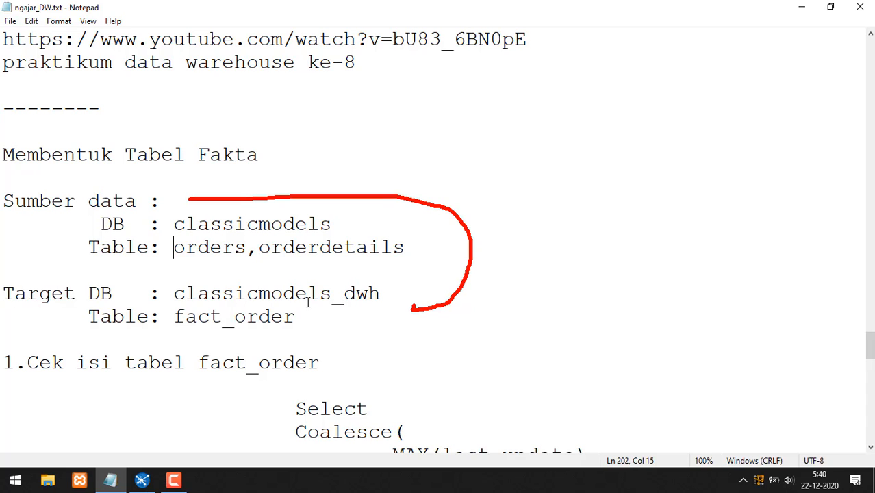
- Examine task 1 in the notes and its Coalesce query on last_update for checking the fact_order table
scroll(277, 305, "down", 3)
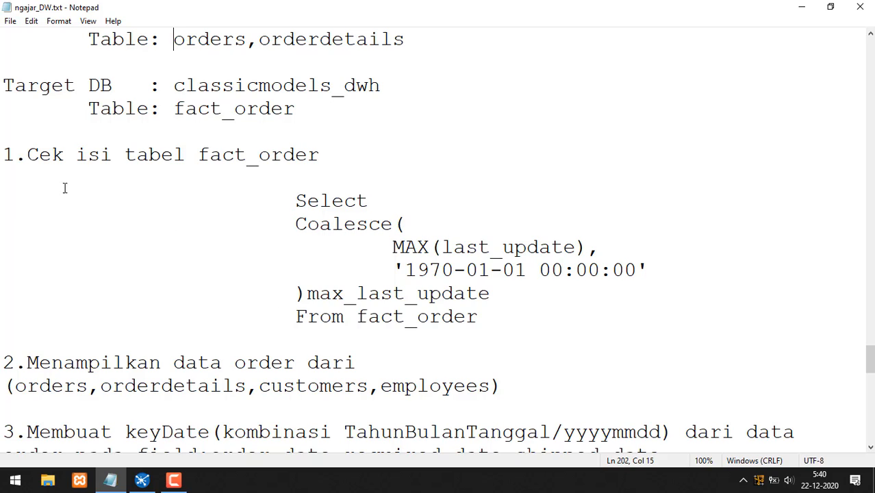
left_click_drag(24, 156, 320, 156)
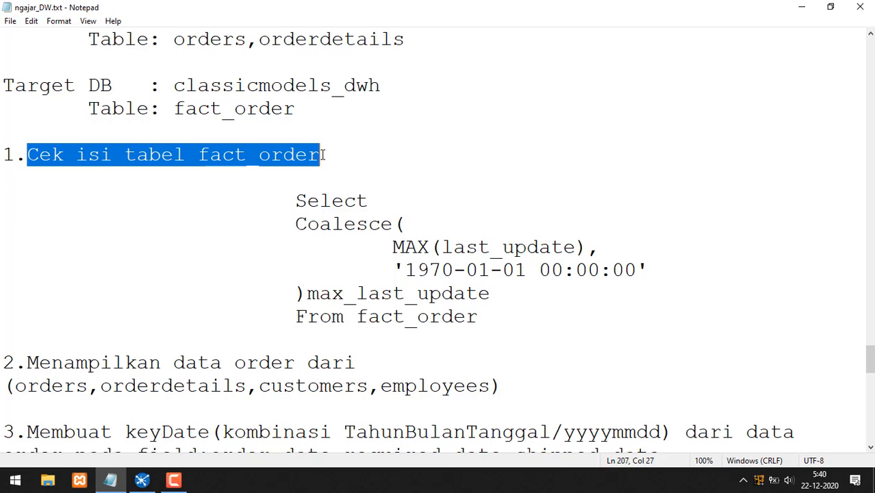
left_click_drag(290, 199, 486, 308)
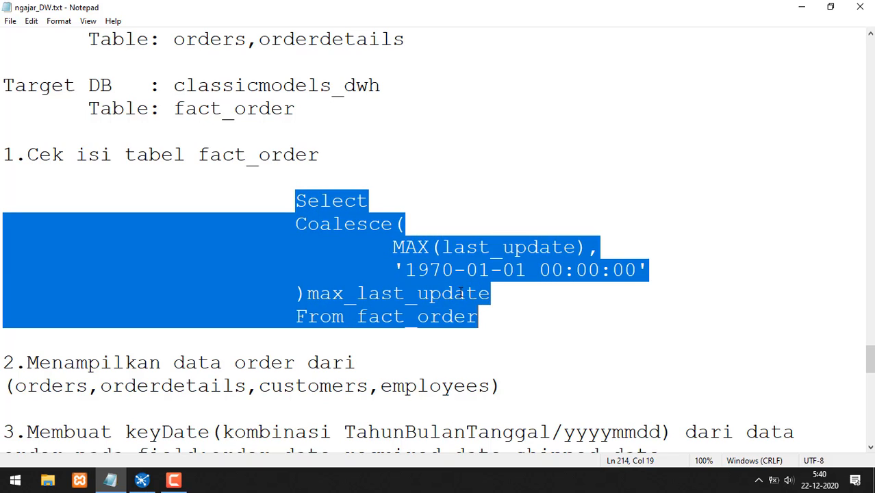
right_click(313, 222)
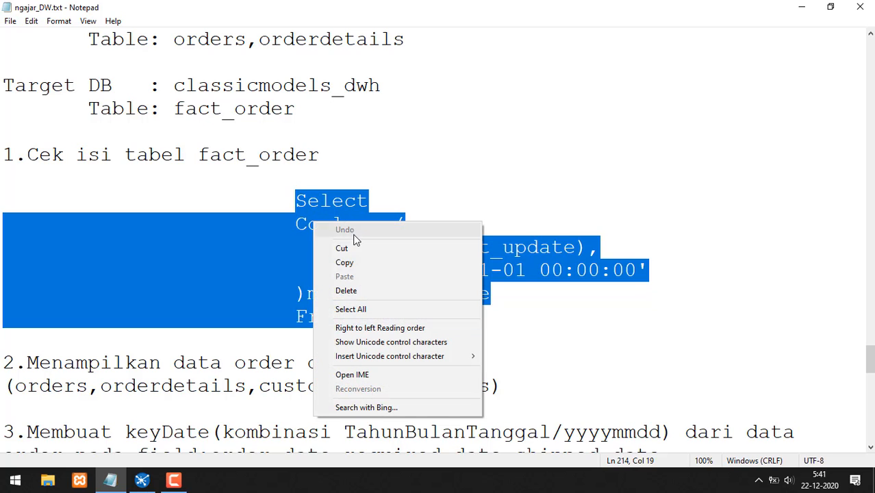
left_click(245, 246)
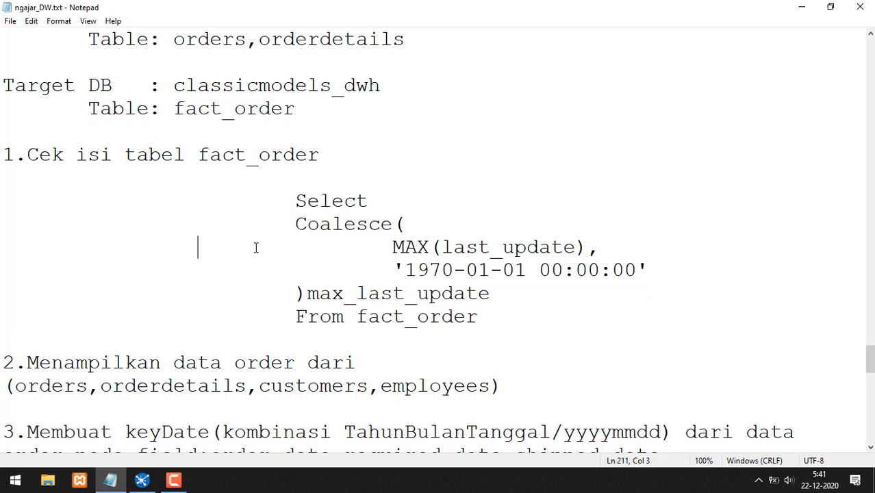
- Compare the source tables orders and orderdetails with the four tables listed in task 2 for displaying order data
scroll(256, 248, "down", 1)
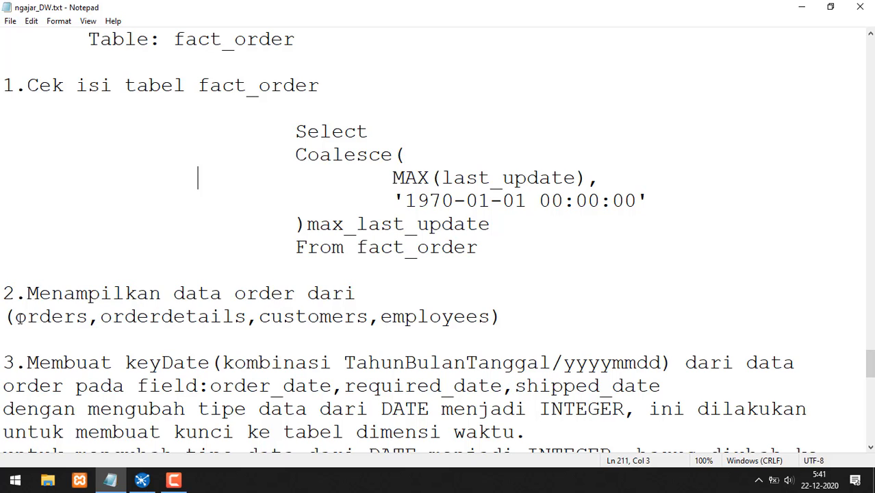
scroll(183, 225, "up", 3)
left_click(175, 178)
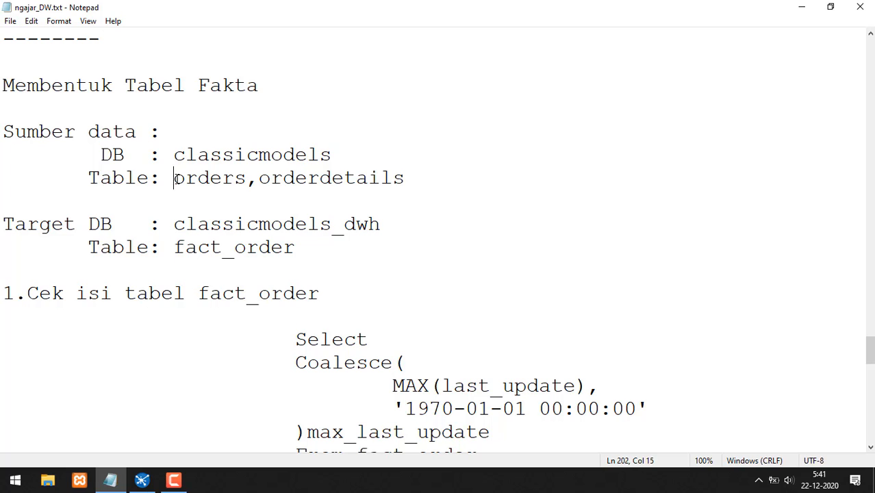
left_click_drag(175, 179, 436, 188)
scroll(167, 196, "down", 1)
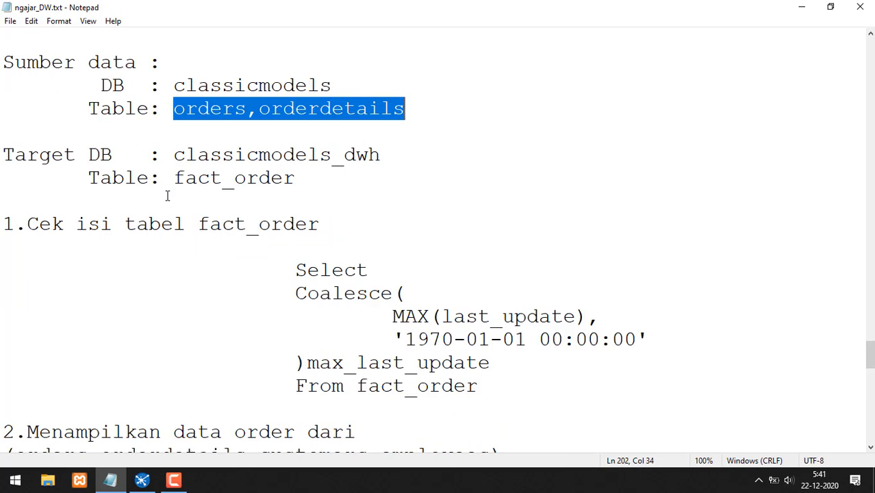
scroll(167, 197, "down", 3)
left_click_drag(258, 248, 488, 251)
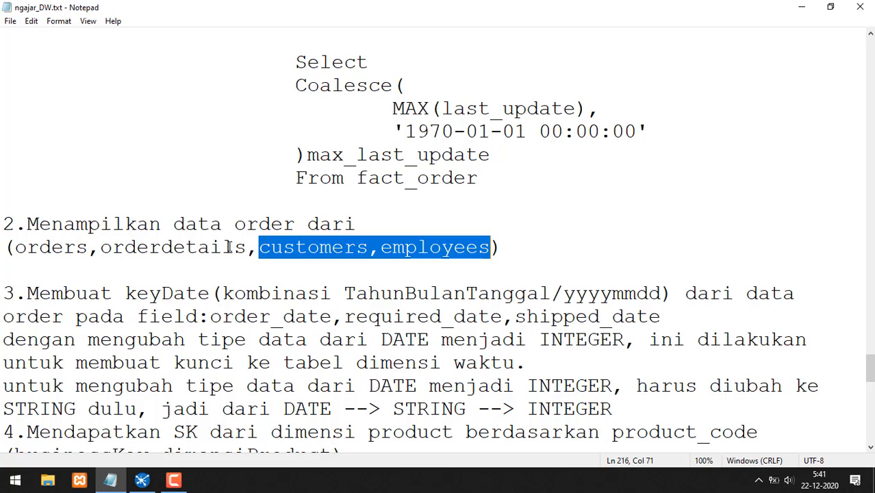
left_click_drag(246, 247, 16, 249)
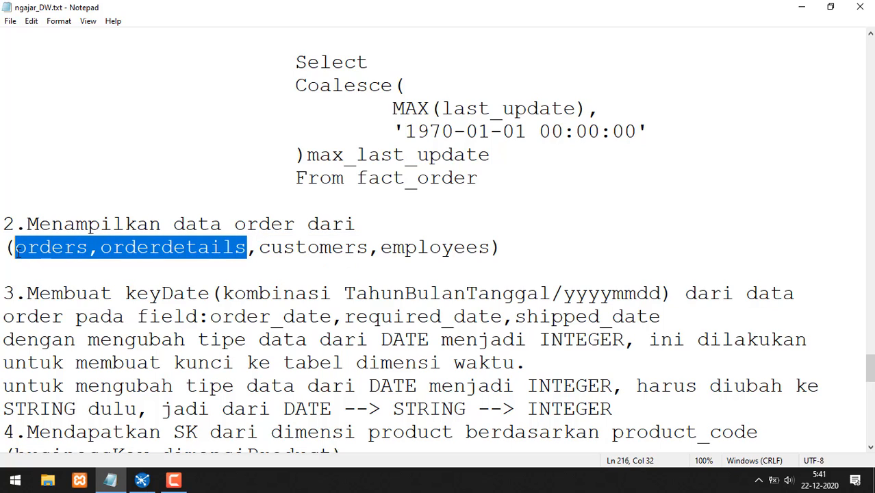
left_click(274, 262)
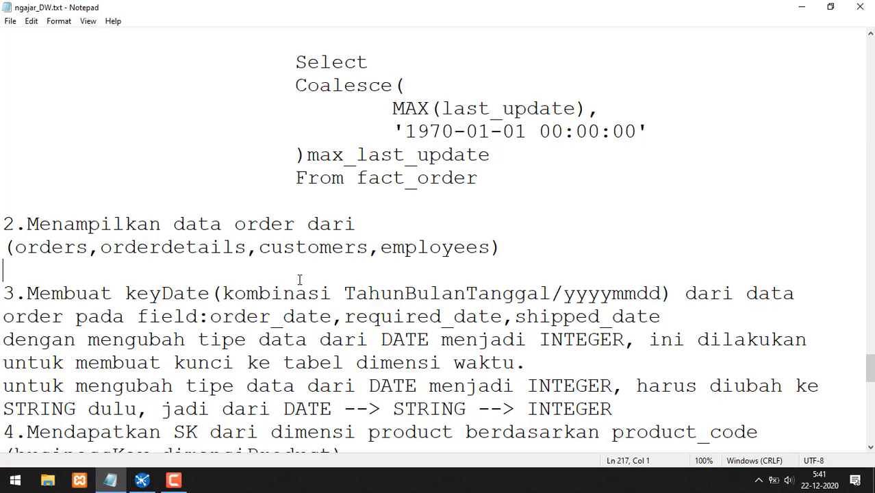
- Examine task 3's keyDate format yyyymmdd and the order date fields it applies to, alongside task 2's heading
scroll(204, 279, "down", 2)
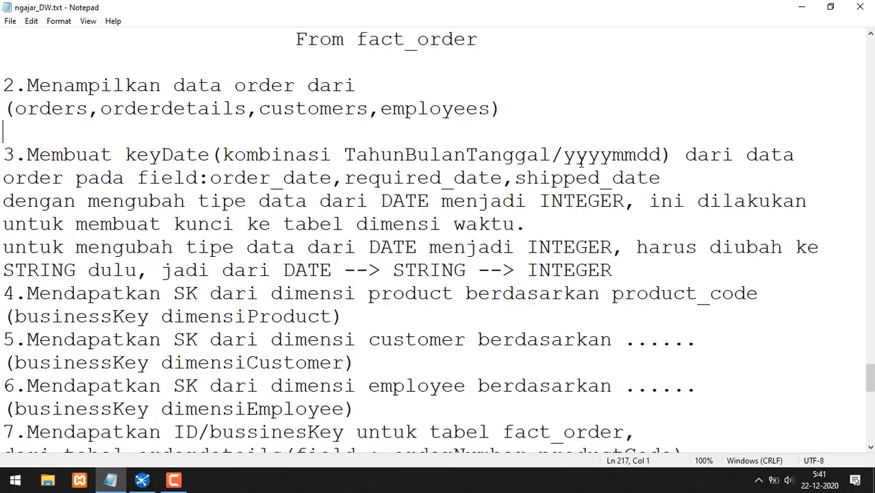
left_click_drag(565, 158, 663, 158)
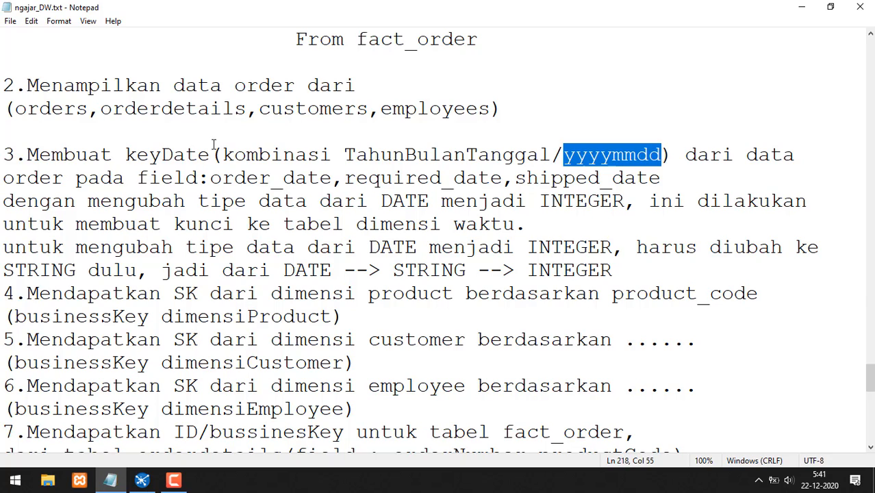
left_click(233, 154)
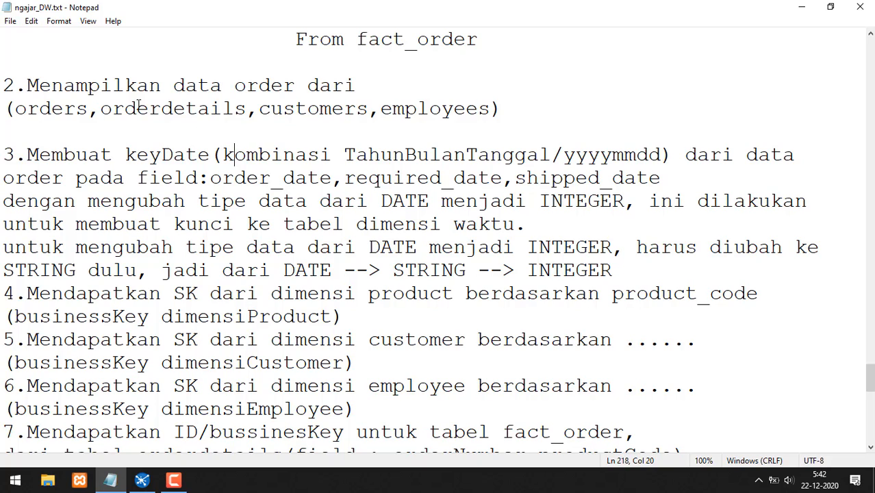
left_click_drag(28, 85, 355, 85)
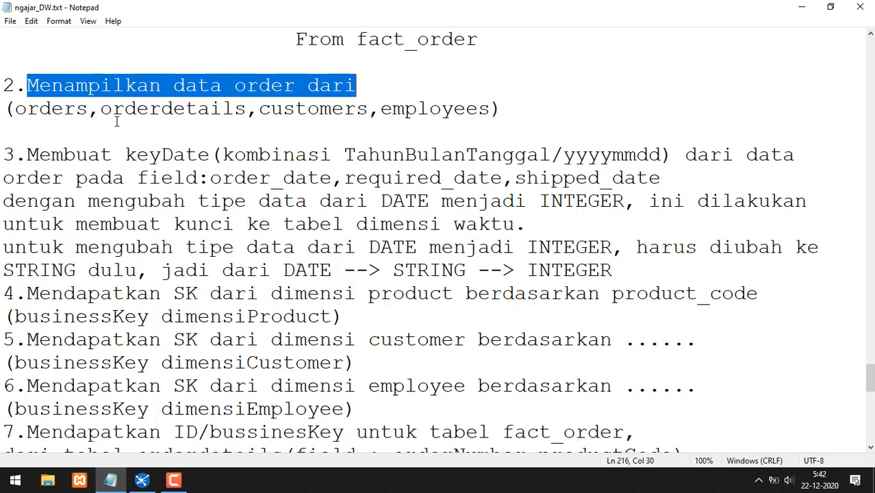
left_click_drag(208, 178, 661, 179)
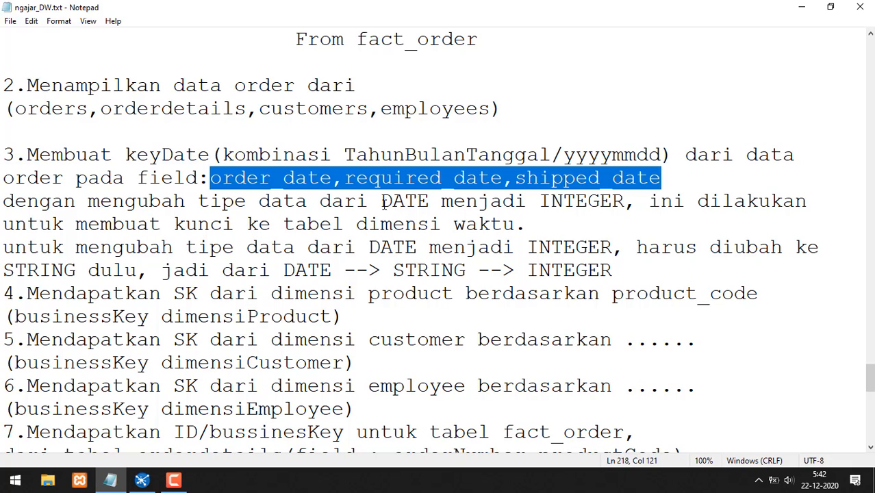
- Examine task 3's conversion of the date fields from DATE to INTEGER for the time dimension key, circling DATE in red
mouse_move(381, 202)
left_mouse_down()
mouse_move(428, 202)
mouse_move(367, 186)
mouse_move(437, 194)
left_mouse_up()
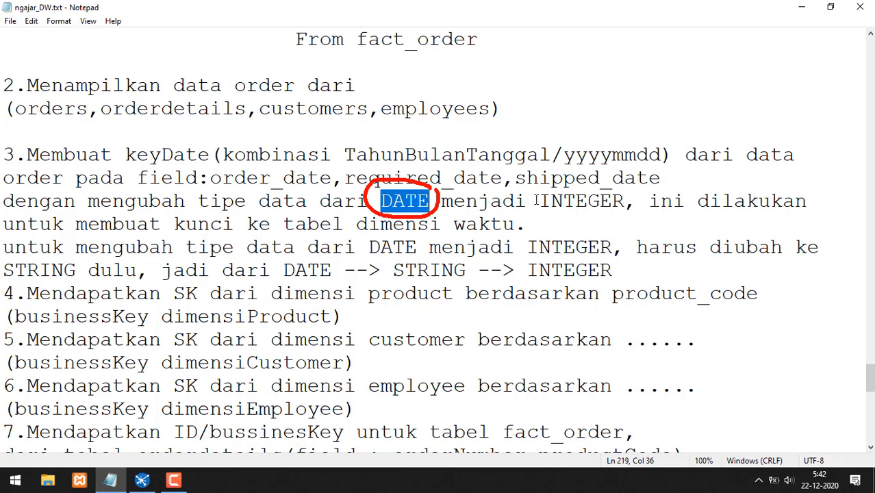
left_click_drag(539, 201, 624, 200)
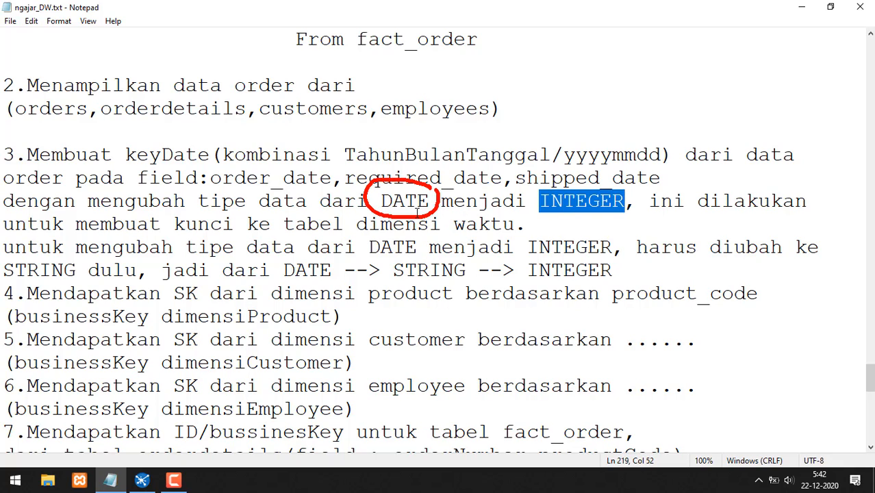
left_click(515, 224)
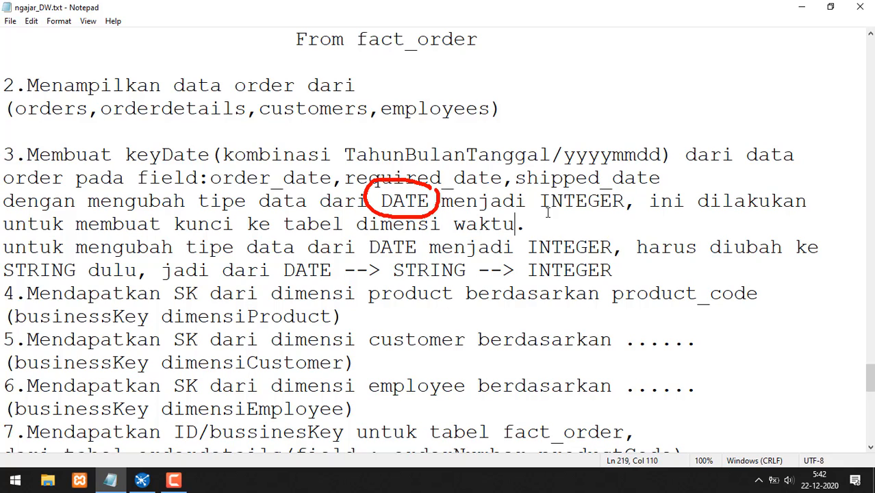
left_click_drag(136, 155, 175, 152)
scroll(484, 189, "up", 1)
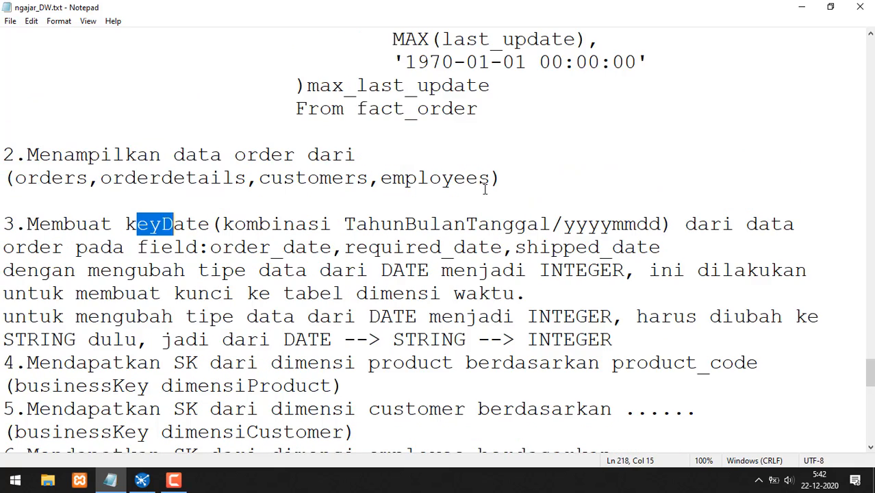
scroll(485, 190, "down", 1)
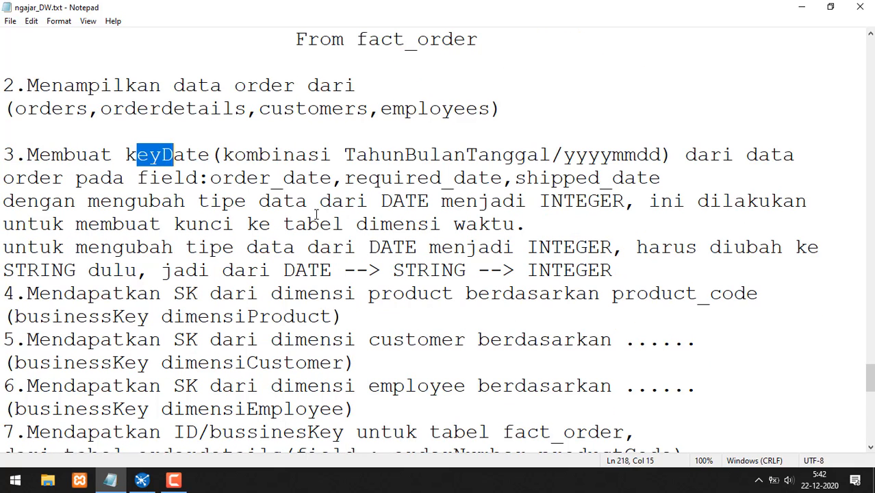
left_click_drag(210, 179, 538, 200)
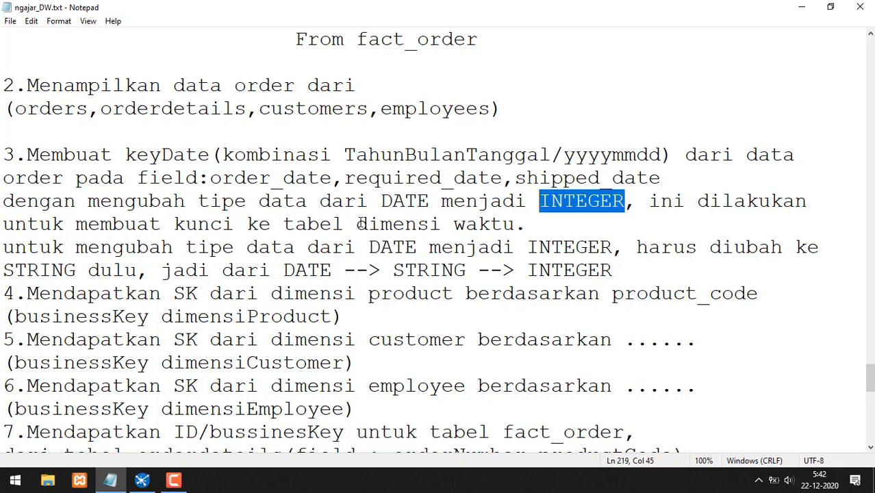
scroll(368, 228, "down", 1)
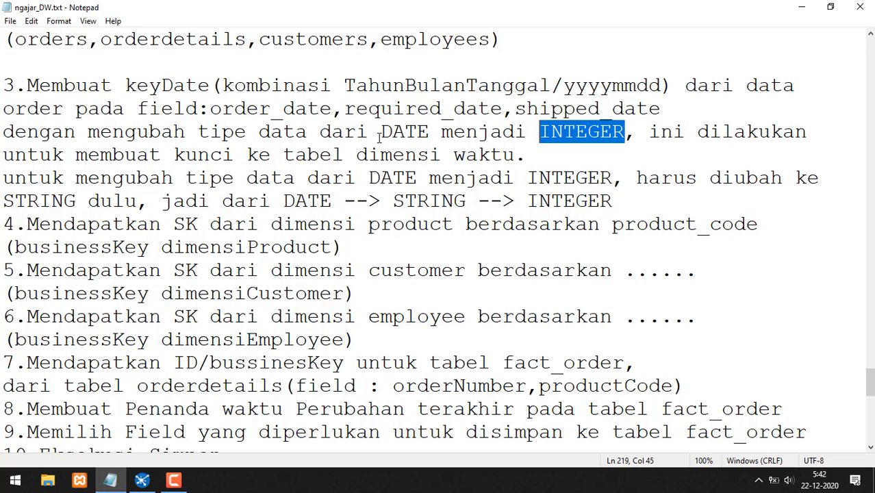
- Examine task 3's type conversion path from DATE to STRING to INTEGER, focusing on each data type in the sequence
left_click_drag(377, 131, 610, 131)
left_click_drag(394, 202, 465, 201)
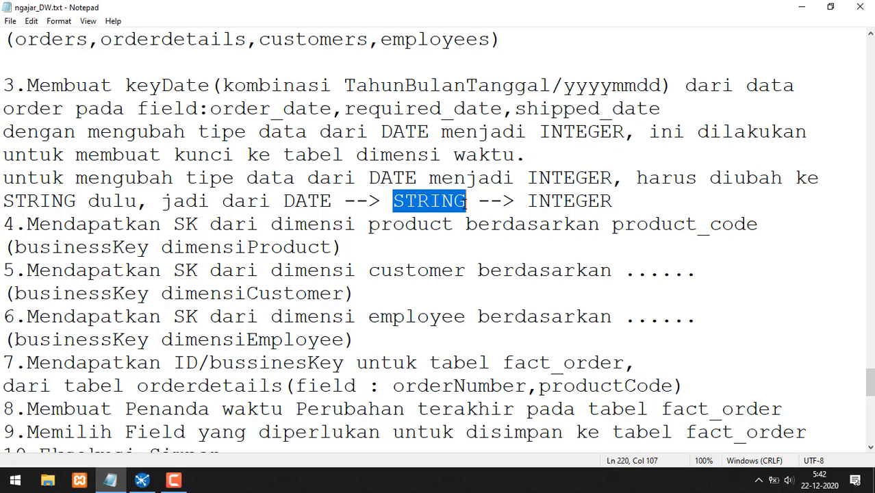
left_click_drag(285, 201, 464, 201)
left_click_drag(527, 201, 613, 201)
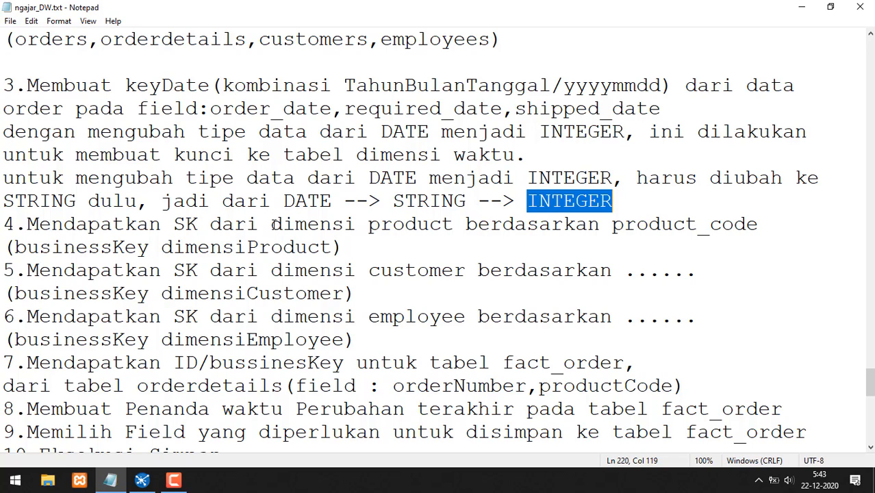
- Examine tasks 4 to 6 on getting the SK from the product, customer and employee dimensions by their business keys
left_click_drag(272, 224, 449, 225)
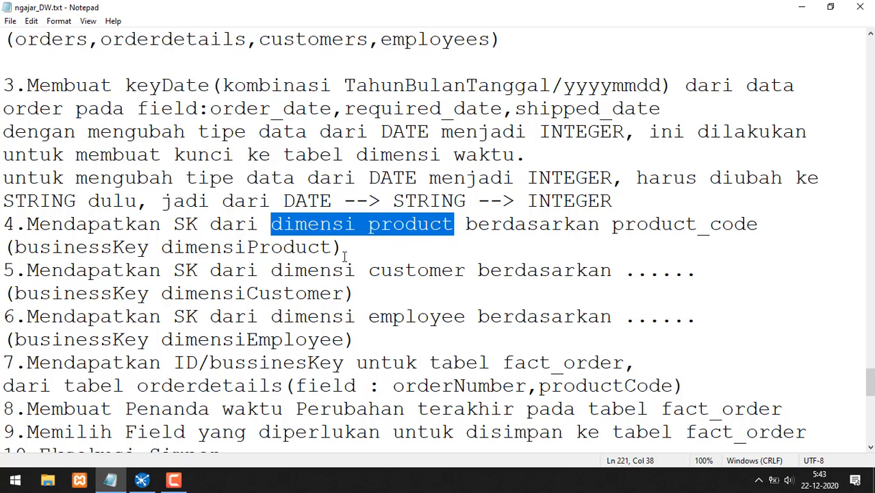
left_click_drag(271, 270, 467, 270)
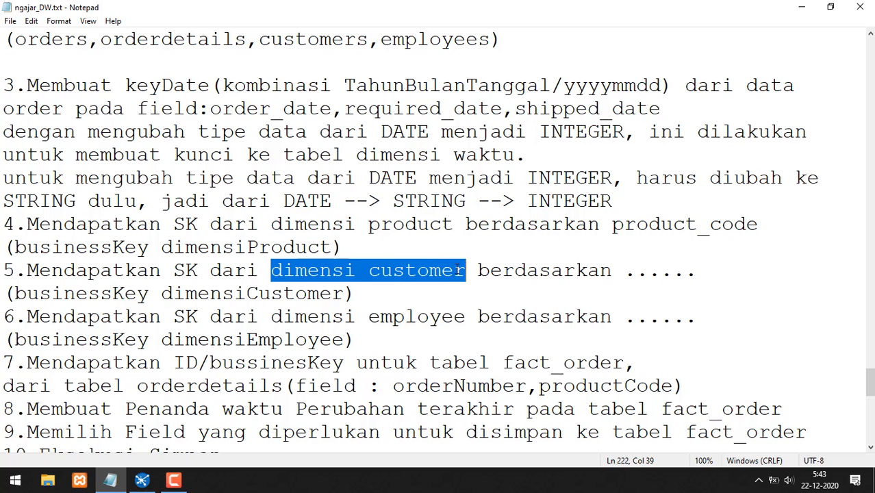
left_click_drag(271, 316, 467, 317)
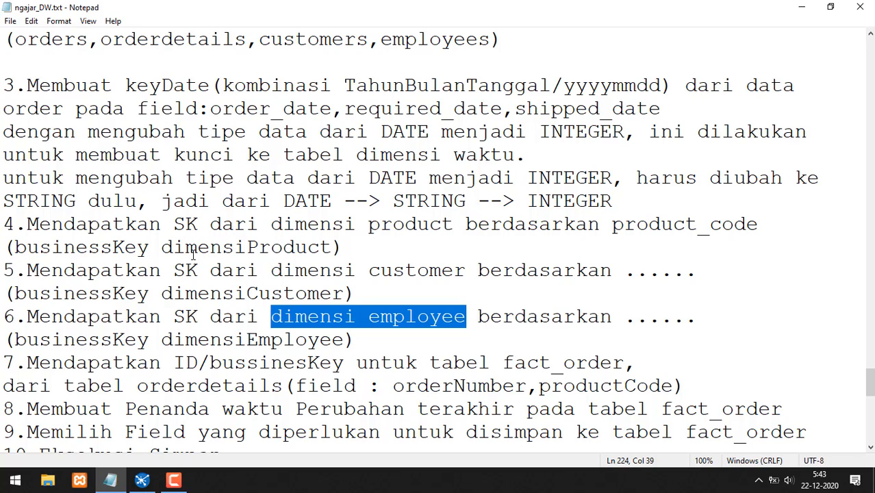
left_click_drag(148, 246, 15, 246)
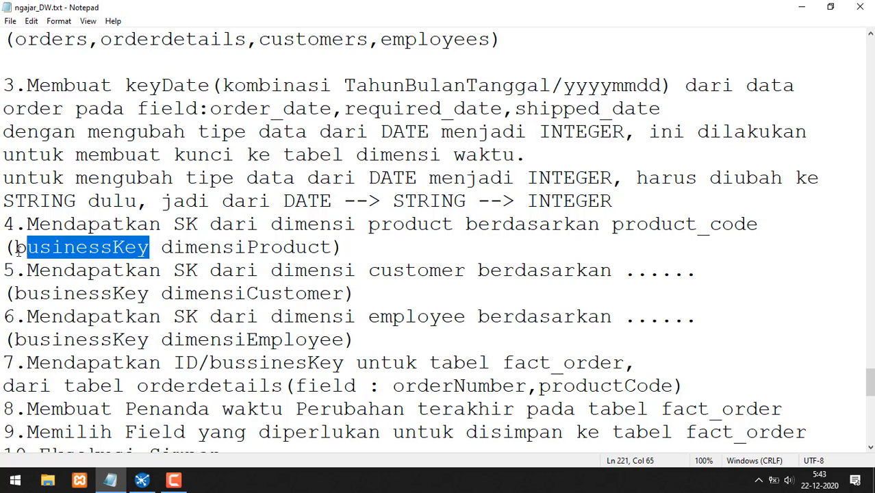
scroll(193, 267, "down", 1)
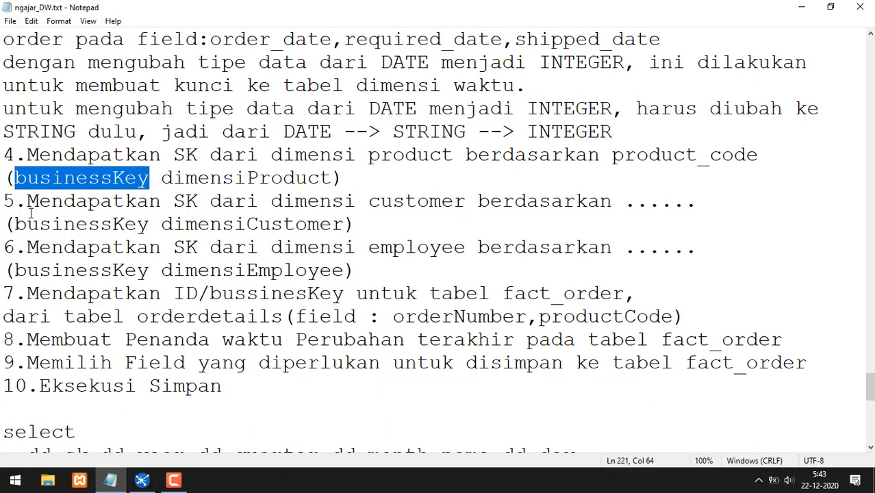
- Examine task 7 on getting the fact_order business key from the orderdetails fields orderNumber and productCode
left_click_drag(29, 293, 206, 303)
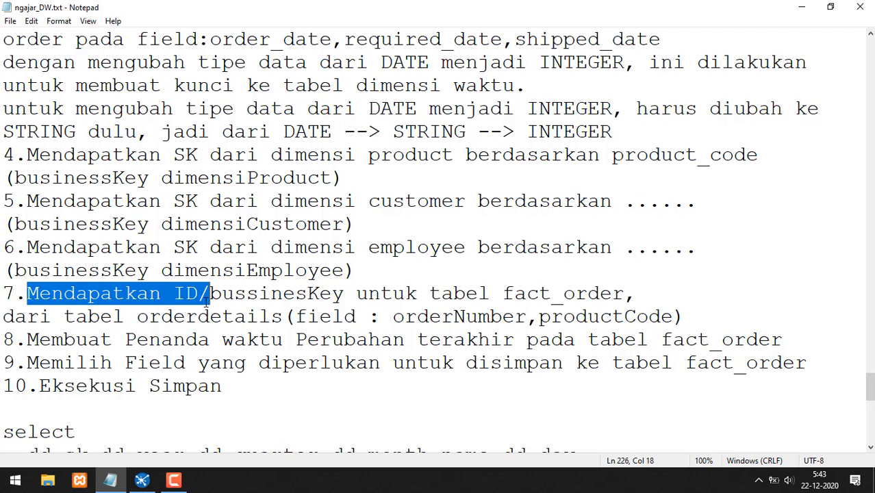
left_click_drag(429, 296, 628, 295)
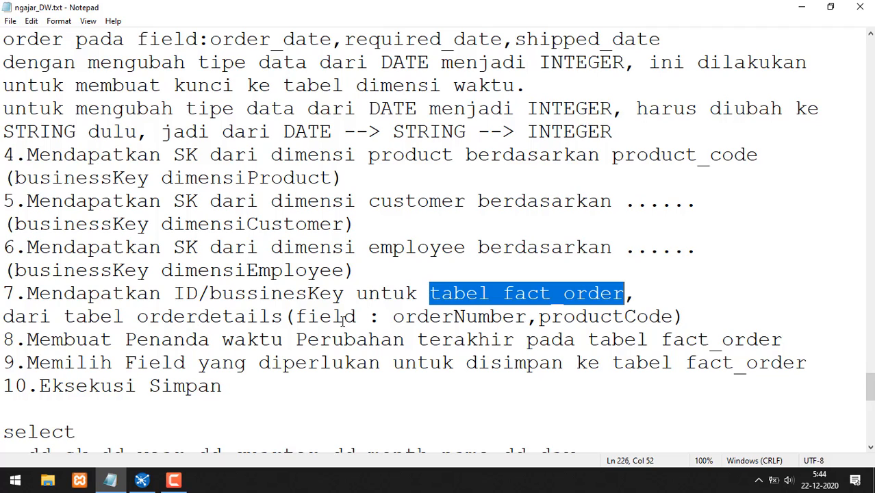
left_click_drag(283, 316, 137, 317)
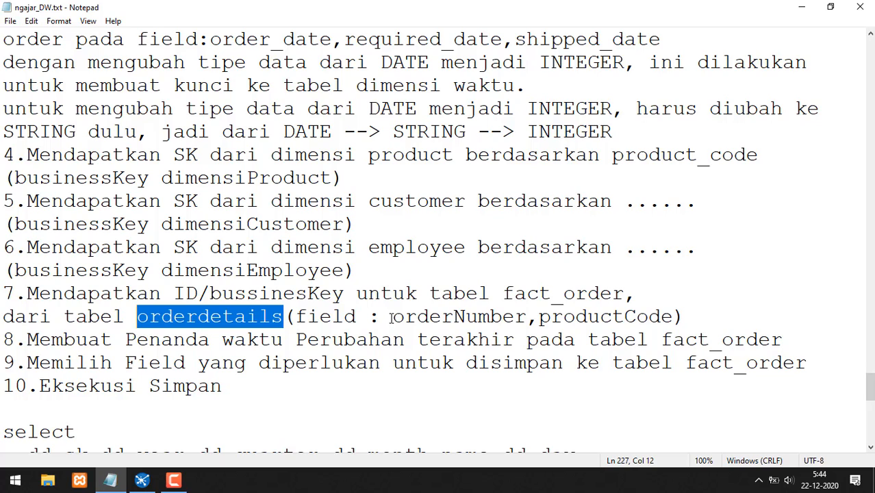
left_click_drag(393, 317, 675, 318)
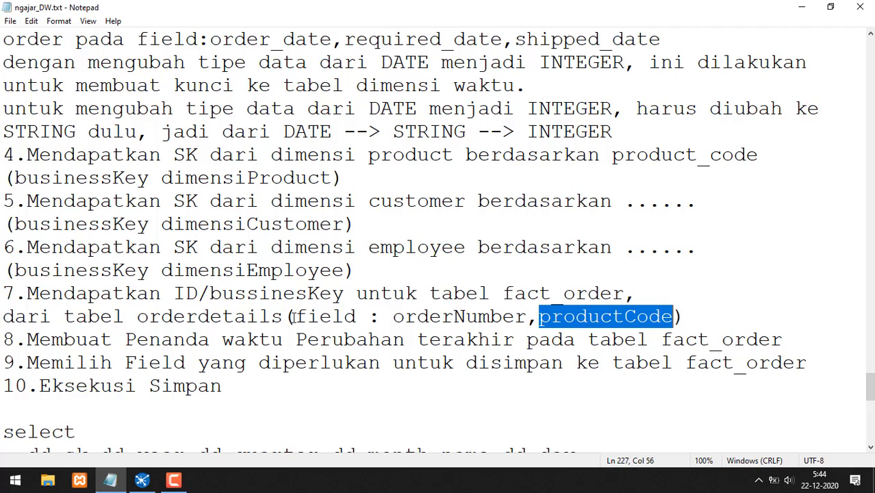
left_click_drag(320, 317, 684, 318)
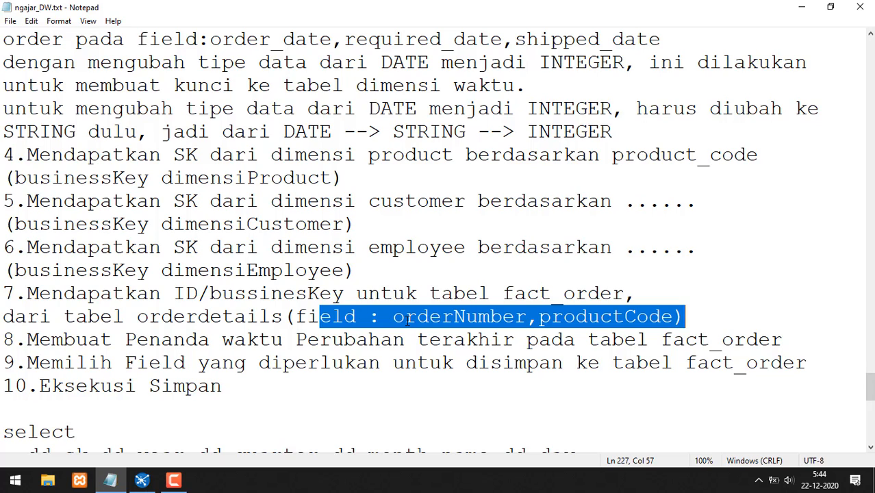
left_click(389, 270)
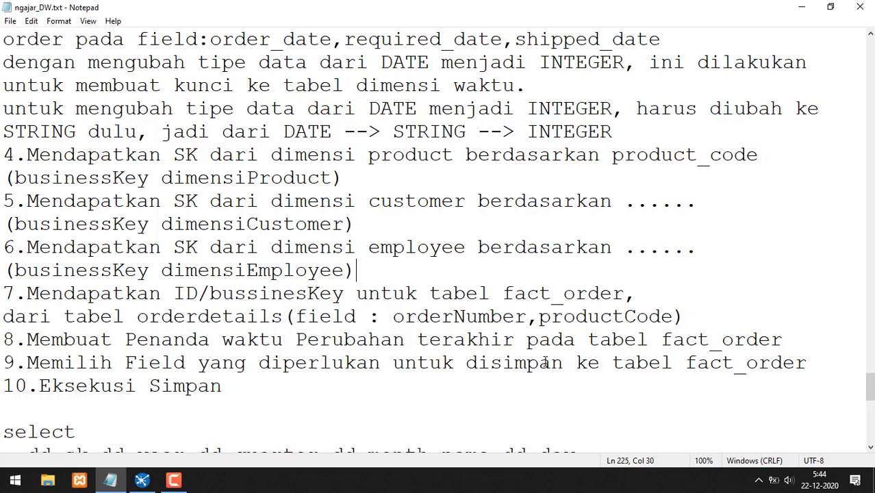
- Examine task 9 on choosing the fields to store in fact_order and task 10 on executing the save
left_click_drag(114, 363, 515, 362)
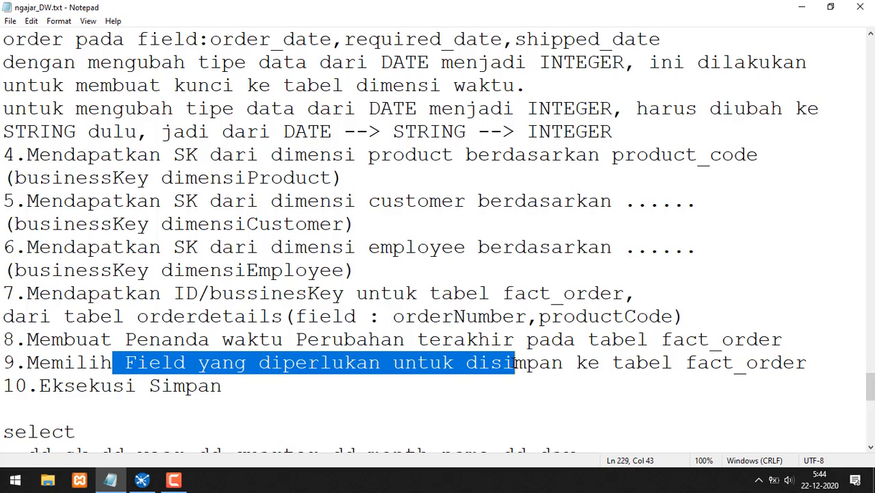
left_click_drag(648, 362, 796, 364)
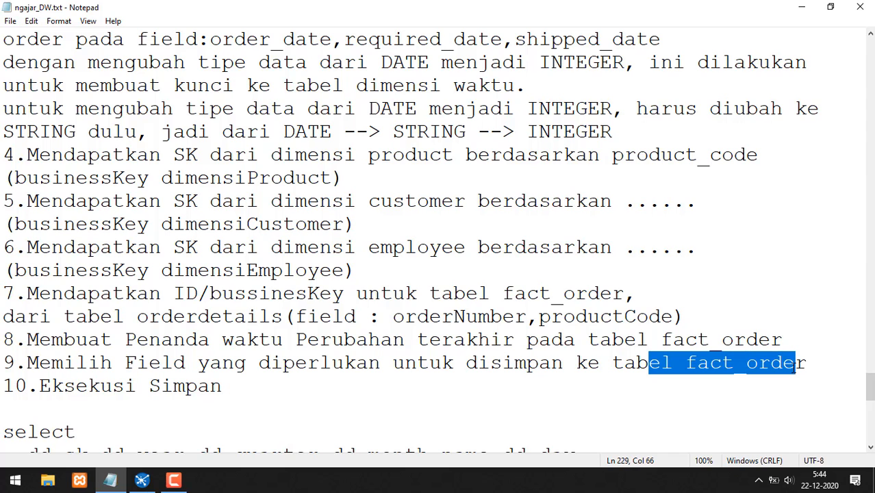
left_click_drag(137, 386, 41, 389)
scroll(276, 356, "down", 4)
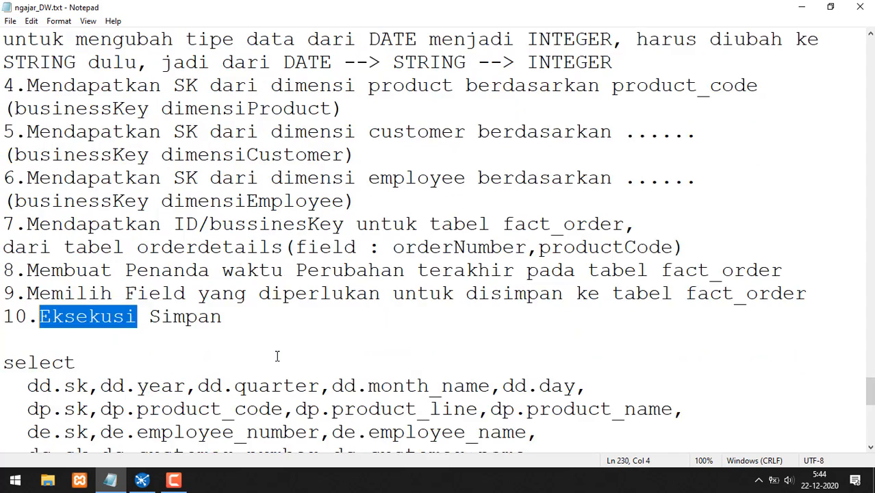
scroll(276, 356, "up", 5)
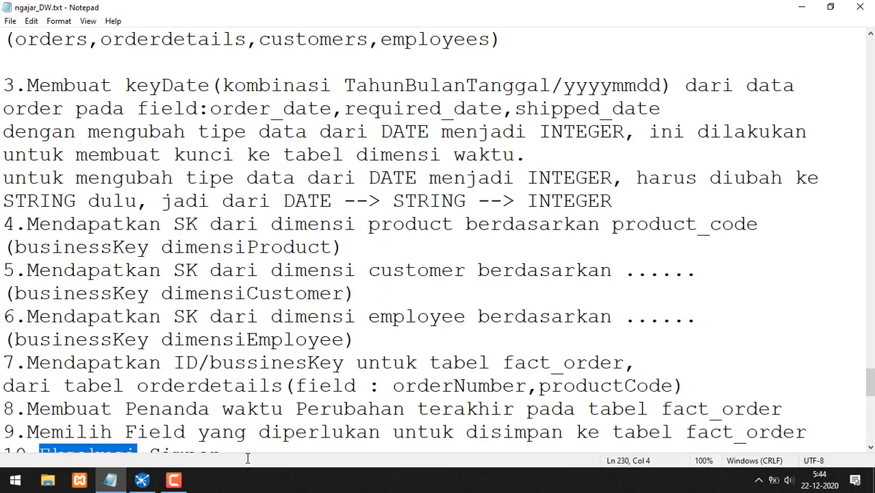
- Switch to Spoon and review the ETL_fact_order flow from max_last_update to insert_update ke fact_order, comparing it with the empty fact_order transformation
left_click(142, 479)
left_click(488, 60)
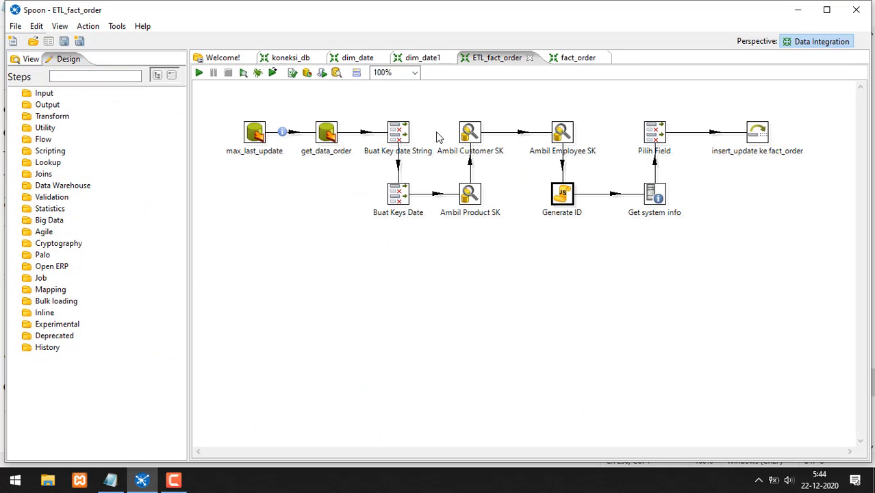
left_click_drag(247, 165, 257, 165)
left_click_drag(321, 163, 342, 163)
left_click_drag(252, 173, 264, 167)
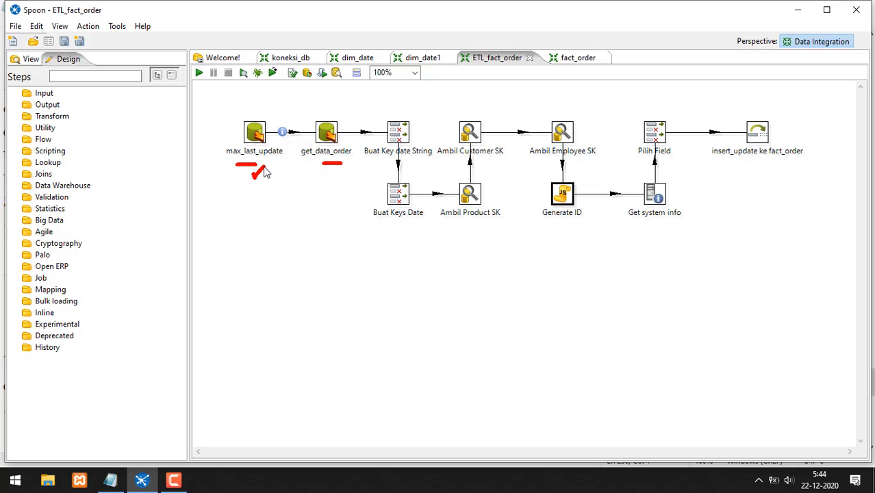
left_click_drag(750, 169, 774, 160)
key("Escape")
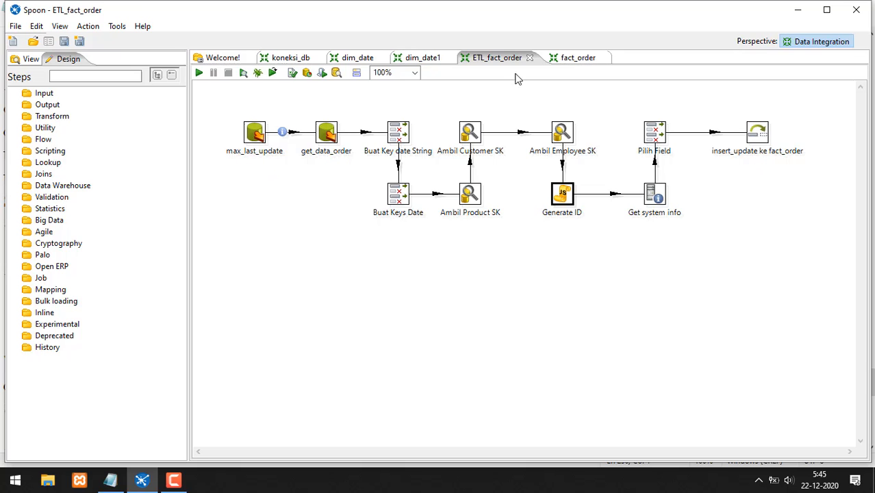
left_click(582, 59)
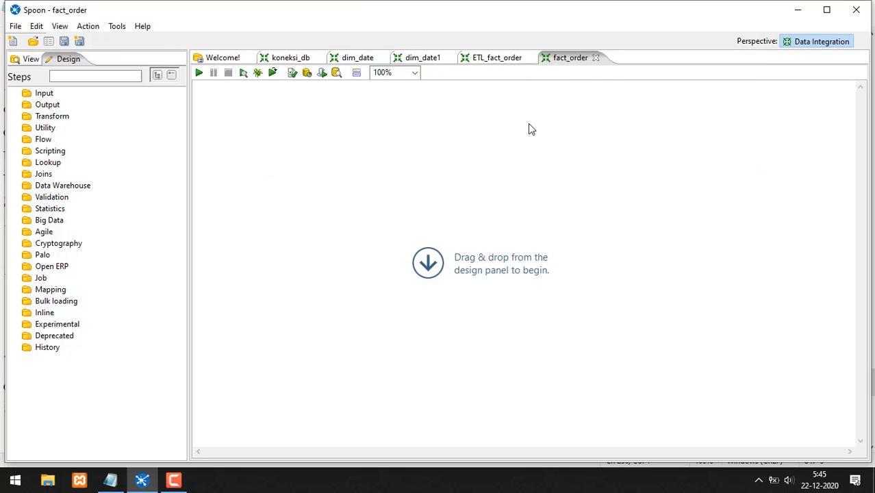
left_click(494, 62)
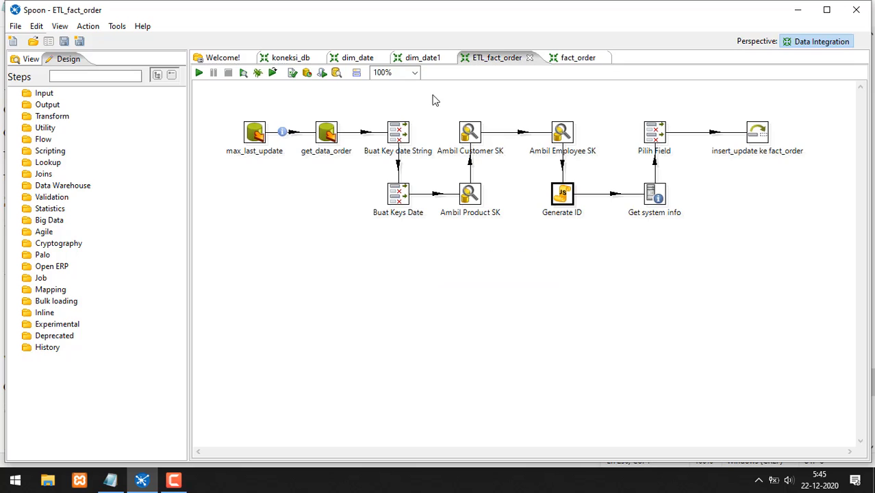
left_click_drag(324, 222, 354, 198)
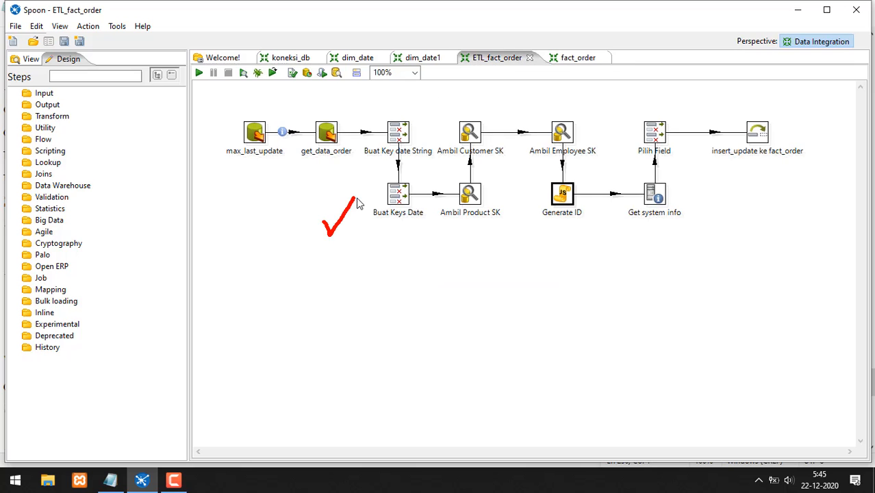
- Find the Table input step by searching for "tab" and add it to the fact_order transformation
left_click(545, 61)
left_click(103, 74)
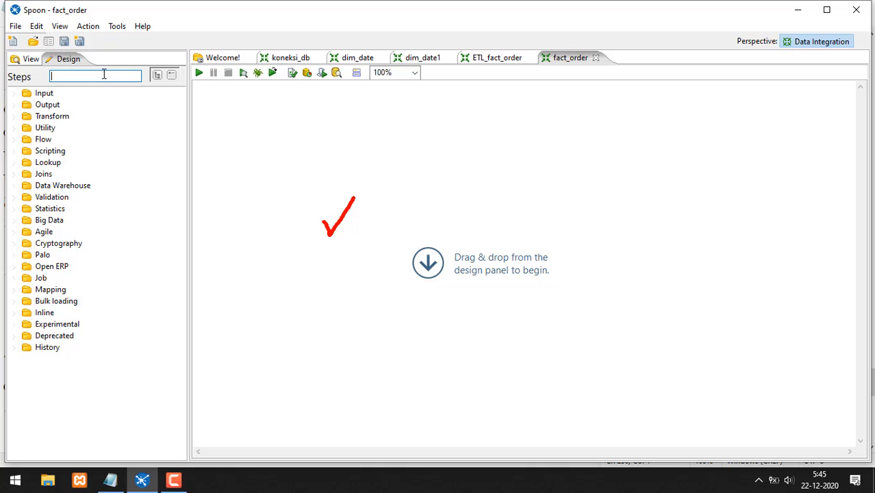
type("tab")
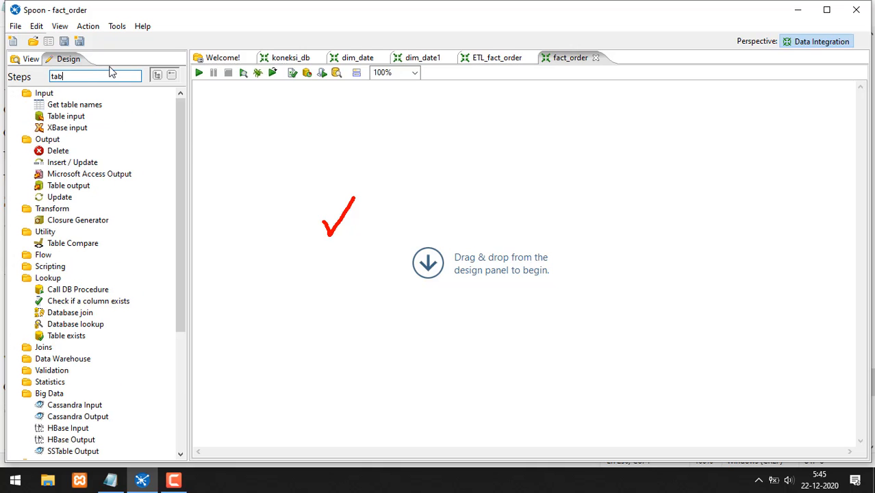
left_click_drag(73, 117, 276, 123)
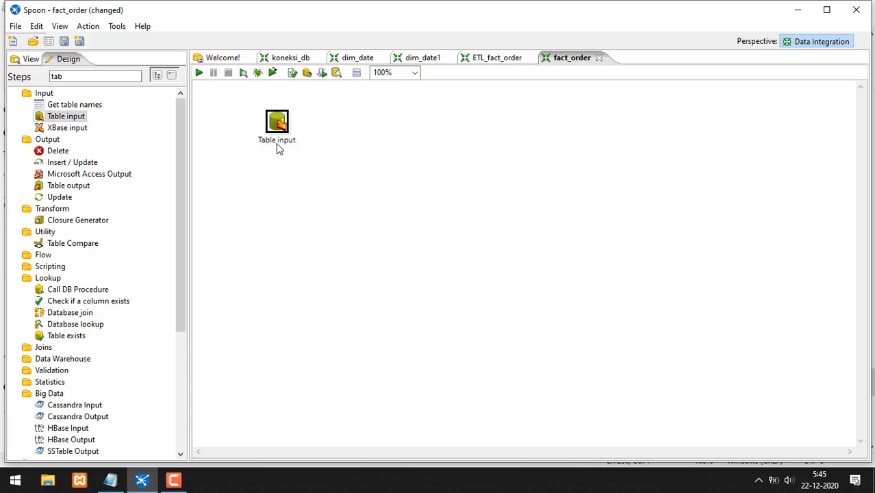
- Copy the whole SQL query from the max_last_update step in ETL_fact_order, check its connection, and leave the step unchanged
left_click(492, 59)
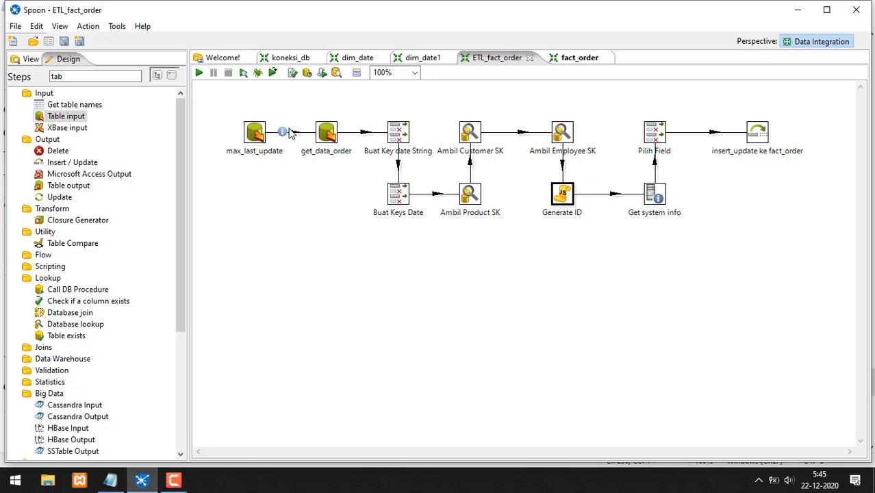
double_click(257, 140)
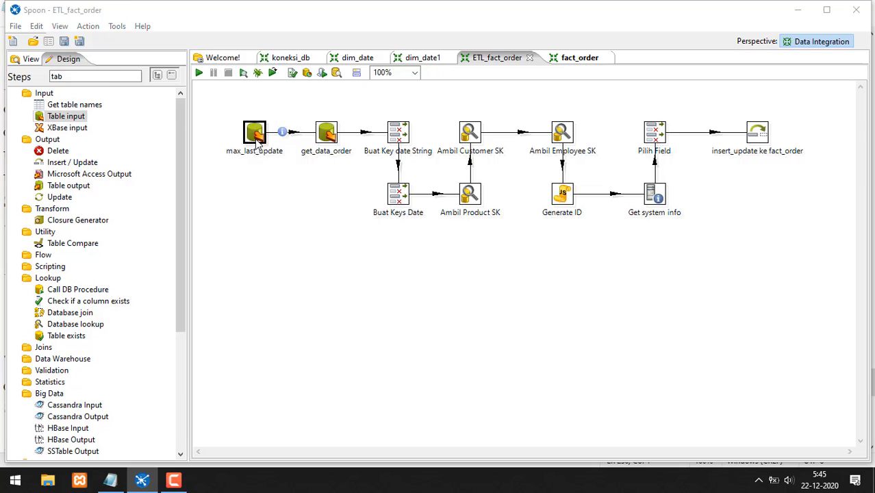
left_click_drag(247, 127, 106, 83)
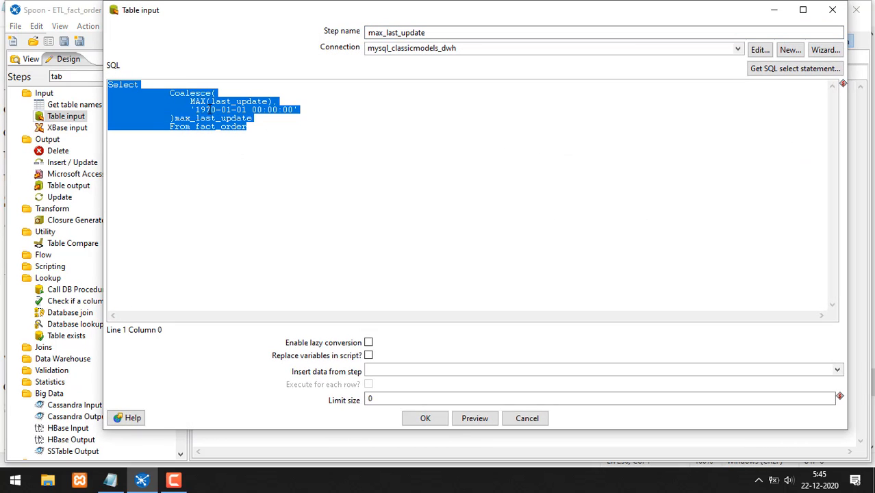
mouse_move(460, 33)
left_mouse_down()
mouse_move(391, 84)
mouse_move(421, 43)
left_mouse_up()
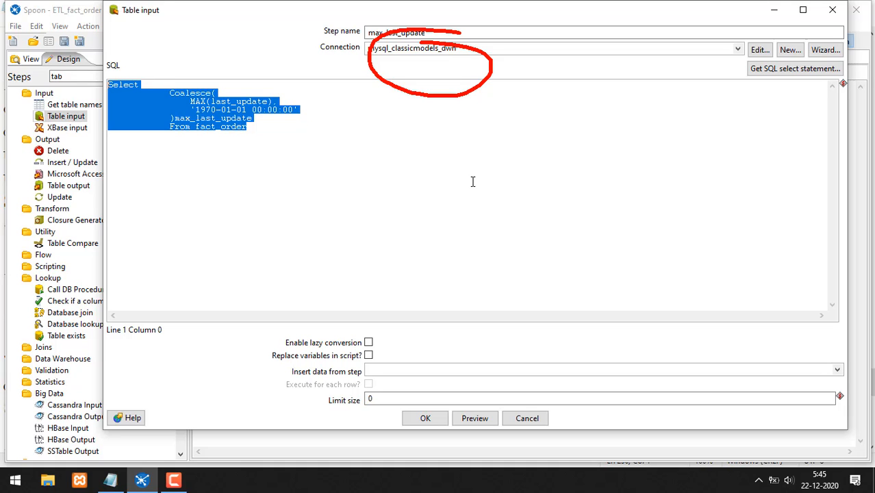
left_click(527, 418)
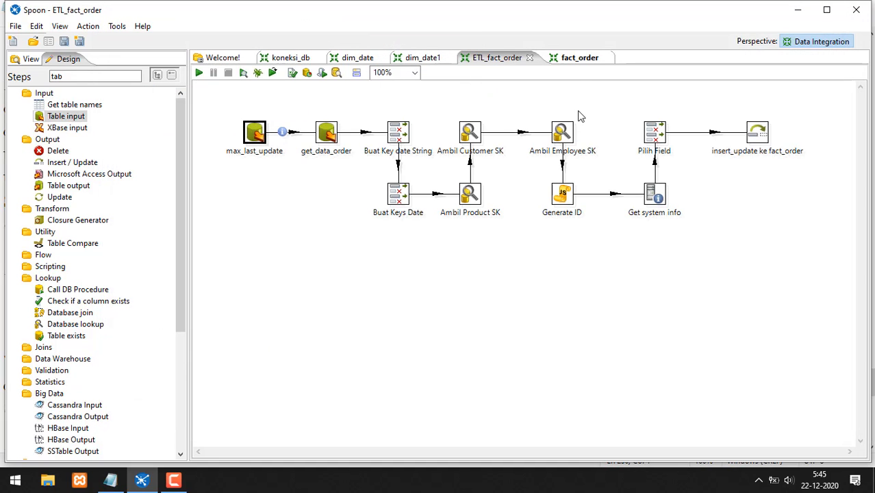
- Replace the SQL in fact_order's Table input step with the copied max_last_update query and set its connection to mysql_classicmodels_dwh1
left_click(579, 59)
double_click(279, 127)
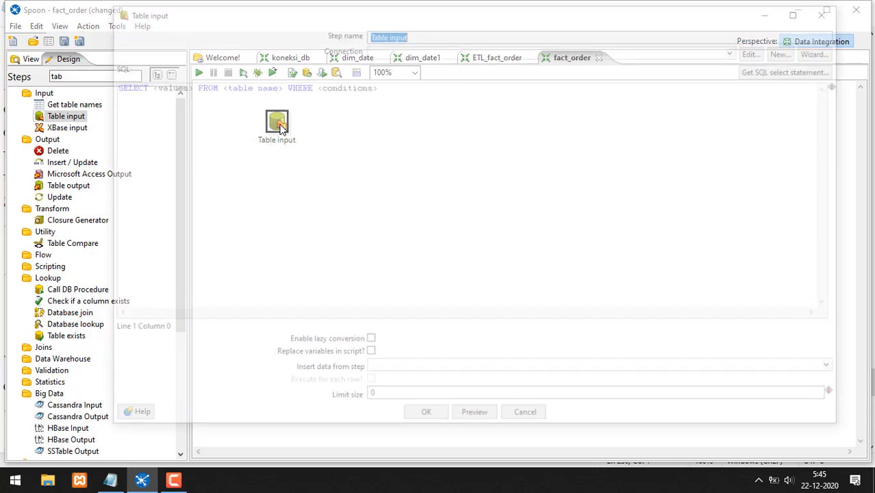
left_click(414, 85)
key("ctrl+a")
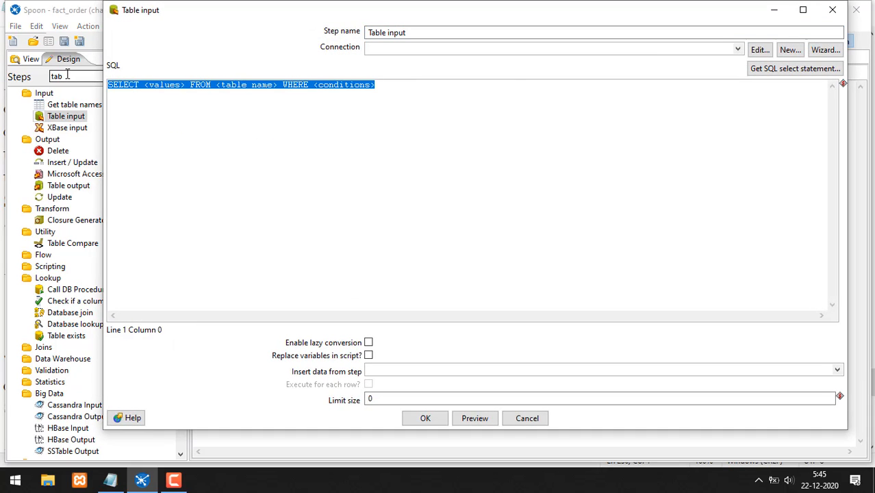
key("ctrl+v")
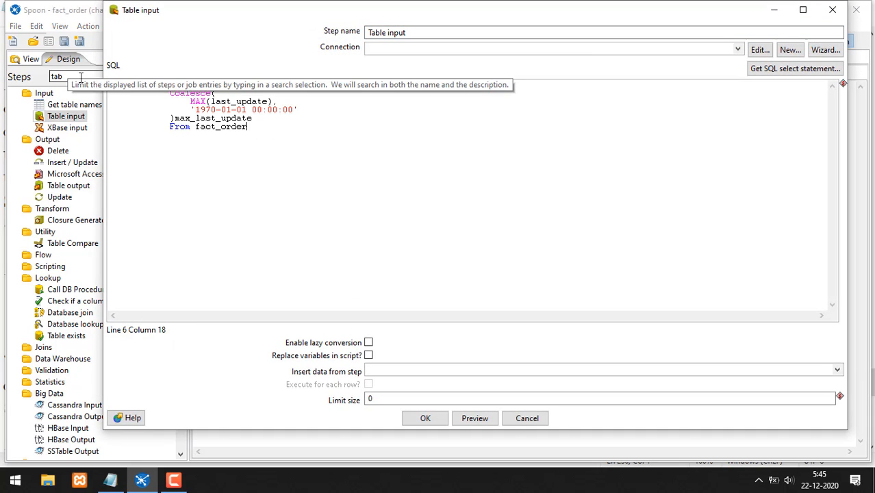
left_click(737, 51)
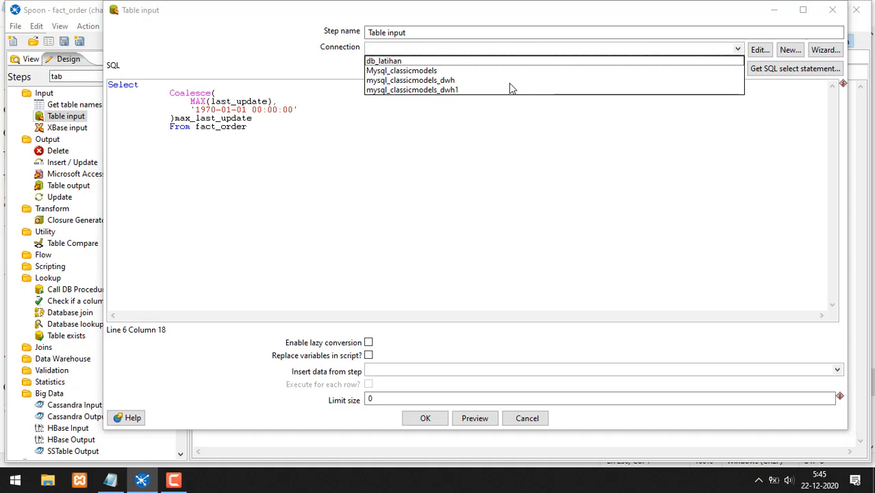
left_click(450, 90)
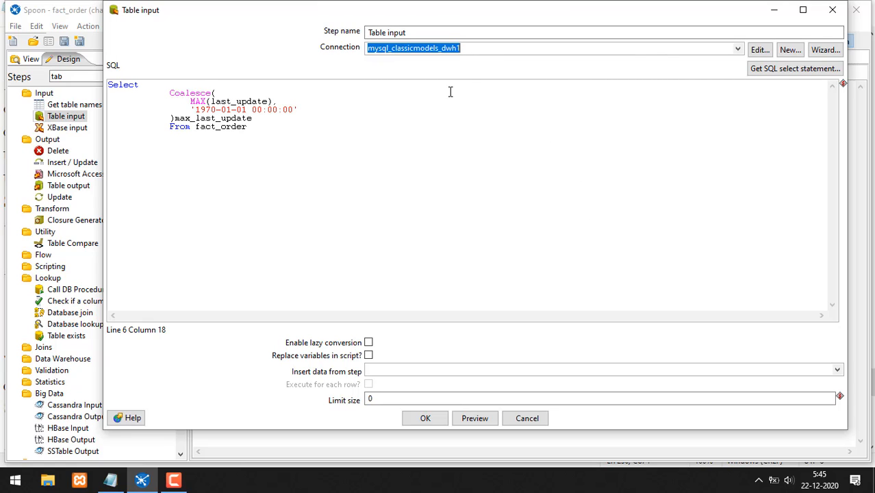
- Preview the Table input query's result with a preview size of 1000 rows
left_click(477, 420)
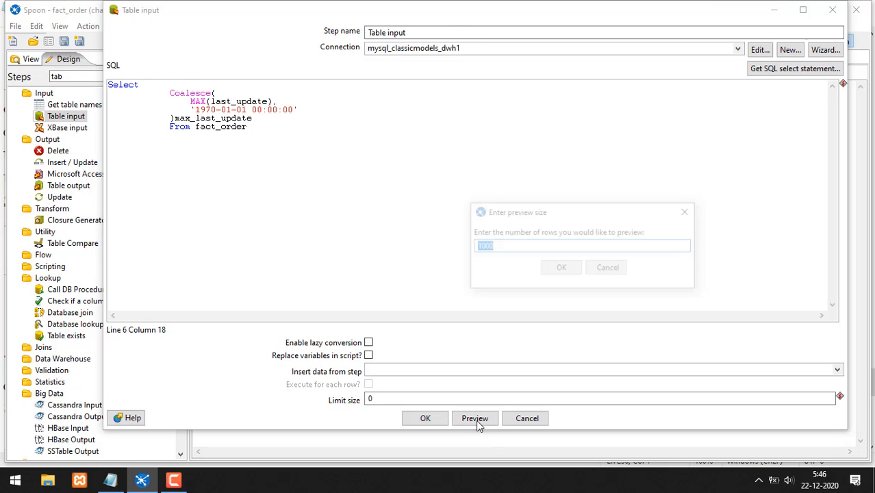
left_click(567, 270)
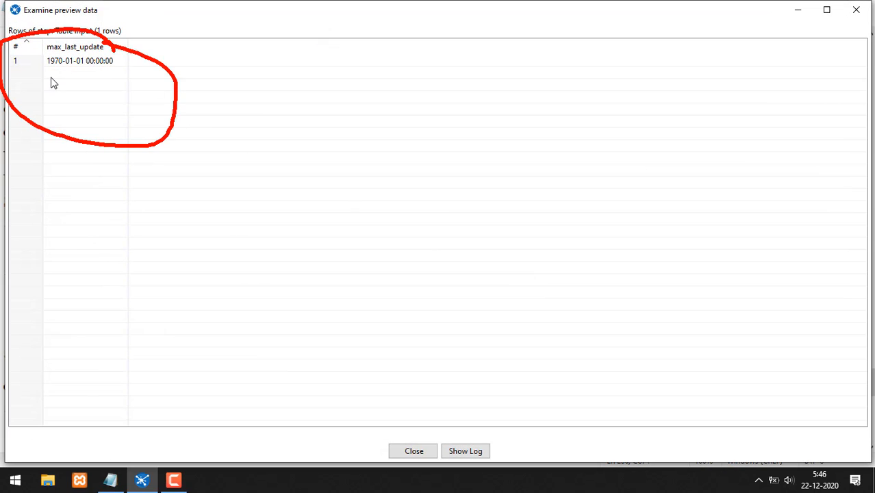
left_click(414, 451)
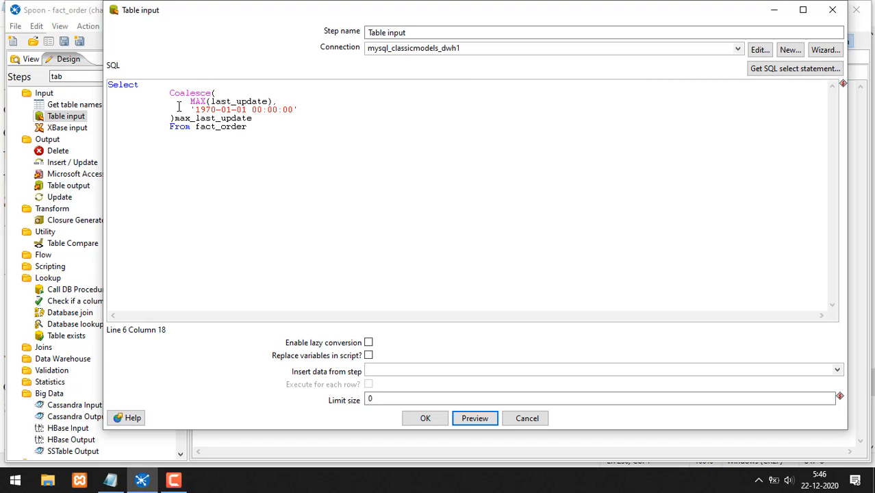
left_click_drag(183, 109, 331, 109)
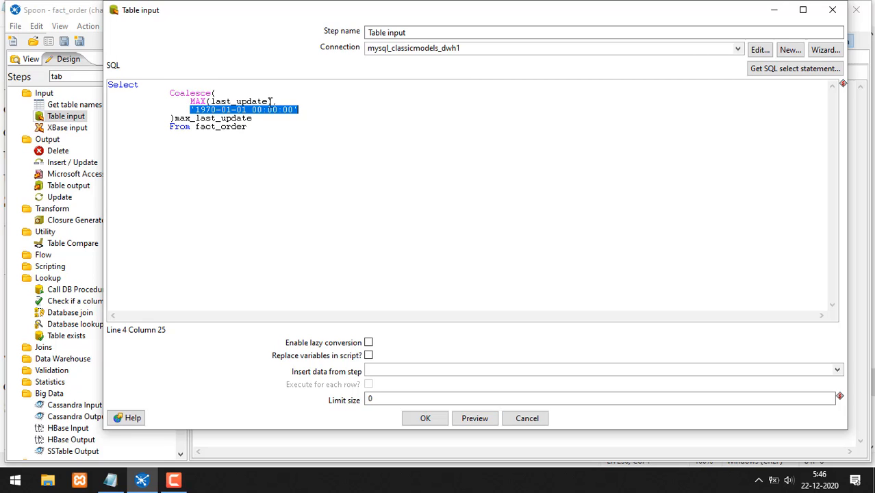
left_click_drag(269, 102, 211, 102)
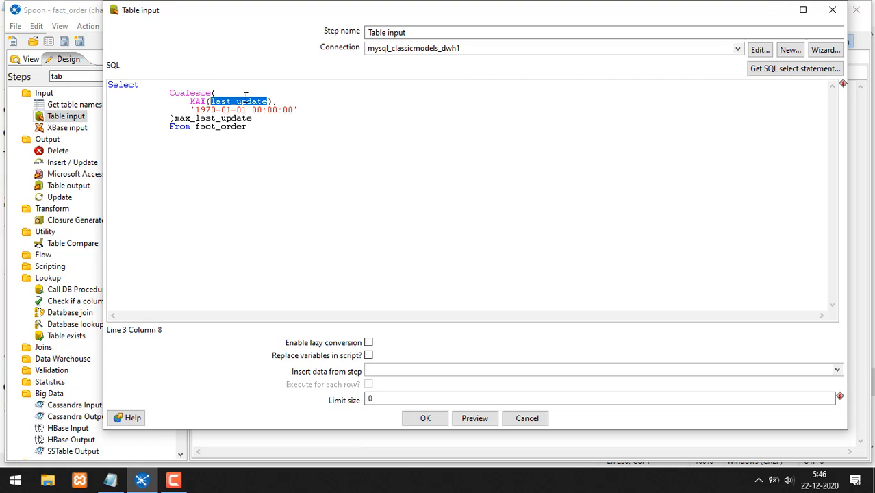
left_click_drag(207, 101, 171, 110)
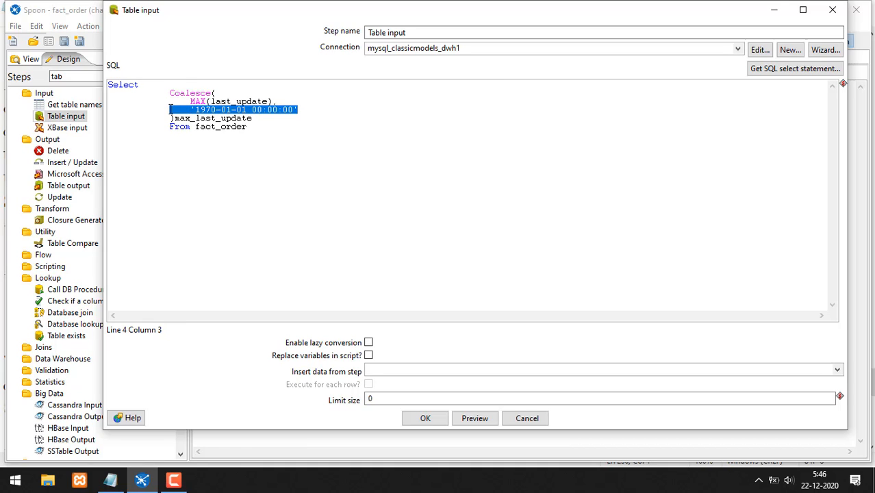
left_click(424, 418)
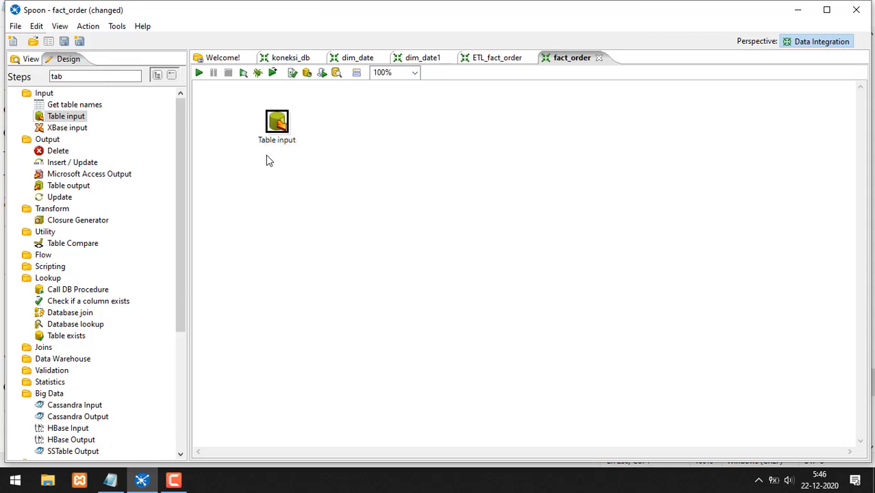
key("ctrl+s")
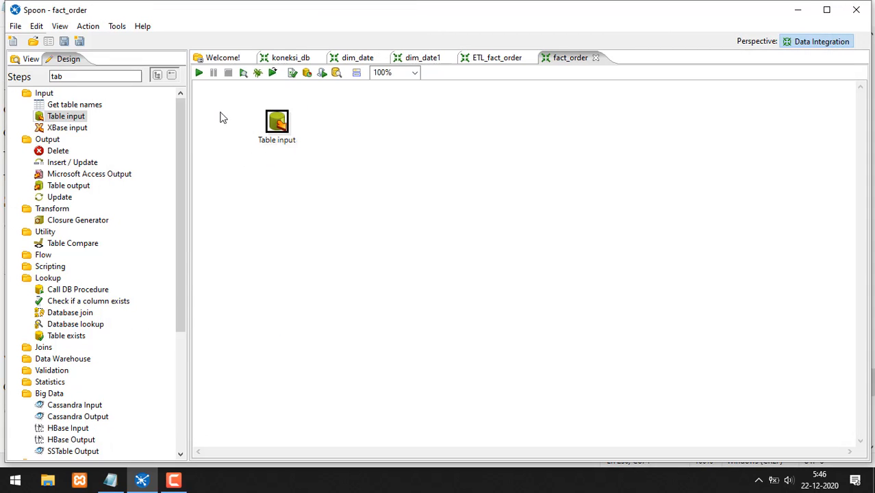
- Copy the whole SQL query from the get_data_order step in ETL_fact_order, check its settings, and leave the step unchanged
left_click(481, 60)
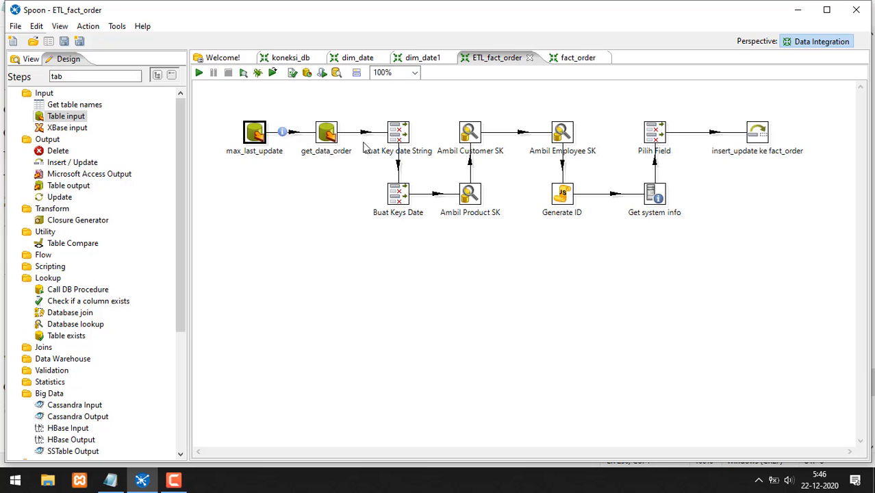
double_click(328, 131)
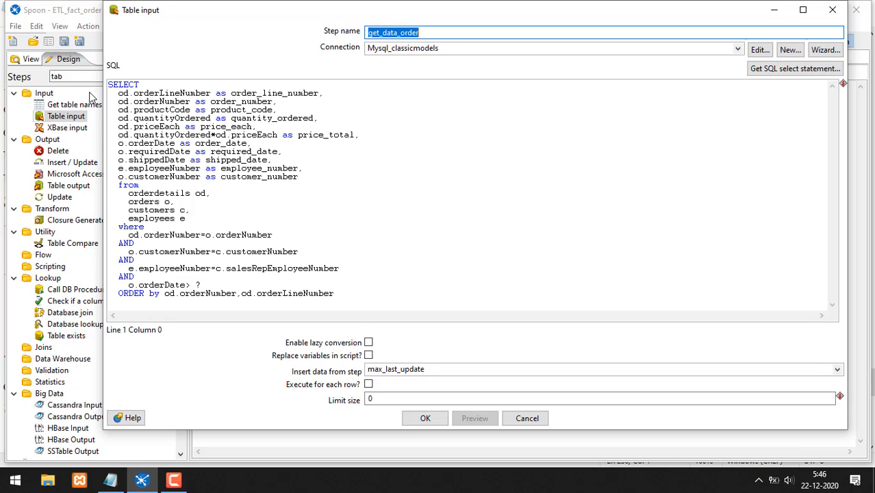
left_click_drag(109, 85, 367, 292)
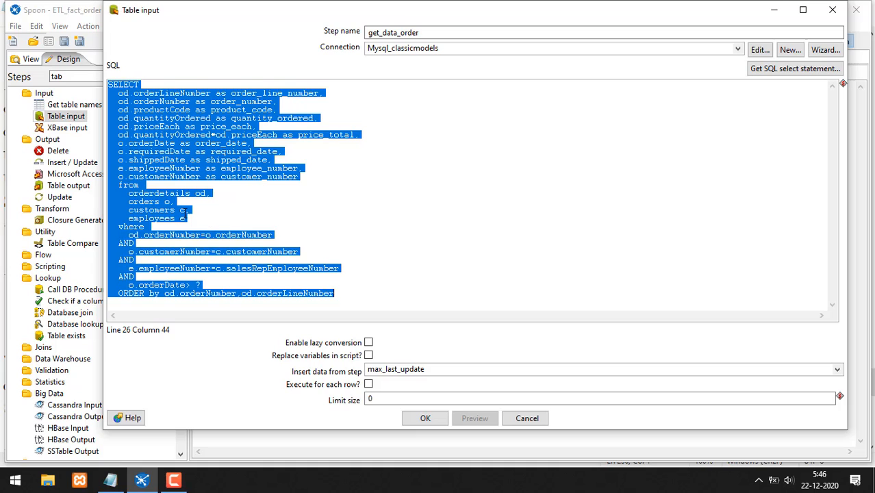
right_click(171, 202)
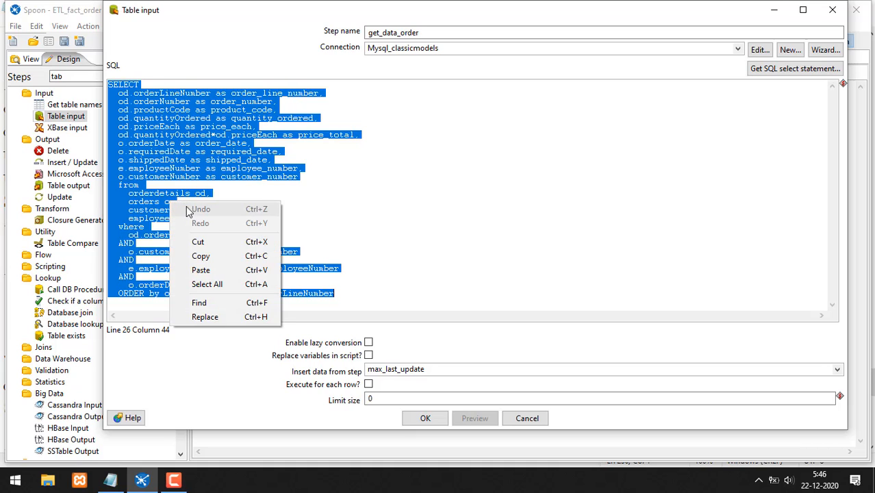
left_click(203, 253)
left_click(262, 259)
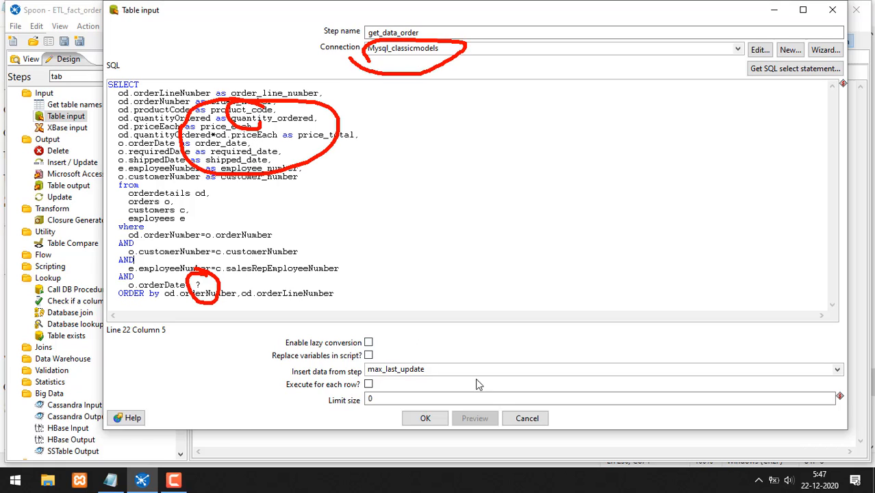
left_click(527, 418)
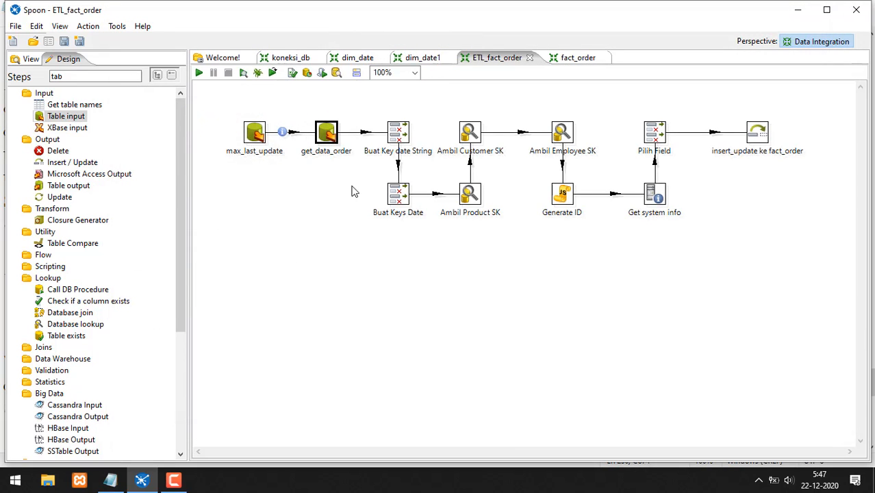
- Add a second Table input step to the fact_order transformation and create a hop to it from the first Table input
left_click(582, 60)
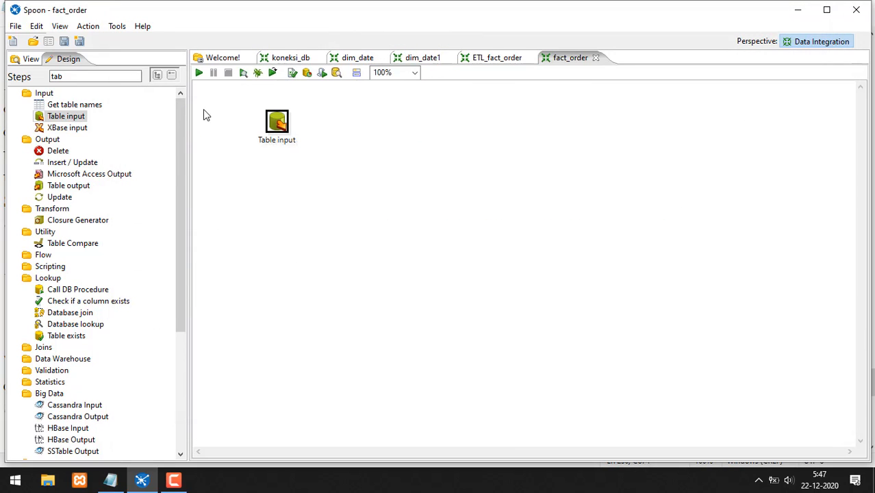
left_click_drag(73, 117, 363, 125)
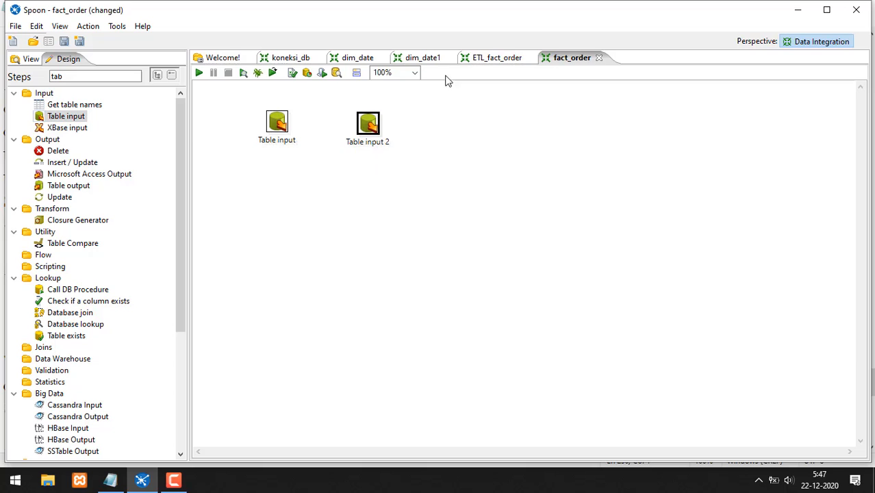
left_click(494, 60)
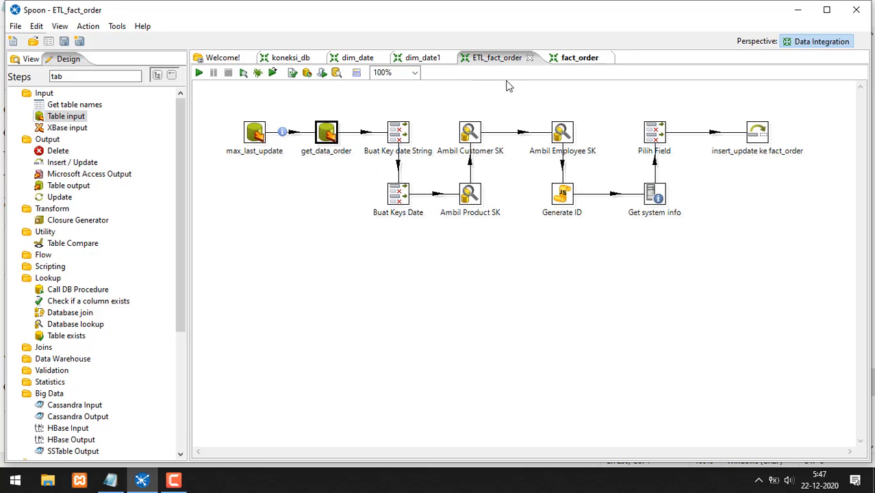
left_click(548, 59)
left_click(281, 127)
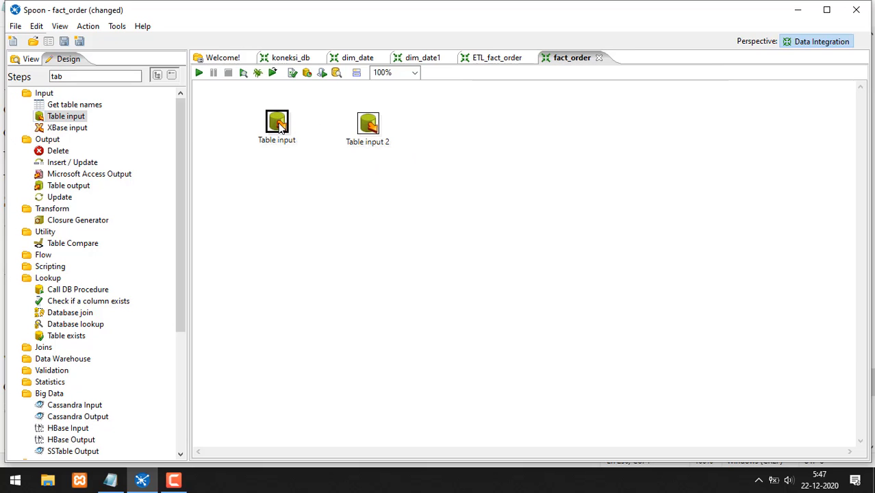
mouse_move(281, 129)
left_click_drag(299, 161, 371, 124)
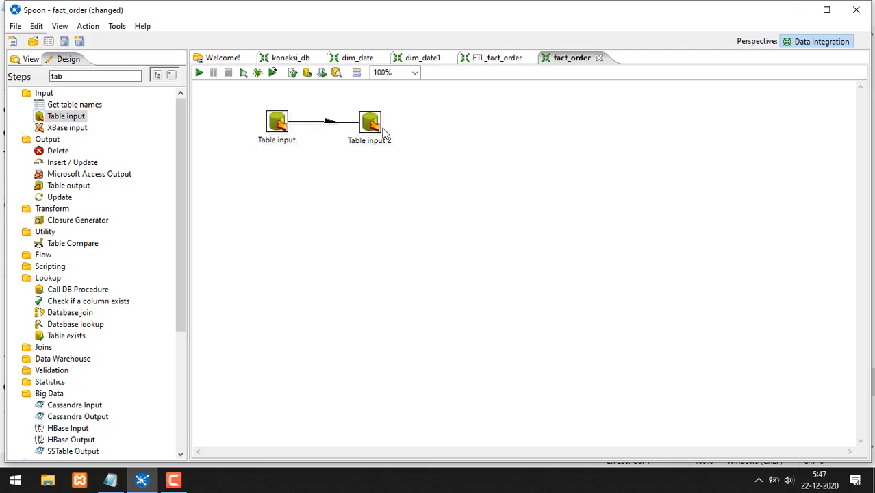
- Replace the SQL in Table input 2 with the copied get_data_order query and set its connection to Mysql_classicmodels
double_click(368, 123)
left_click_drag(387, 92, 70, 78)
key("ctrl+v")
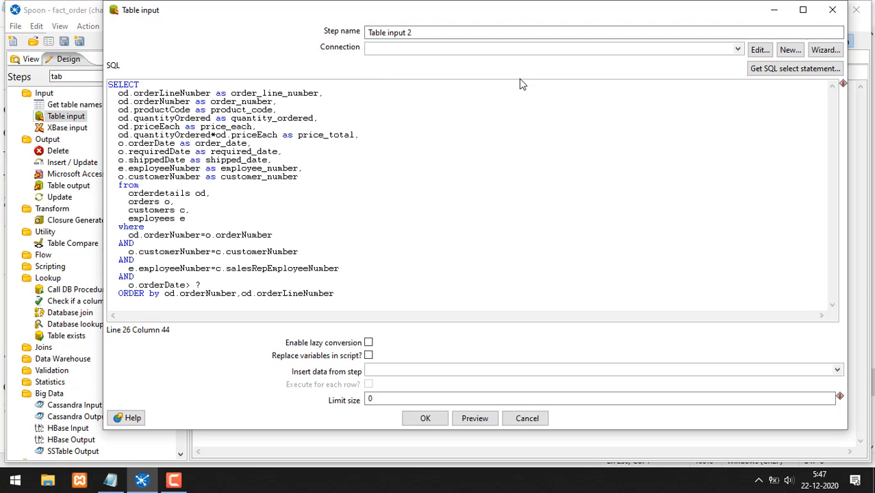
left_click(738, 49)
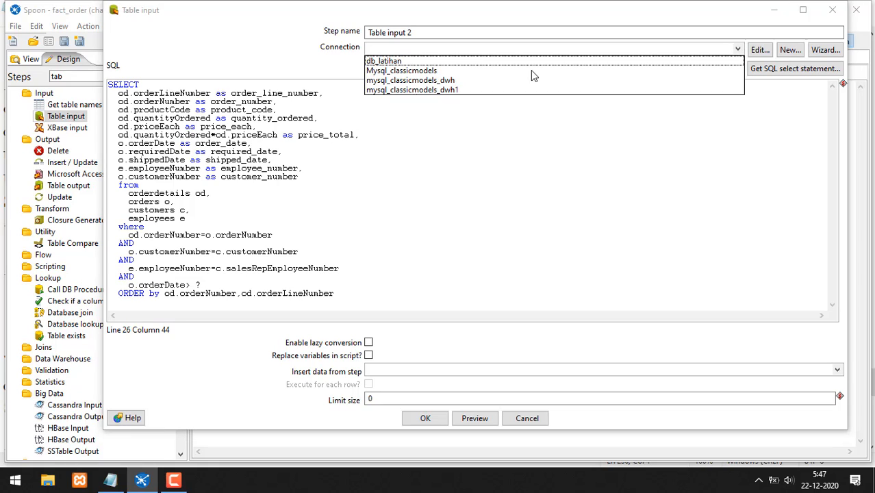
left_click(438, 71)
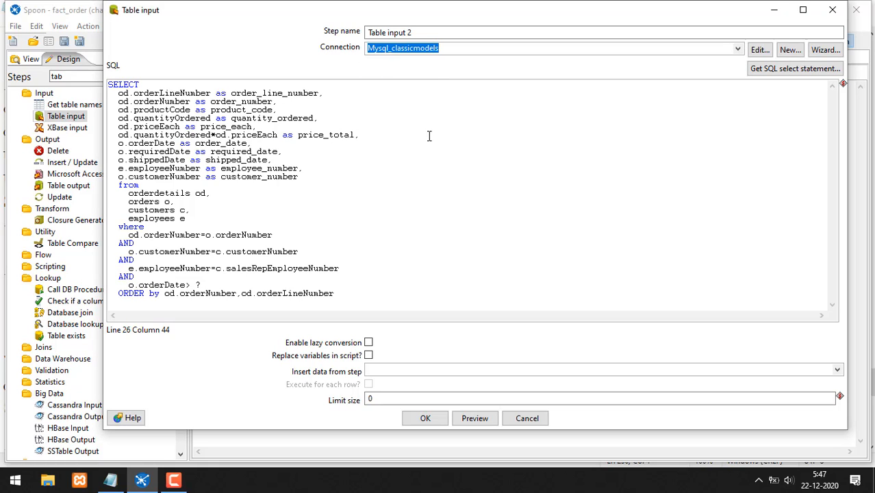
- Enable variable replacement in Table input 2's script, set it to insert data from the Table input step, and accept the settings
left_click_drag(430, 135, 514, 116)
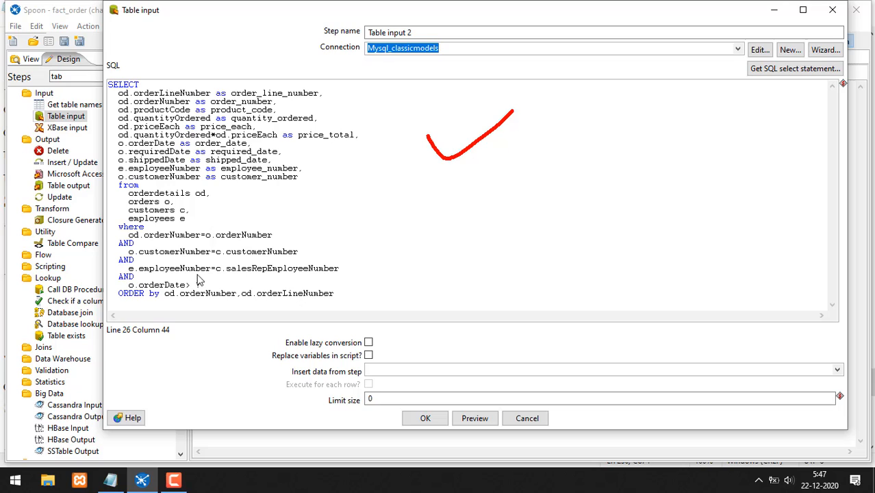
left_click_drag(199, 279, 210, 278)
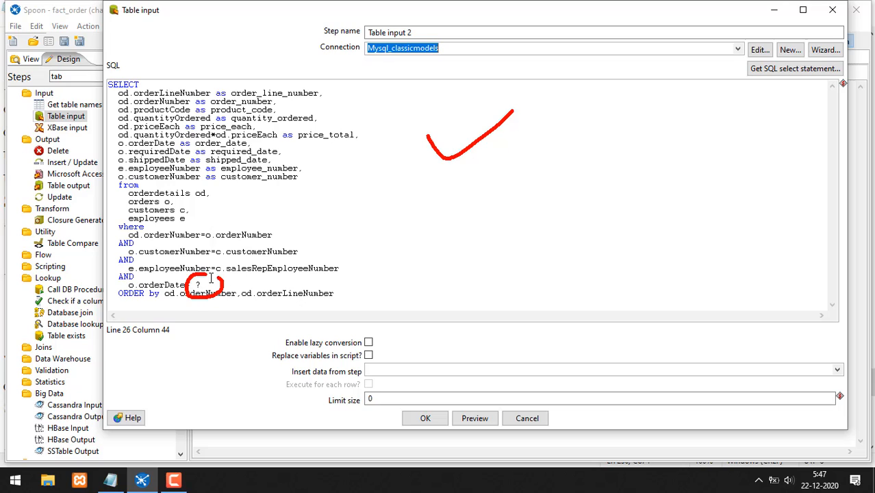
left_click(368, 355)
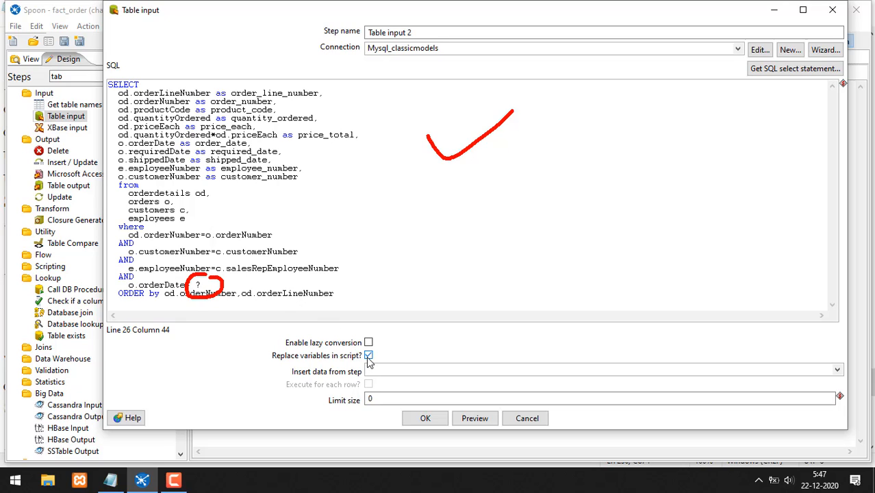
left_click(837, 372)
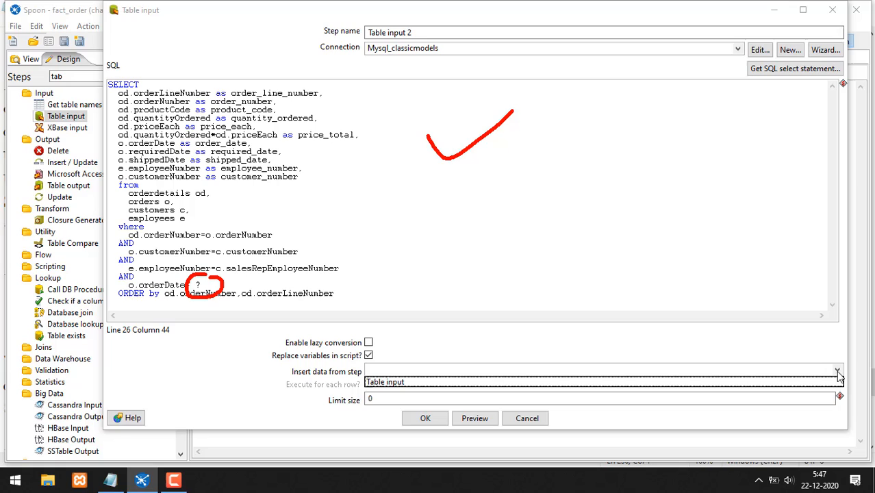
left_click(414, 381)
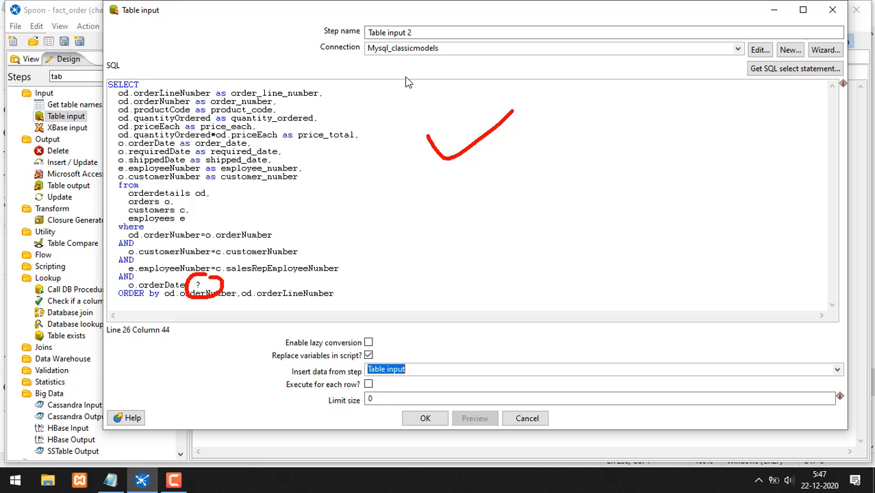
left_click_drag(337, 10, 627, 76)
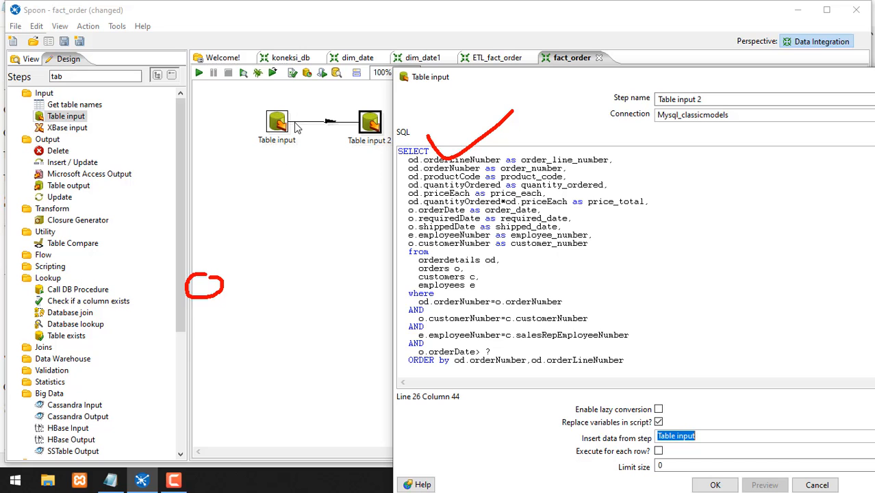
left_click_drag(531, 76, 232, 27)
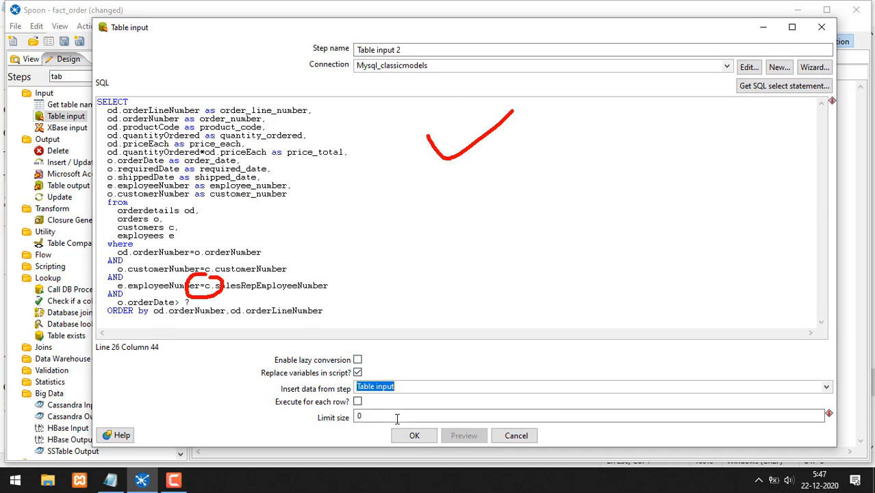
left_click(416, 435)
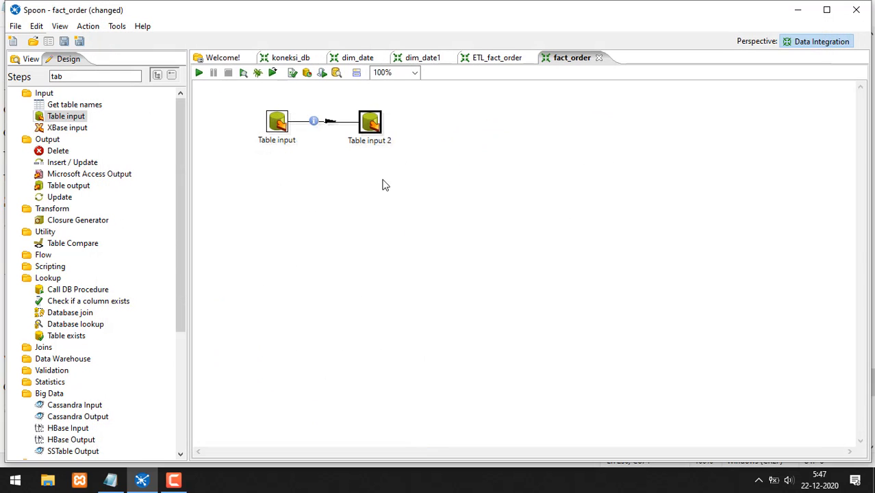
- Save the fact_order transformation and check the orderDate placeholder in Table input 2's SQL query
key("ctrl+s")
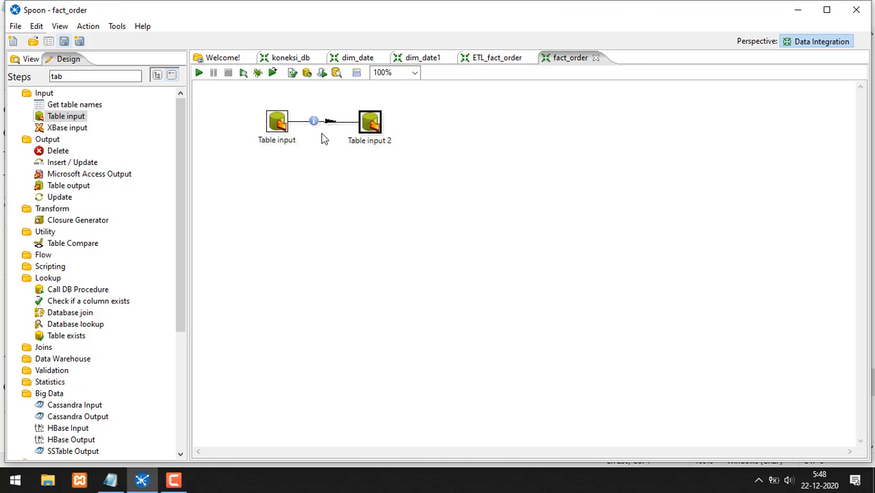
double_click(371, 122)
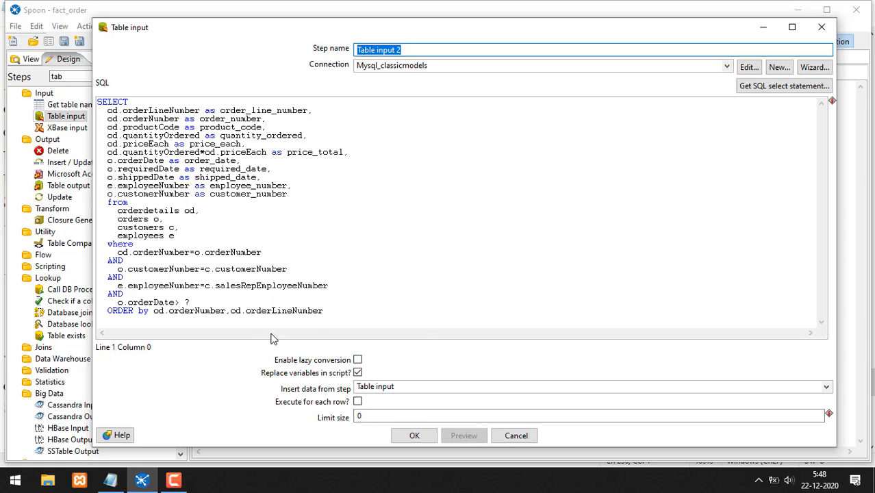
left_click(189, 302)
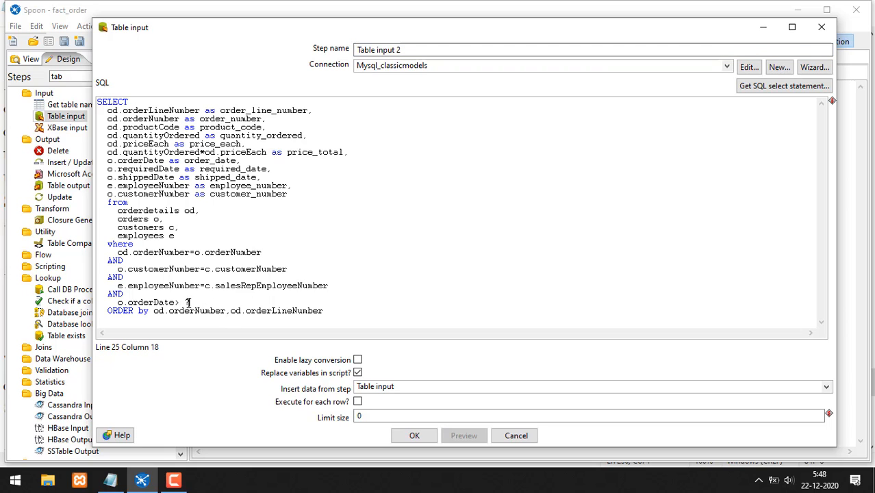
left_click(413, 435)
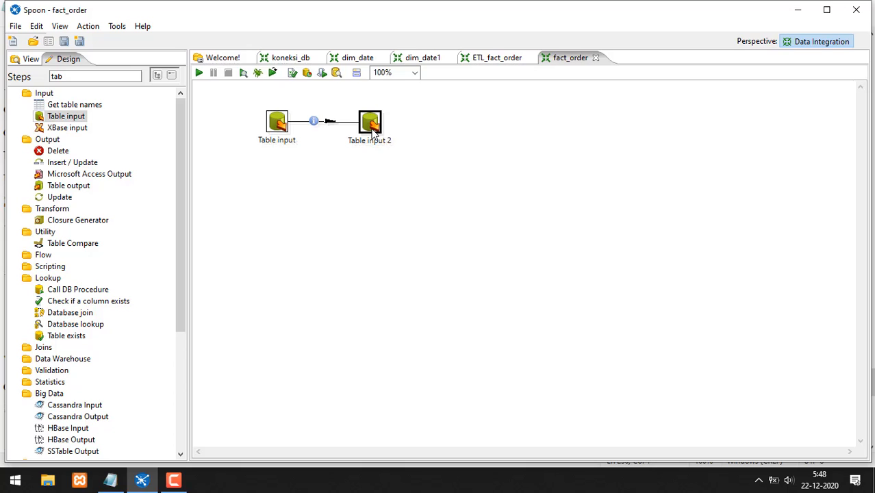
- Preview the first 1000 rows of the Table input 2 step
left_click_drag(374, 134, 374, 131)
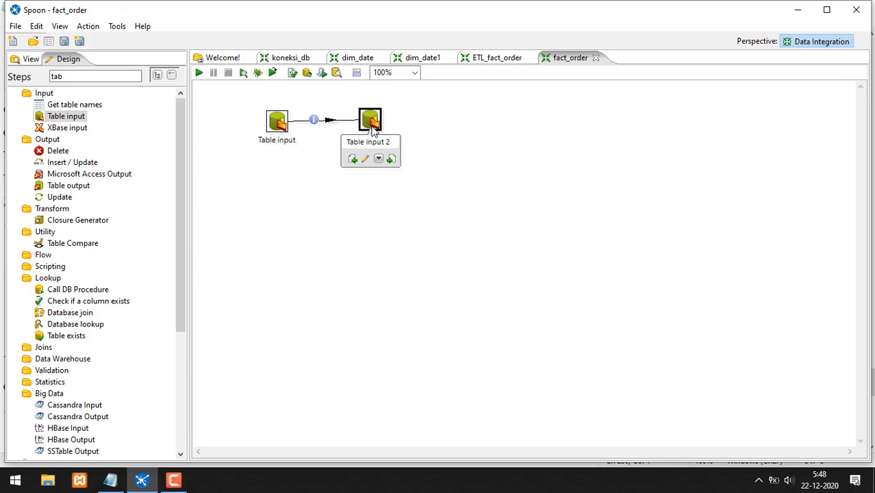
left_click(435, 134)
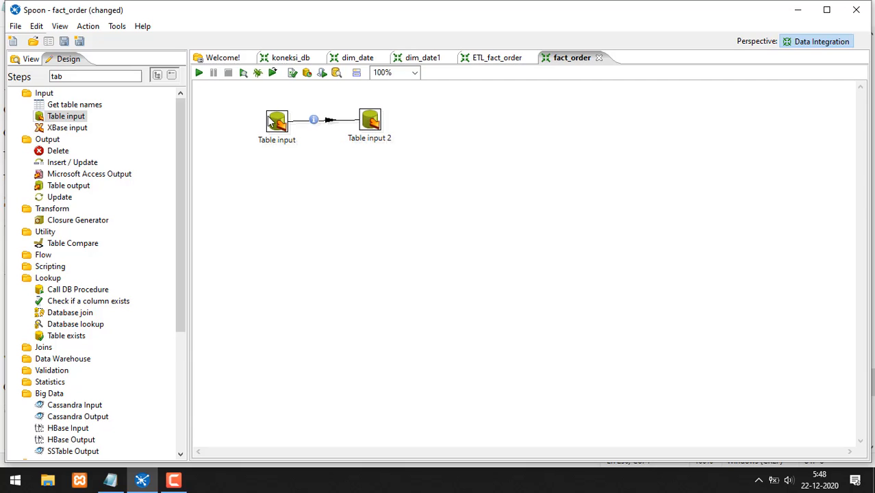
right_click(372, 127)
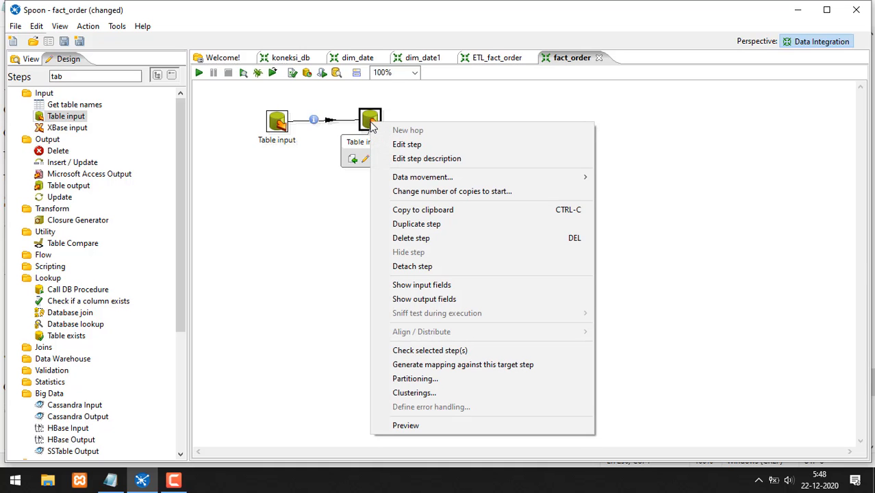
left_click(421, 425)
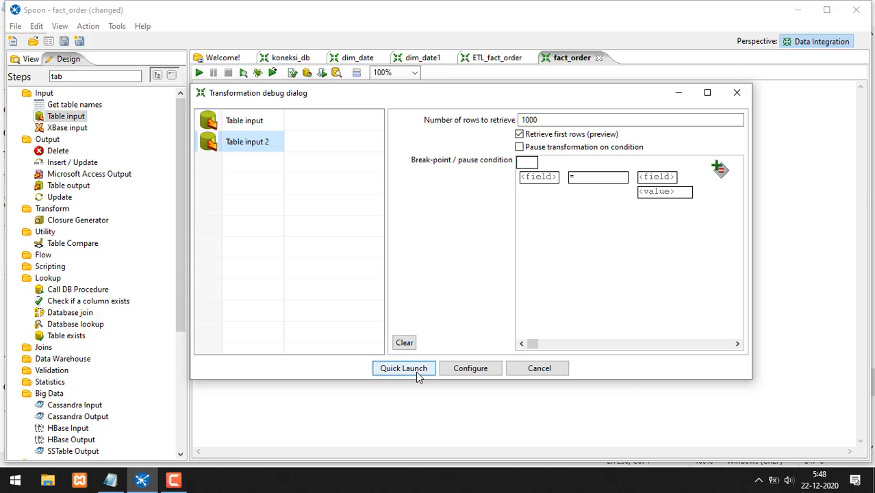
left_click(417, 370)
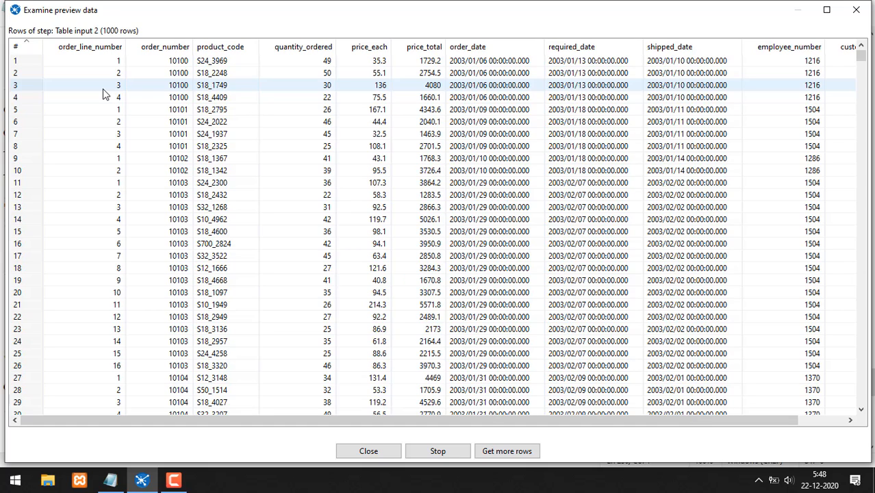
left_click_drag(242, 108, 425, 82)
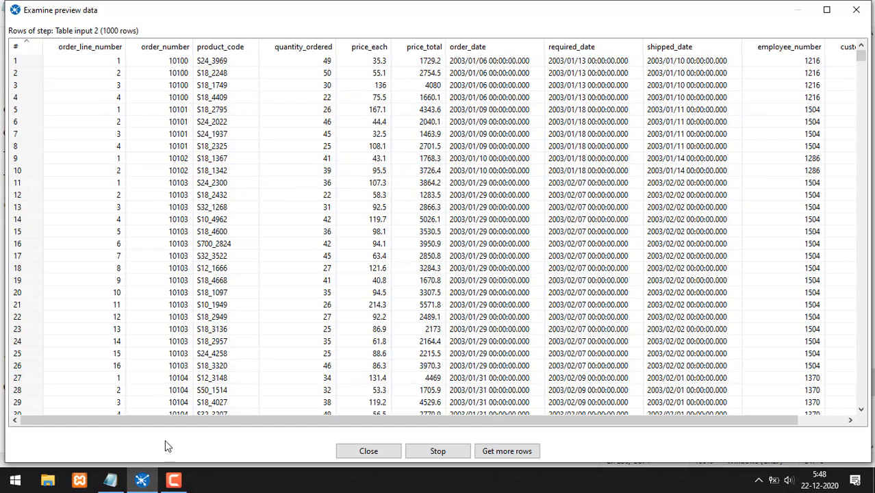
- Switch to the ngajar_DW.txt notes in Notepad and read point 3 on turning order_date, required_date and shipped_date into integer date keys
left_click(111, 480)
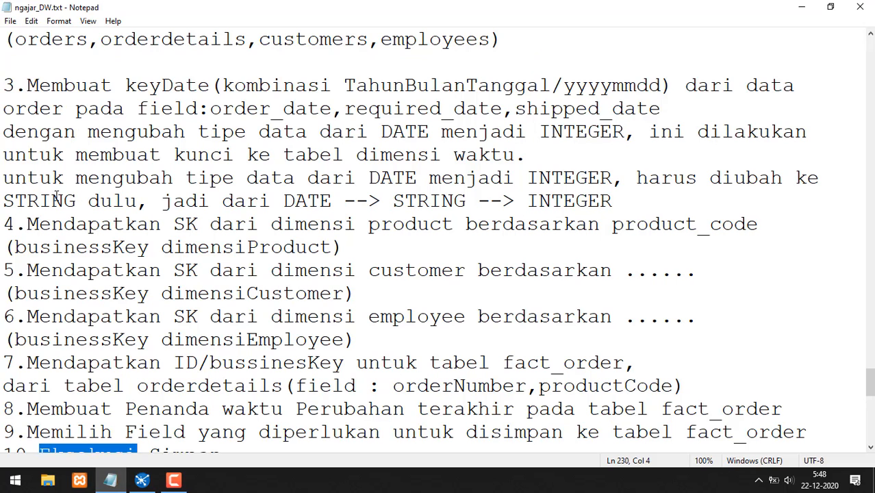
scroll(56, 198, "up", 2)
left_click_drag(28, 224, 684, 258)
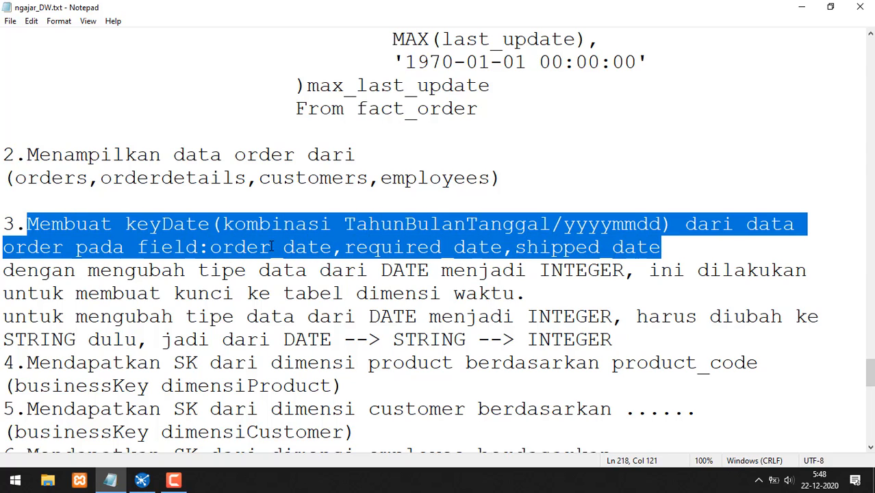
left_click_drag(16, 153, 2, 153)
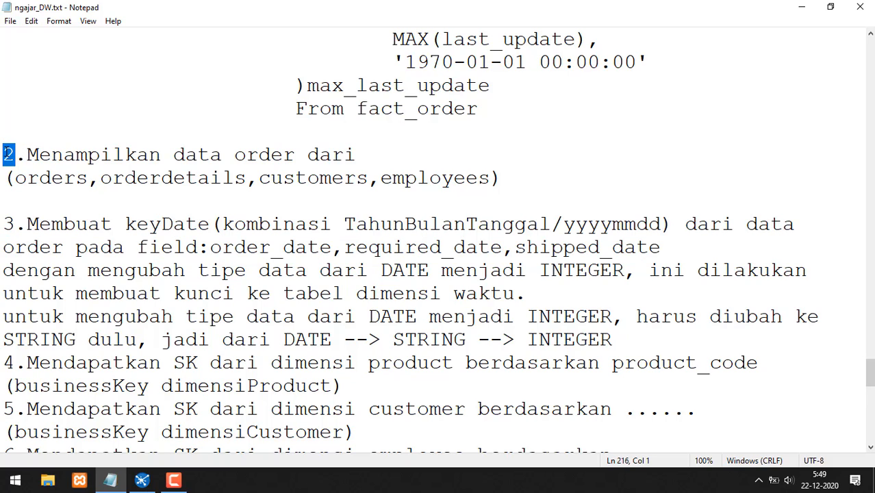
left_click(173, 480)
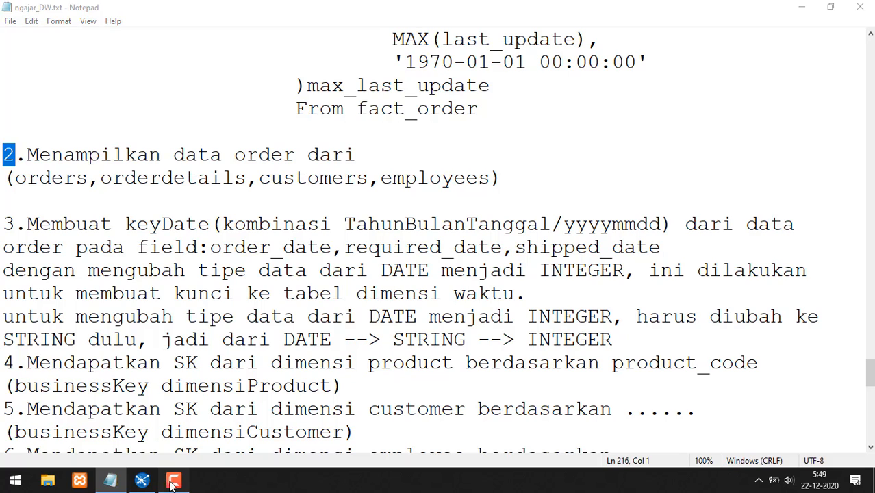
left_click(813, 419)
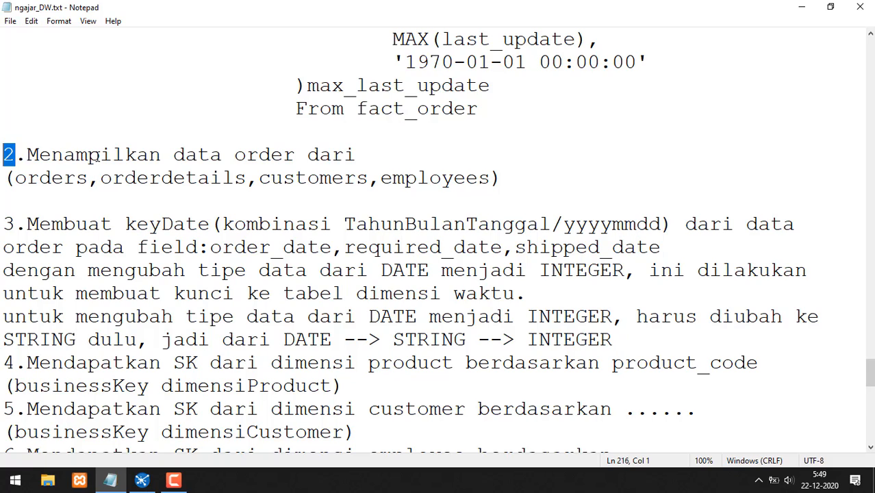
left_click_drag(215, 249, 668, 251)
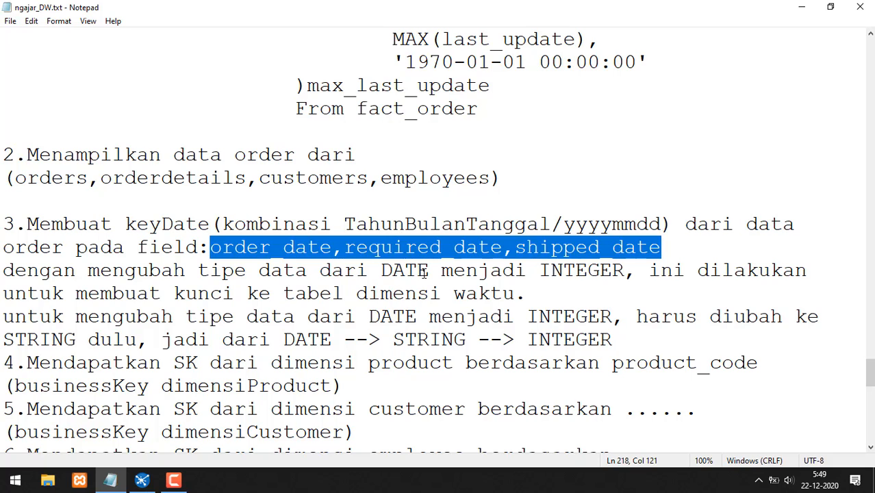
left_click_drag(430, 272, 391, 272)
left_click(173, 479)
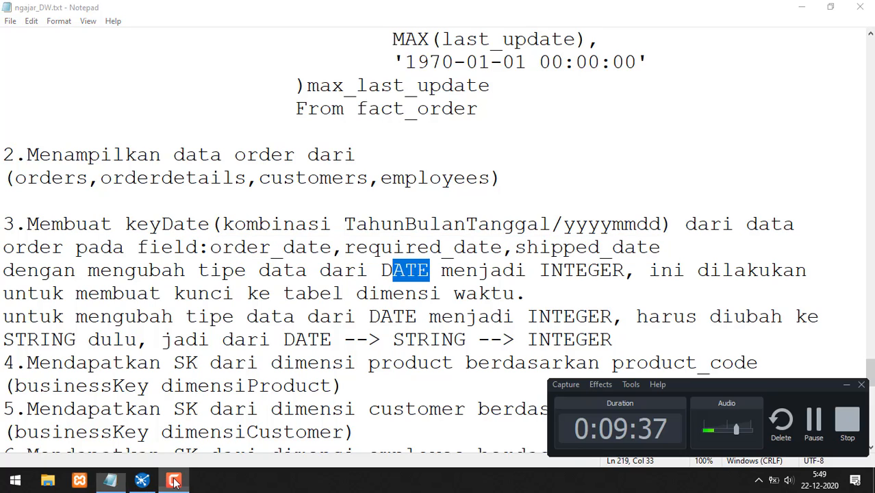
- Return to Spoon's Table input 2 preview and examine the product_code, date, employee_number and customer_number columns through the last rows
left_click(142, 480)
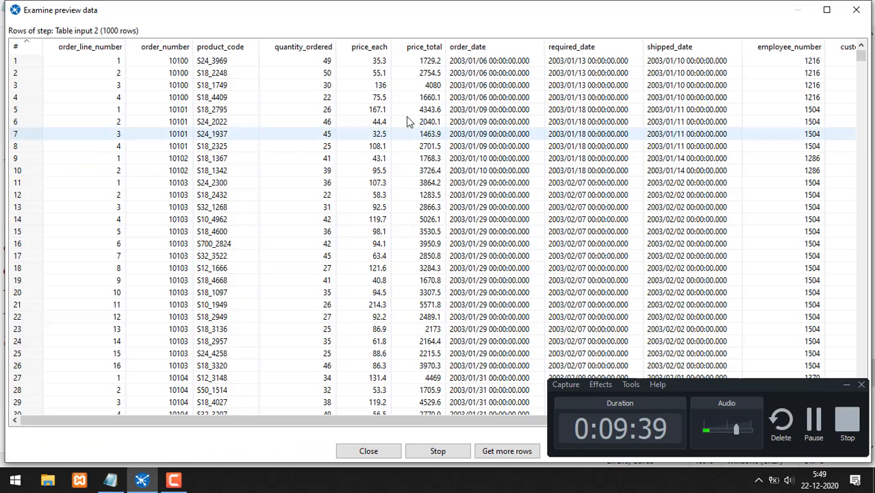
left_click(847, 386)
left_click_drag(502, 52, 515, 28)
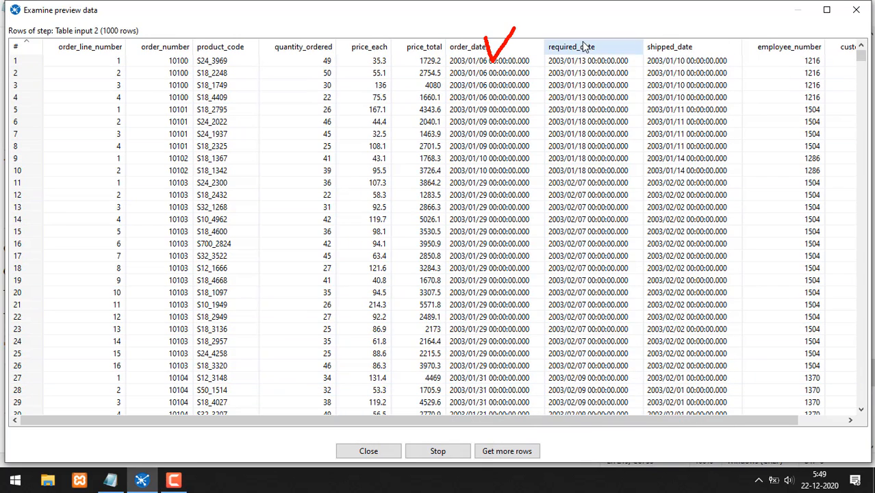
left_click_drag(586, 46, 629, 25)
left_click_drag(674, 43, 717, 26)
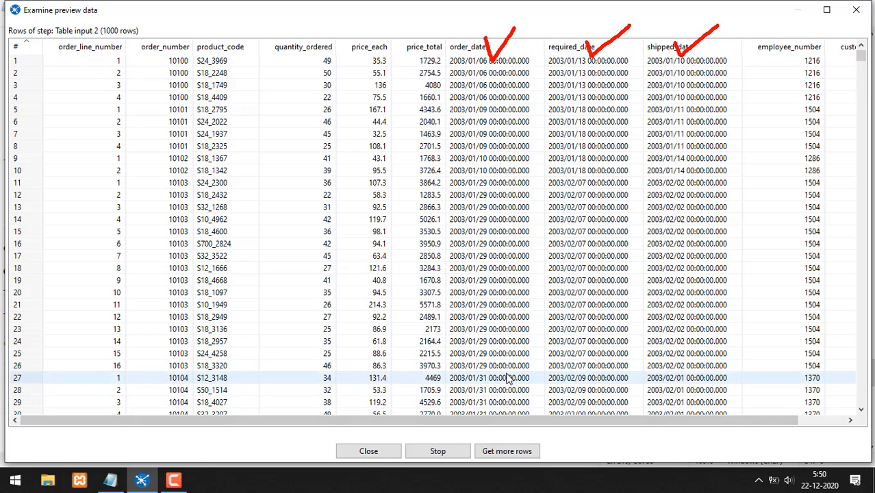
mouse_move(536, 418)
left_mouse_down()
mouse_move(598, 422)
mouse_move(686, 406)
left_mouse_up()
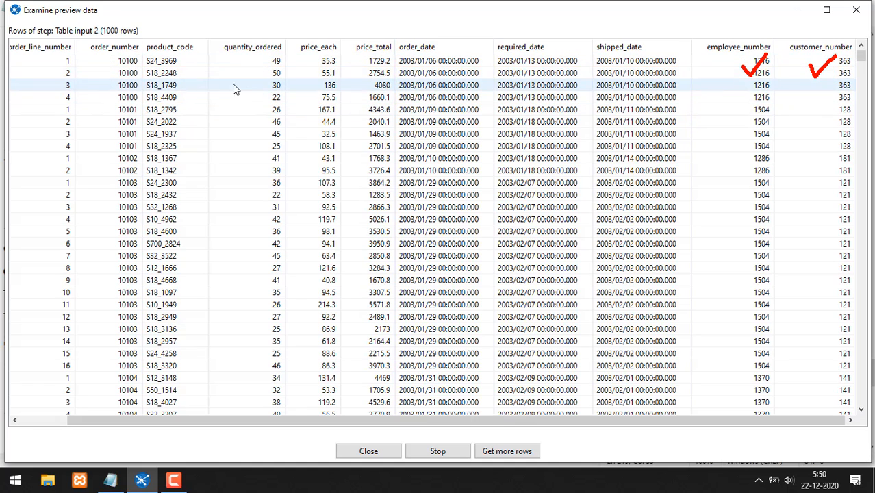
left_click_drag(150, 45, 185, 29)
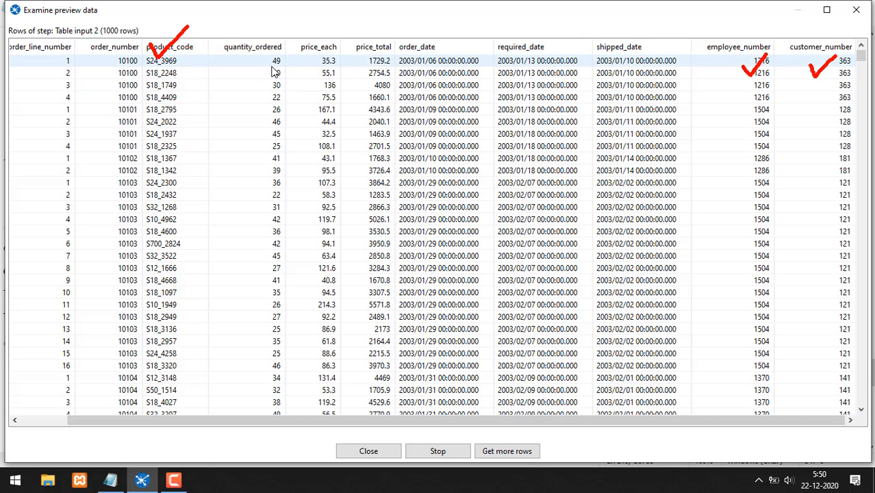
left_click_drag(432, 45, 456, 38)
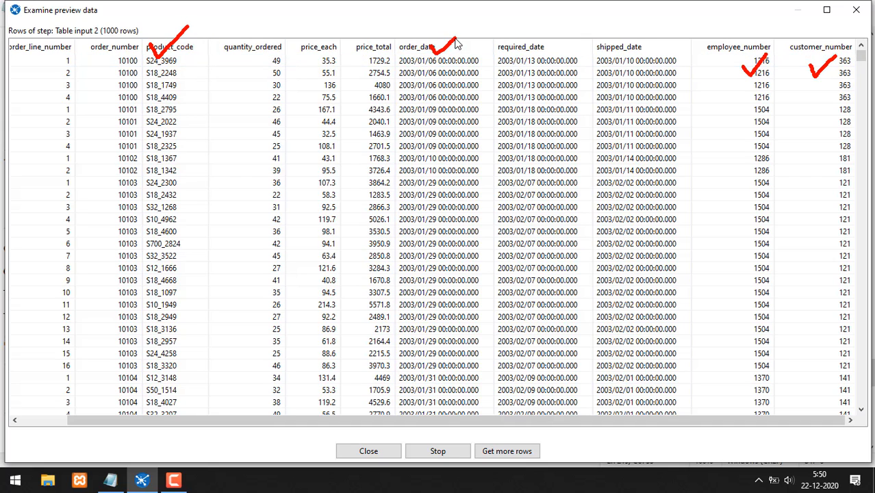
left_click_drag(512, 46, 534, 38)
left_click_drag(611, 47, 634, 35)
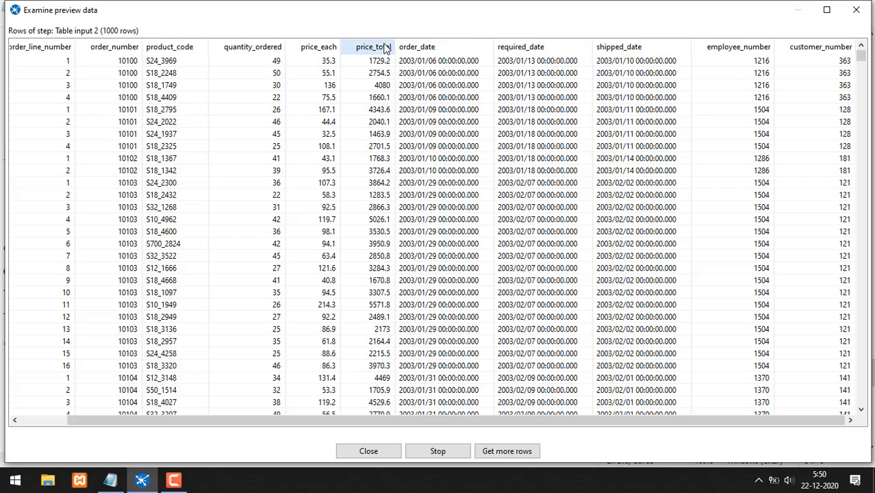
left_click_drag(385, 31, 524, 80)
mouse_move(687, 37)
left_mouse_down()
mouse_move(406, 16)
mouse_move(383, 27)
mouse_move(387, 42)
left_mouse_up()
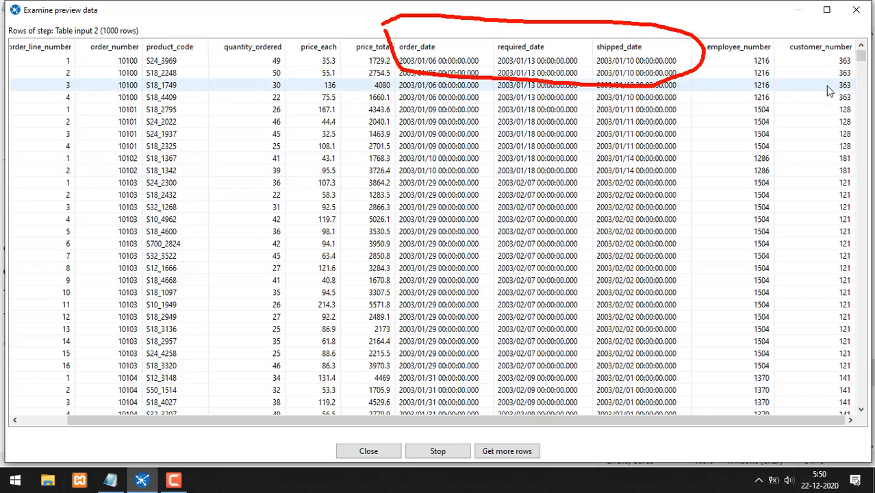
left_click_drag(861, 59, 852, 423)
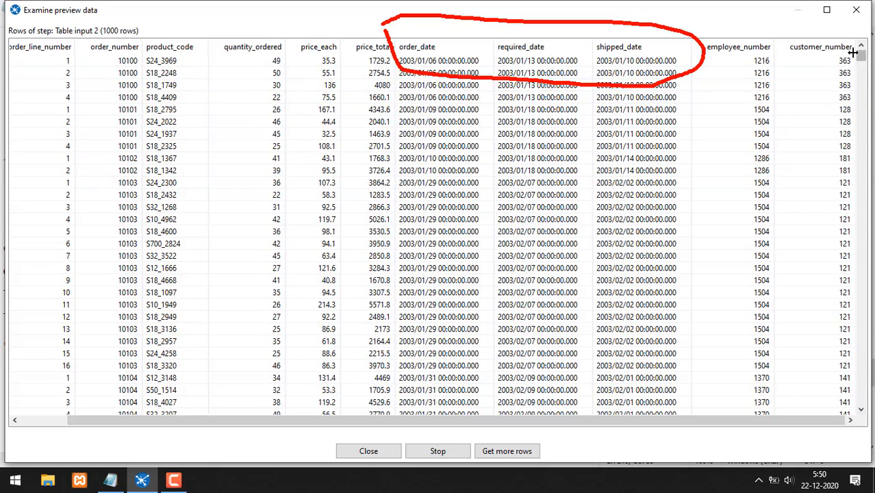
left_click_drag(862, 60, 861, 410)
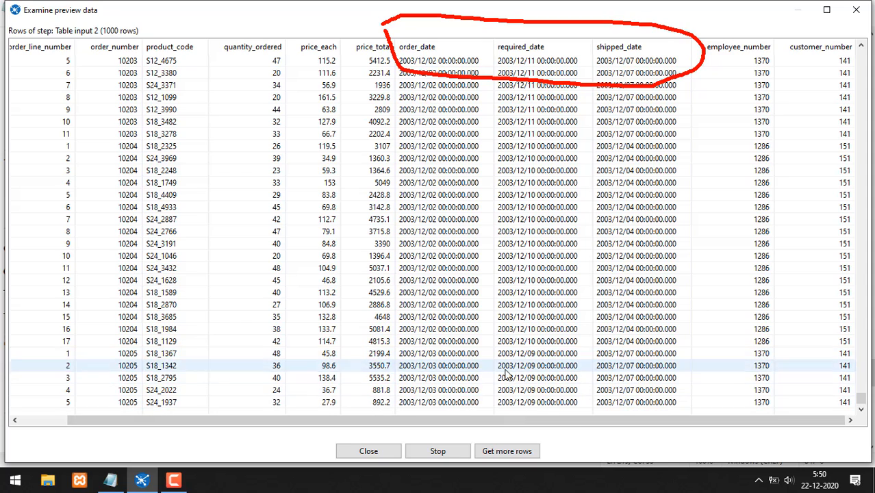
- Close the preview and stop its paused run, then realign Table input 2 with the first Table input step
left_click(387, 451)
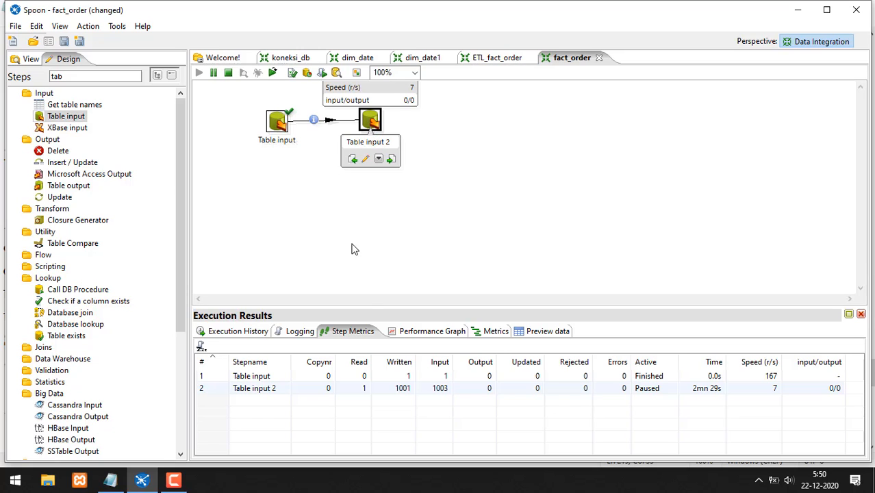
mouse_move(410, 383)
left_mouse_down()
mouse_move(388, 401)
mouse_move(404, 414)
mouse_move(420, 401)
mouse_move(413, 381)
left_mouse_up()
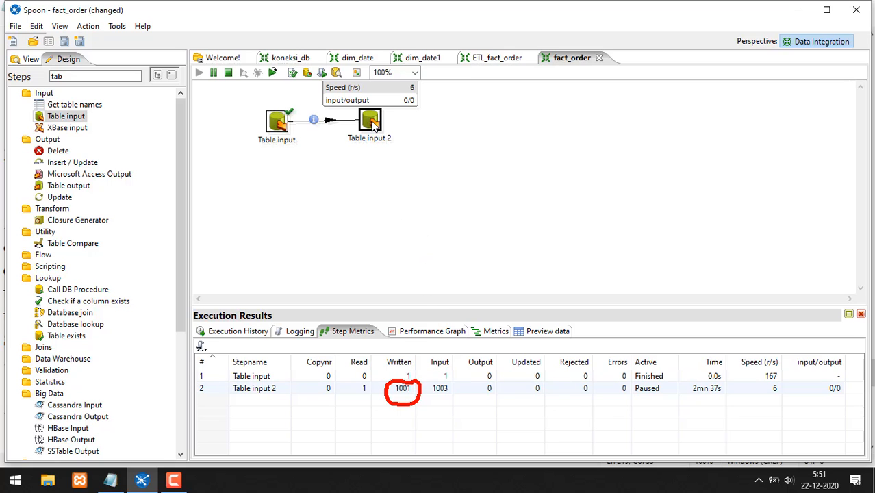
left_click_drag(372, 122, 373, 127)
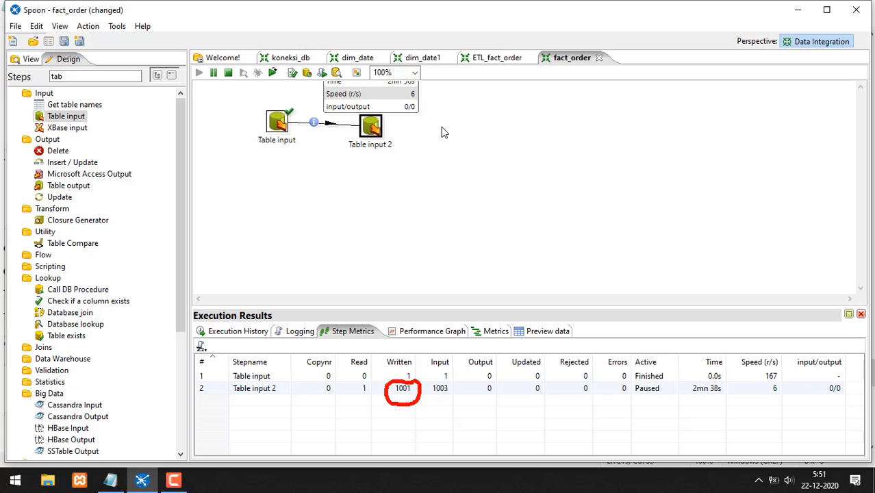
left_click(227, 72)
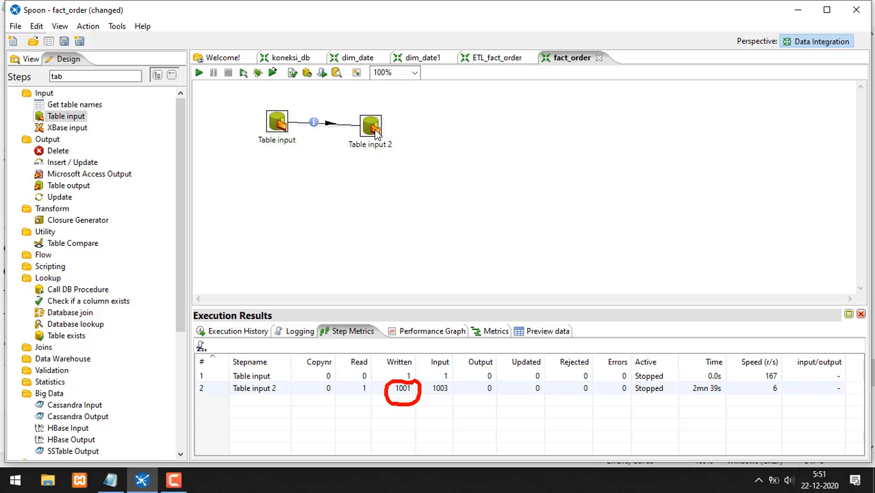
left_click_drag(375, 128, 387, 132)
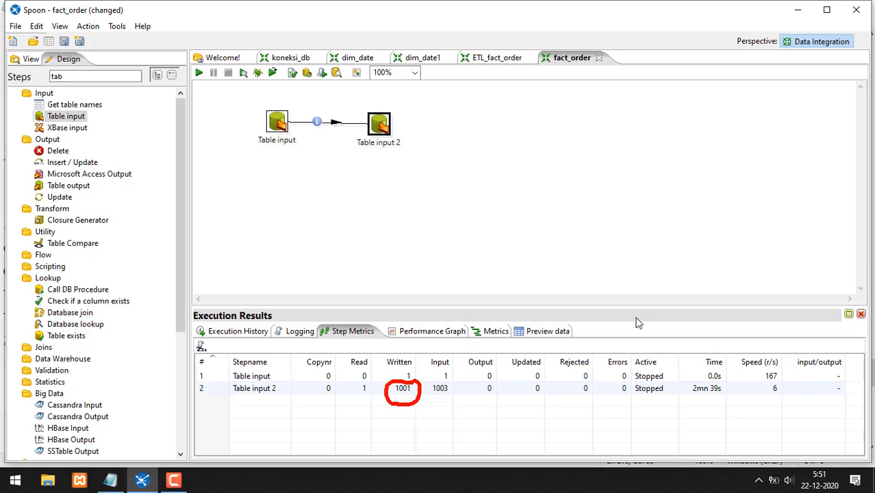
- Show the ETL_fact_order transformation and examine the Buat Key date String step that follows get_data_order
left_click(490, 63)
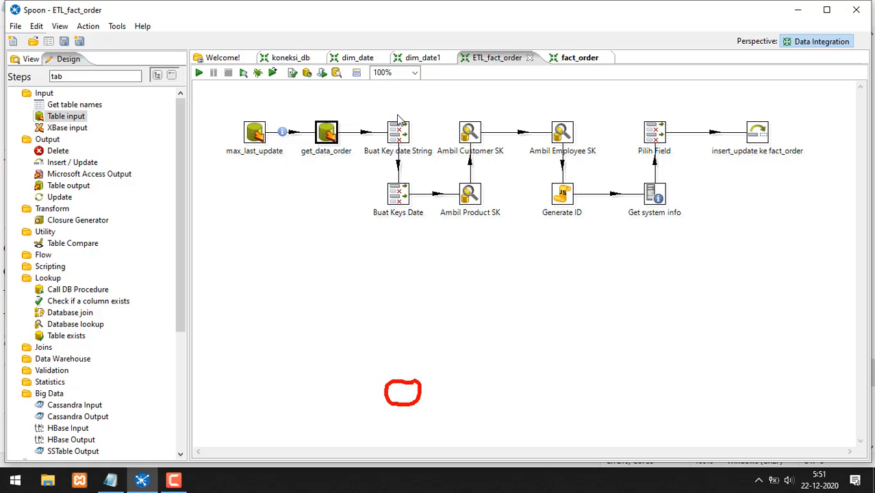
mouse_move(397, 113)
left_mouse_down()
mouse_move(418, 163)
mouse_move(416, 121)
left_mouse_up()
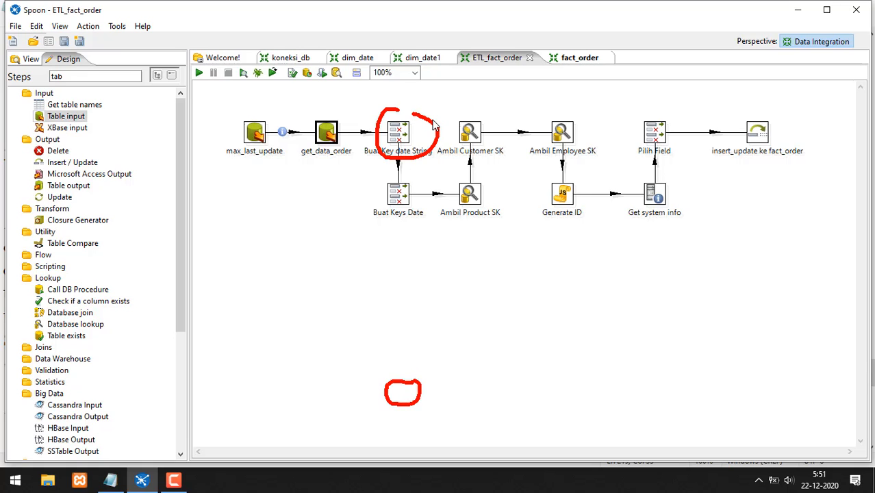
left_click(488, 108)
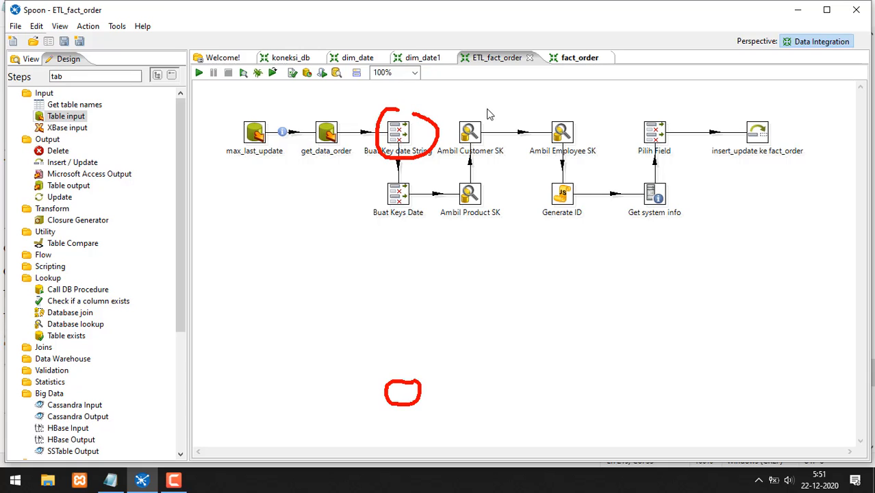
- Add a Select values step to the fact_order transformation after Table input 2 and connect Table input 2 to it
mouse_move(411, 142)
left_click(575, 58)
double_click(102, 76)
type("select")
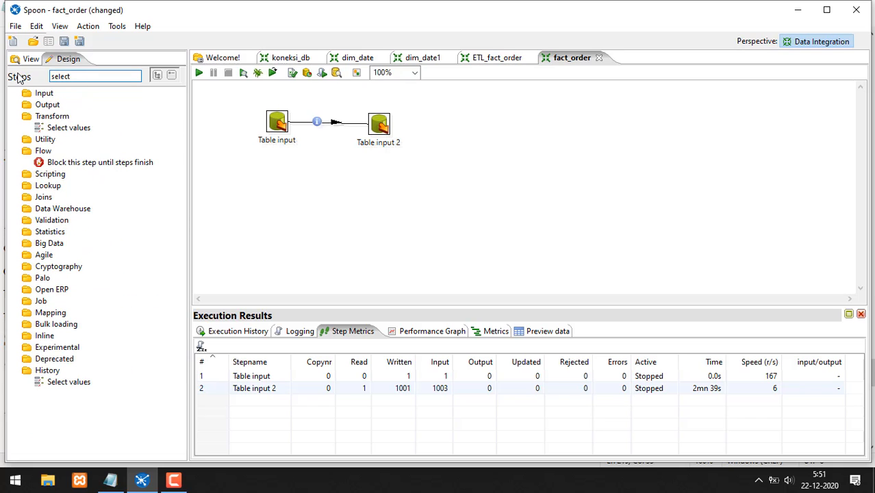
left_click_drag(82, 128, 480, 132)
left_click(377, 133)
left_click(387, 130)
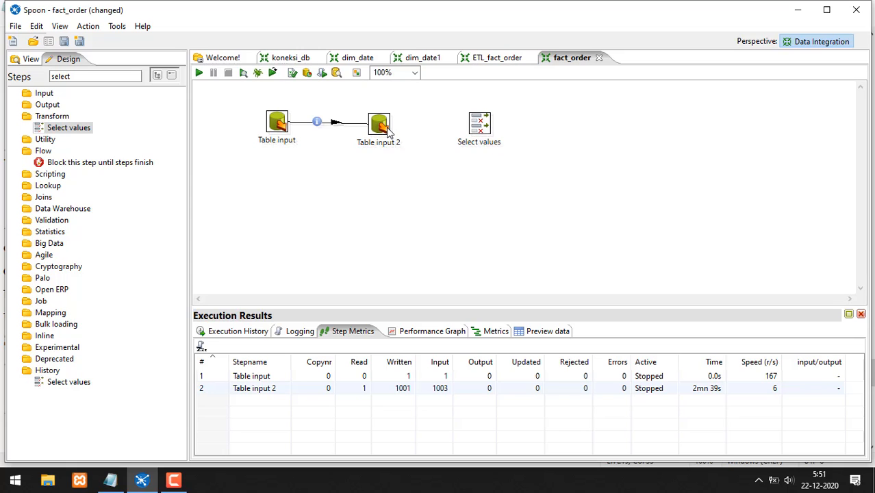
mouse_move(402, 164)
left_mouse_down()
mouse_move(481, 125)
mouse_move(457, 126)
left_mouse_up()
mouse_move(456, 128)
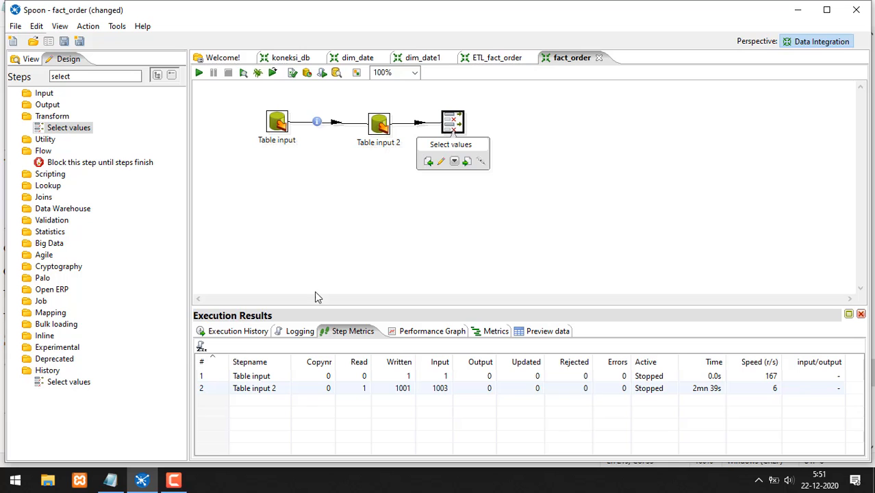
- Switch to the ngajar_DW.txt notes in Notepad and read the DATE to STRING to INTEGER conversion rule and its three date fields
left_click(109, 480)
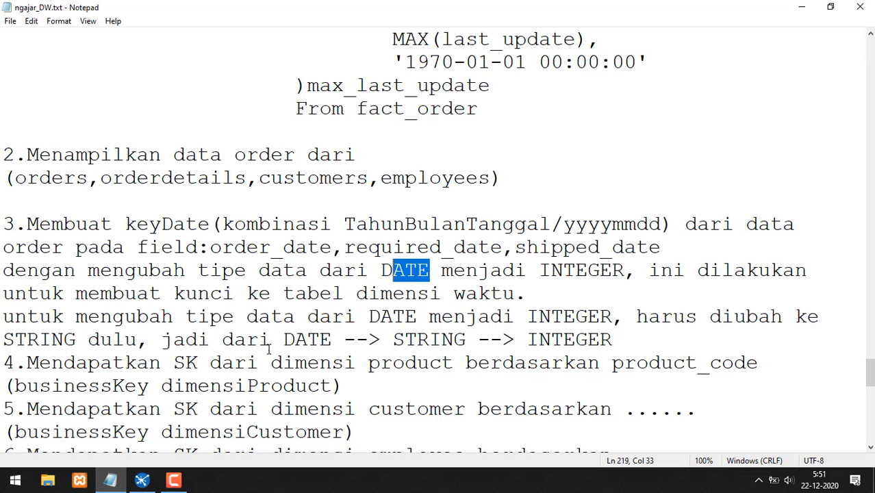
left_click(405, 344)
left_click_drag(295, 339, 417, 340)
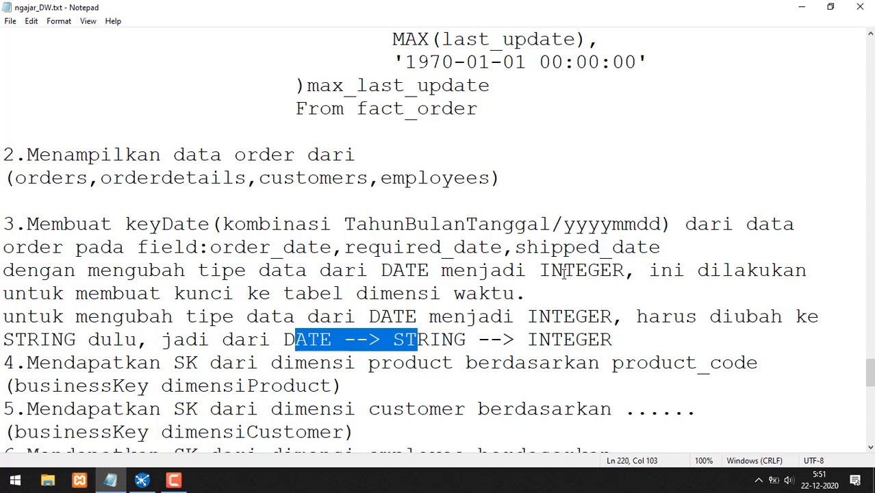
left_click_drag(649, 247, 220, 247)
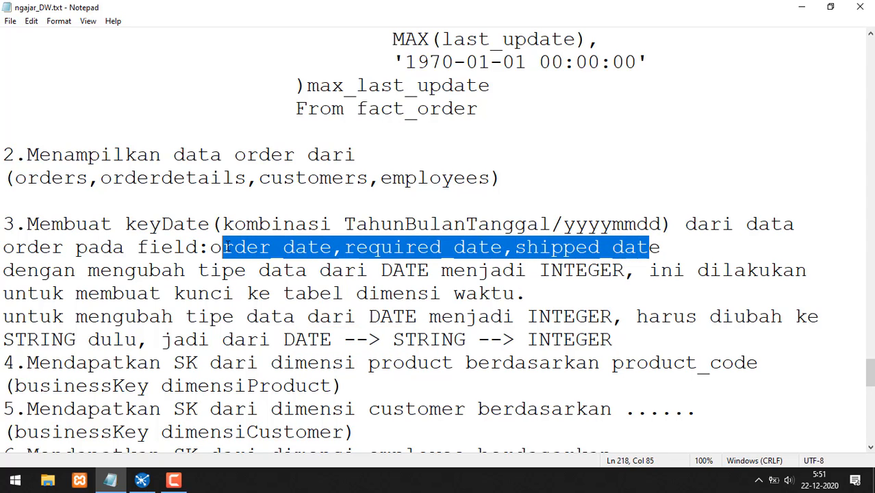
- Return to Spoon and examine the field names, types and formats in the metadata of ETL_fact_order's Buat Key date String step
key("alt+Tab")
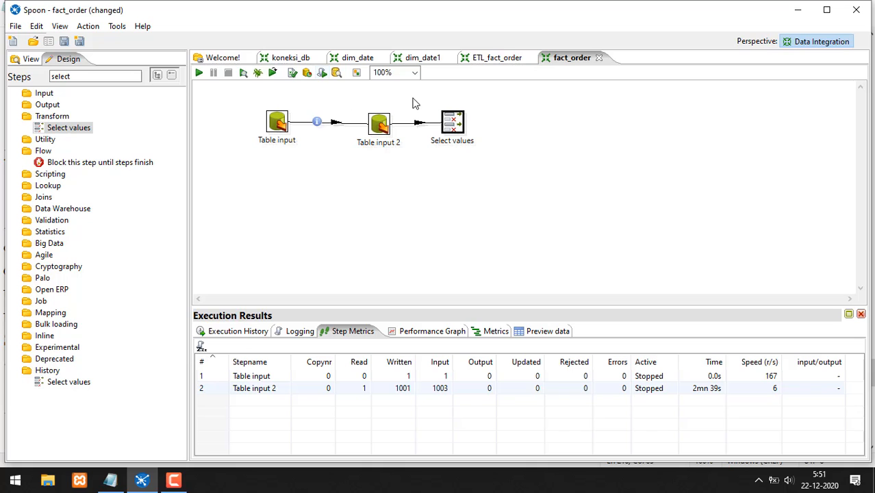
left_click(517, 57)
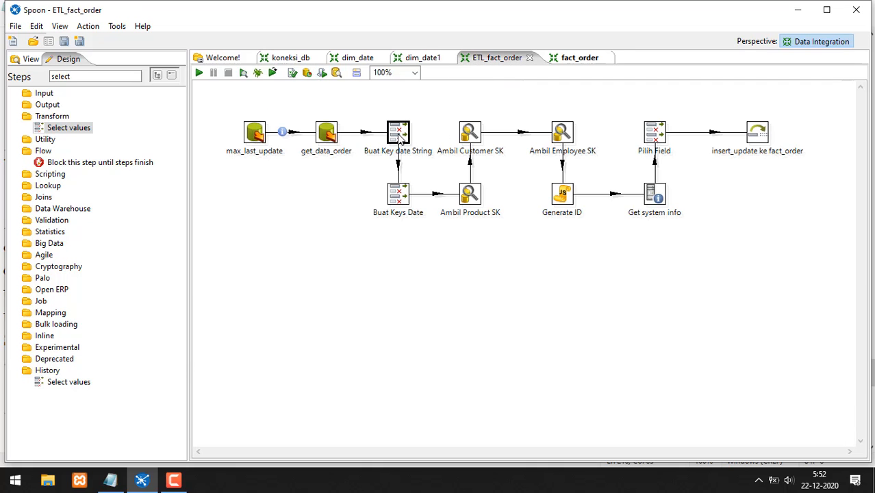
double_click(398, 132)
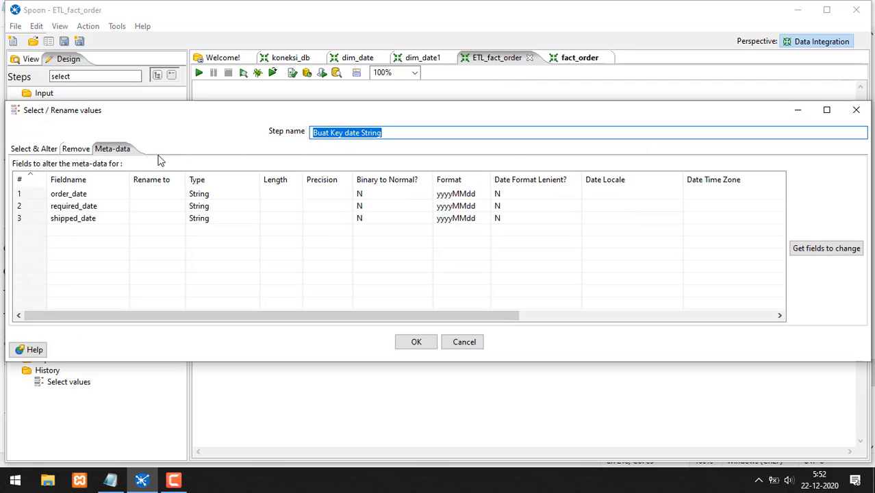
mouse_move(130, 125)
left_mouse_down()
mouse_move(146, 134)
mouse_move(121, 126)
left_mouse_up()
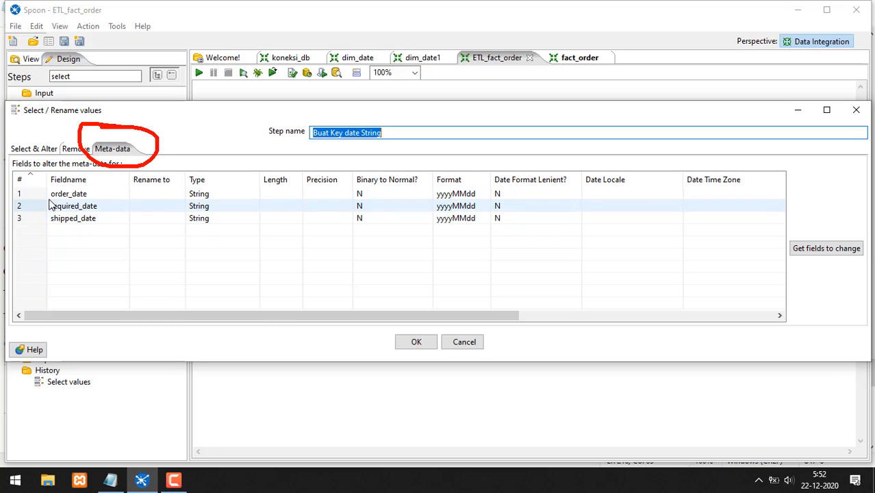
mouse_move(50, 204)
left_mouse_down()
mouse_move(43, 221)
mouse_move(102, 236)
mouse_move(122, 176)
mouse_move(75, 184)
left_mouse_up()
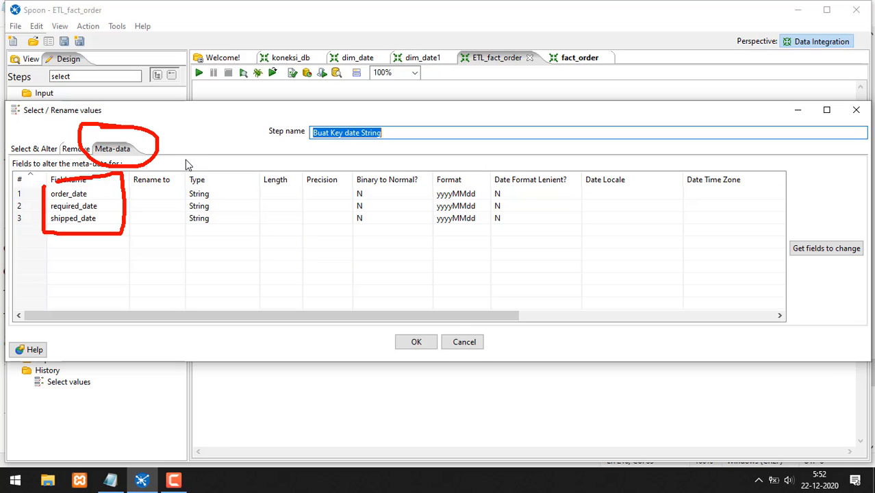
mouse_move(186, 162)
left_mouse_down()
mouse_move(201, 253)
mouse_move(252, 171)
mouse_move(224, 159)
left_mouse_up()
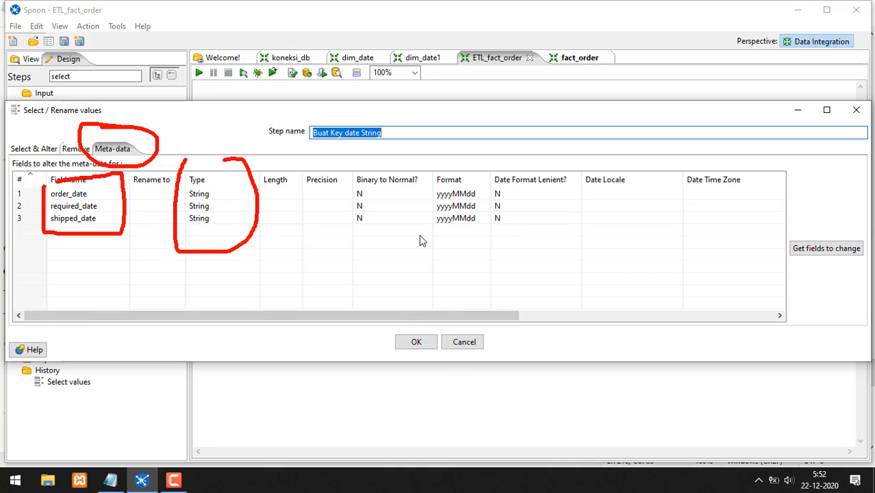
left_click_drag(438, 230, 478, 233)
left_click(418, 347)
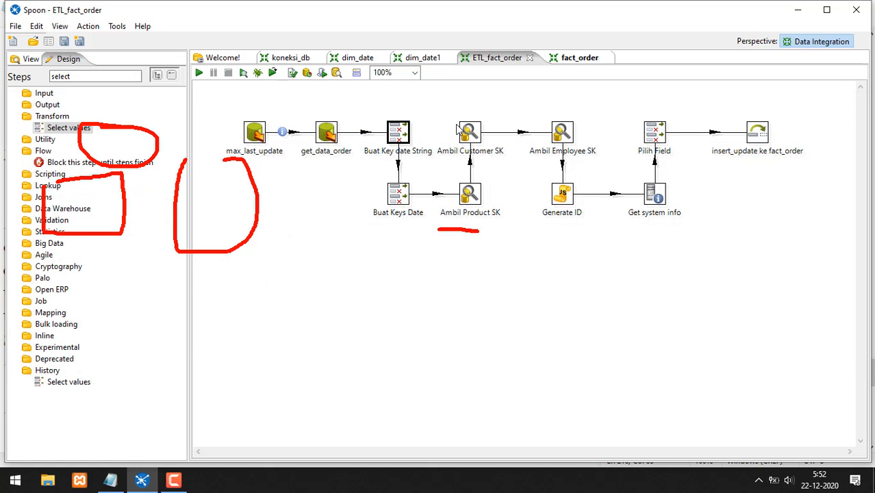
- Open the Select values step in fact_order and add order_date as the first field whose metadata is altered
left_click(565, 59)
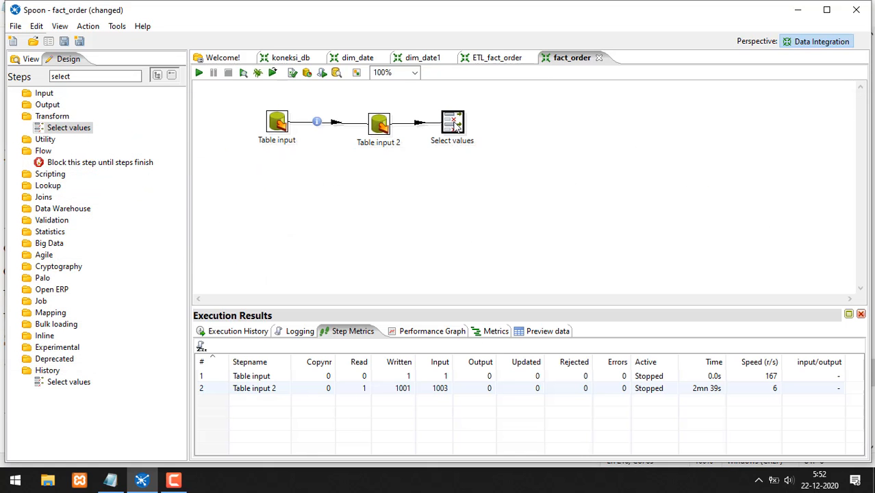
double_click(455, 125)
left_click(125, 154)
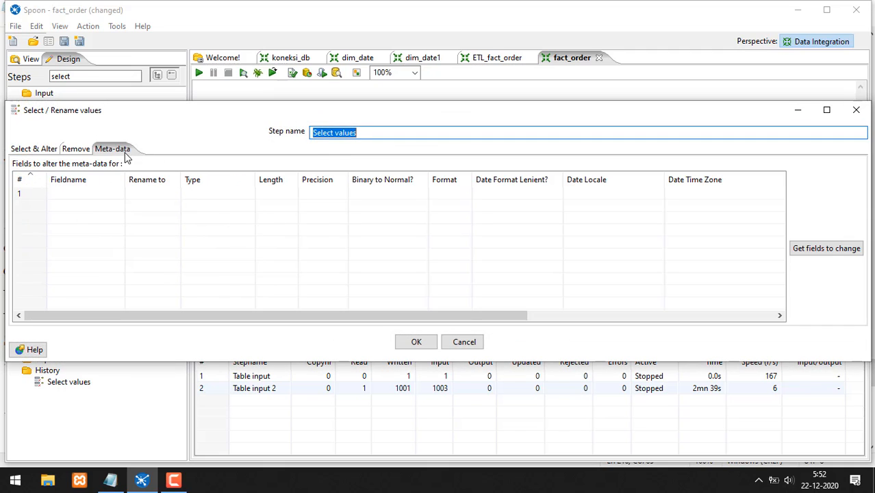
left_click(94, 194)
left_click(118, 197)
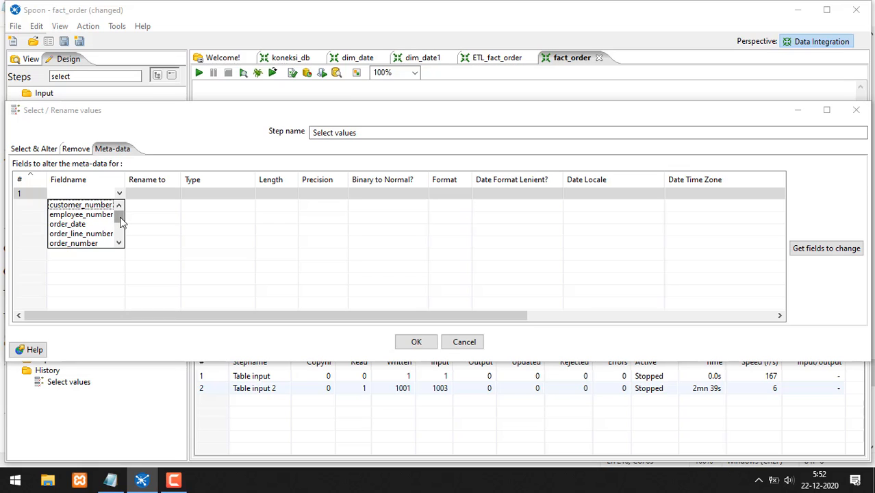
left_click_drag(119, 220, 118, 245)
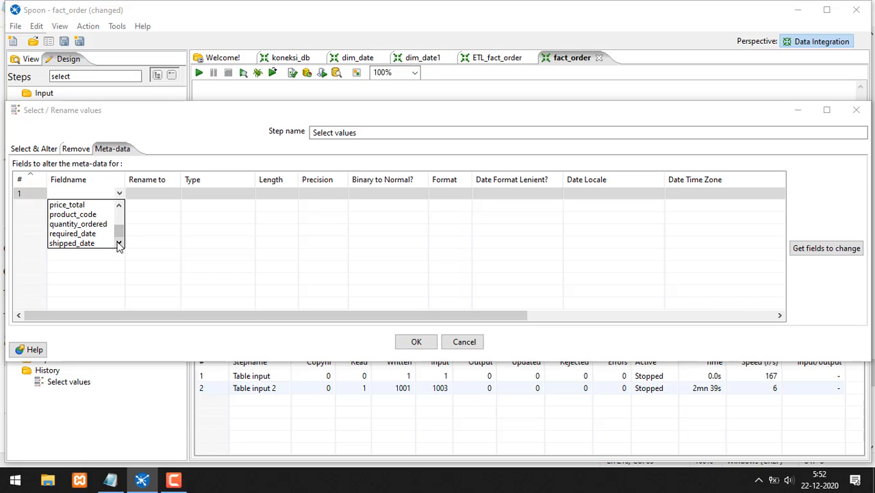
scroll(114, 243, "up", 5)
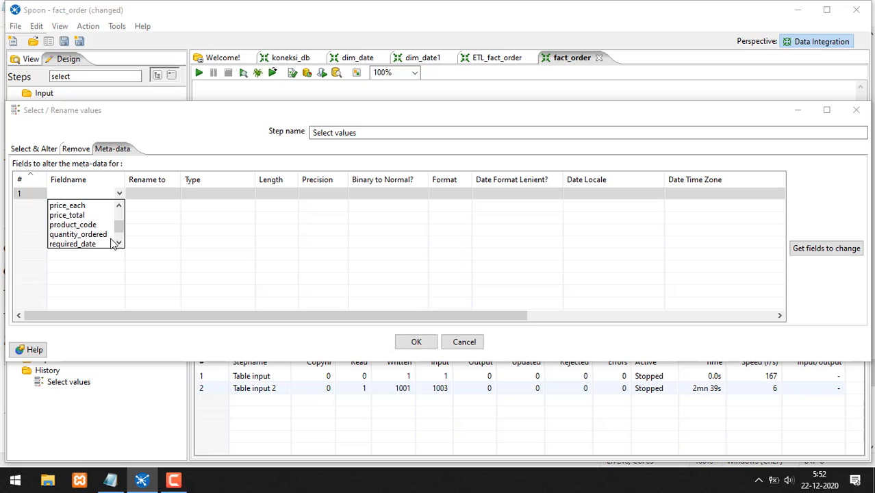
scroll(103, 237, "up", 2)
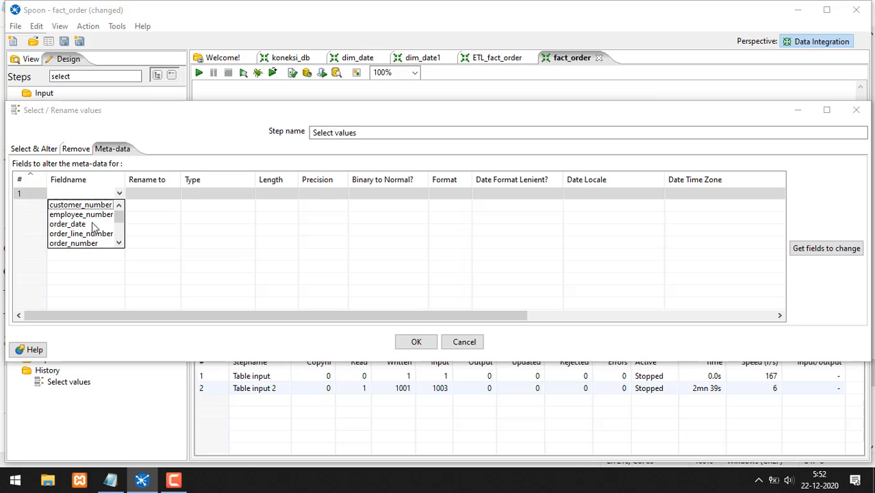
left_click(82, 225)
- Add required_date and shipped_date as the second and third fields in the Select values metadata list
left_click(102, 205)
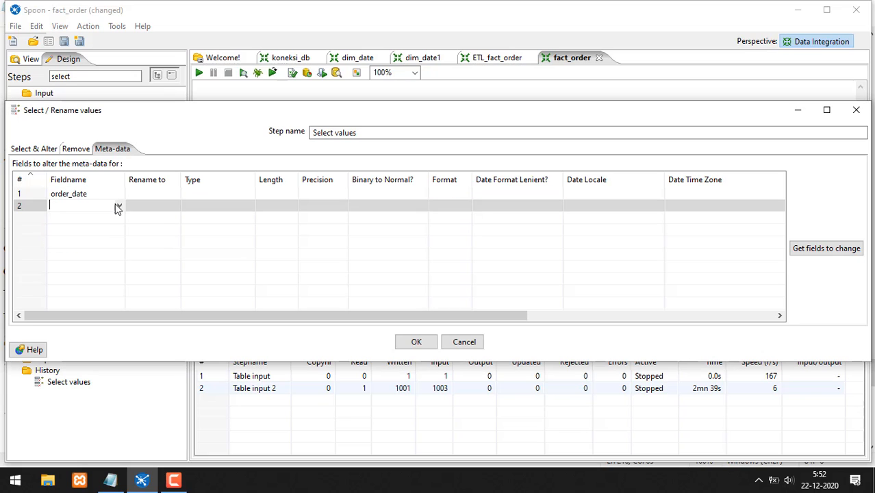
left_click(119, 207)
scroll(110, 236, "down", 3)
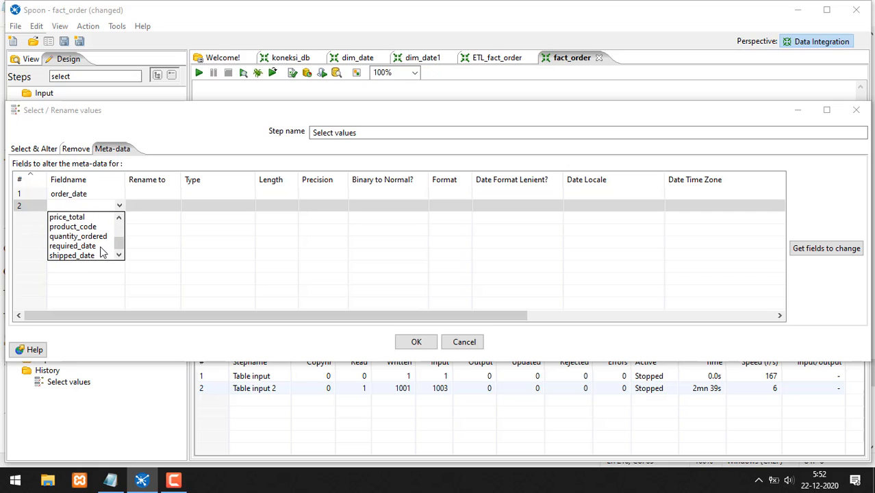
left_click(95, 248)
left_click(115, 218)
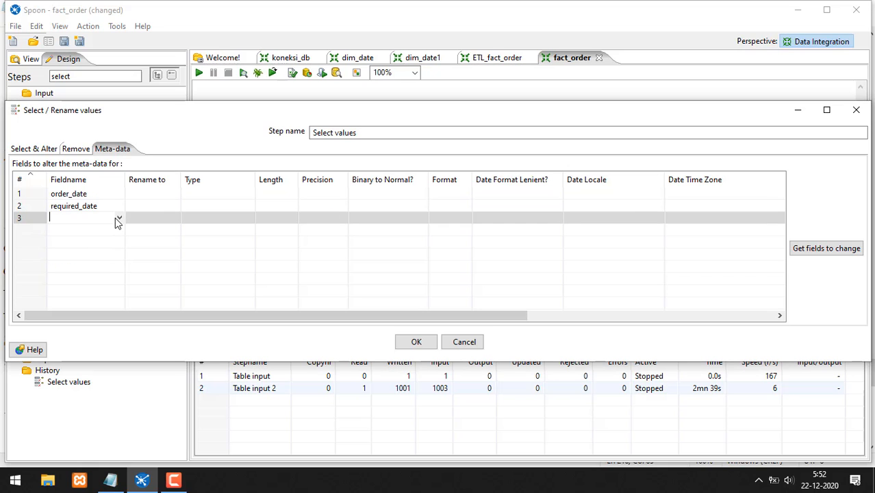
left_click(119, 217)
scroll(106, 250, "down", 2)
scroll(106, 249, "down", 2)
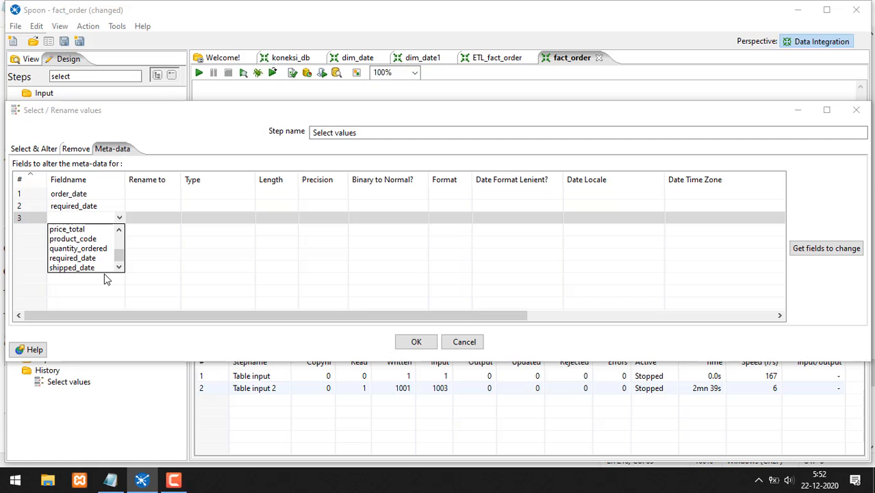
left_click(87, 268)
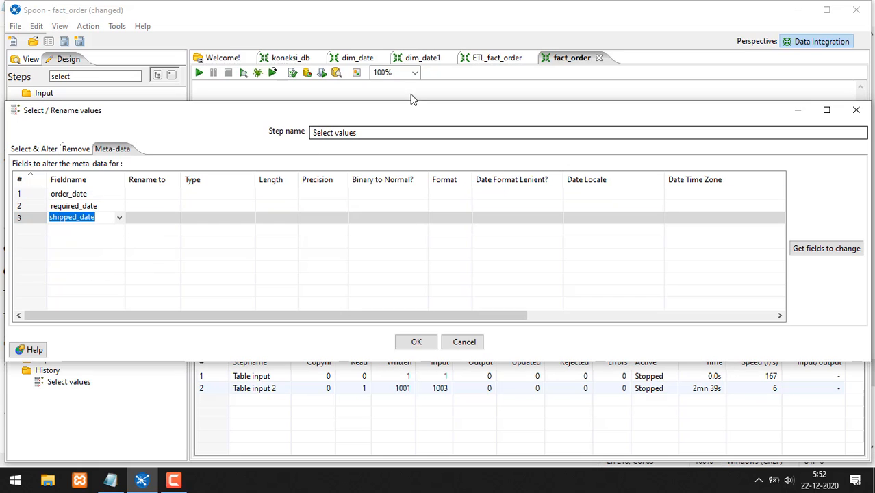
- Set the type of order_date, required_date and shipped_date to String
left_click(232, 195)
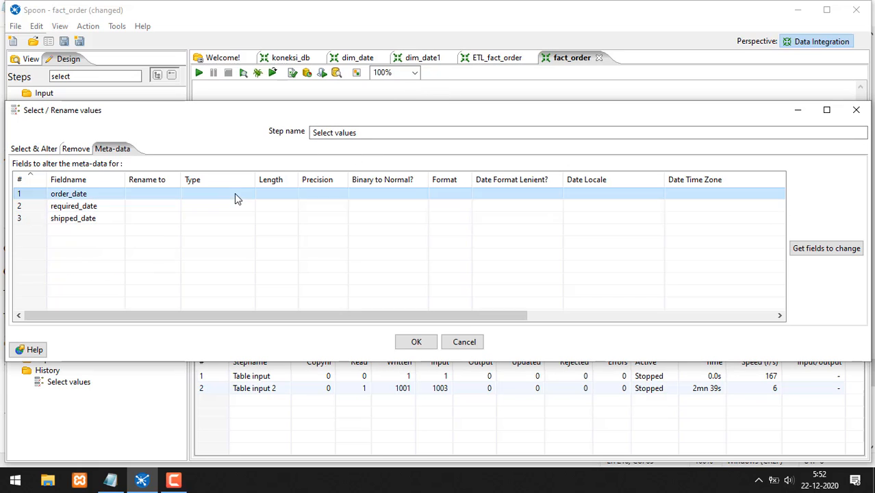
left_click(249, 194)
left_click(249, 220)
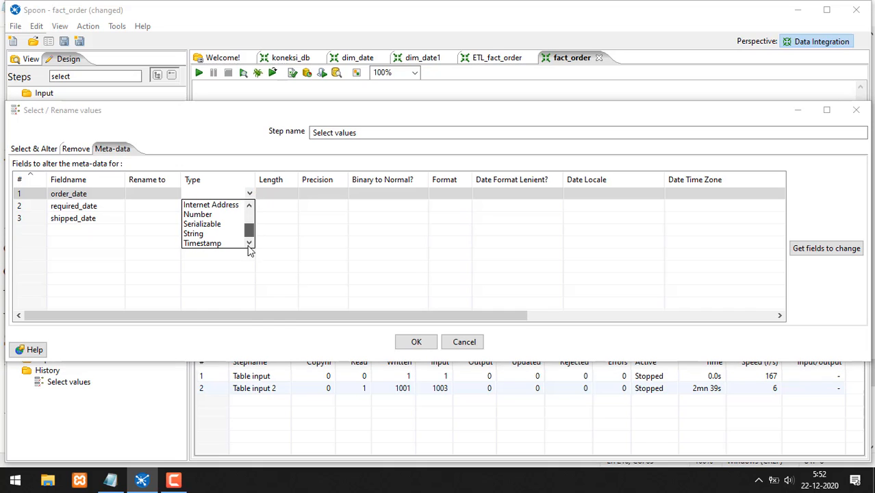
left_click(205, 233)
left_click(248, 207)
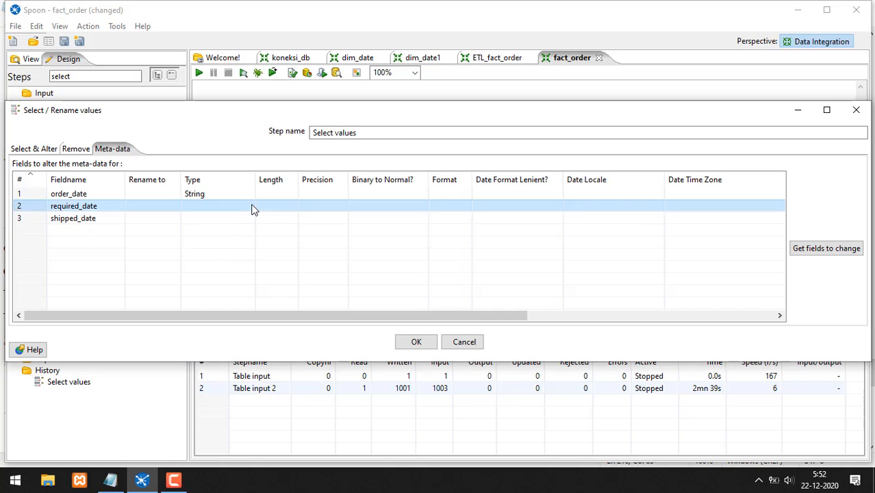
left_click(251, 206)
scroll(215, 251, "down", 5)
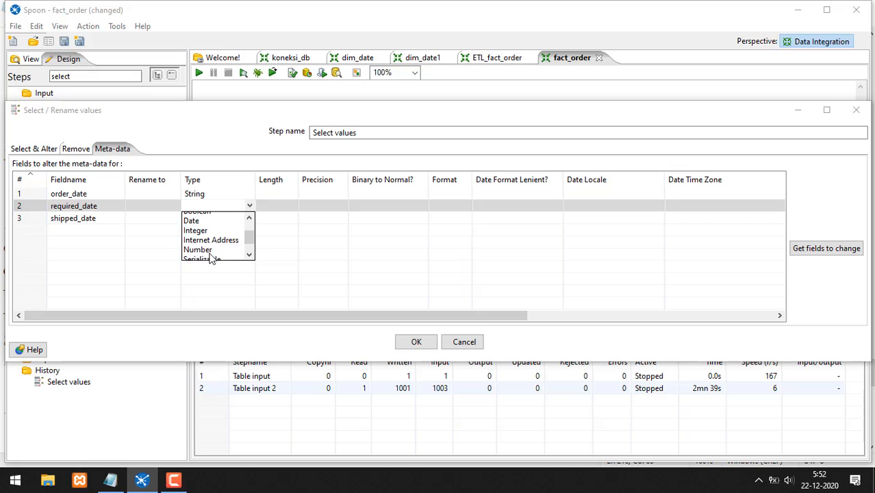
scroll(206, 260, "down", 1)
left_click(205, 247)
left_click(247, 217)
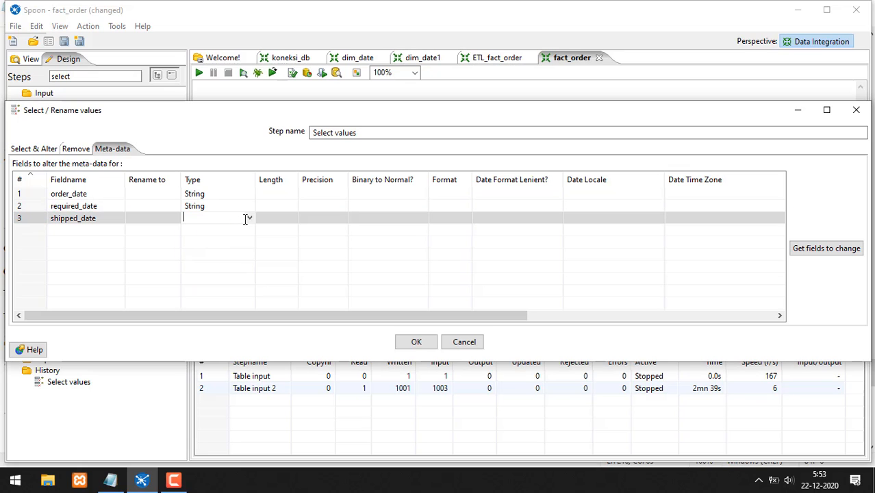
left_click(248, 218)
scroll(248, 244, "down", 5)
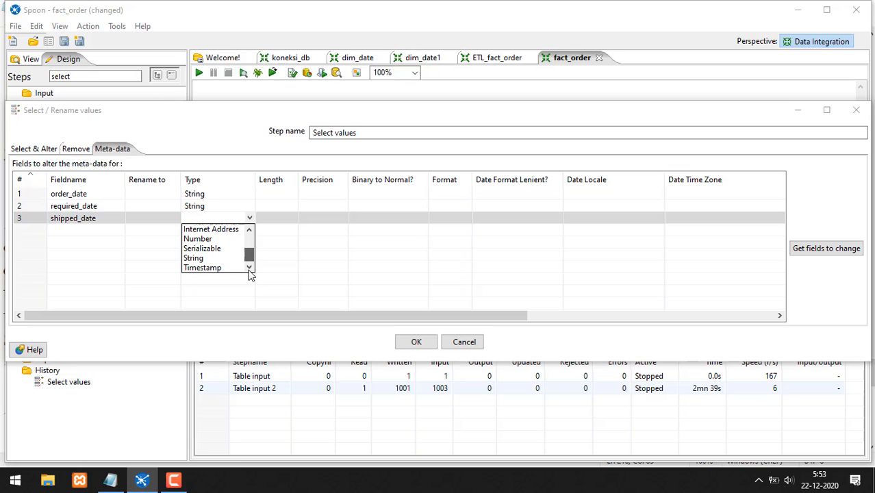
left_click(205, 258)
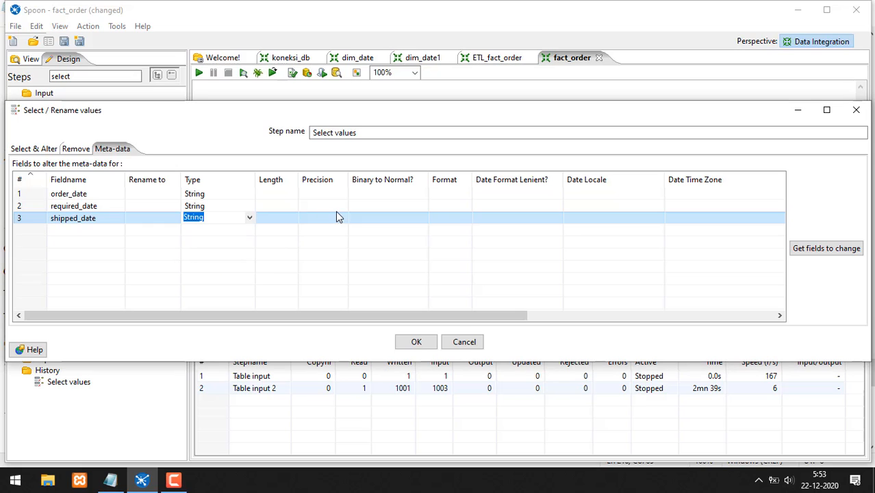
- Look through the available formats and choose yyyy/MM/dd as the format of order_date
left_click(438, 194)
left_click(465, 195)
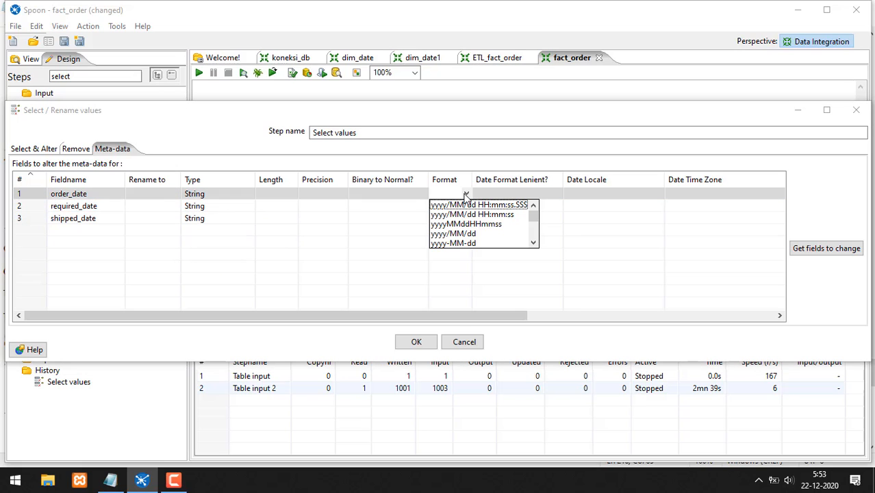
left_click(533, 243)
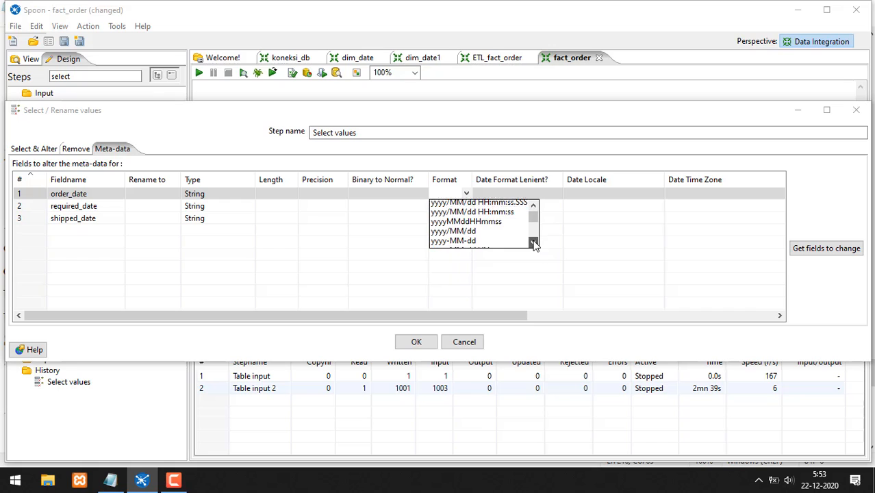
left_click(533, 243)
left_click(533, 243)
left_click(533, 243)
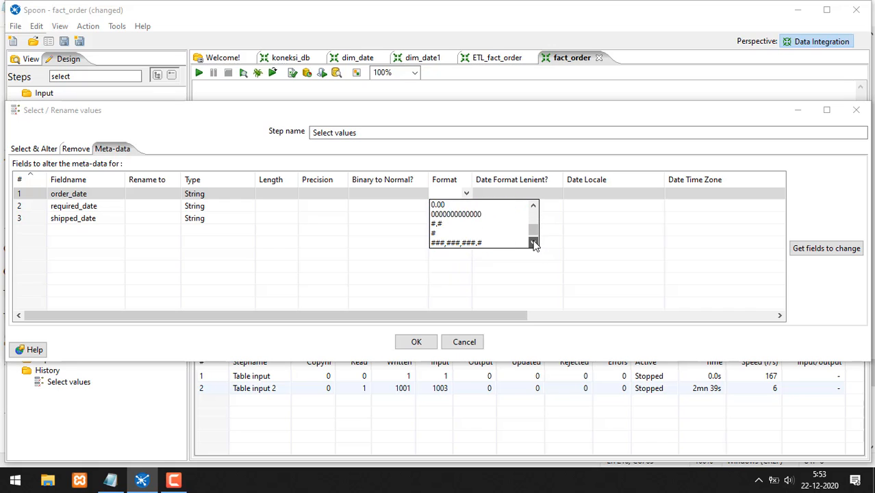
left_click(533, 243)
left_click_drag(532, 232, 538, 193)
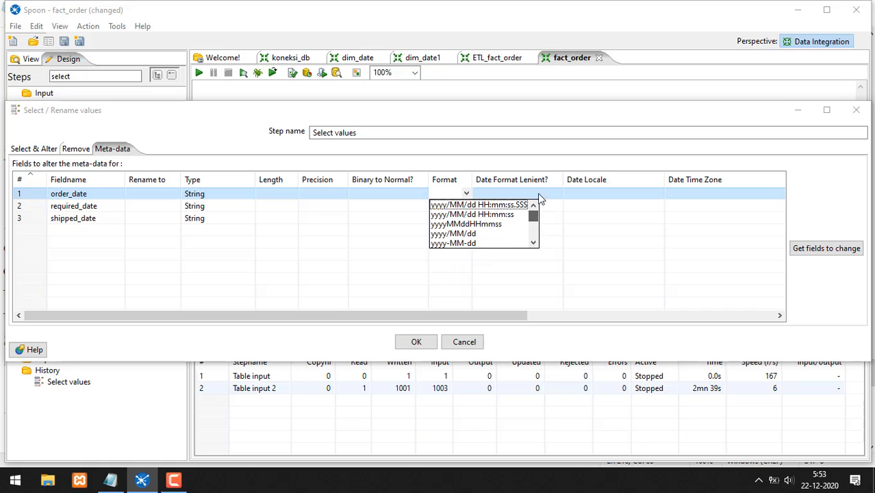
left_click(462, 234)
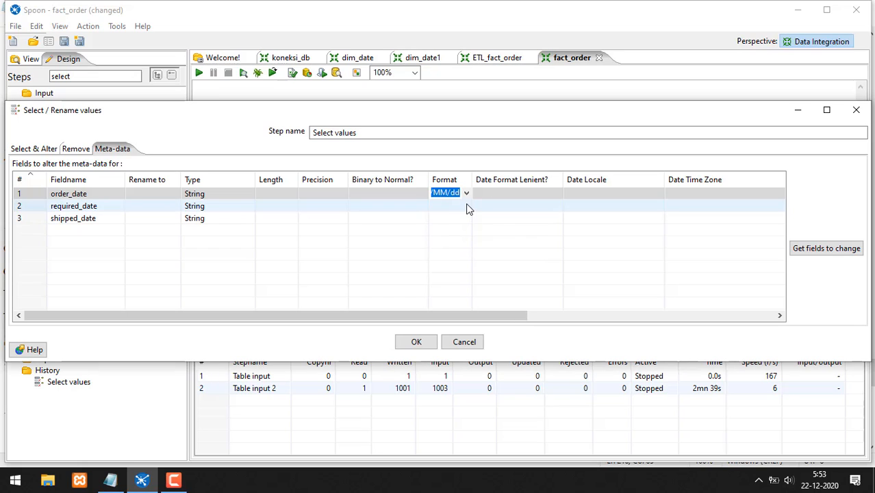
- Remove the slashes from the order_date format so that it reads yyyyMMdd
left_click(467, 206)
left_click(466, 206)
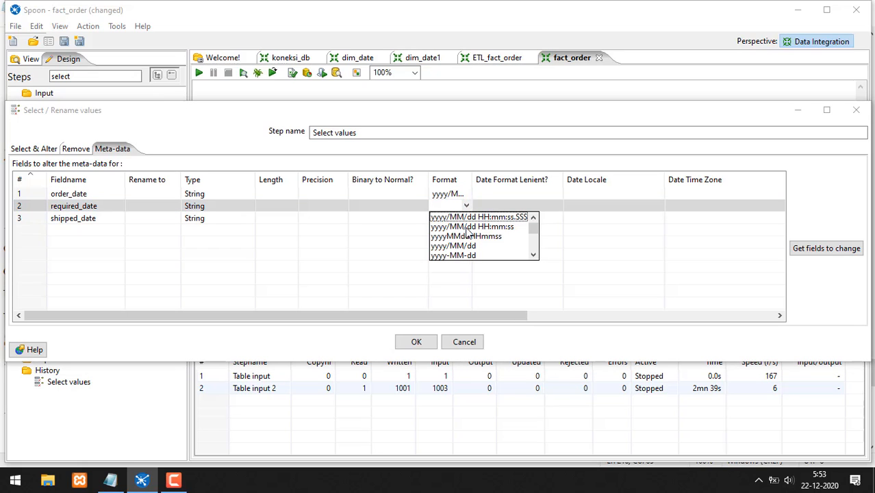
left_click(447, 196)
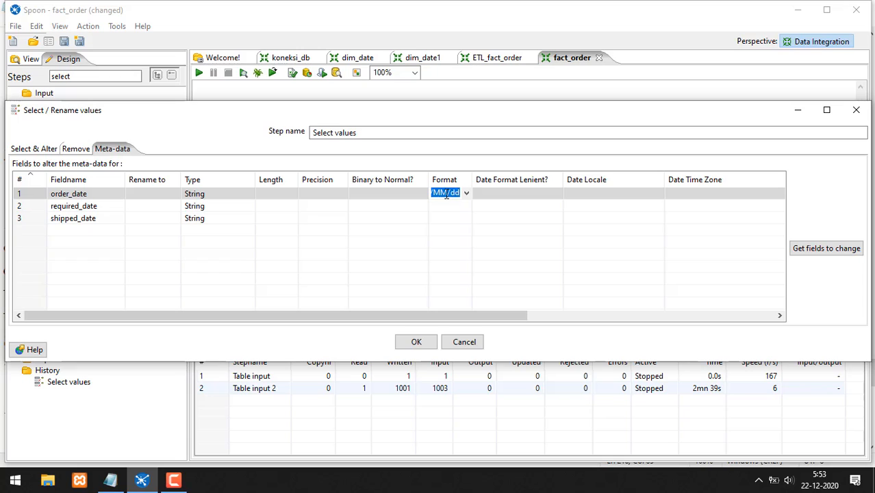
left_click(456, 193)
key("BackSpace")
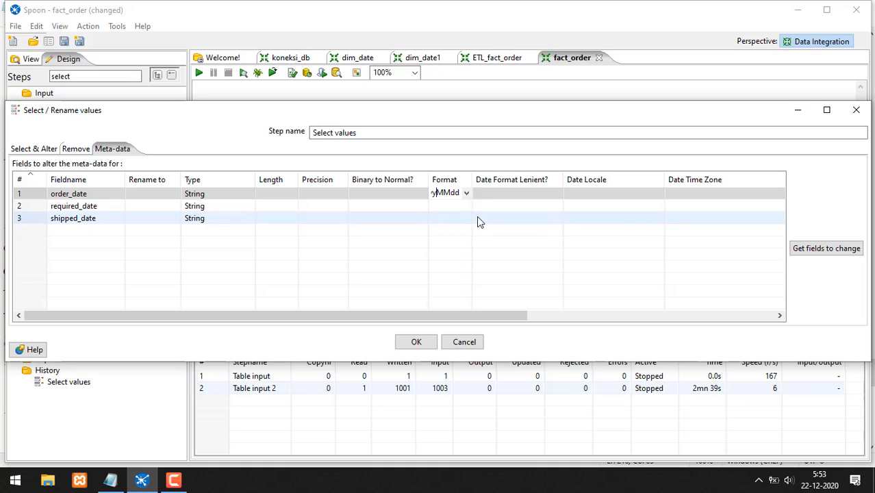
- Copy the yyyyMMdd format from order_date to required_date and shipped_date, and accept the Select values settings
key("Home")
key("shift+End")
key("ctrl+c")
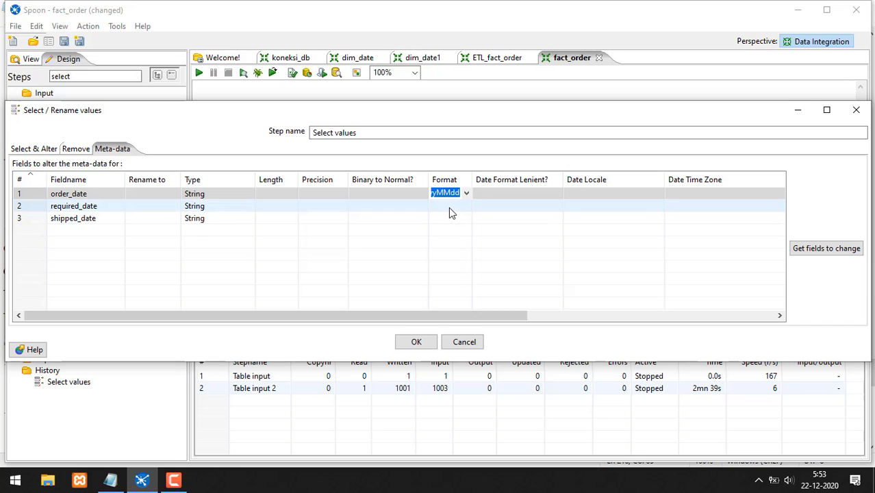
left_click(449, 207)
key("ctrl+v")
left_click(449, 217)
key("ctrl+v")
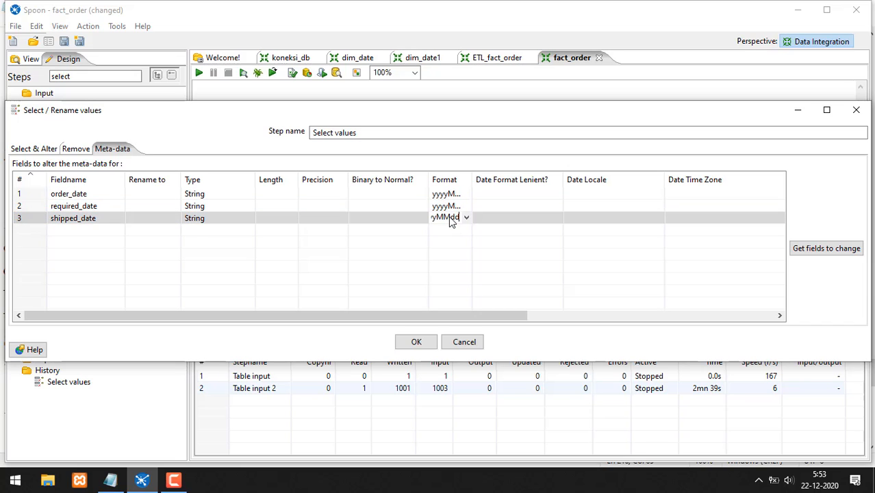
left_click(416, 342)
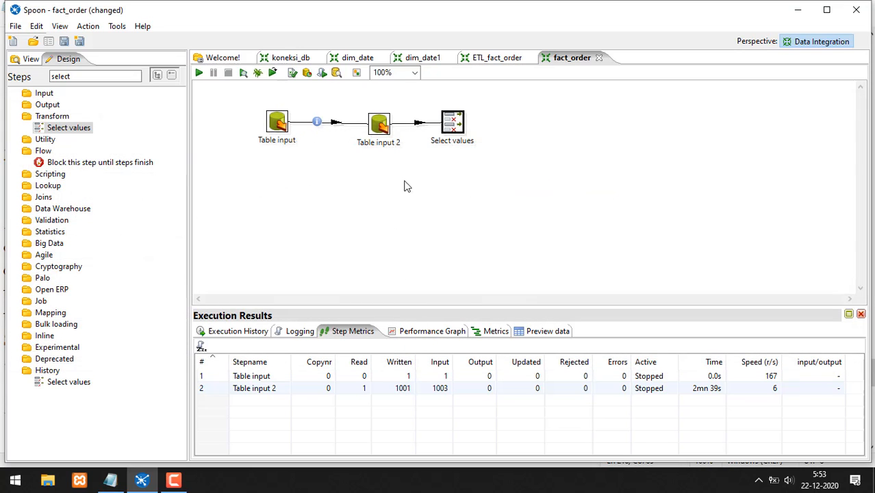
- Examine the types, formats, Binary to Normal and Date Format Lenient settings in ETL_fact_order's Buat Key date String step
left_click(491, 62)
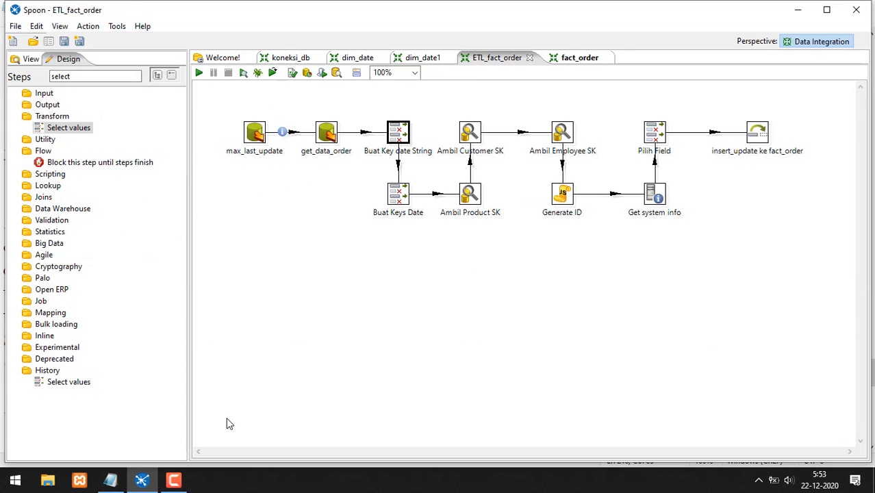
double_click(399, 134)
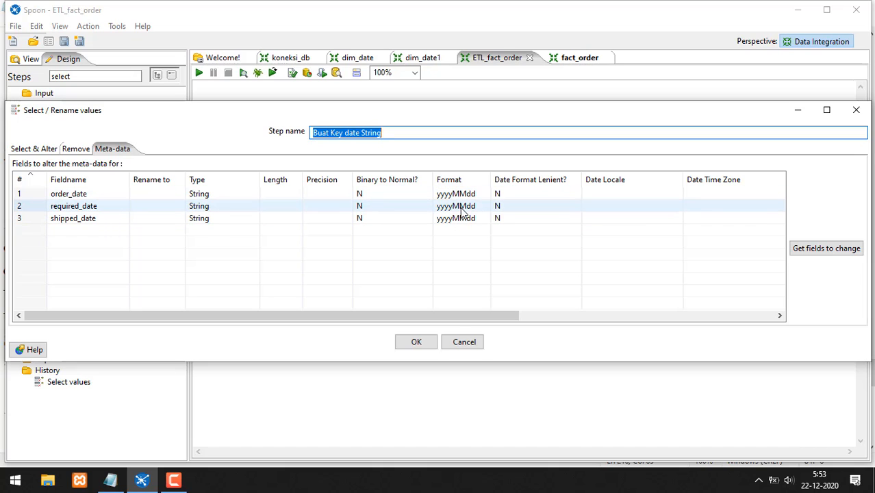
mouse_move(216, 182)
left_mouse_down()
mouse_move(195, 235)
mouse_move(226, 185)
left_mouse_up()
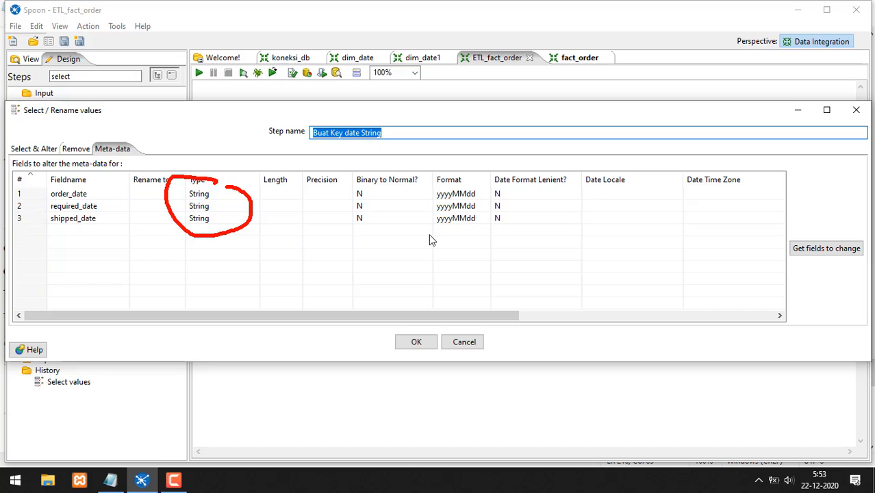
left_click_drag(429, 233, 492, 234)
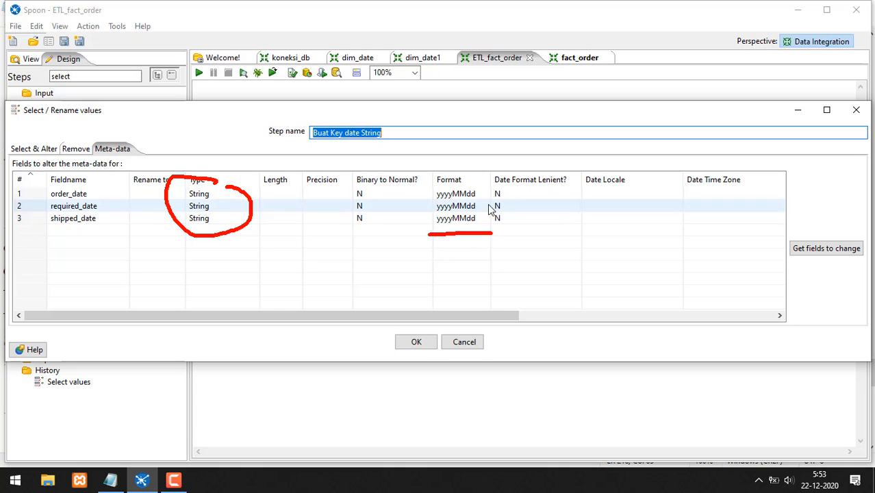
mouse_move(520, 176)
left_mouse_down()
mouse_move(486, 233)
mouse_move(503, 181)
left_mouse_up()
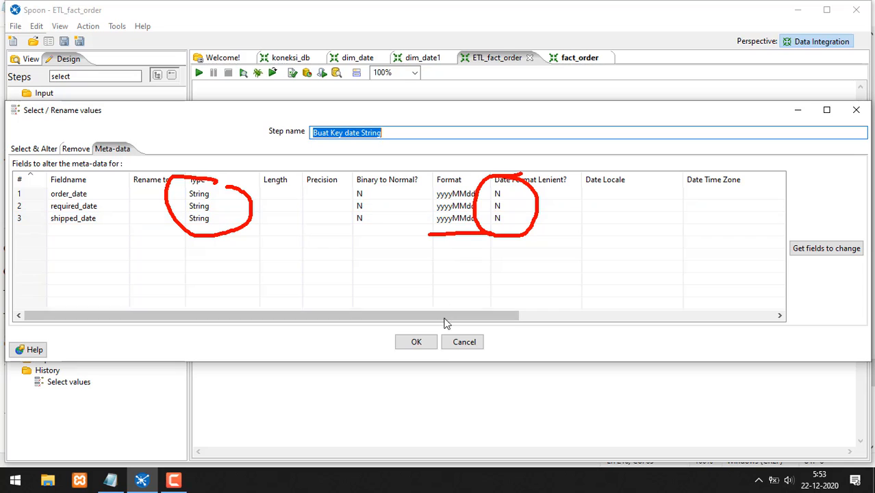
left_click(173, 480)
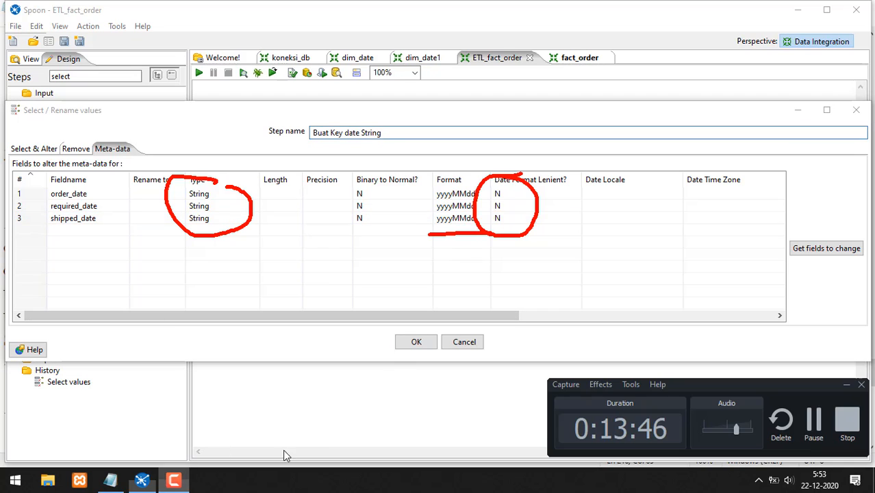
left_click(814, 421)
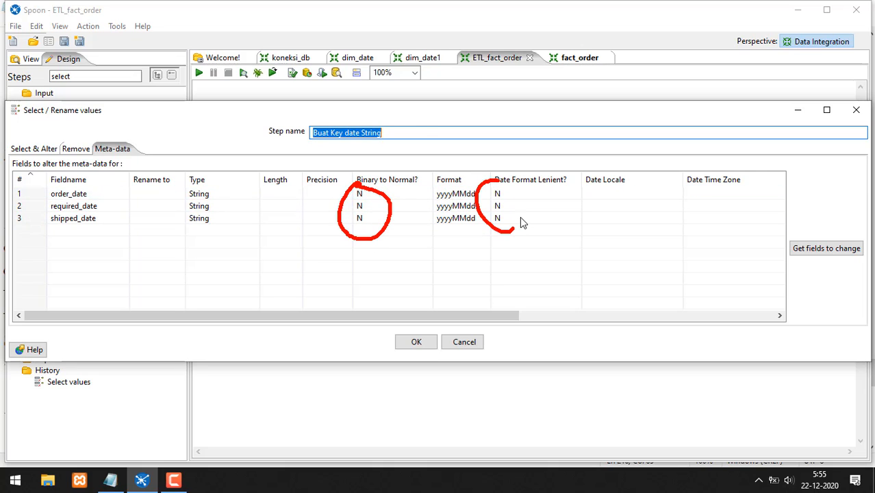
left_click(416, 342)
- Check the Binary to Normal and Date Format Lenient settings in fact_order's Select values step against the reference step
left_click(579, 59)
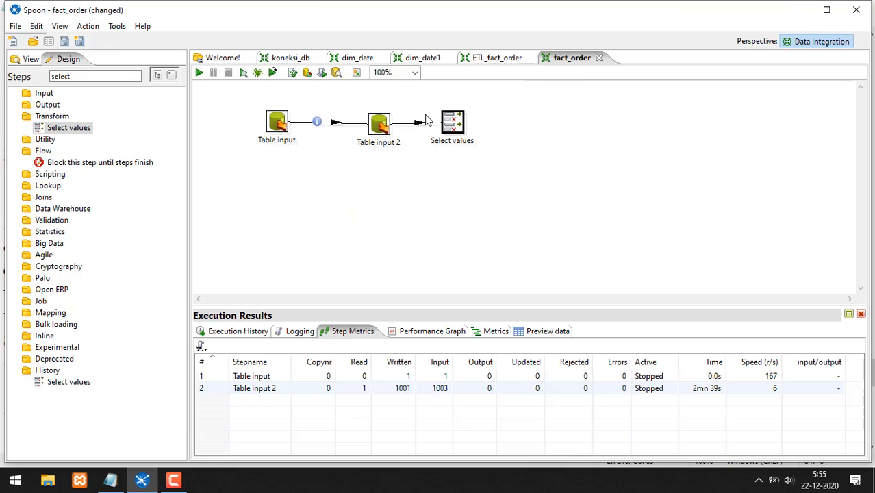
double_click(455, 123)
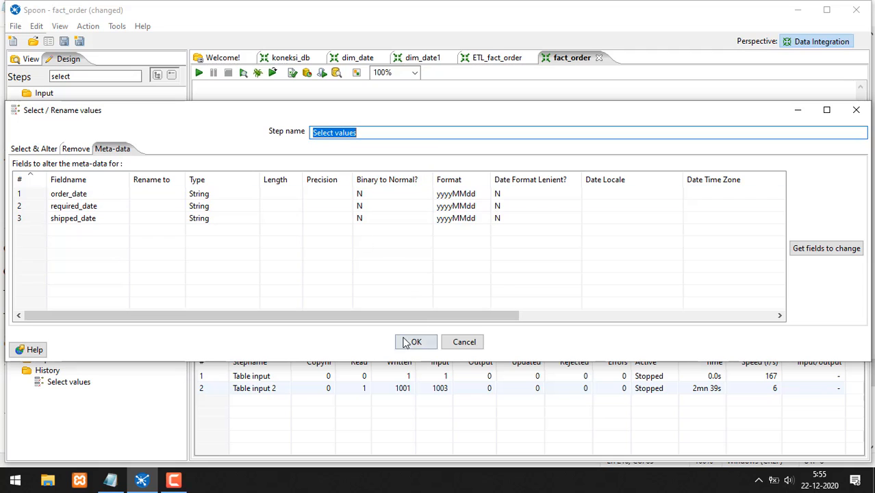
left_click_drag(366, 175, 384, 193)
left_click_drag(483, 179, 490, 179)
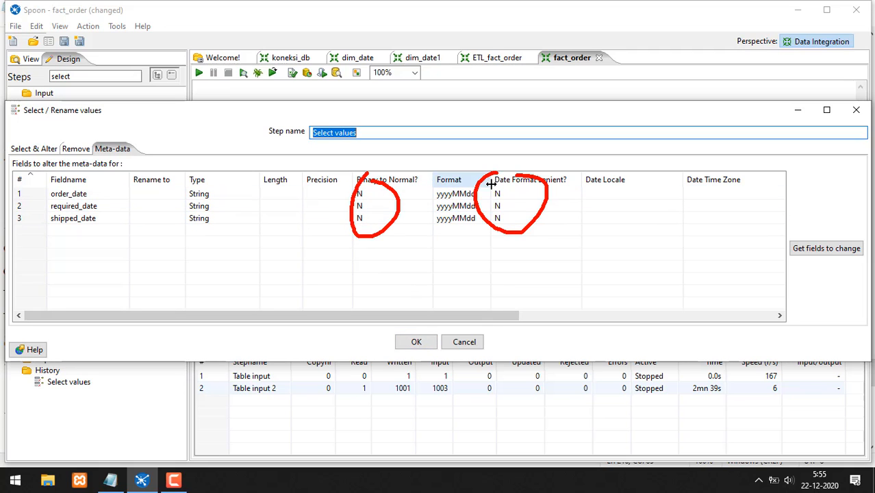
left_click(415, 342)
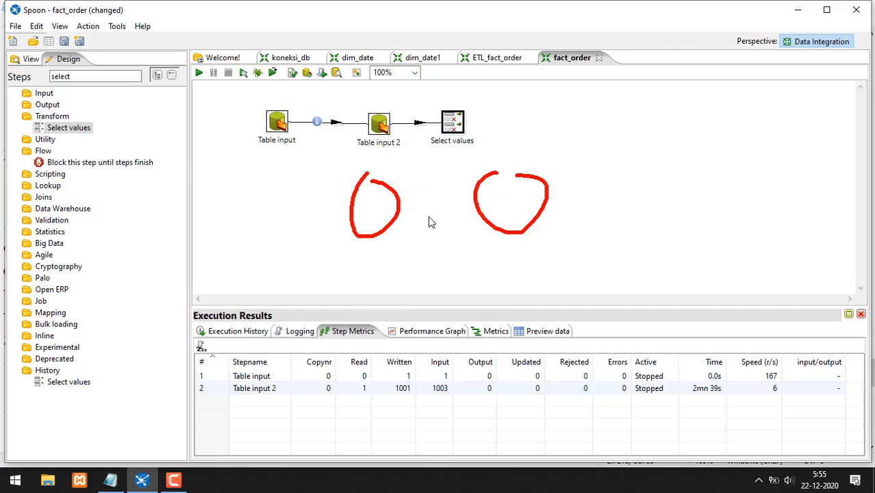
- Save the fact_order transformation
right_click(457, 128)
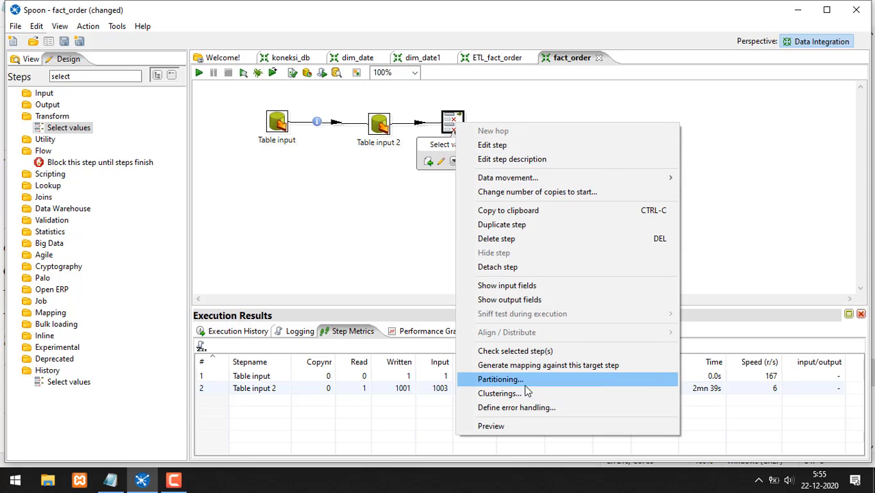
left_click(353, 263)
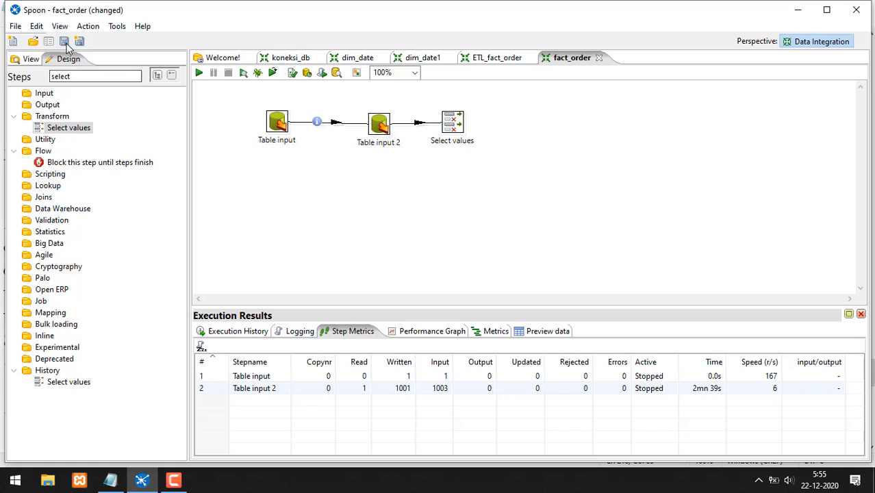
left_click(64, 41)
- Preview 1000 rows of the Select values step, examine the format and type of its date columns, and stop the run
right_click(457, 127)
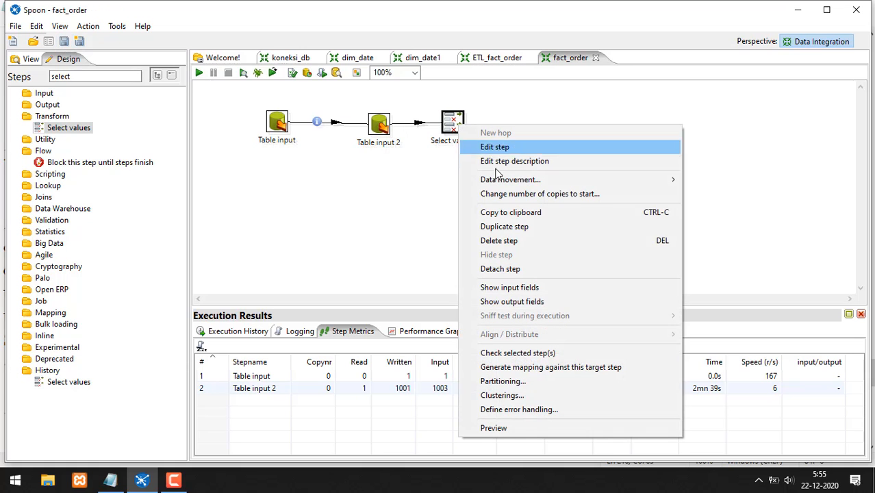
left_click(561, 428)
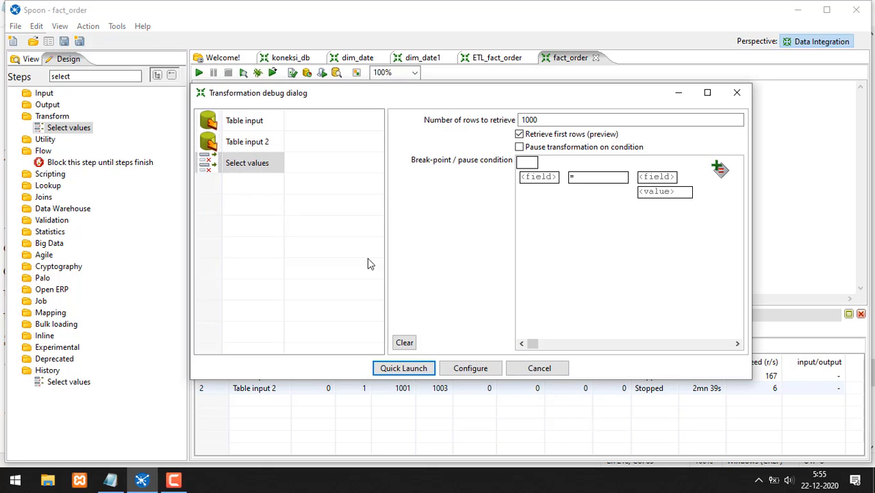
left_click(251, 162)
left_click(409, 368)
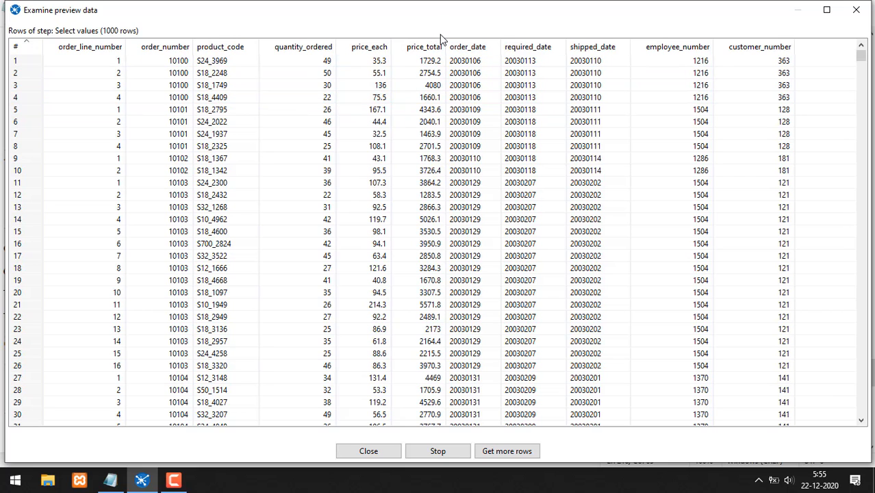
mouse_move(440, 35)
left_mouse_down()
mouse_move(443, 59)
mouse_move(499, 36)
mouse_move(592, 35)
mouse_move(627, 41)
mouse_move(632, 60)
left_mouse_up()
left_click_drag(212, 32, 229, 21)
mouse_move(446, 39)
left_mouse_down()
mouse_move(449, 61)
mouse_move(558, 63)
mouse_move(635, 50)
mouse_move(515, 32)
mouse_move(452, 38)
left_mouse_up()
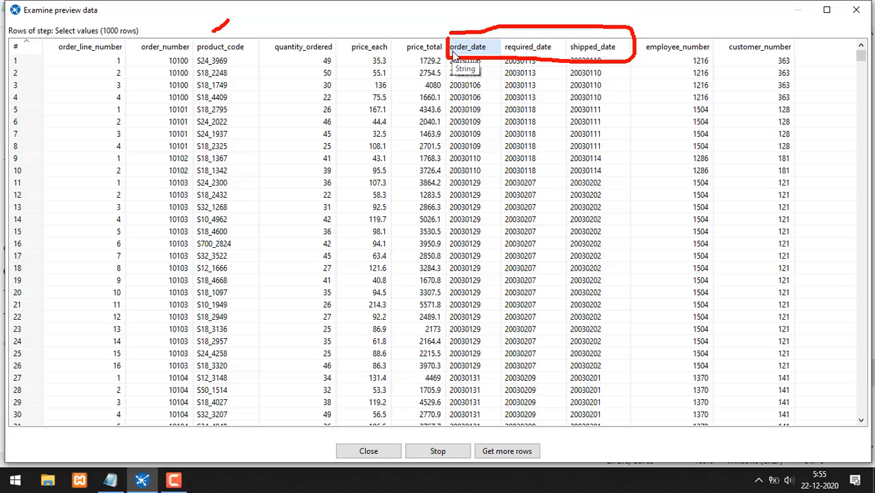
key("Escape")
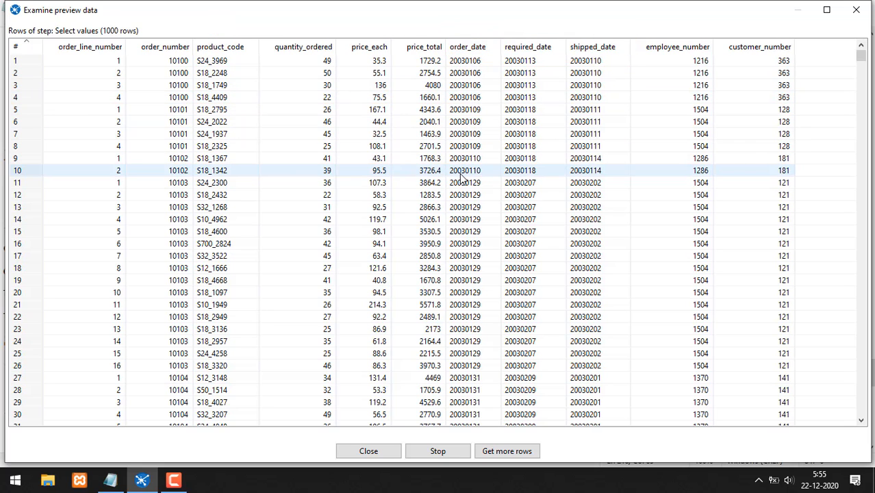
mouse_move(461, 183)
left_mouse_down()
mouse_move(467, 166)
mouse_move(485, 170)
mouse_move(495, 192)
left_mouse_up()
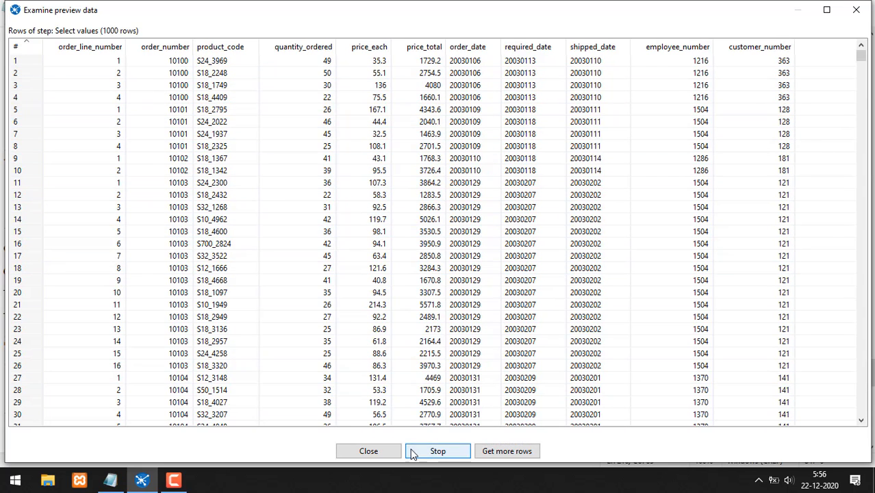
left_click(376, 452)
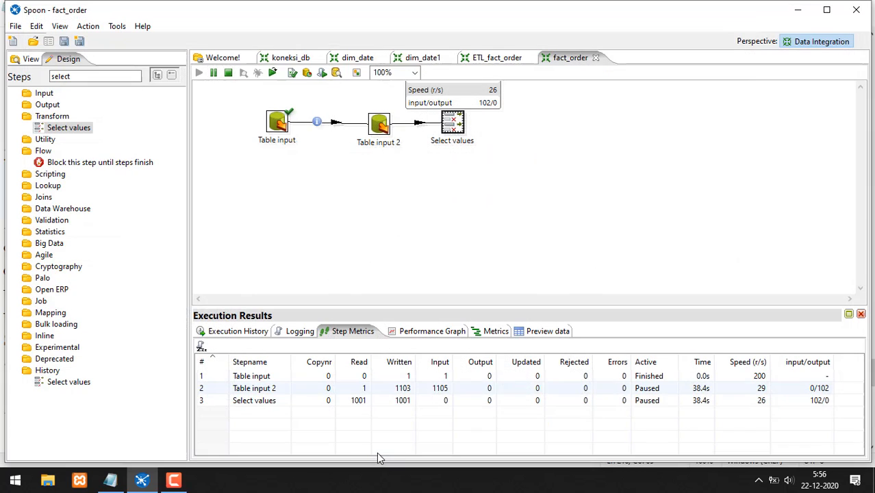
left_click(228, 73)
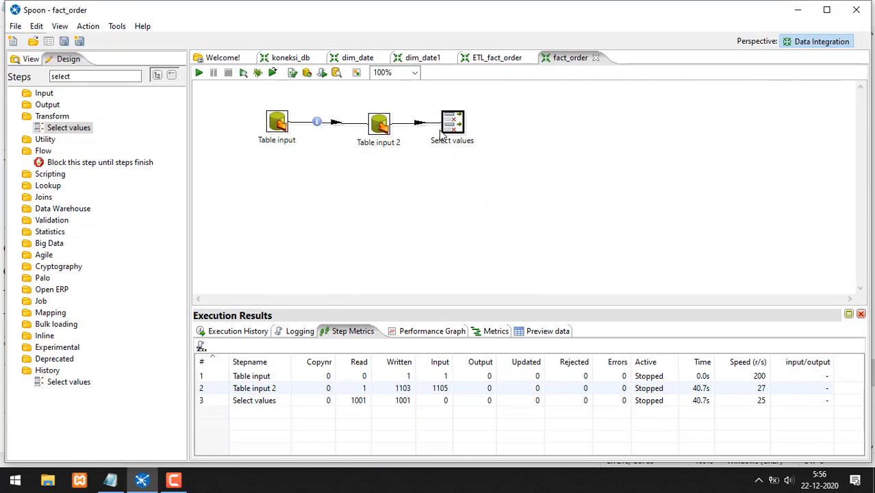
- Return to ETL_fact_order and examine how Buat Keys Date follows the Buat Key date String step
left_click_drag(452, 130, 451, 132)
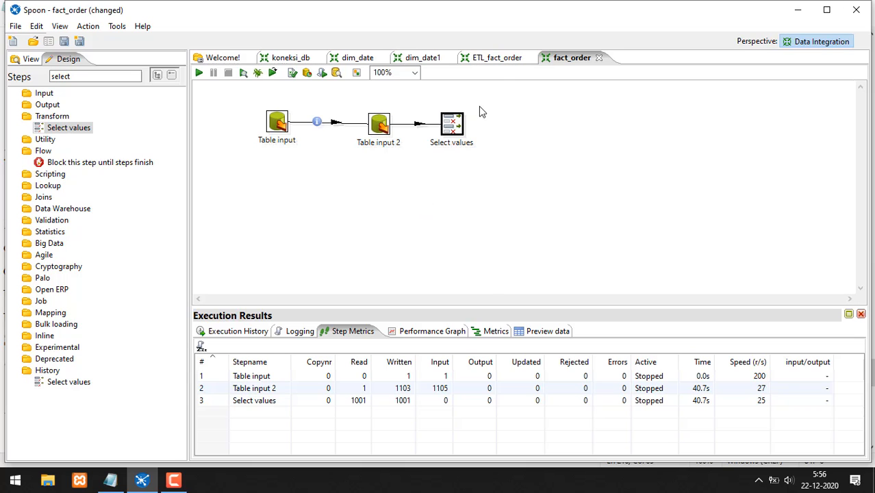
left_click(491, 61)
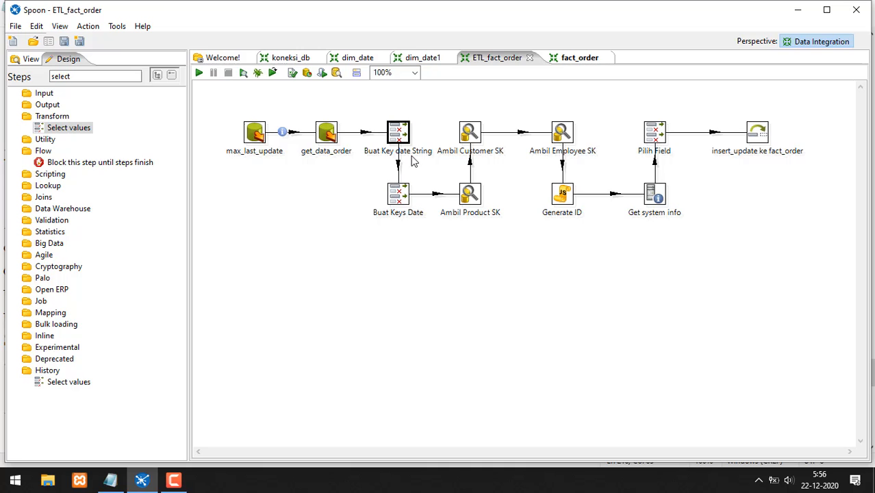
left_click_drag(411, 159, 434, 161)
left_click_drag(403, 222, 417, 223)
mouse_move(417, 190)
left_mouse_down()
mouse_move(394, 171)
mouse_move(425, 208)
mouse_move(406, 177)
left_mouse_up()
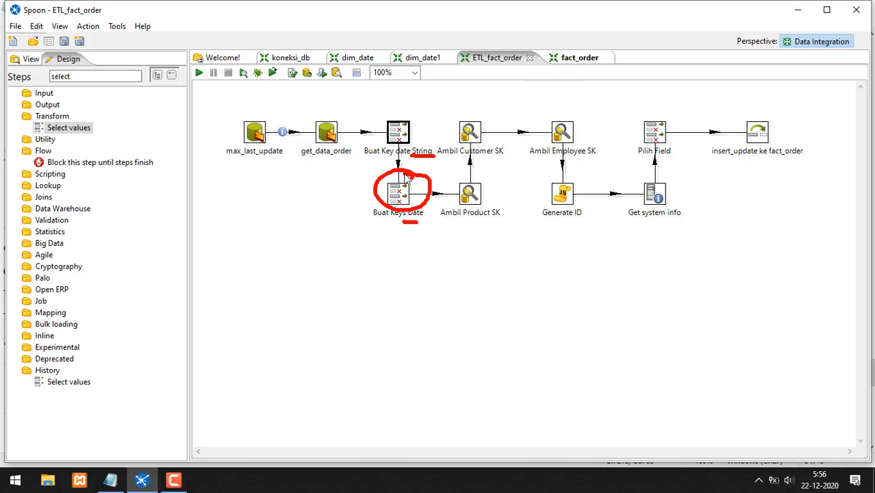
- Add a second Select values step to the fact_order transformation, connect it after the existing Select values step, and align it with the flow
left_click(580, 59)
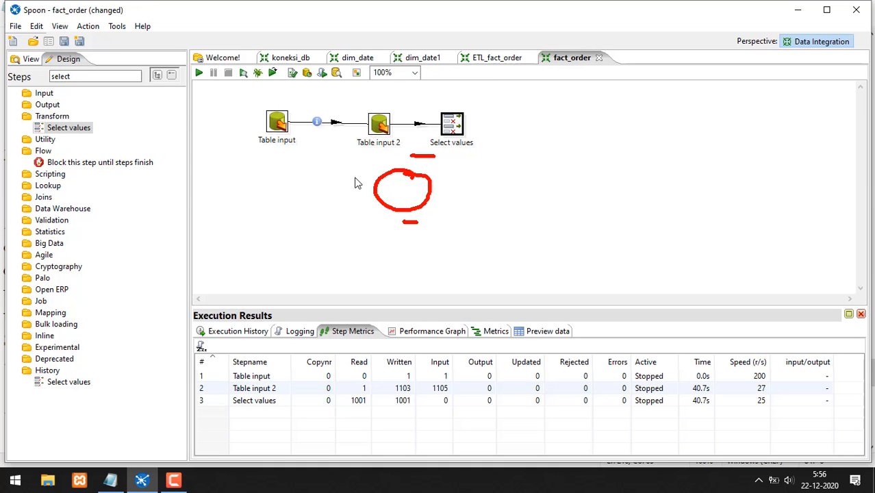
mouse_move(69, 129)
left_mouse_down()
mouse_move(139, 129)
mouse_move(377, 177)
mouse_move(518, 135)
mouse_move(508, 125)
mouse_move(525, 124)
left_mouse_up()
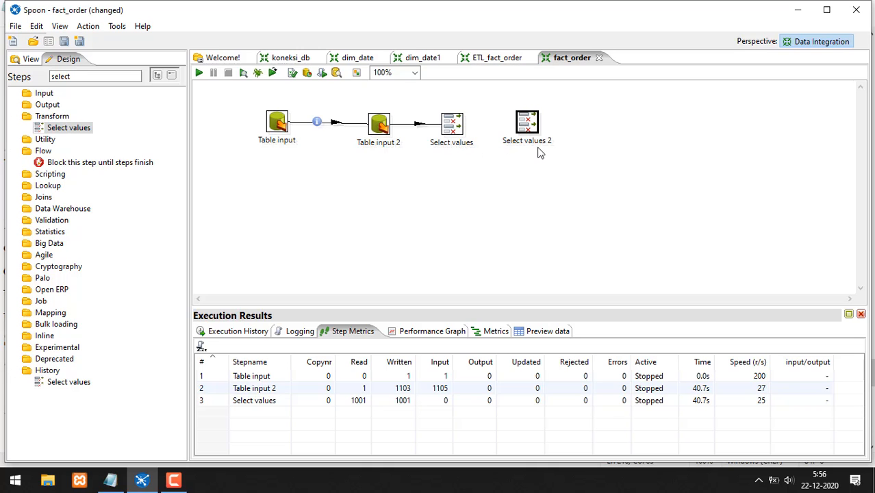
left_click(452, 130)
mouse_move(463, 140)
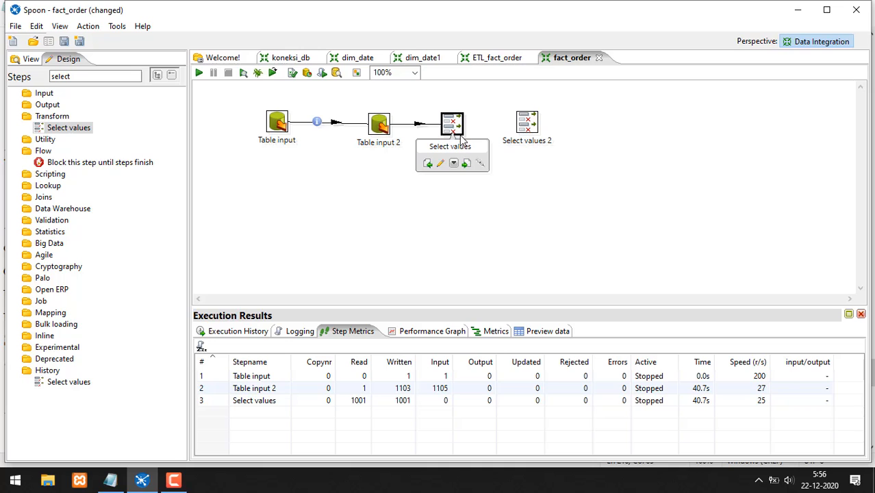
left_click_drag(466, 164, 526, 125)
left_click(568, 134)
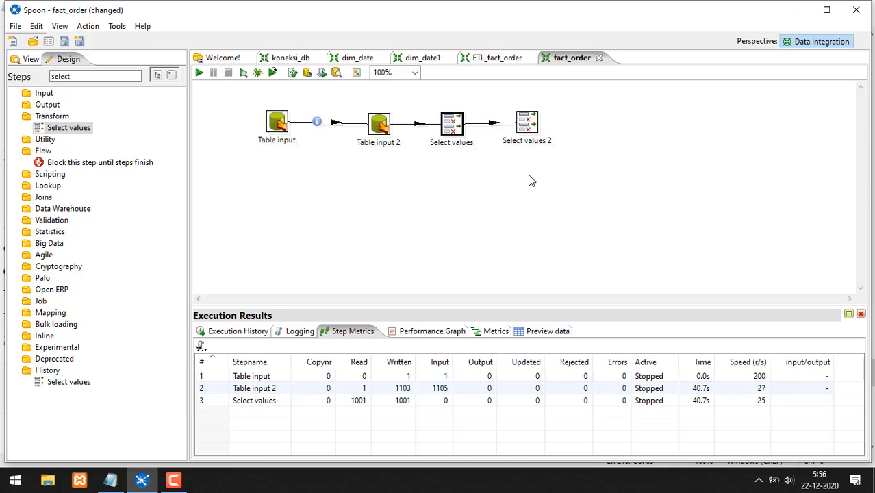
left_click_drag(527, 128, 531, 130)
left_click(579, 118)
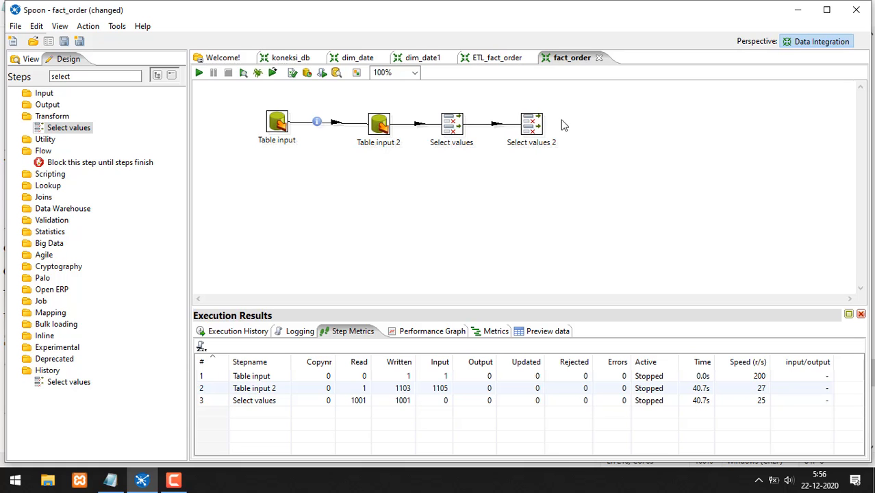
- List order_date, required_date and shipped_date as Select & Alter fields in the Select values 2 step and accept the settings
double_click(529, 126)
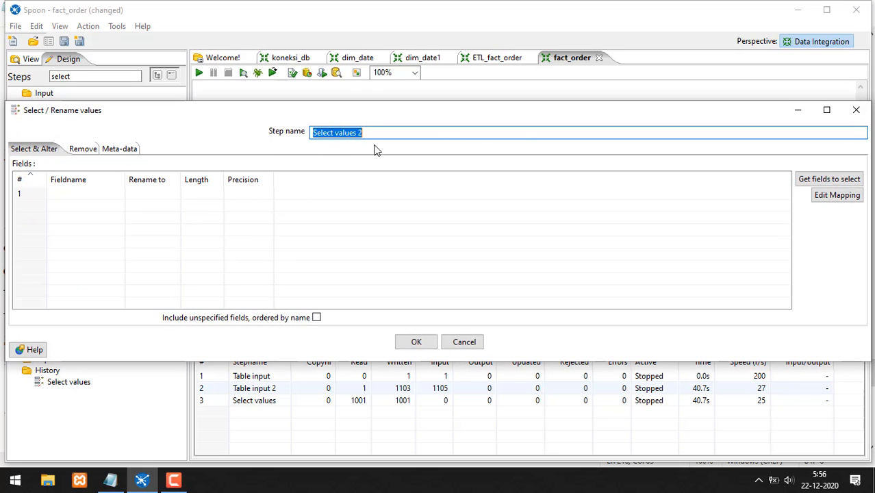
left_click(102, 193)
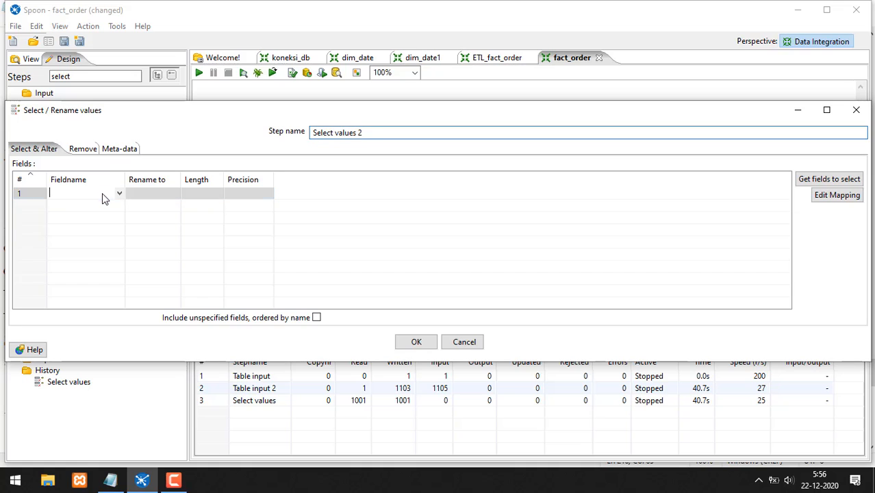
left_click(114, 194)
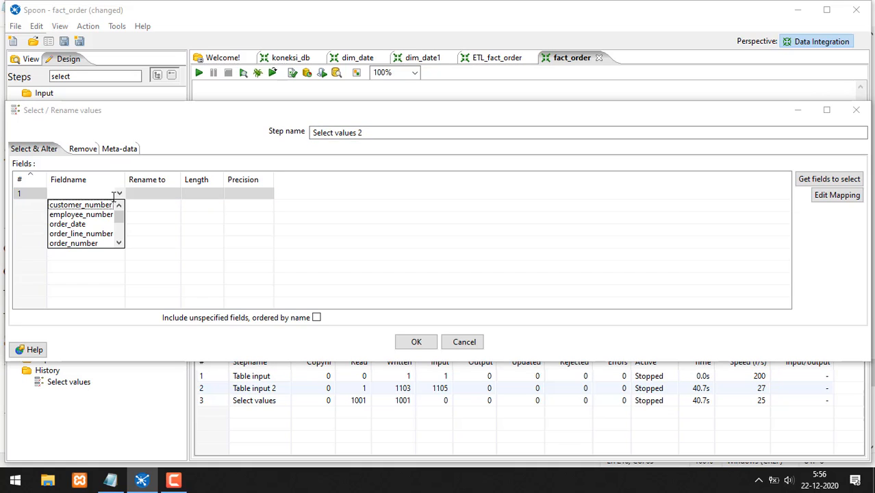
left_click(94, 228)
left_click(116, 207)
left_click(117, 208)
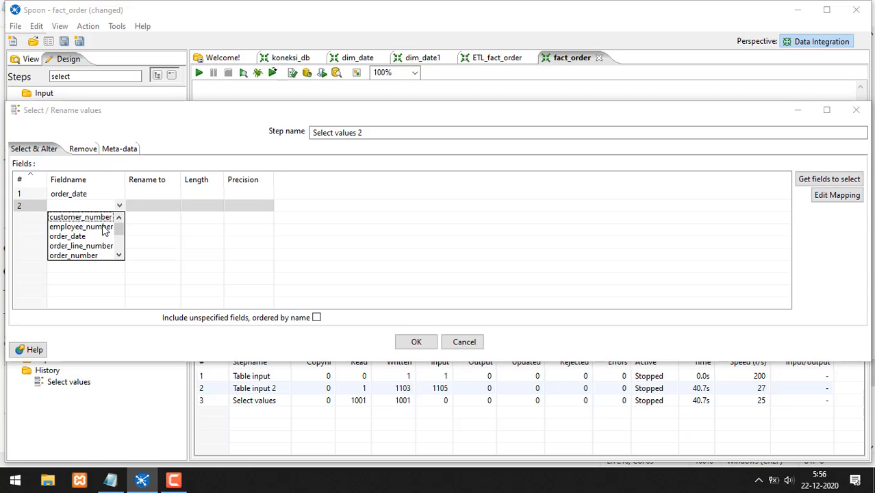
left_click_drag(120, 233, 118, 248)
left_click(91, 247)
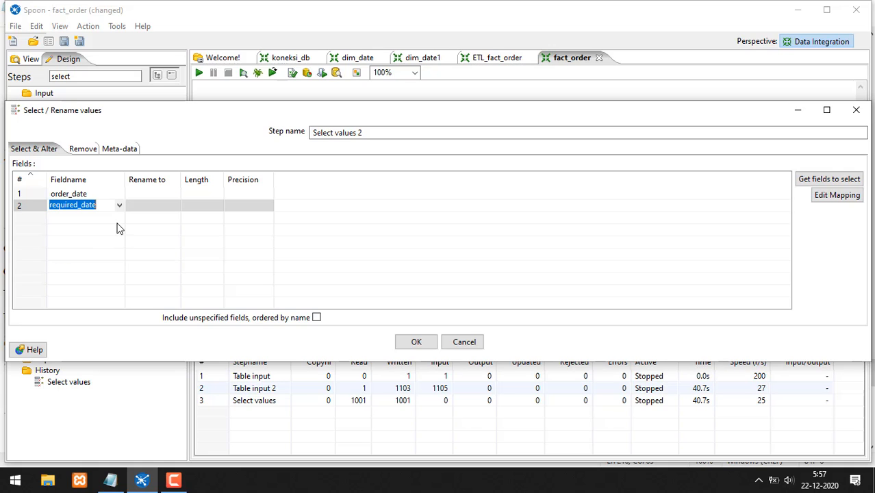
left_click(117, 217)
left_click(119, 217)
left_click_drag(118, 234, 121, 270)
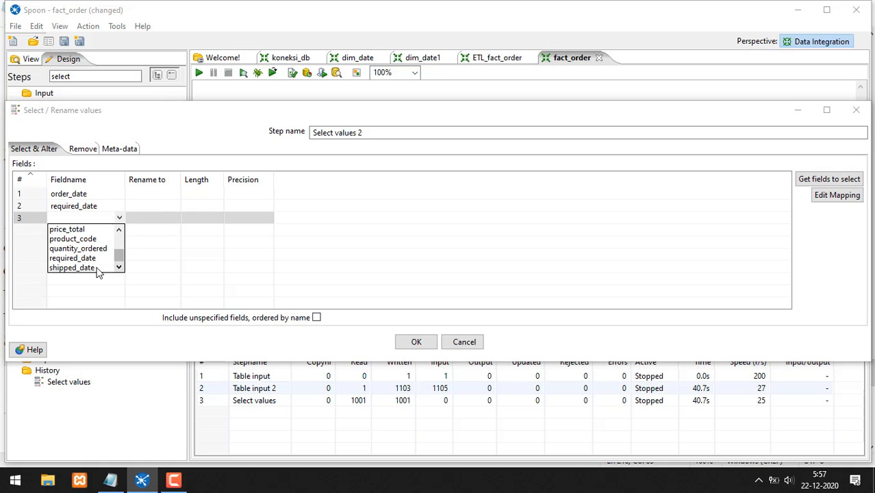
left_click(96, 267)
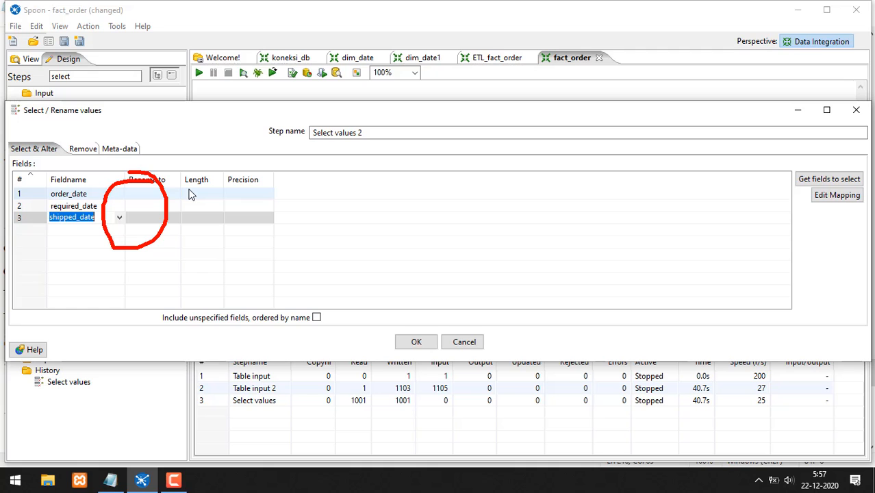
left_click(424, 340)
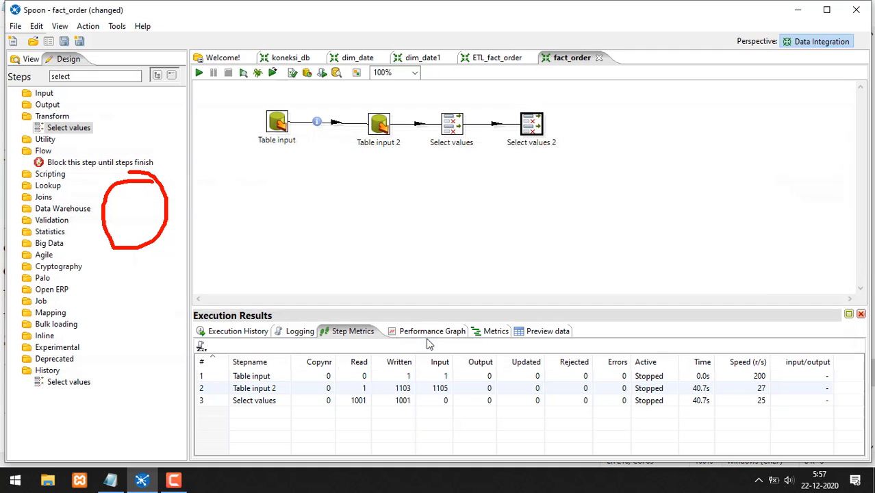
- Examine the renamed fields, types and formats in the meta-data of the Buat Keys Date step in ETL_fact_order
left_click(497, 59)
double_click(398, 196)
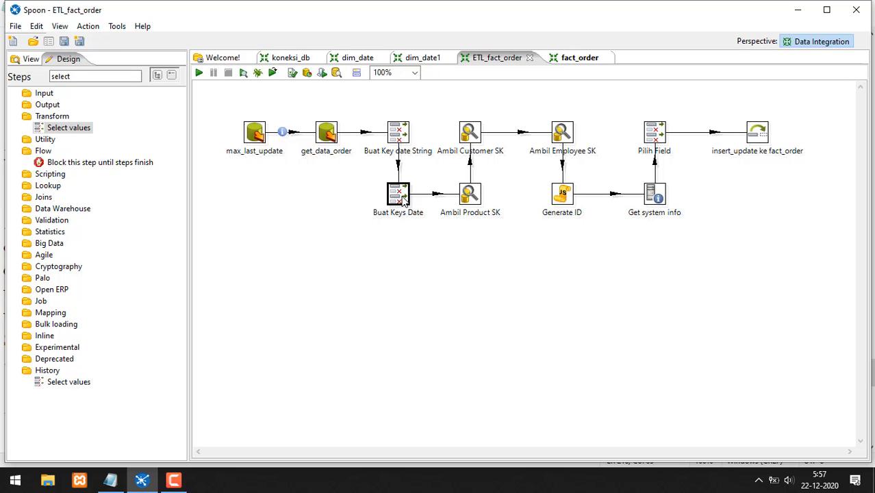
mouse_move(168, 173)
left_mouse_down()
mouse_move(115, 202)
mouse_move(219, 229)
mouse_move(197, 182)
left_mouse_up()
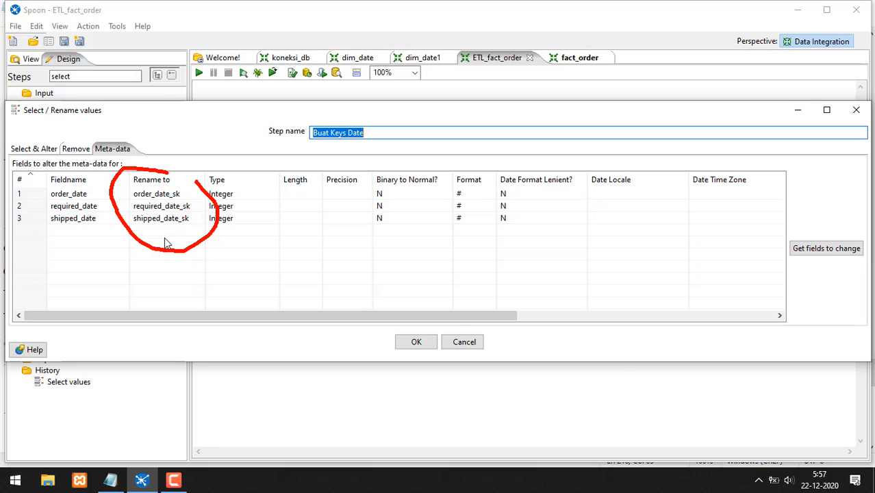
left_click_drag(166, 236, 166, 277)
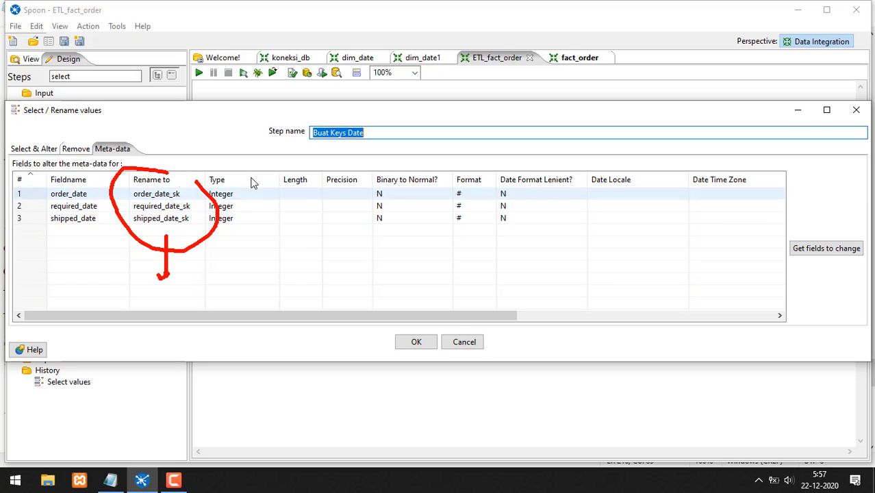
mouse_move(258, 168)
left_mouse_down()
mouse_move(254, 249)
mouse_move(250, 179)
left_mouse_up()
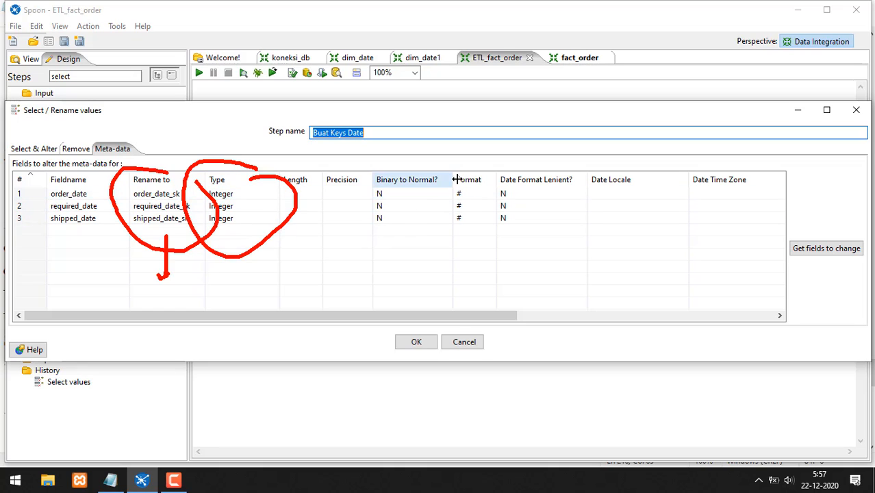
mouse_move(459, 176)
left_mouse_down()
mouse_move(444, 224)
mouse_move(460, 175)
mouse_move(452, 184)
left_mouse_up()
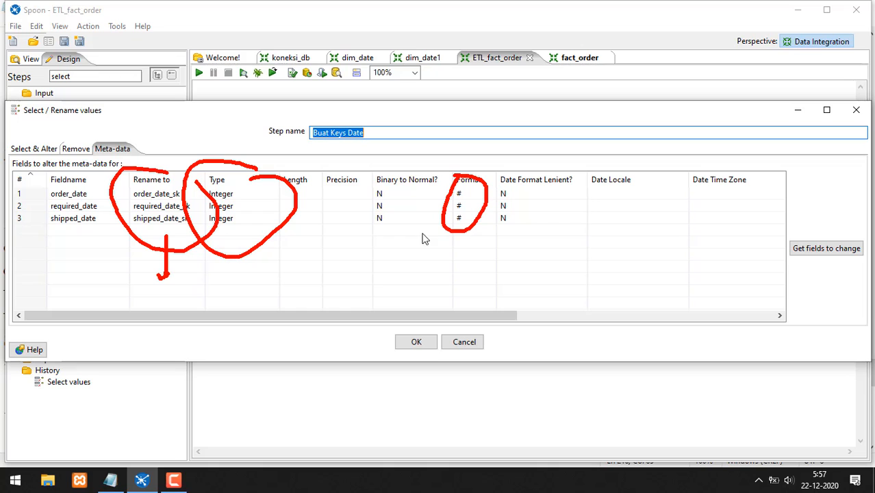
left_click(413, 340)
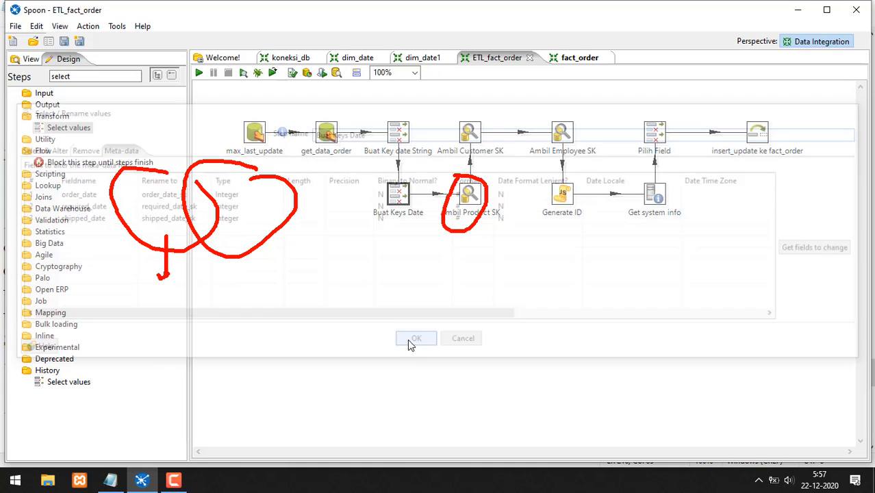
- Return to fact_order's Select values 2 step and rename the order_date field to order_date_sk
left_click(593, 58)
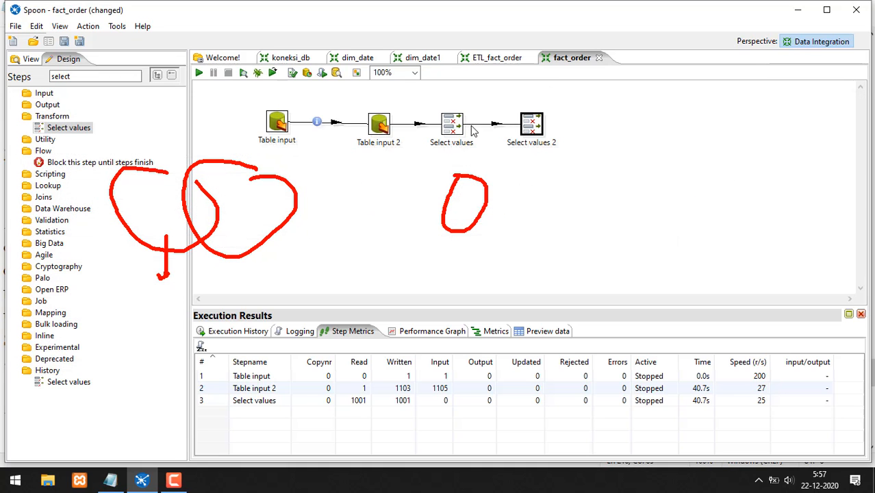
double_click(534, 130)
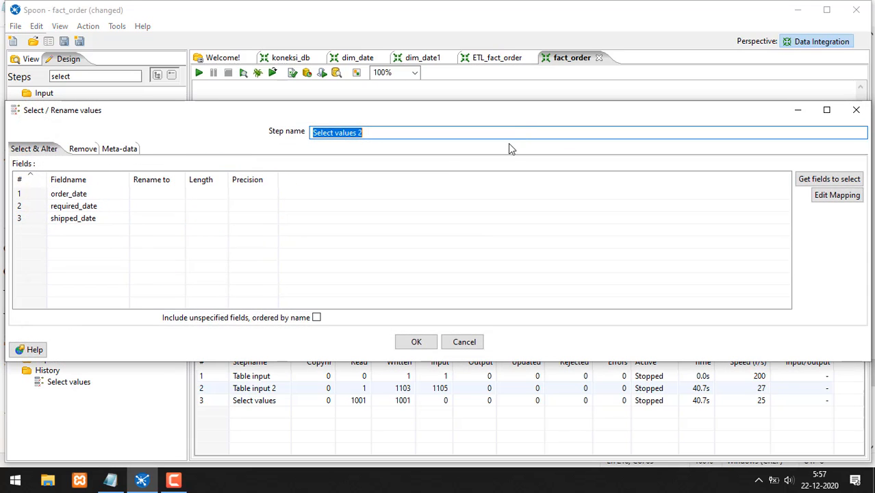
left_click(83, 194)
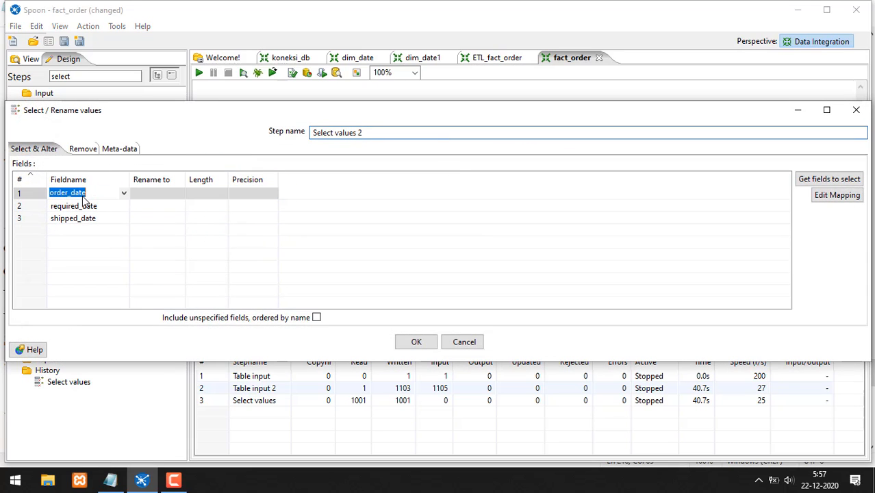
type("order_date")
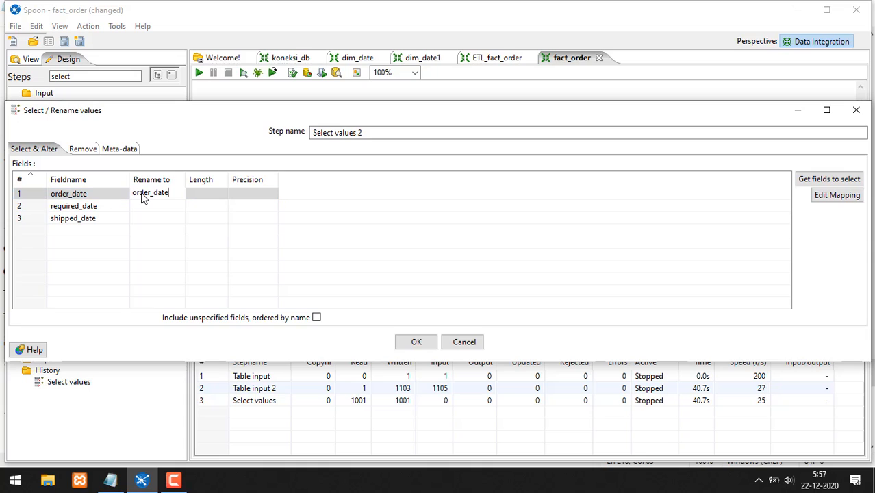
type("_sk")
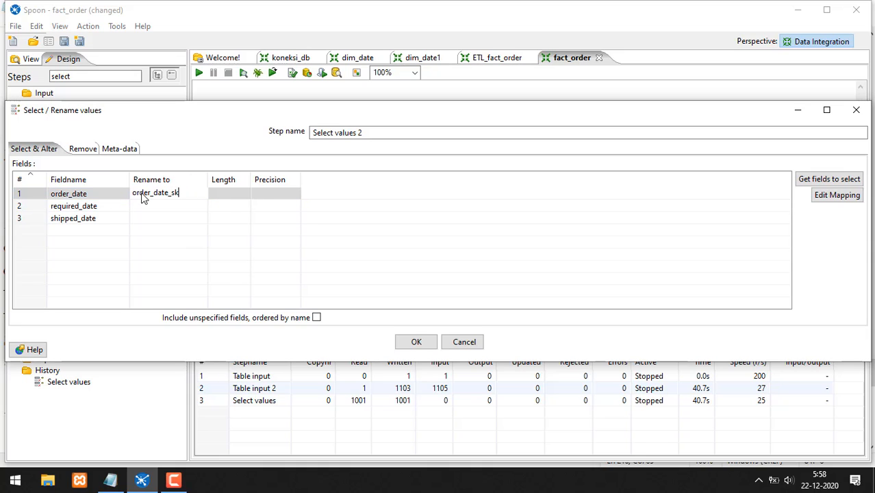
- Rename required_date to required_date_sk and shipped_date to shipped_date_sk in the Select values 2 step
left_click(121, 207)
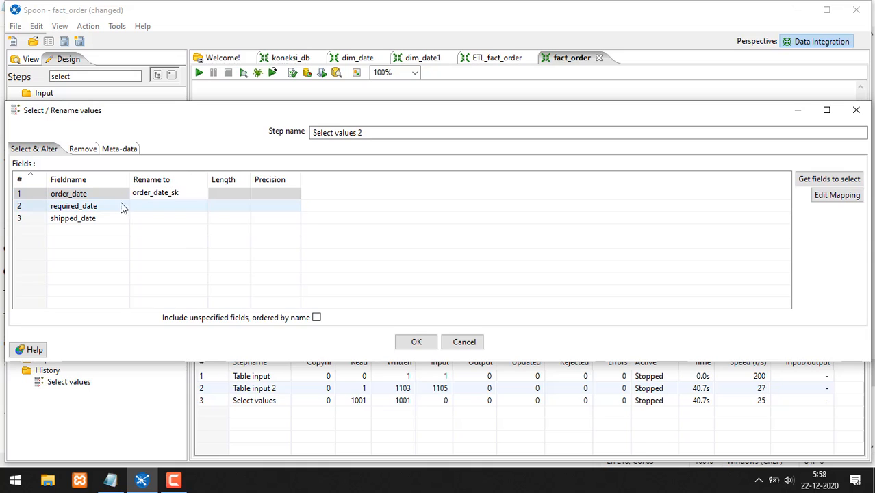
key("ctrl+c")
left_click(160, 209)
key("ctrl+v")
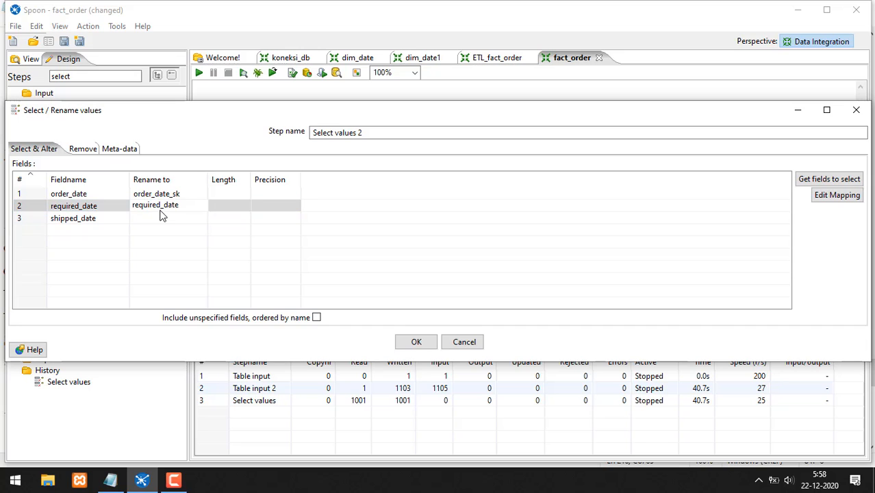
type("_sk")
left_click(74, 222)
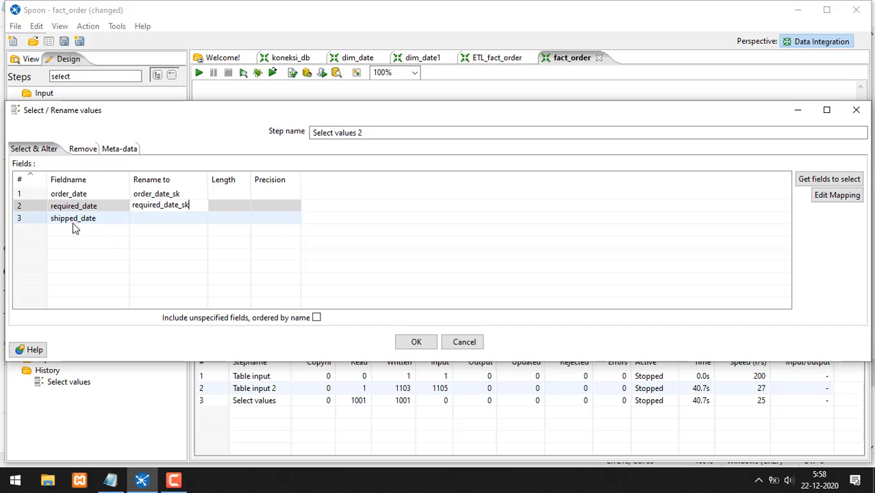
key("ctrl+c")
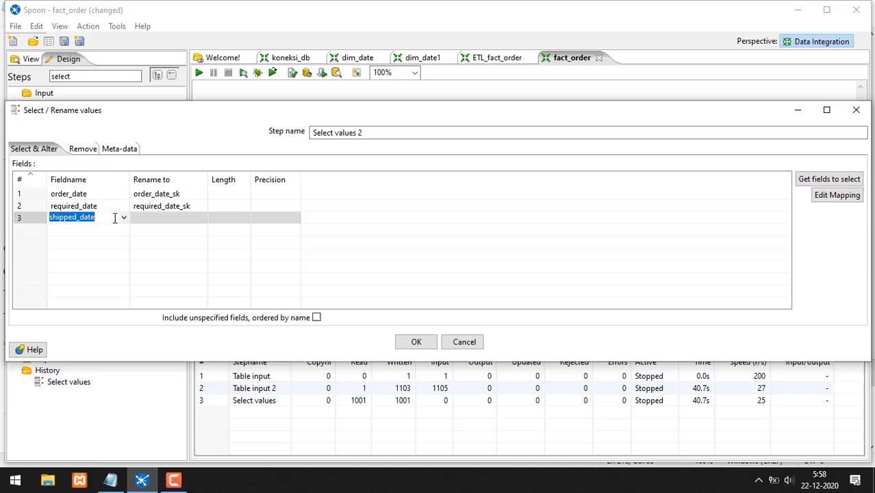
left_click(152, 226)
key("ctrl+v")
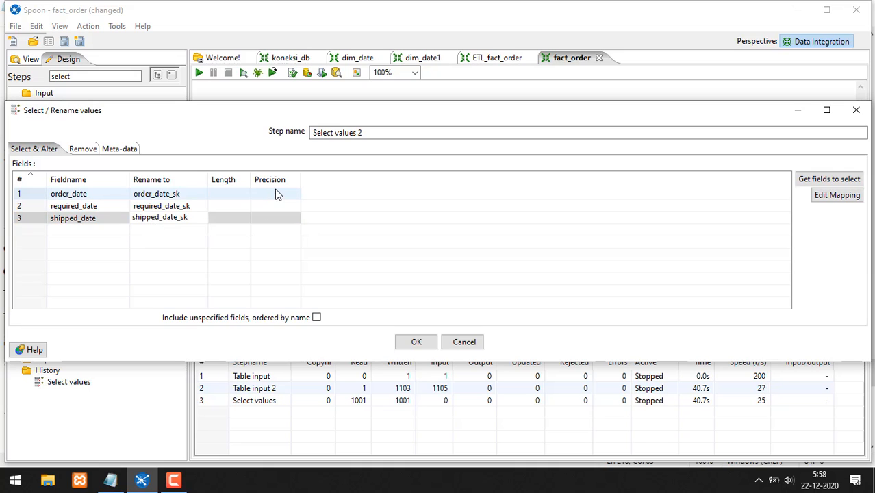
- Delete the order_date, required_date and shipped_date rows from the Select & Alter fields of Select values 2 and accept the settings
left_click(246, 196)
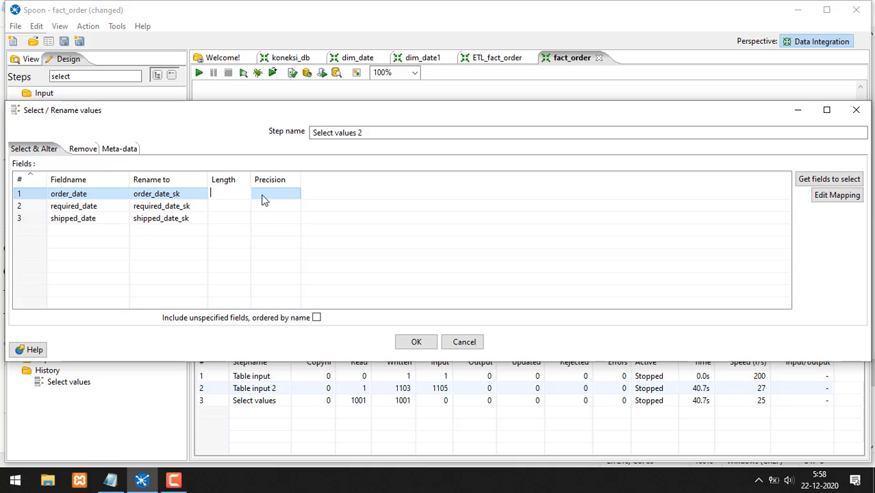
left_click(128, 149)
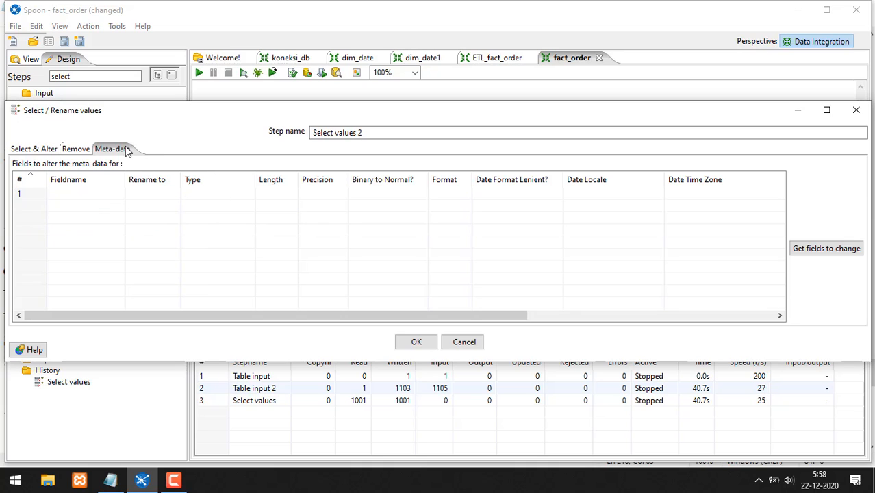
left_click(36, 151)
left_click(34, 195)
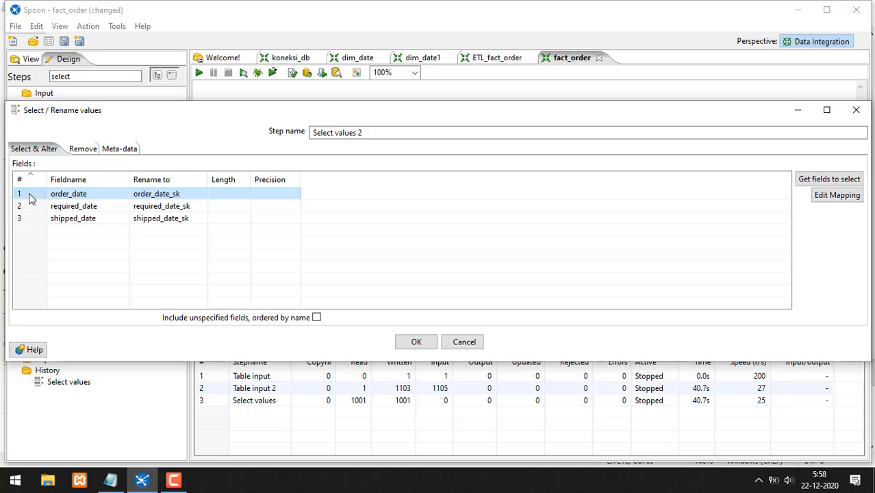
left_click(31, 220, "shift")
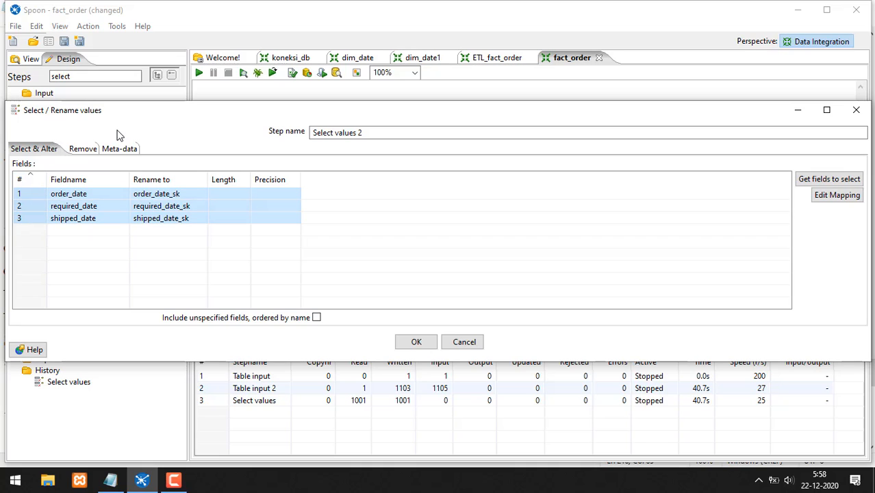
mouse_move(118, 134)
left_mouse_down()
mouse_move(93, 126)
mouse_move(19, 137)
mouse_move(55, 137)
left_mouse_up()
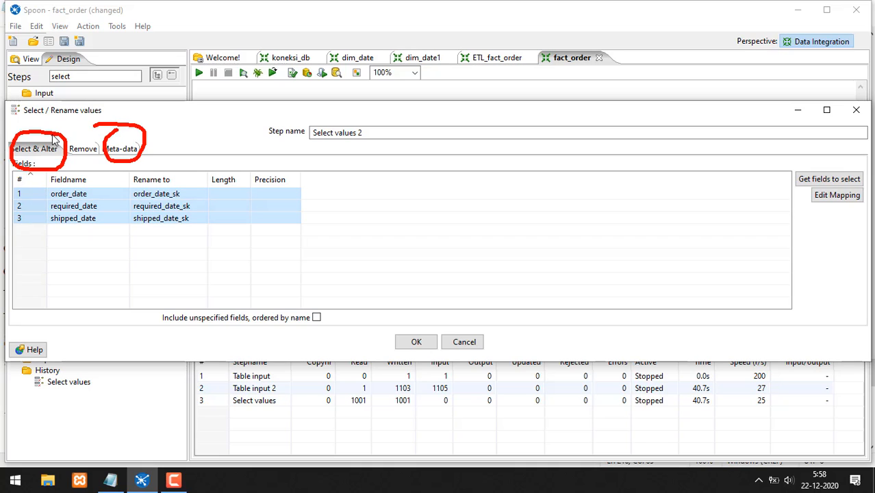
key("Escape")
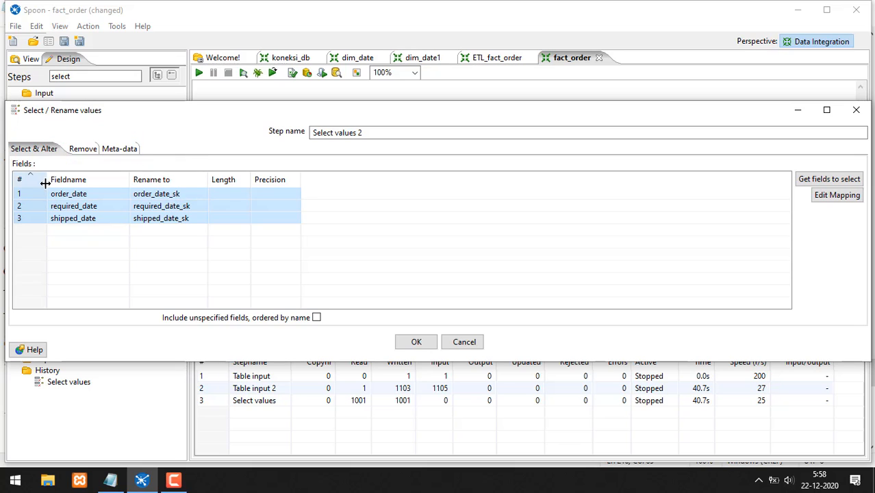
left_click(50, 217)
left_click(41, 195)
left_click(39, 217, "shift")
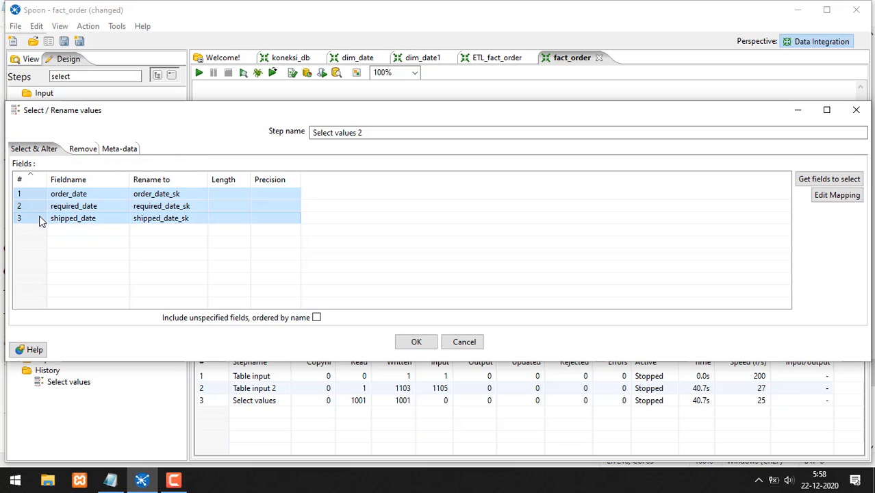
key("Delete")
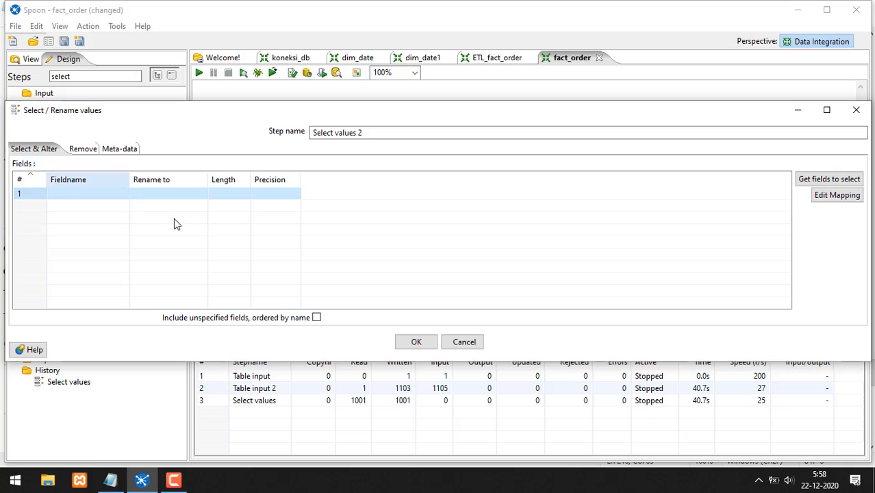
left_click(416, 341)
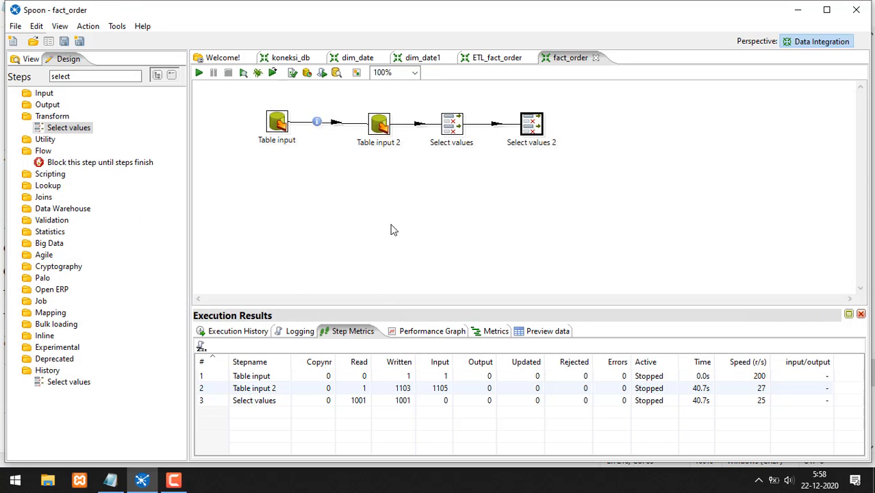
- Reopen the Select values 2 step and add order_date as the first field in its meta-data table
double_click(530, 128)
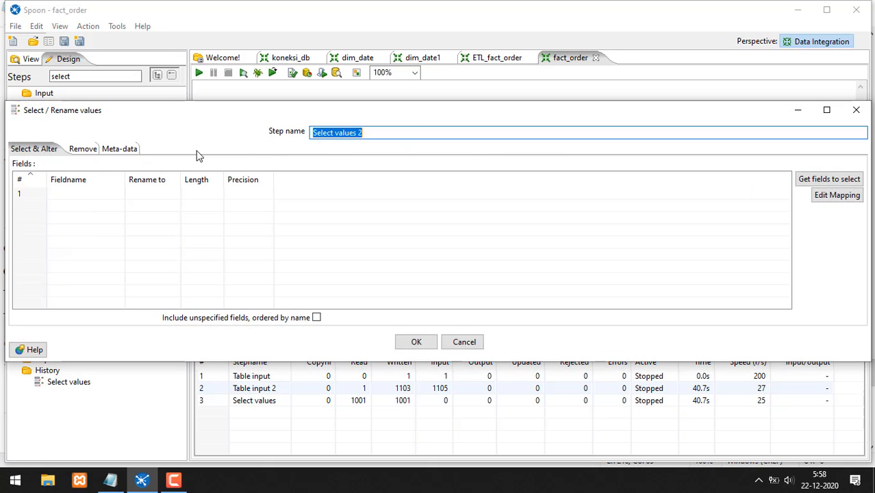
left_click_drag(71, 199, 109, 189)
left_click(115, 149)
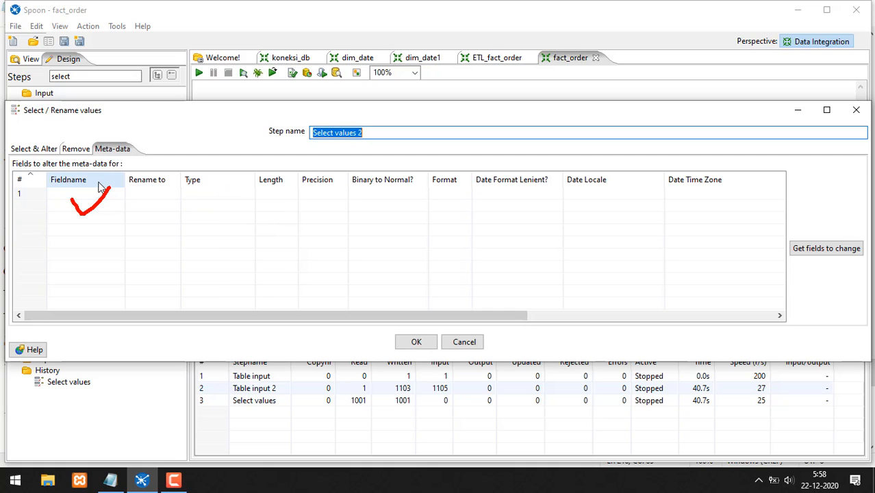
left_click(97, 197)
left_click(118, 194)
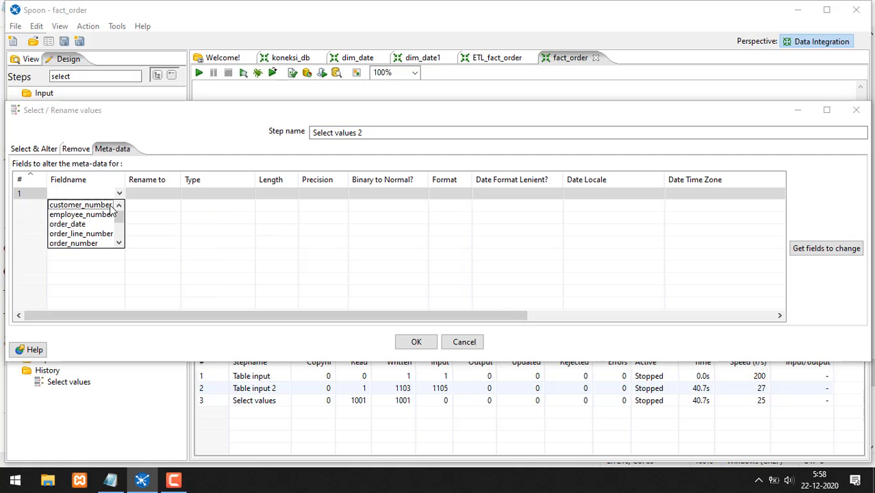
scroll(96, 231, "down", 5)
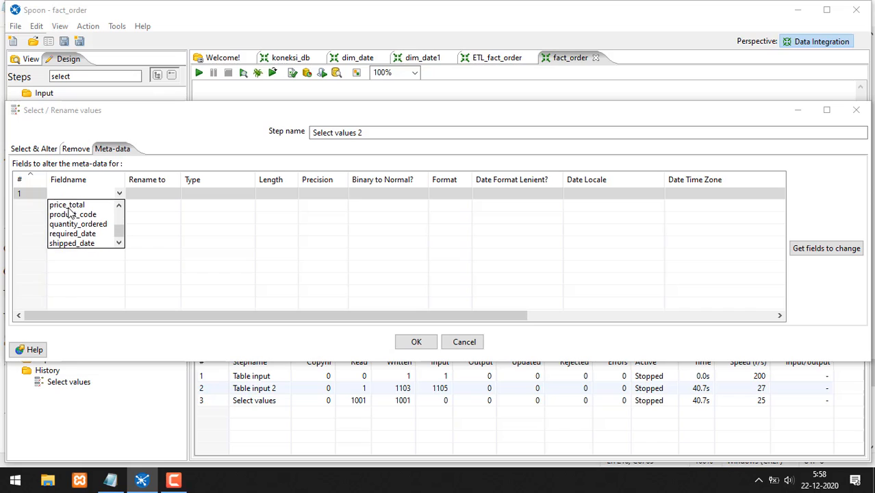
scroll(89, 219, "up", 5)
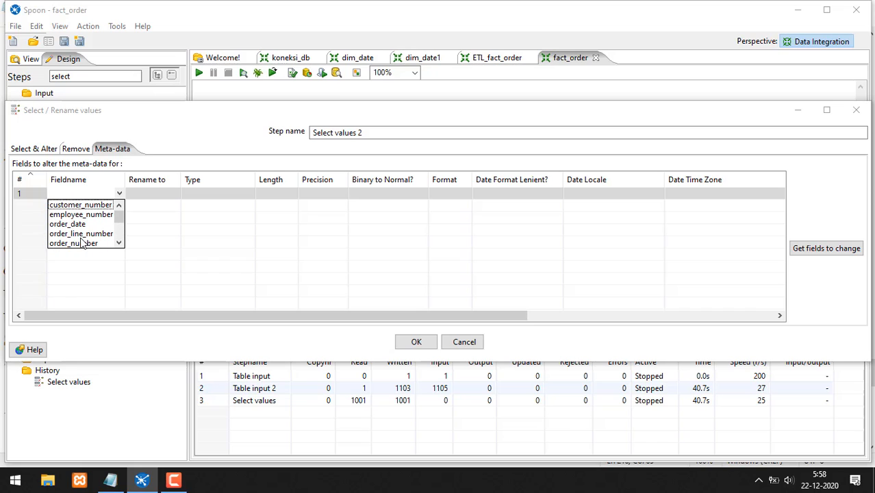
left_click(72, 225)
- Add required_date and shipped_date as the second and third fields in the meta-data table
left_click(117, 208)
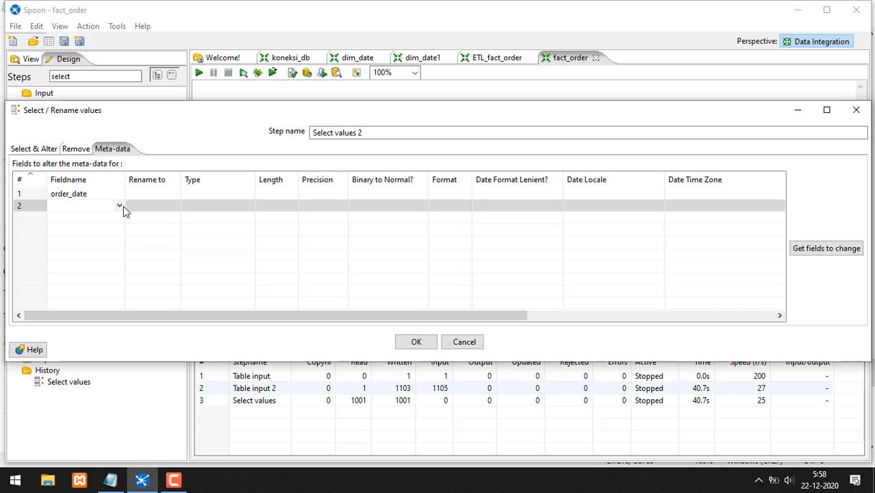
left_click(120, 206)
left_click_drag(121, 235, 121, 249)
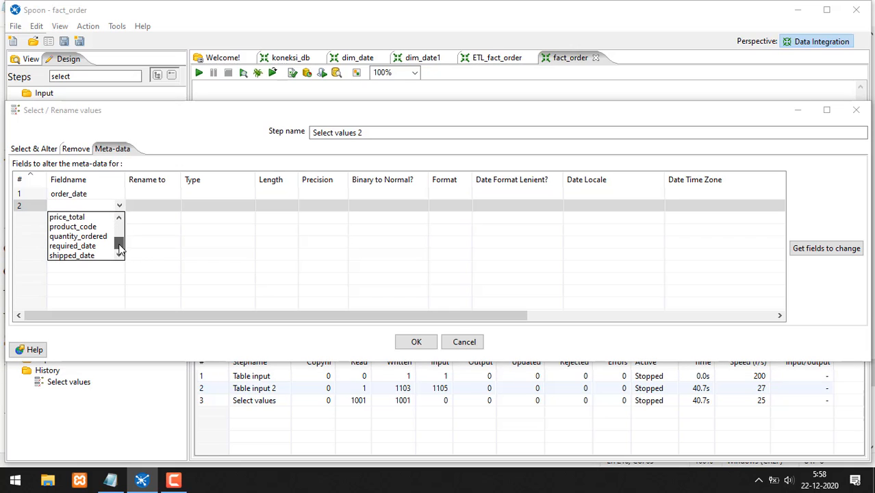
left_click(90, 245)
left_click(116, 217)
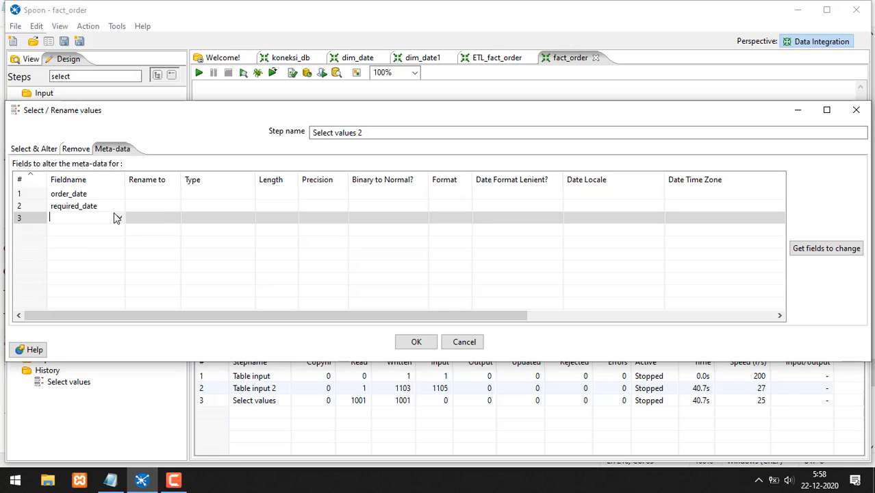
left_click(119, 218)
left_click_drag(117, 244, 121, 268)
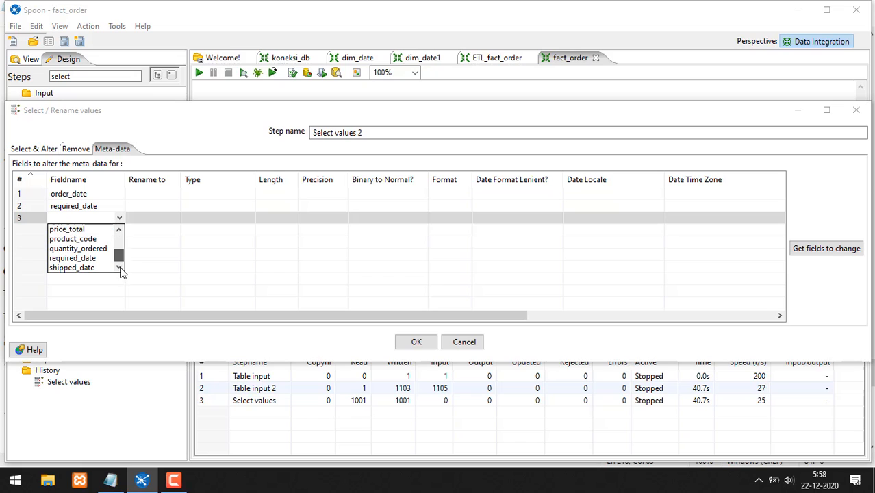
left_click(88, 269)
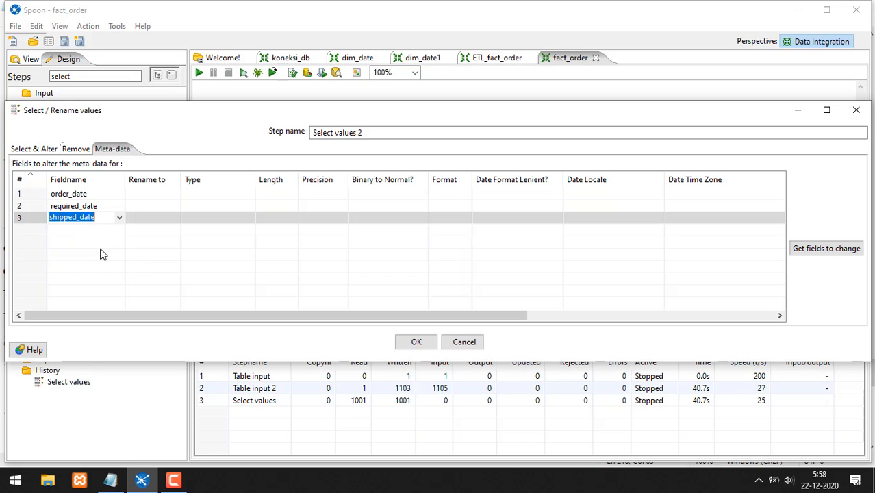
- Rename the order_date meta-data field to order_date_sk, reusing the copied field name
left_click(168, 193)
left_click(82, 194)
key("ctrl+c")
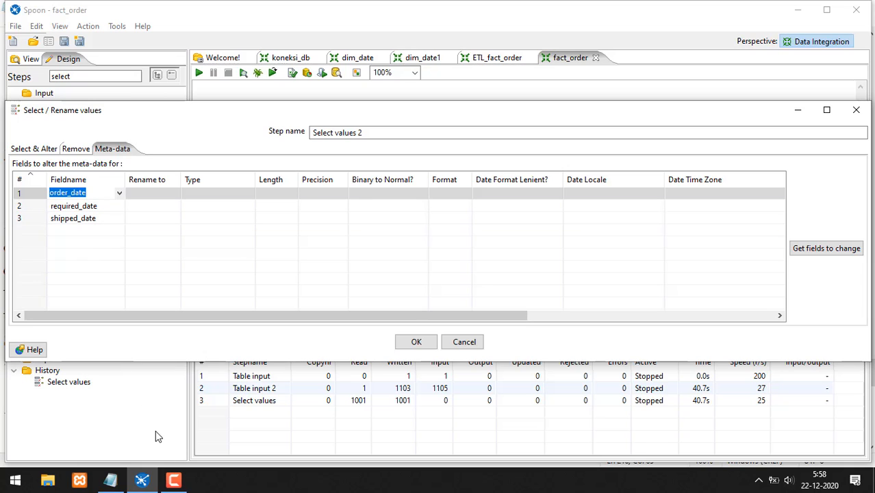
left_click(175, 481)
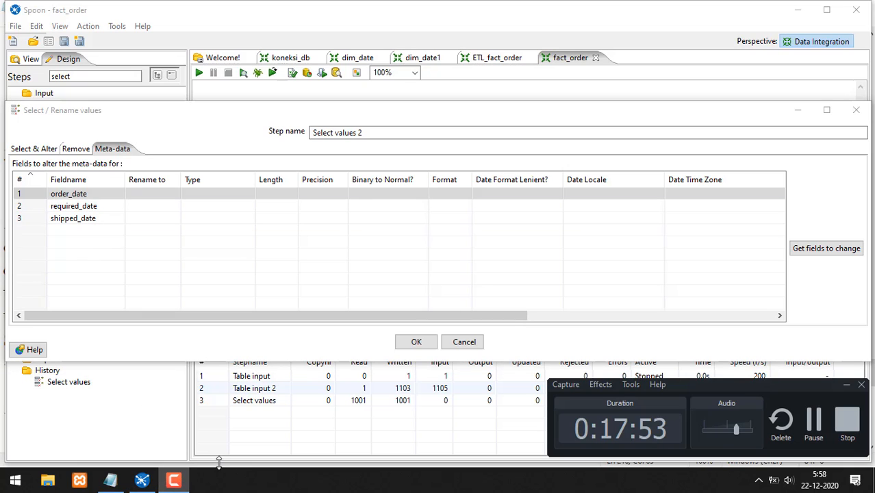
left_click(148, 196)
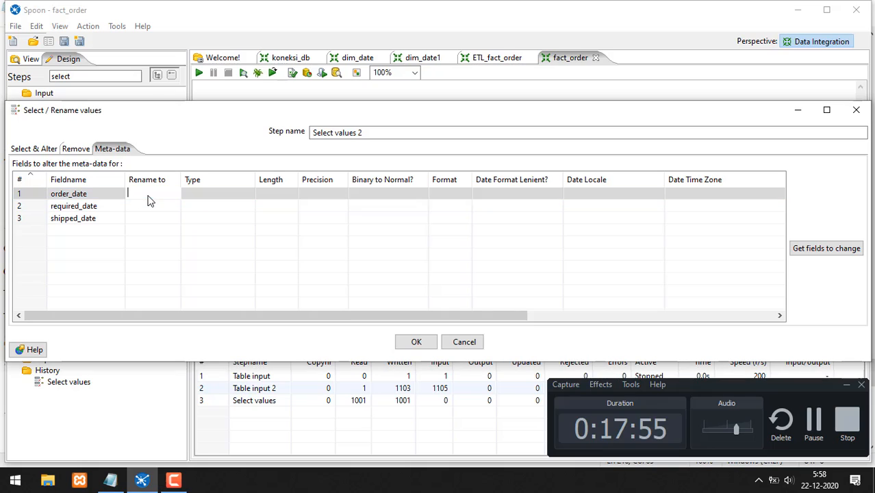
left_click(815, 414)
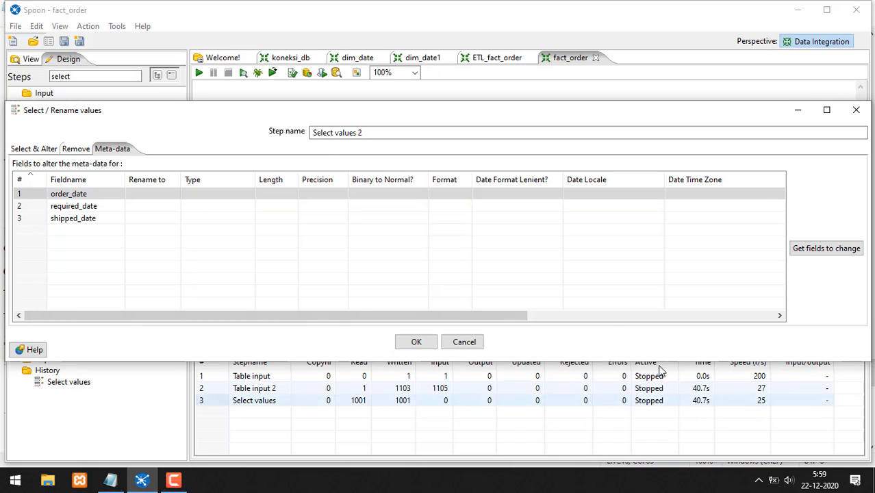
left_click(162, 207)
left_click(161, 195)
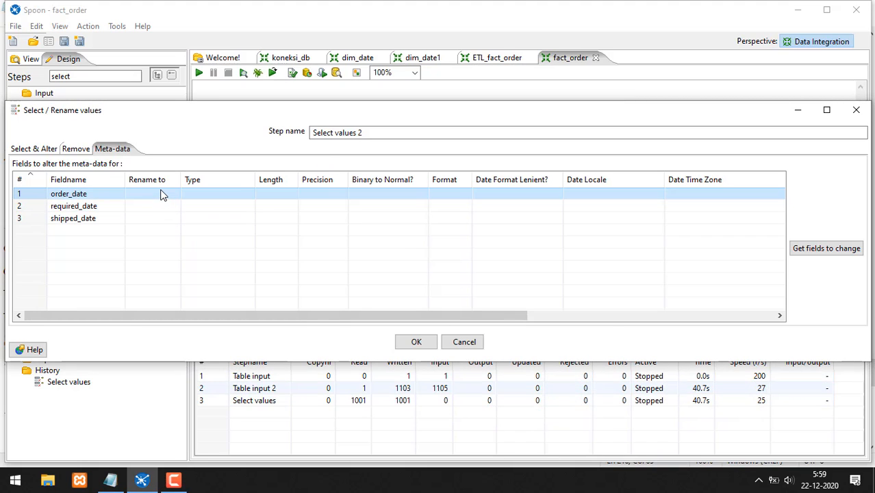
left_click(162, 195)
key("ctrl+v")
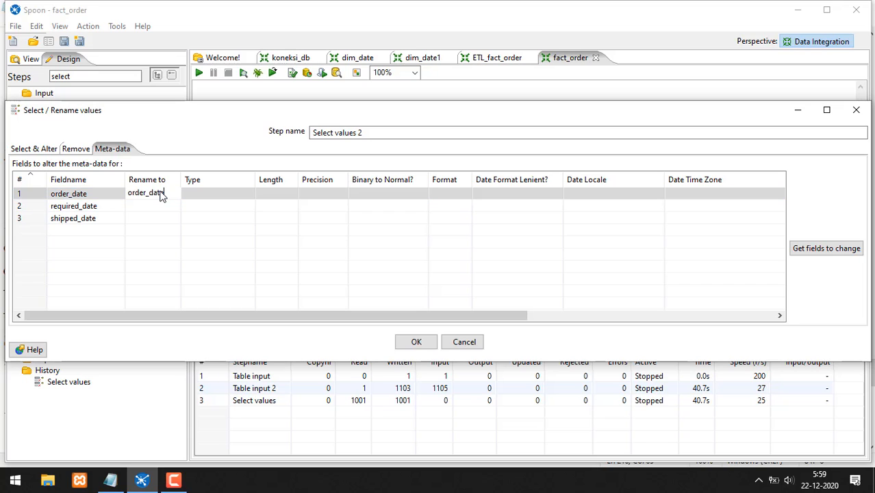
type("_sk")
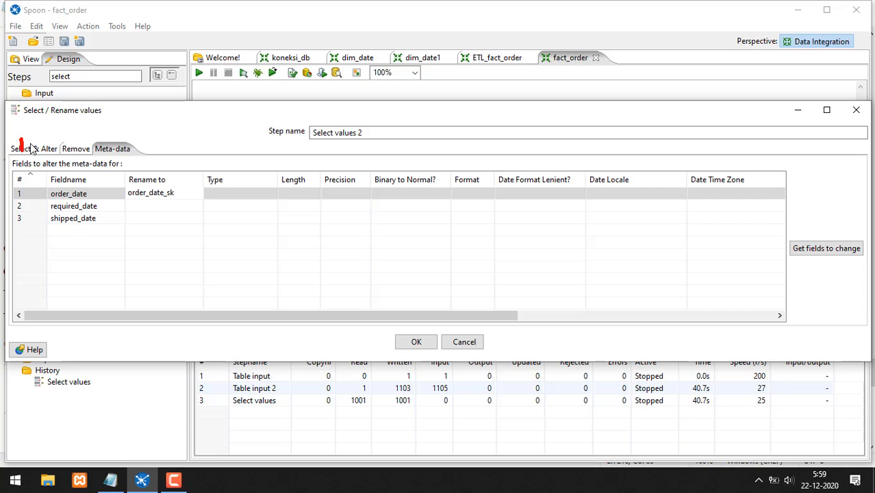
- Rename the required_date meta-data field to required_date_sk and shipped_date to shipped_date_sk
left_click(179, 206)
left_click(94, 207)
key("ctrl+c")
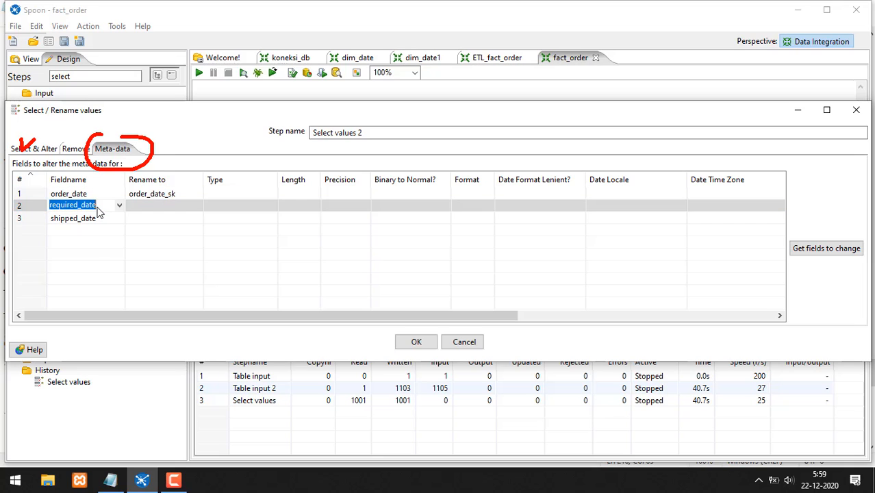
left_click(156, 208)
key("ctrl+v")
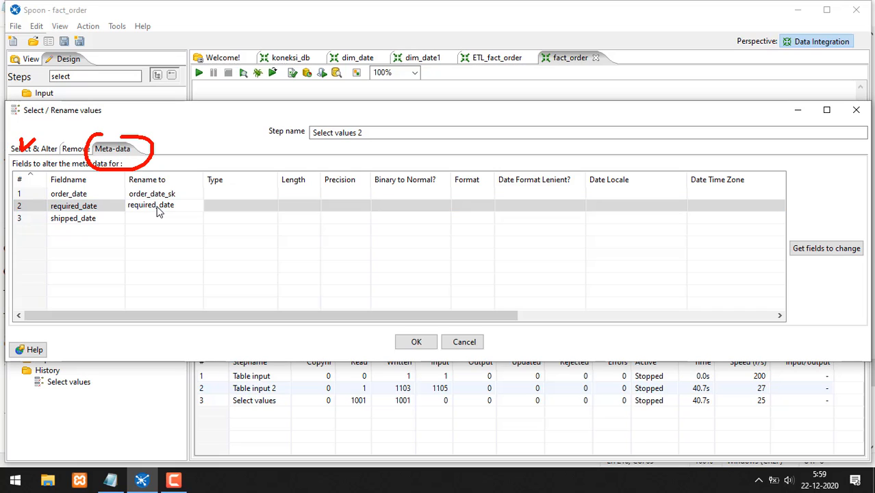
type("_sk")
left_click(73, 220)
key("ctrl+c")
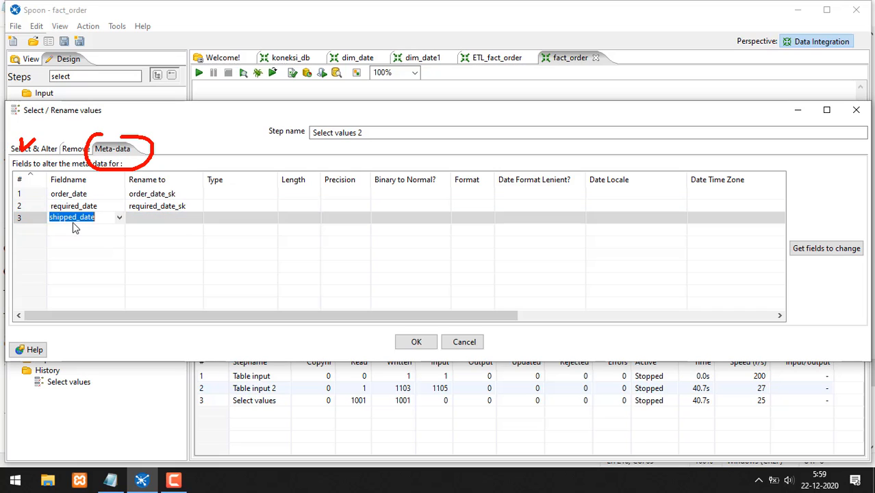
left_click(150, 224)
key("ctrl+v")
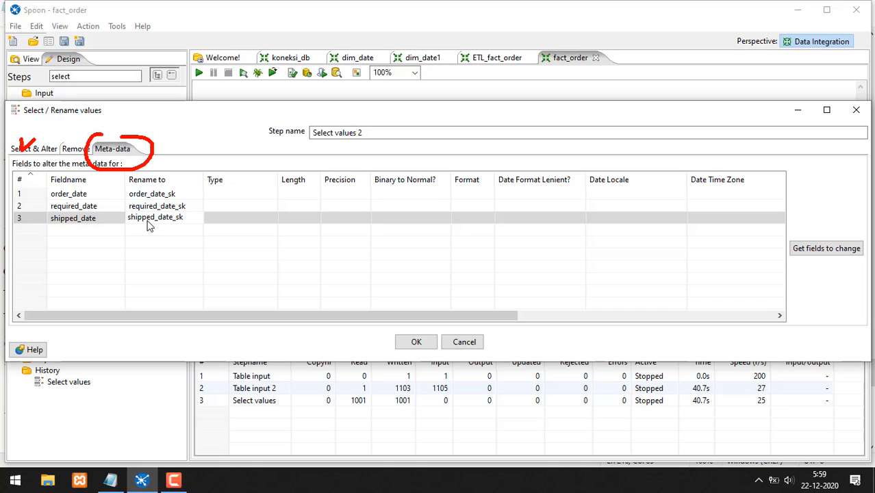
- Set the type of the order_date meta-data field to Integer
left_click(219, 205)
left_click(240, 194)
left_click(273, 195)
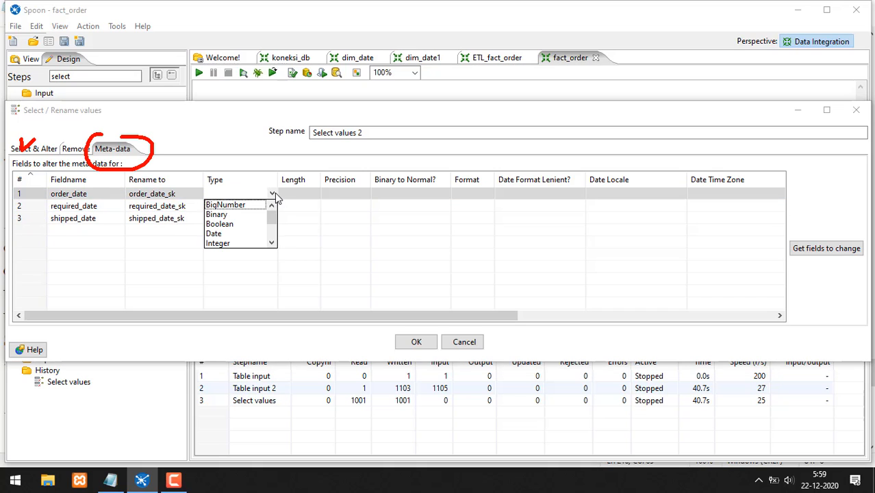
left_click_drag(271, 219, 273, 229)
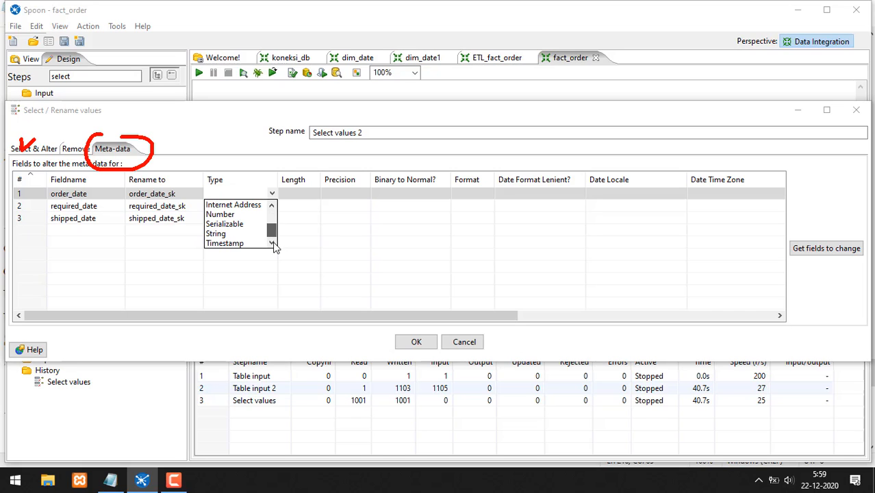
scroll(231, 229, "up", 3)
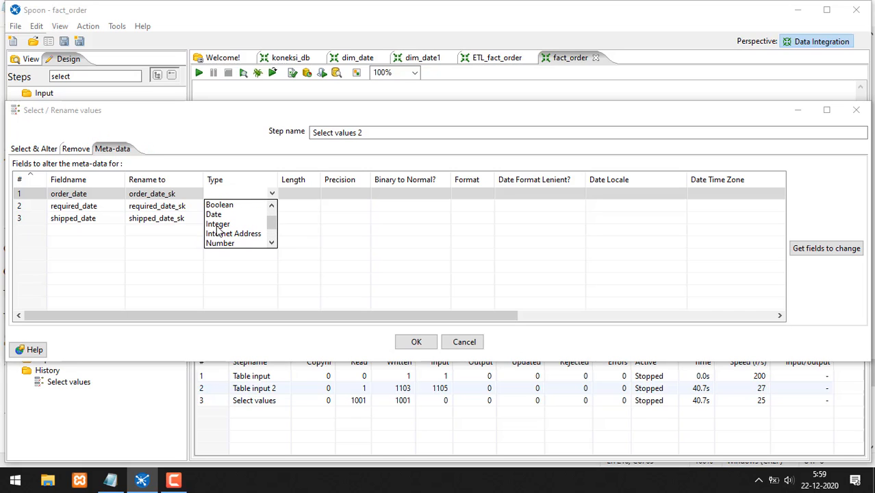
left_click(218, 224)
- Set the type of the required_date and shipped_date meta-data fields to Integer
left_click(272, 207)
left_click(272, 206)
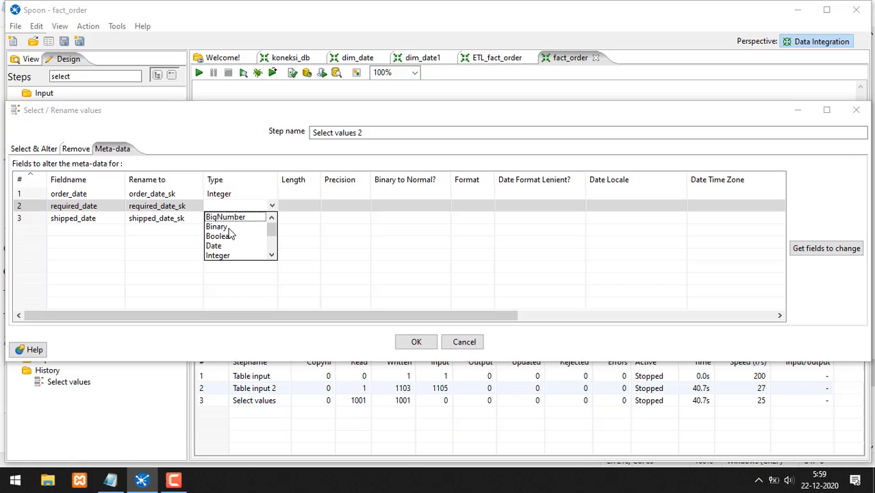
left_click(224, 255)
left_click(272, 218)
left_click(265, 219)
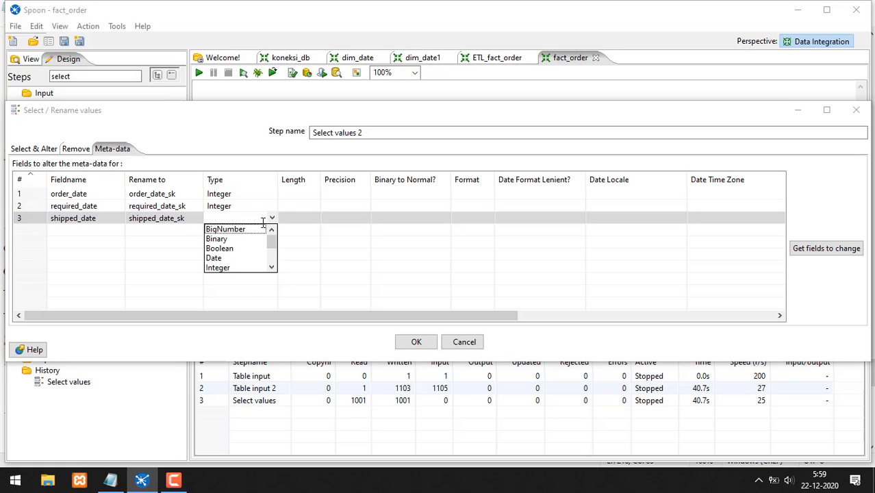
left_click(233, 267)
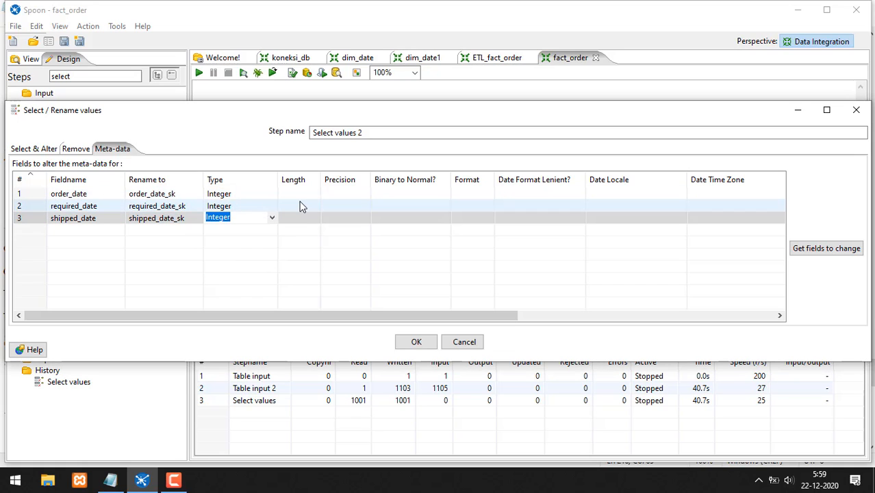
- Set the format of order_date, required_date and shipped_date to #, accept the step settings and save the transformation
left_click(457, 195)
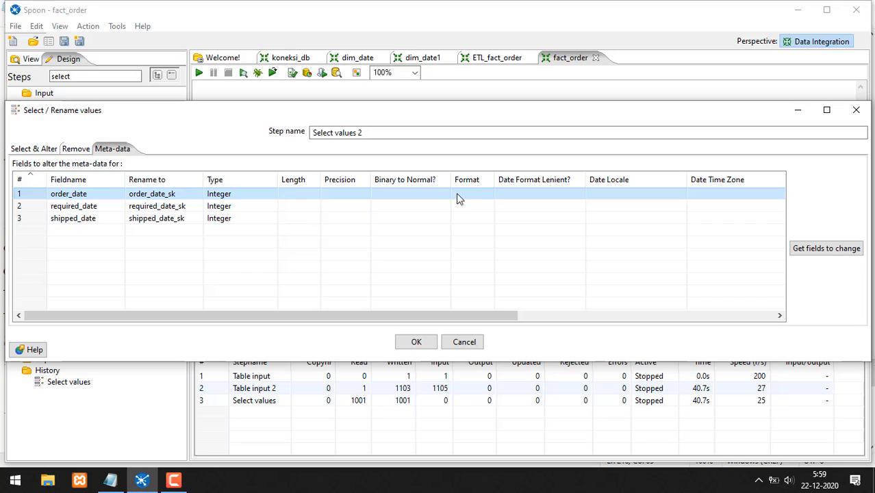
left_click(458, 194)
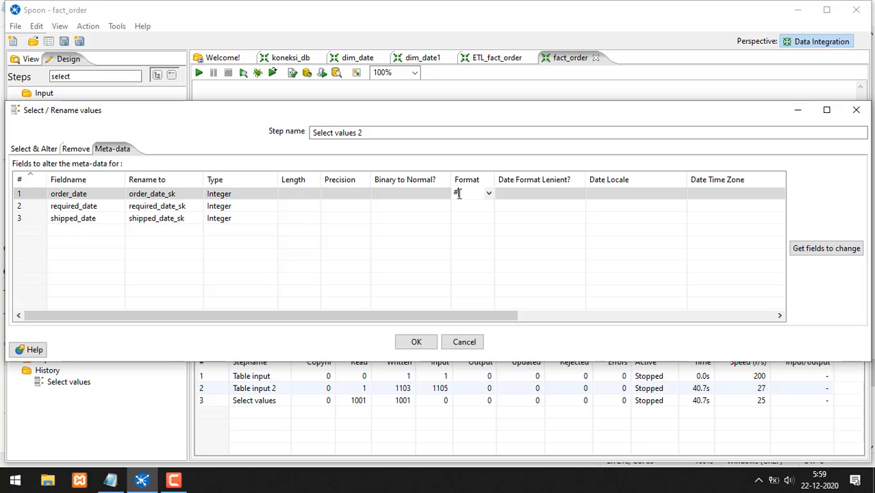
key("Tab")
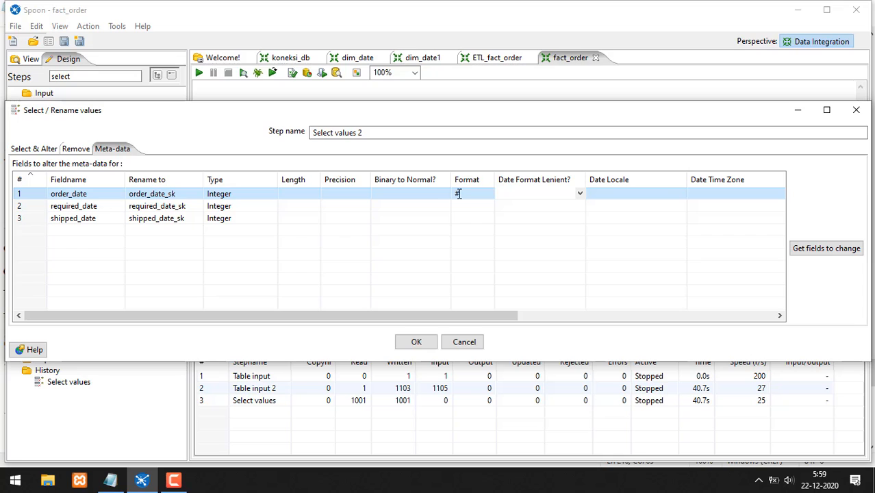
left_click(468, 207)
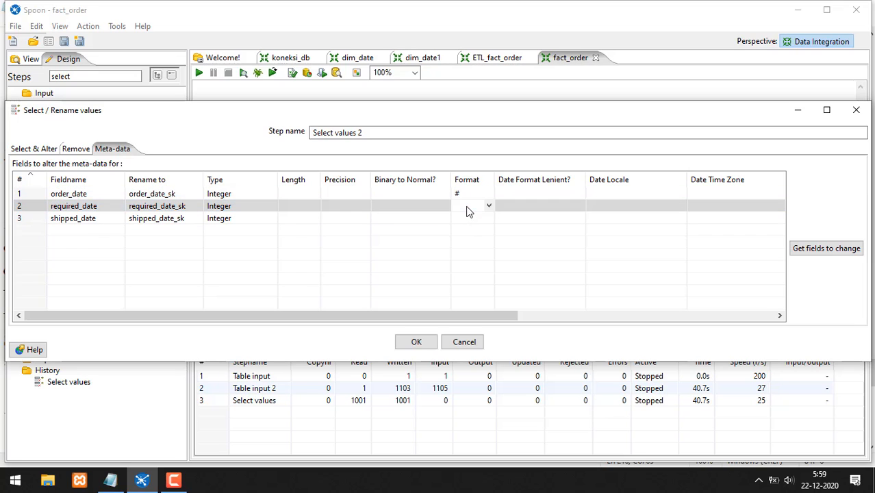
left_click(465, 219)
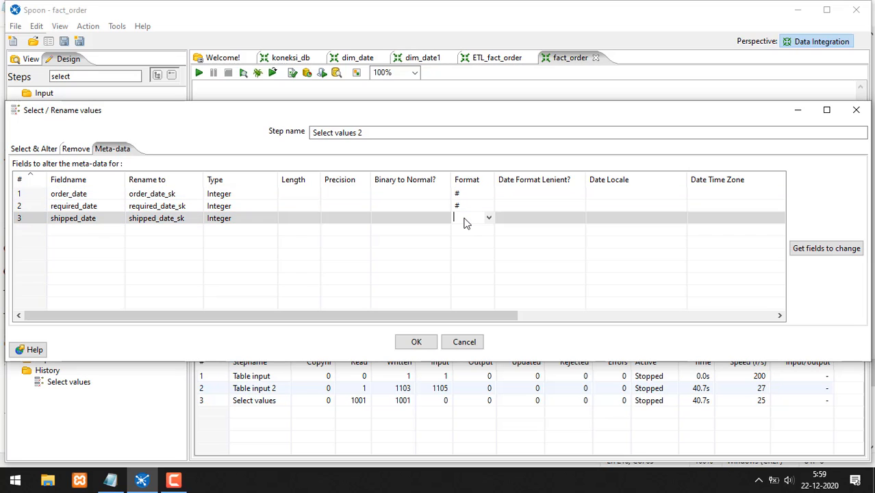
type("#")
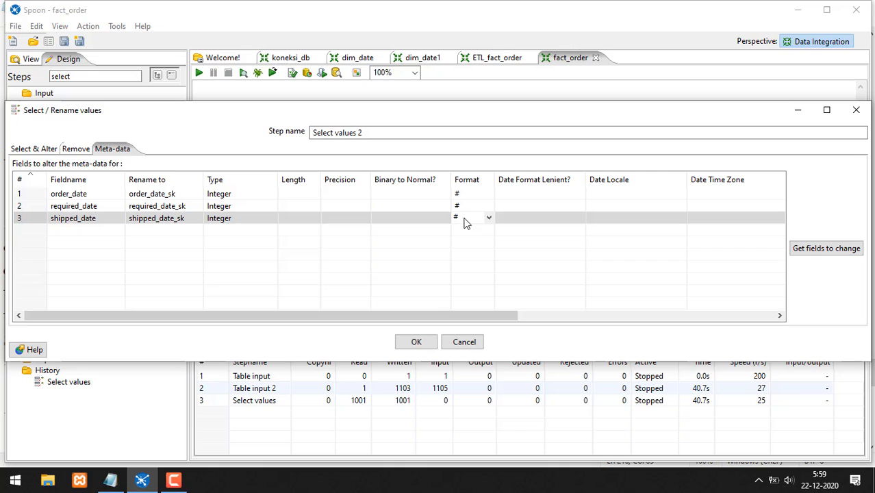
left_click(416, 342)
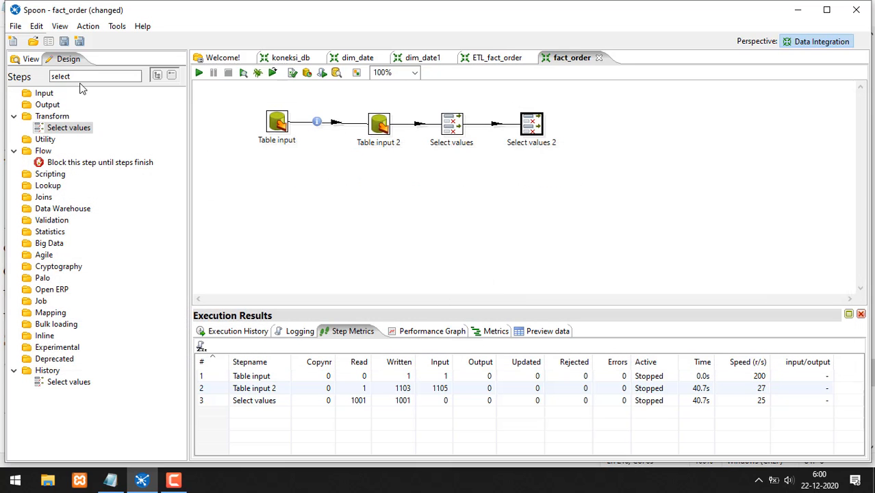
left_click(64, 41)
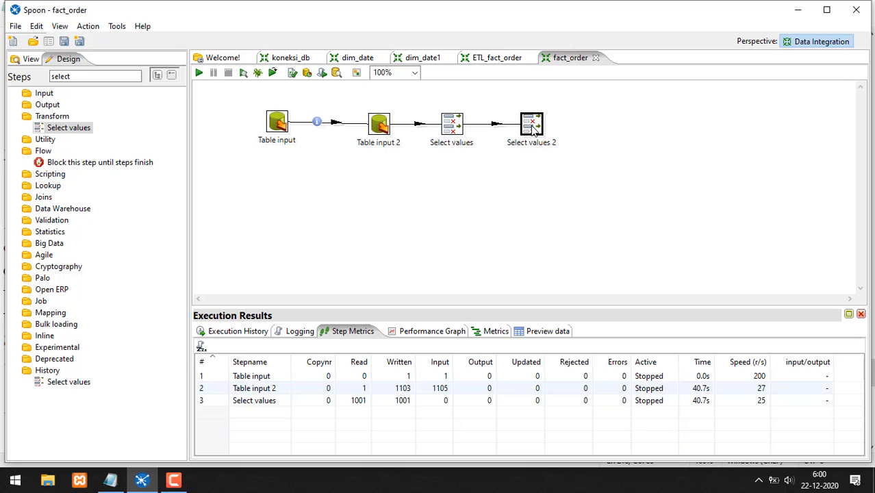
- Preview 1000 rows of the Select values 2 step, examine the three _sk date columns and stop the preview
right_click(532, 130)
left_click(598, 431)
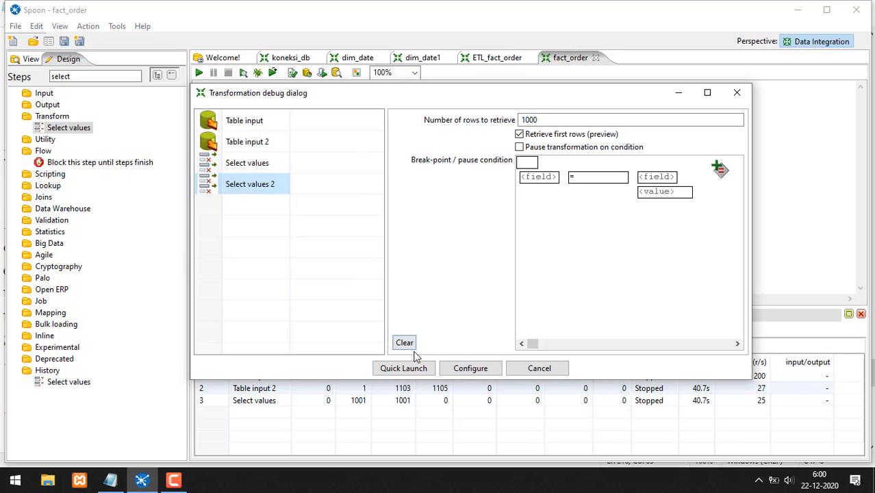
left_click(415, 369)
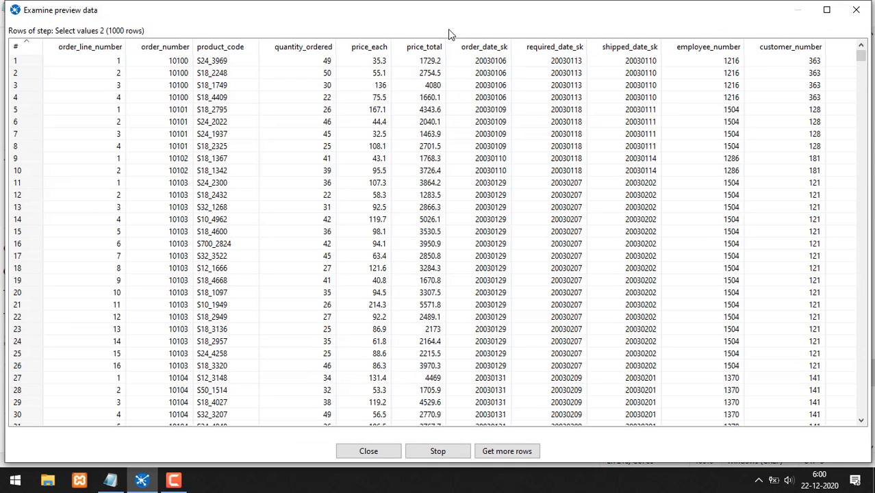
mouse_move(446, 29)
left_mouse_down()
mouse_move(475, 130)
mouse_move(682, 110)
mouse_move(616, 30)
left_mouse_up()
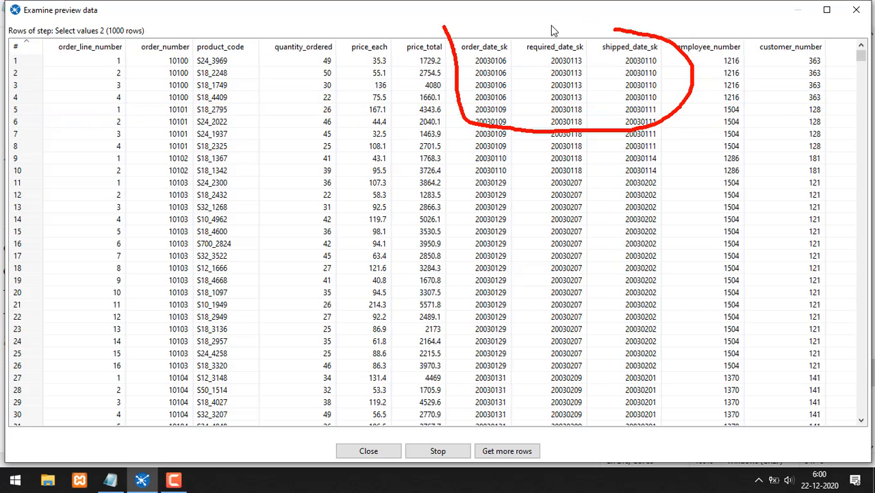
left_click_drag(553, 31, 482, 22)
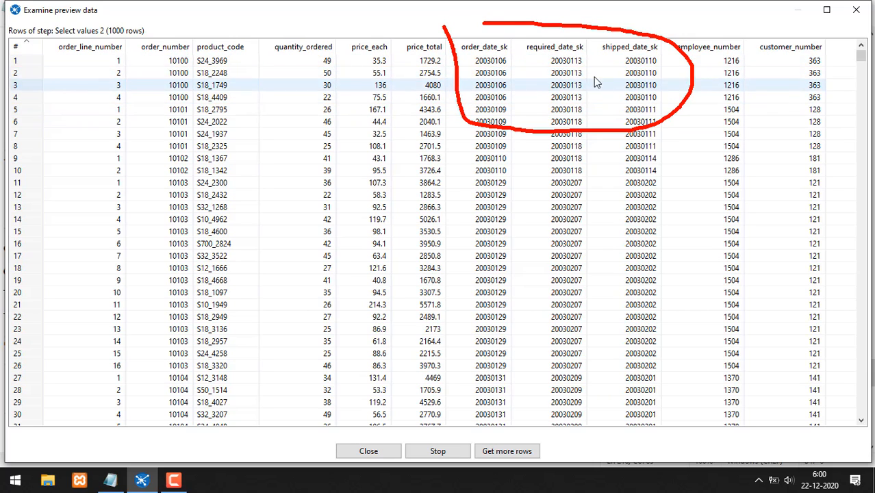
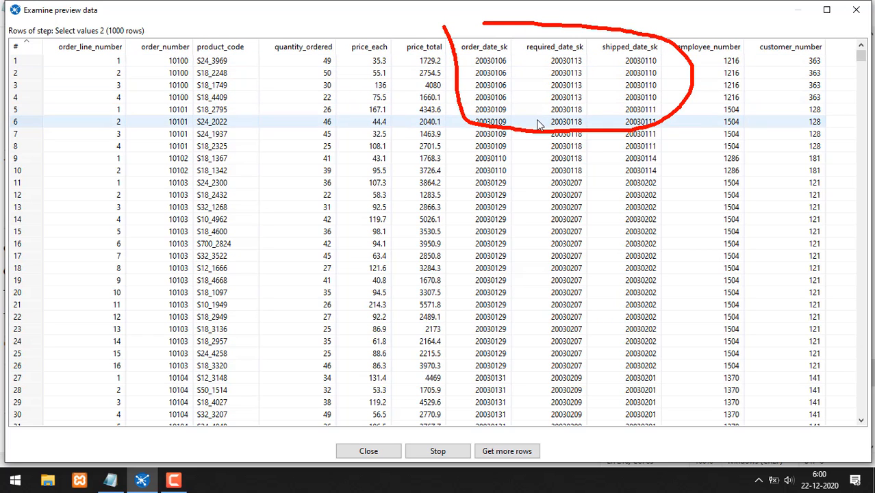
left_click(437, 451)
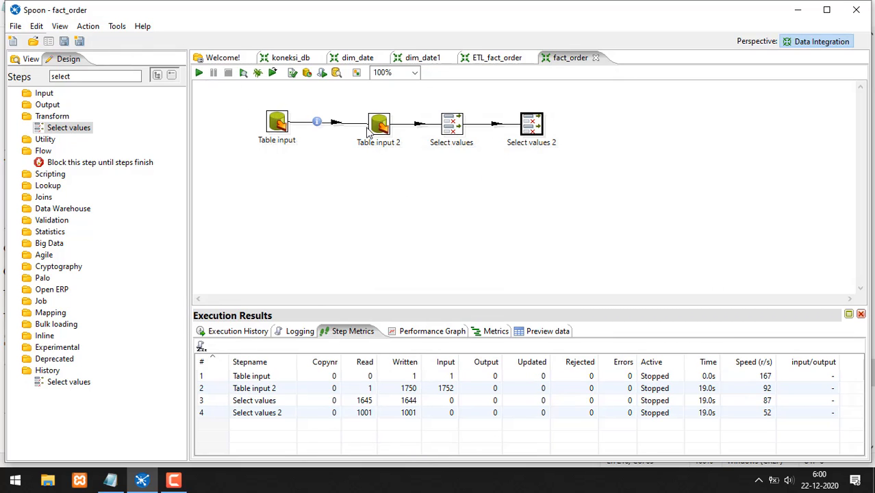
- Compare the ETL_fact_order flow with fact_order, examining the Ambil Product SK step that follows Buat Keys Date
left_click(503, 58)
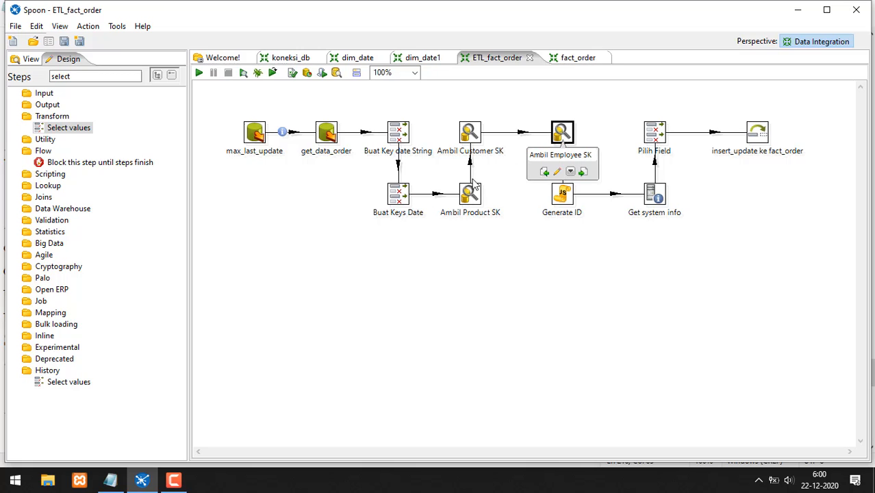
mouse_move(473, 197)
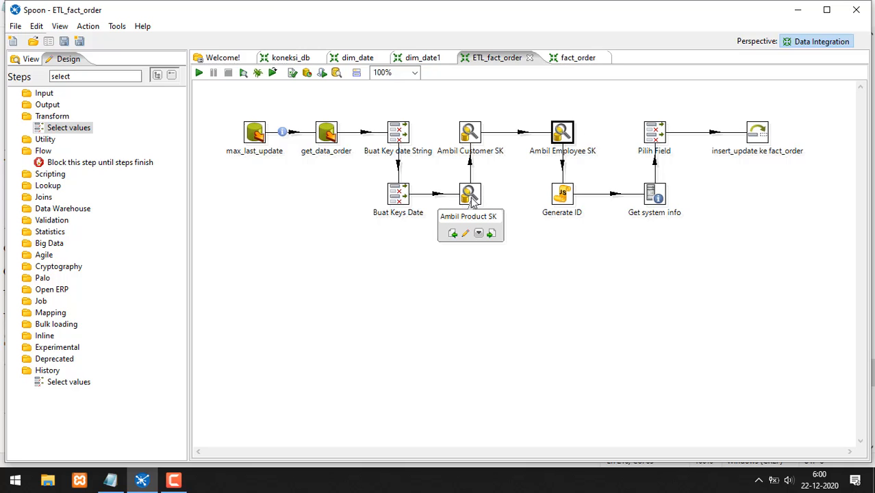
left_click(471, 195)
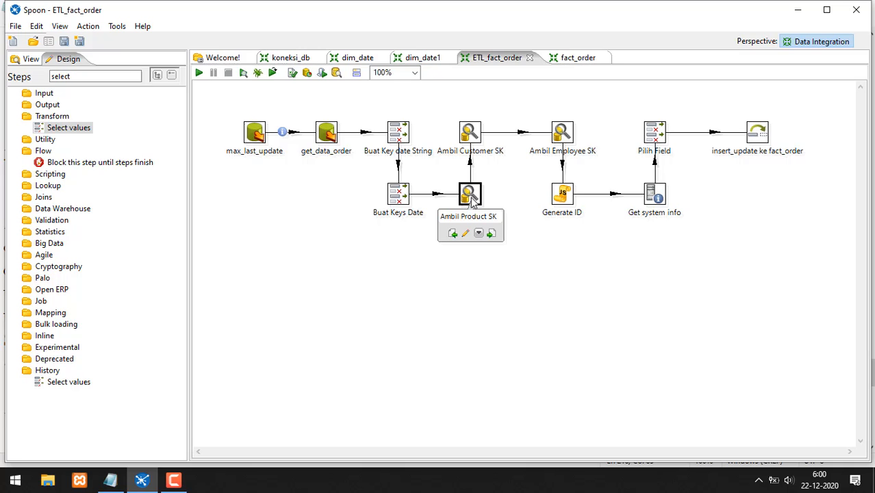
left_click(573, 59)
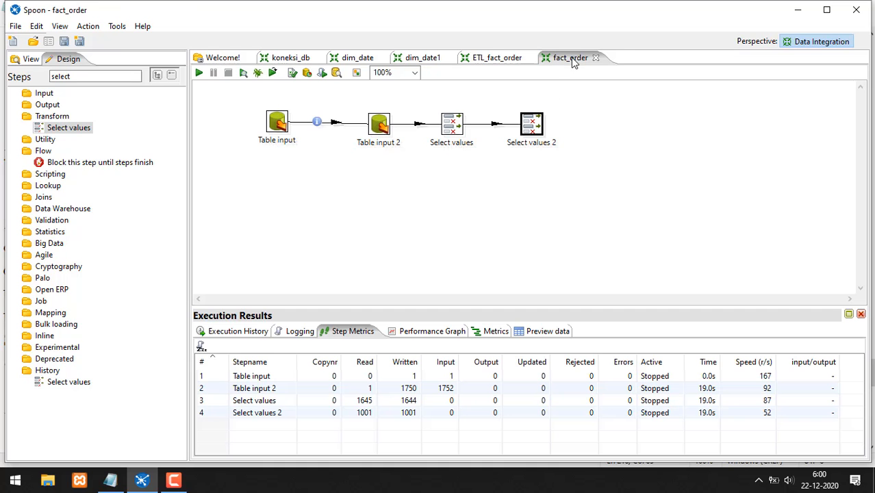
left_click(517, 60)
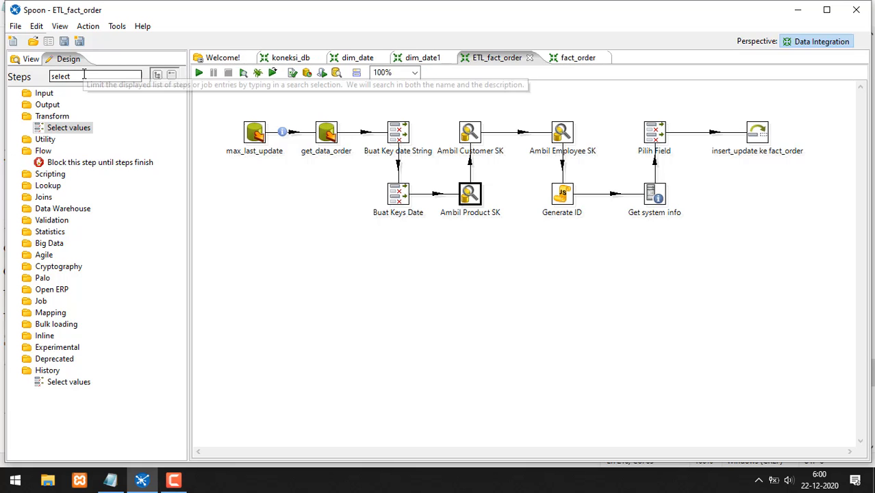
- Find the Database lookup step, add it to fact_order after Select values 2, and connect the two through the main output
left_click(173, 479)
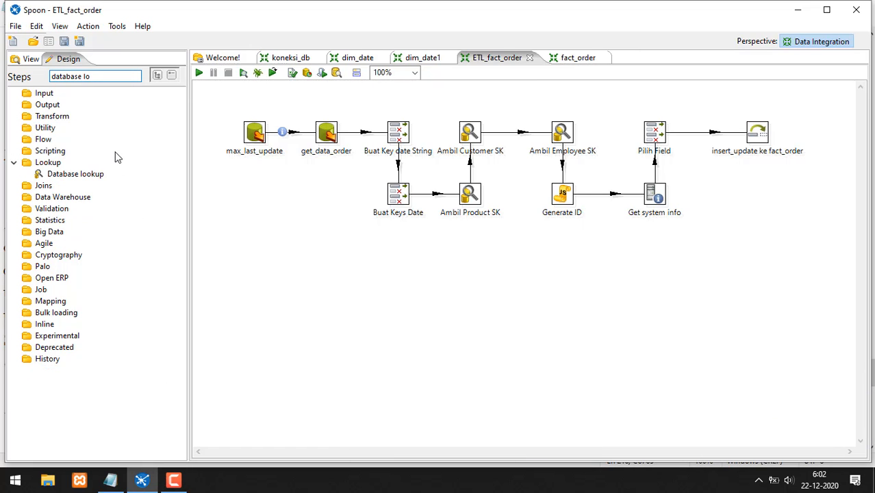
mouse_move(115, 152)
left_mouse_down()
mouse_move(54, 190)
mouse_move(125, 164)
left_mouse_up()
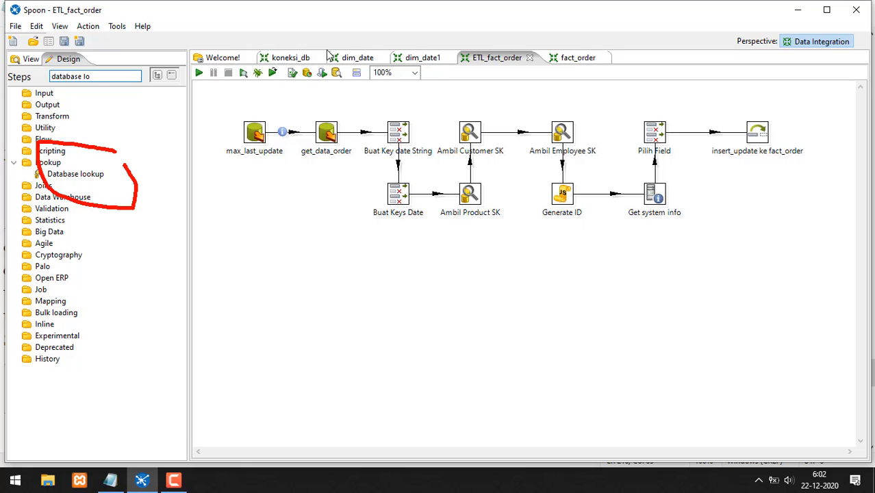
left_click(571, 60)
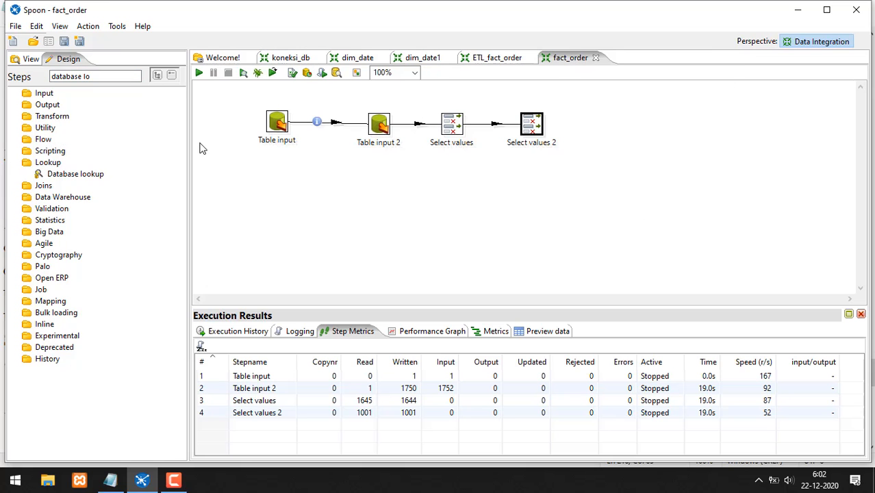
left_click_drag(96, 175, 611, 132)
mouse_move(540, 131)
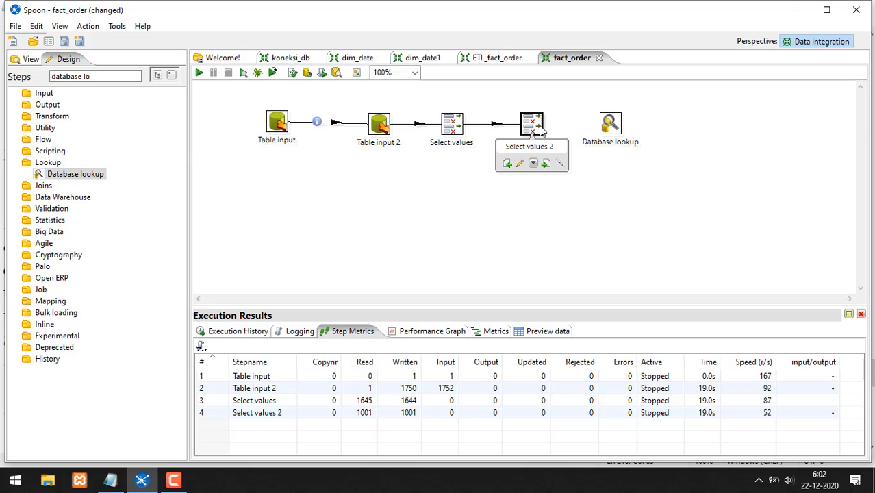
left_click_drag(546, 164, 611, 124)
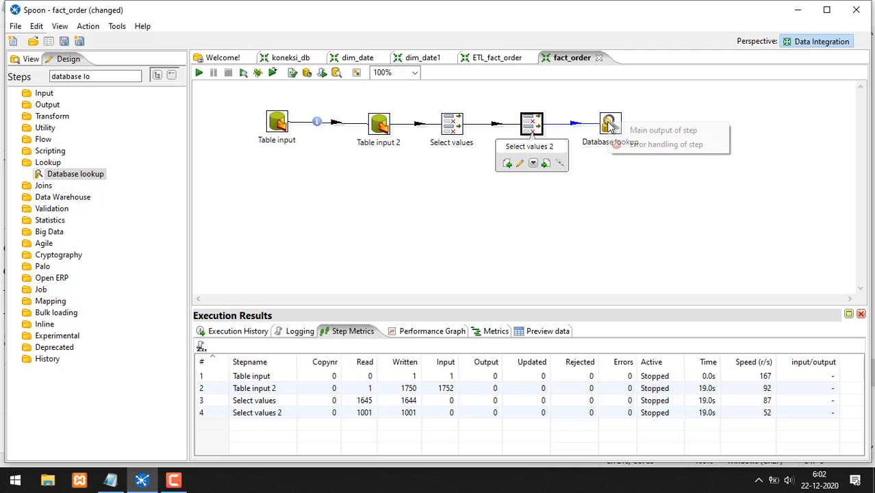
left_click(643, 132)
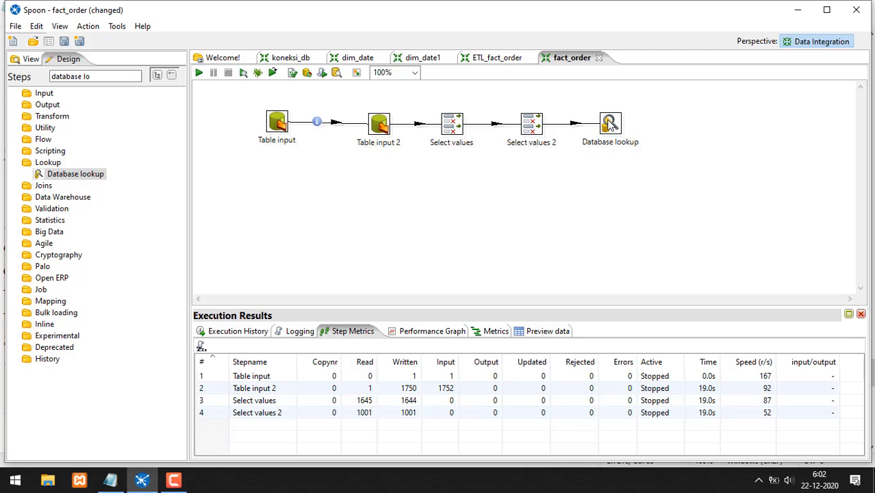
left_click(610, 124)
double_click(609, 125)
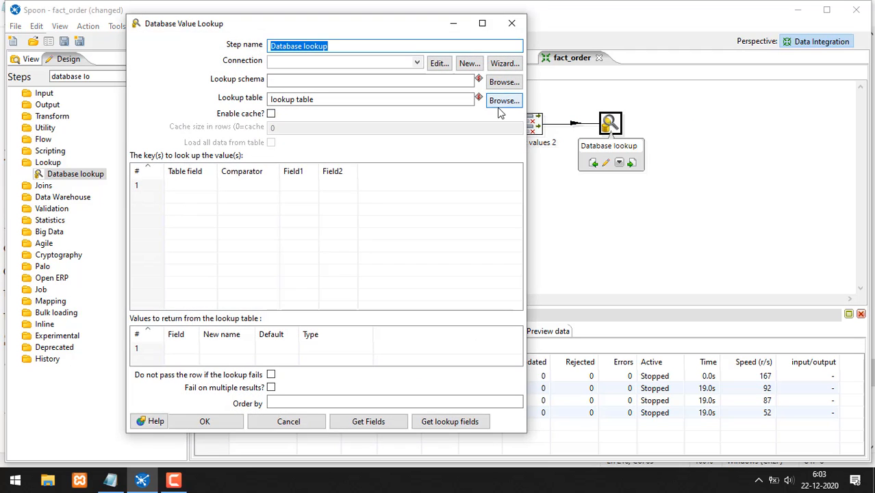
left_click(511, 24)
- Examine the Ambil Product SK step in the ETL_fact_order flow, and reopen the Database lookup settings in fact_order
left_click(501, 57)
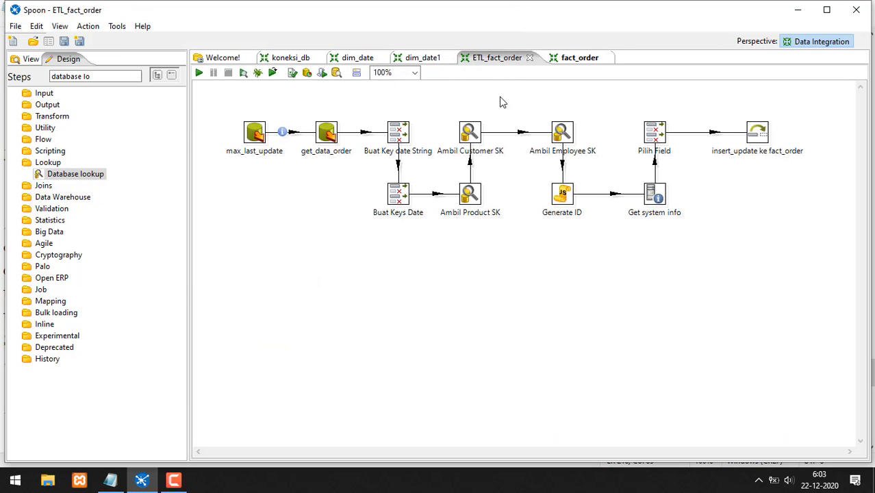
mouse_move(490, 180)
left_mouse_down()
mouse_move(442, 198)
mouse_move(477, 171)
left_mouse_up()
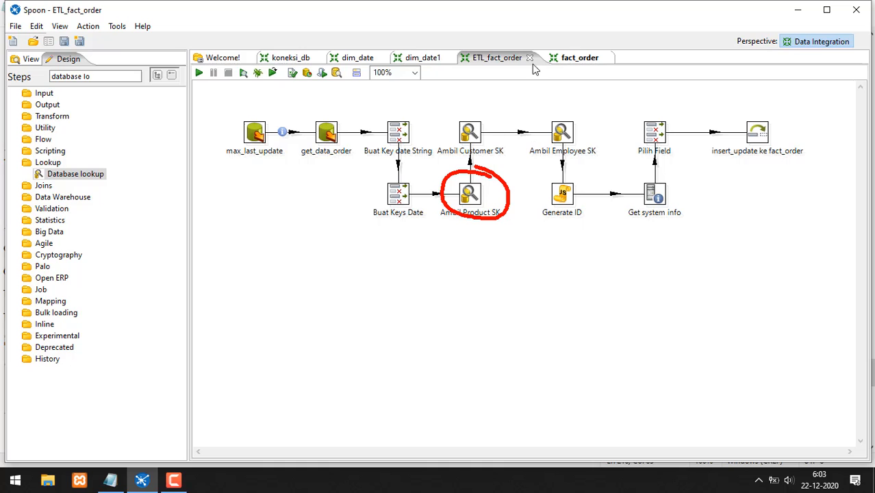
left_click(580, 58)
double_click(611, 127)
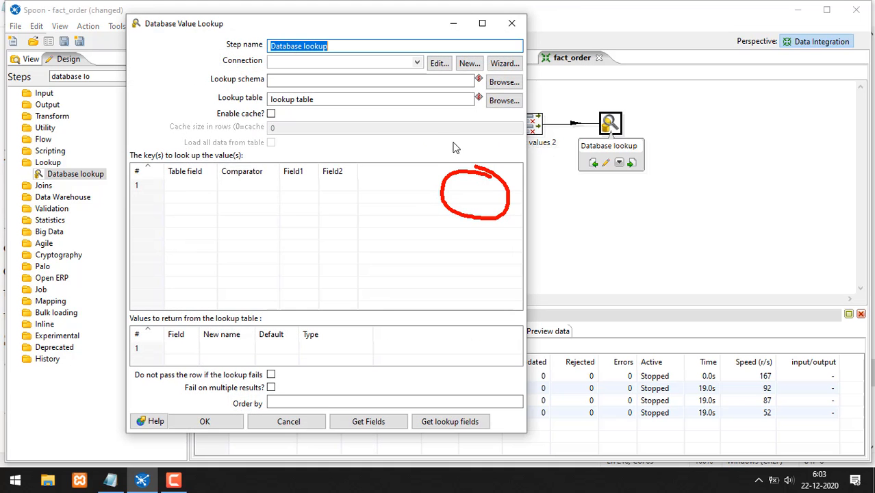
- Set the Database lookup connection to mysql_classicmodels_dwh1 and choose dim_product as the lookup table
left_click(416, 62)
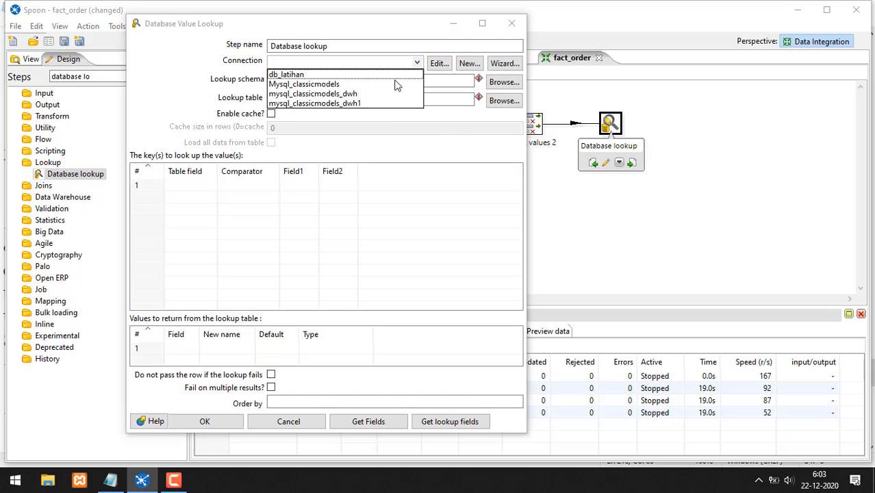
left_click(342, 103)
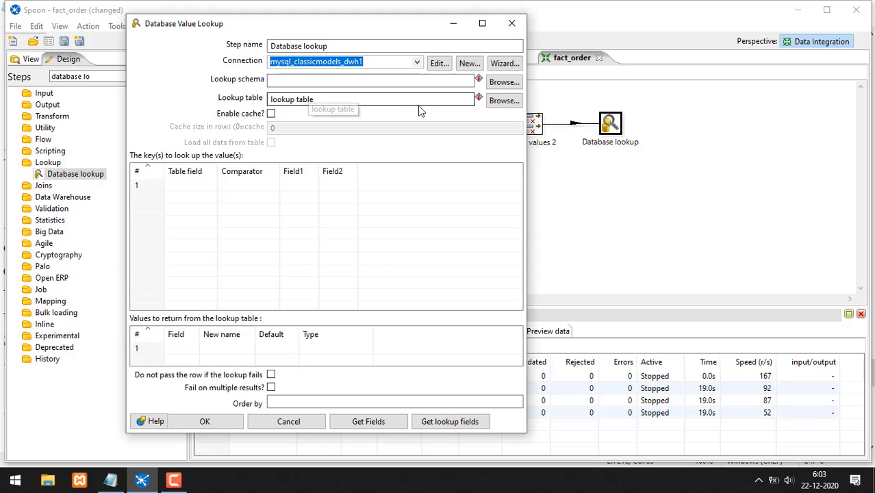
left_click(499, 101)
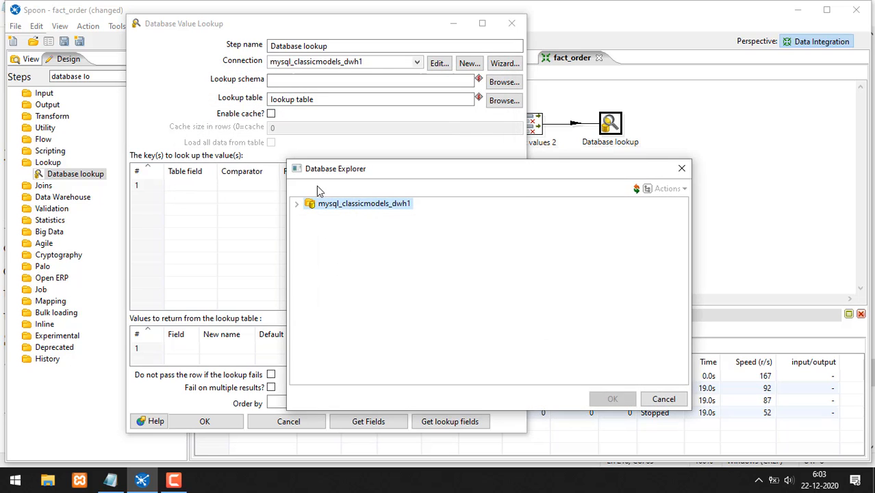
left_click(296, 204)
left_click(309, 228)
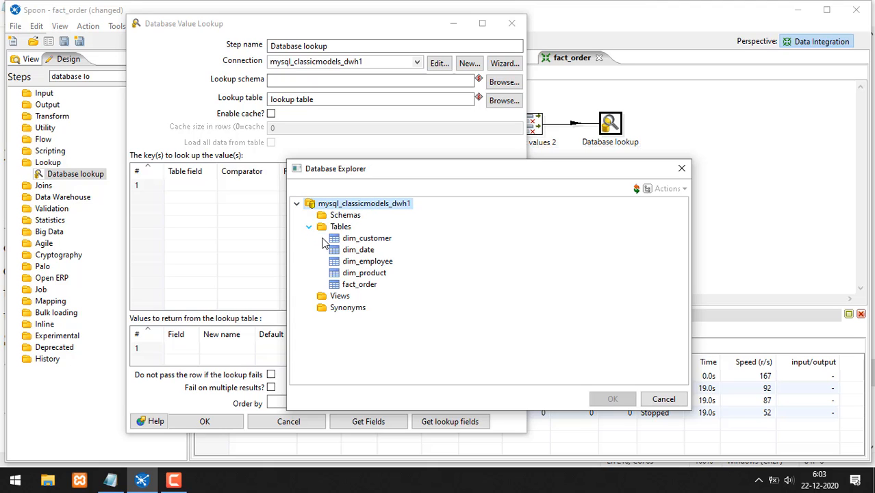
left_click(364, 272)
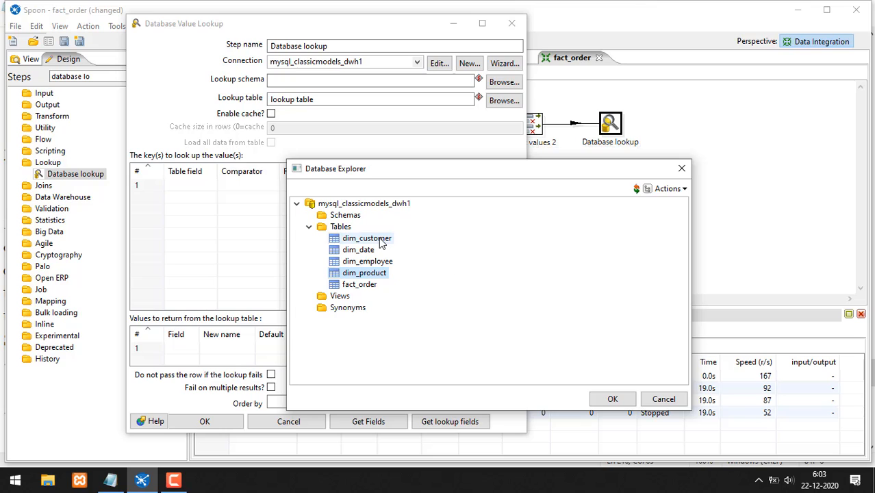
mouse_move(383, 224)
left_mouse_down()
mouse_move(331, 238)
mouse_move(338, 269)
mouse_move(368, 288)
mouse_move(413, 269)
mouse_move(391, 236)
left_mouse_up()
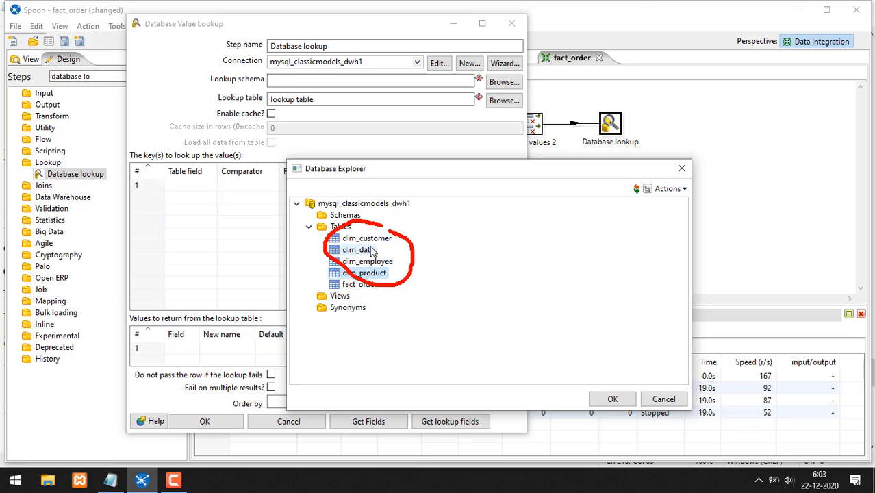
left_click(381, 261)
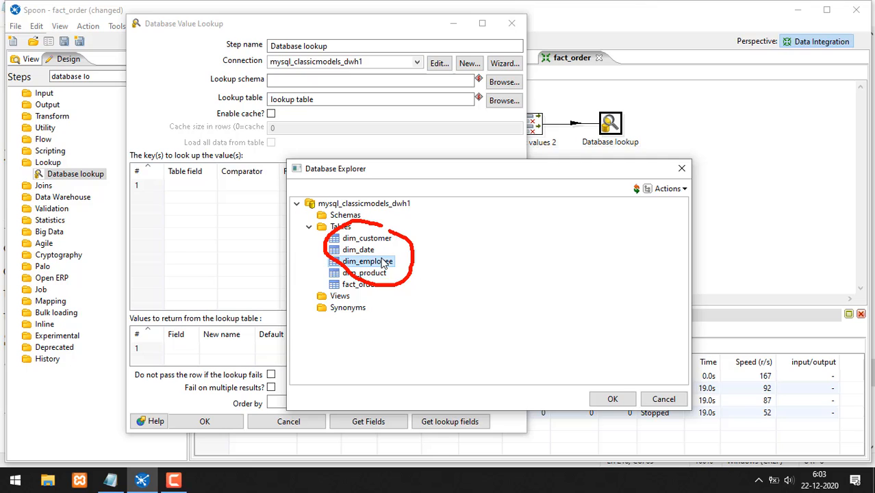
left_click(382, 273)
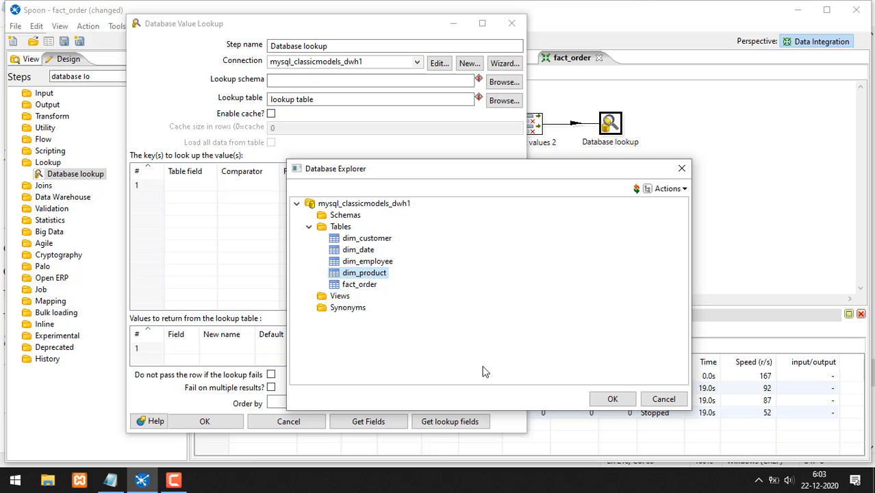
left_click(606, 403)
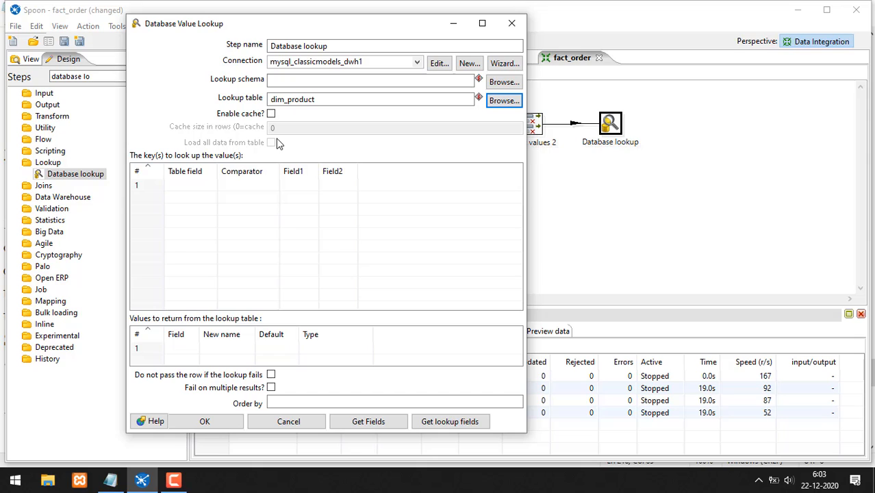
- Define the lookup key so the table field product_code is compared by = with the stream field product_code
left_click(212, 192)
left_click(211, 189)
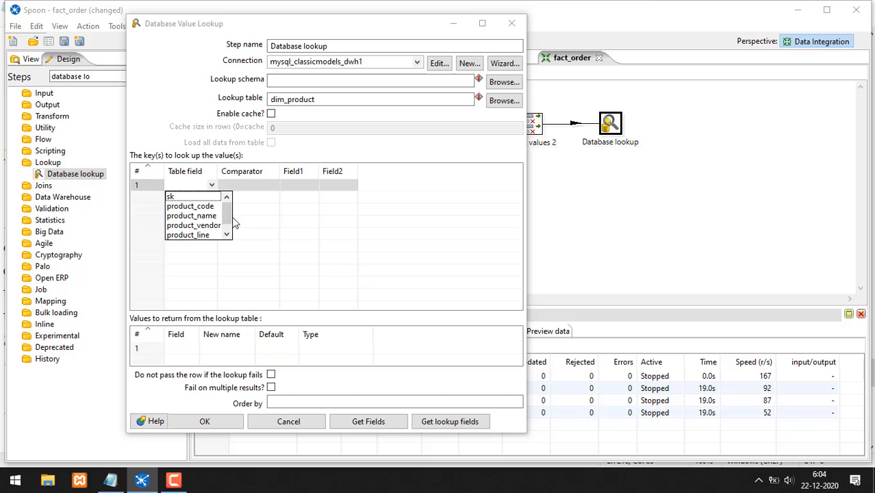
left_click(210, 206)
left_click(251, 187)
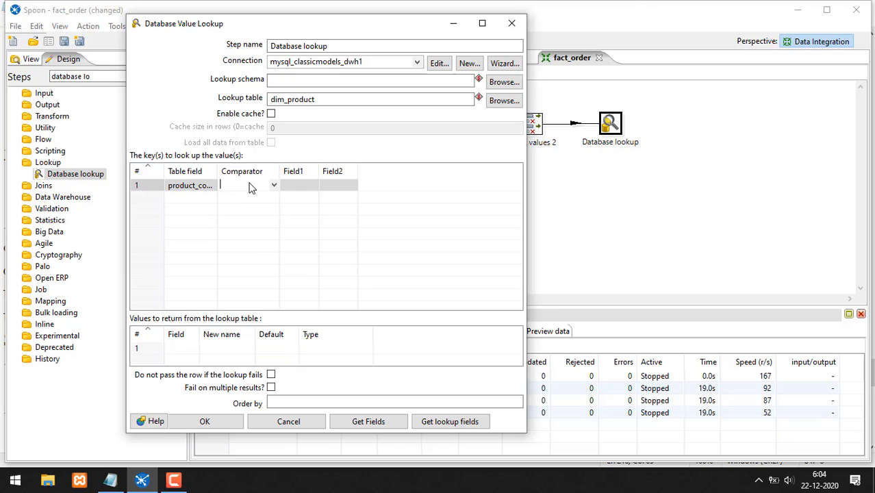
type("=")
left_click(303, 185)
left_click(313, 185)
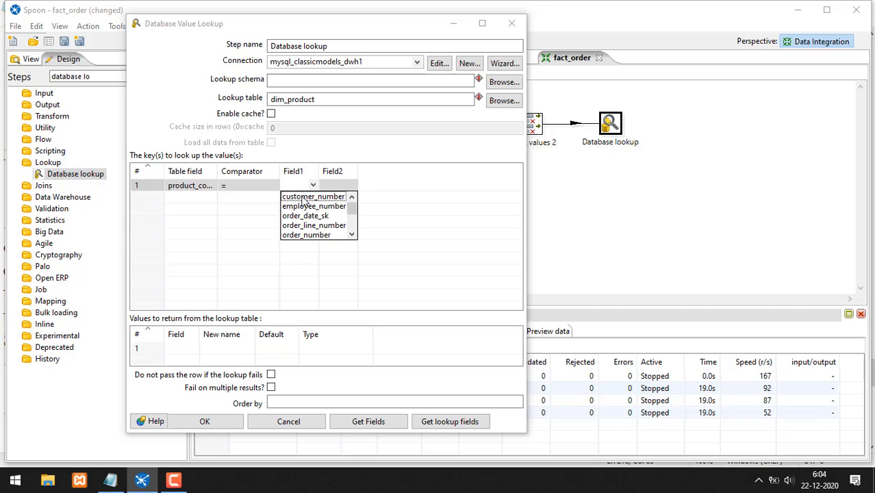
scroll(303, 233, "down", 1)
scroll(302, 232, "down", 5)
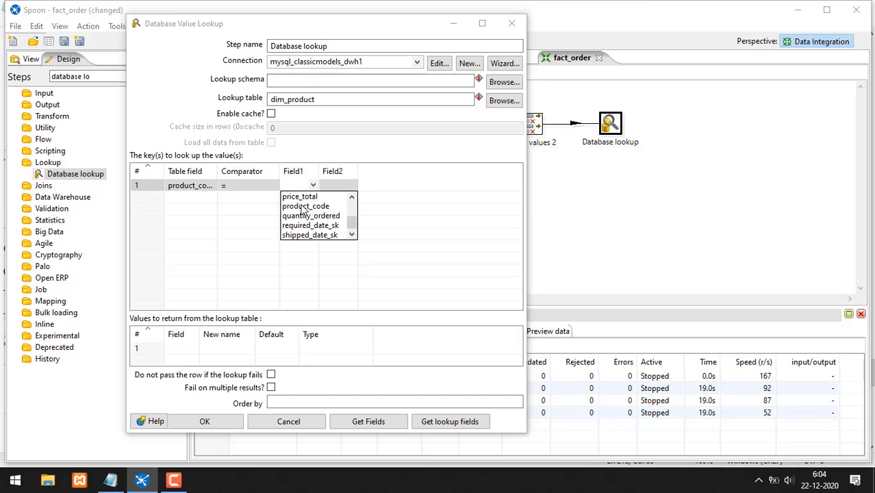
left_click(301, 206)
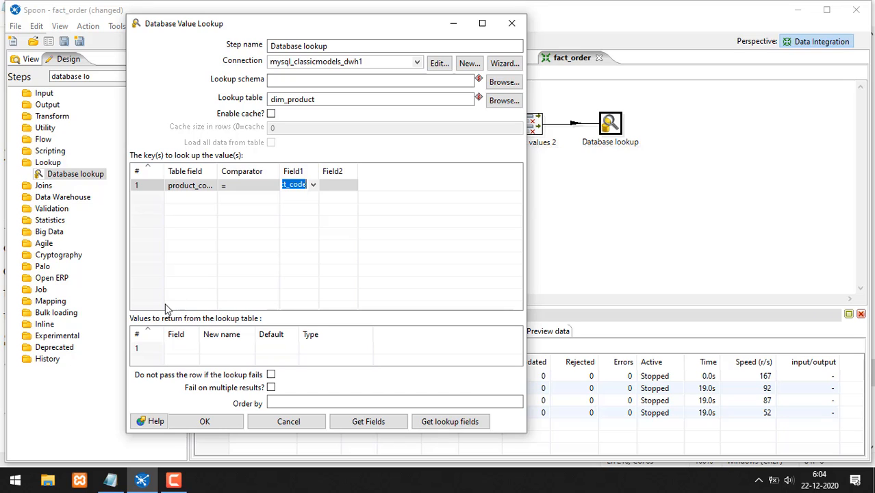
- Return the sk field from the lookup table under the new name product_sk
left_click(193, 348)
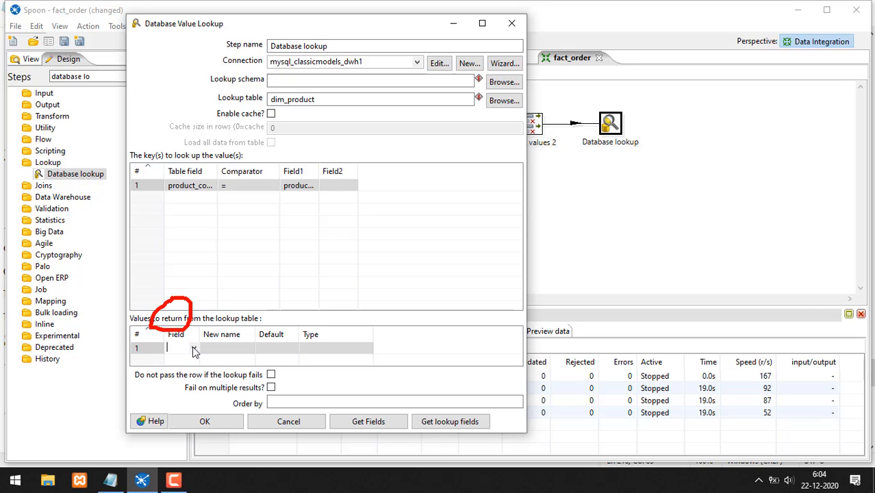
left_click(194, 349)
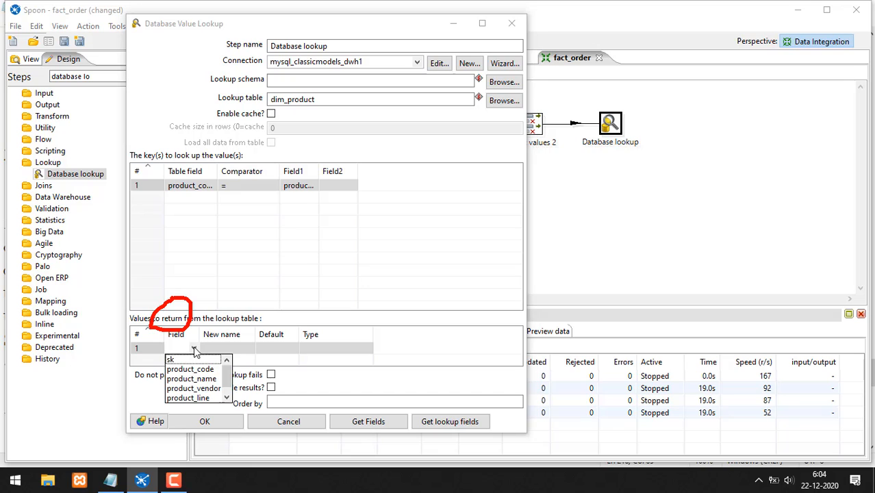
left_click(190, 360)
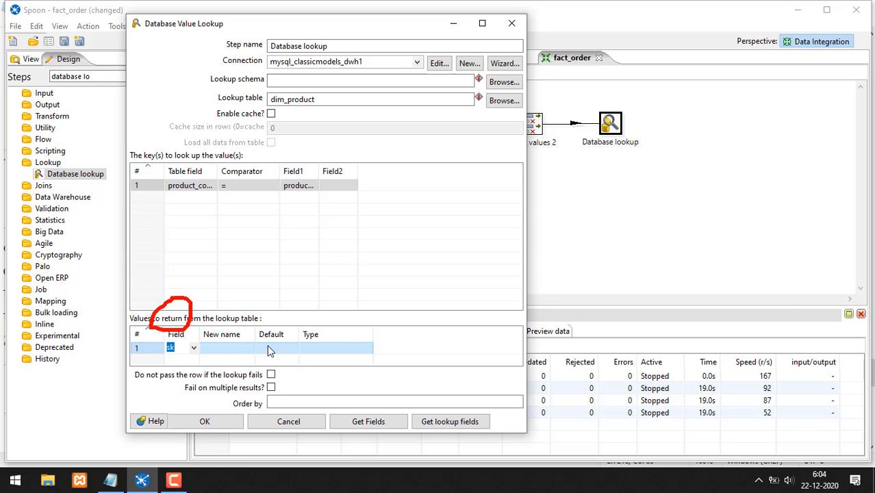
left_click(233, 349)
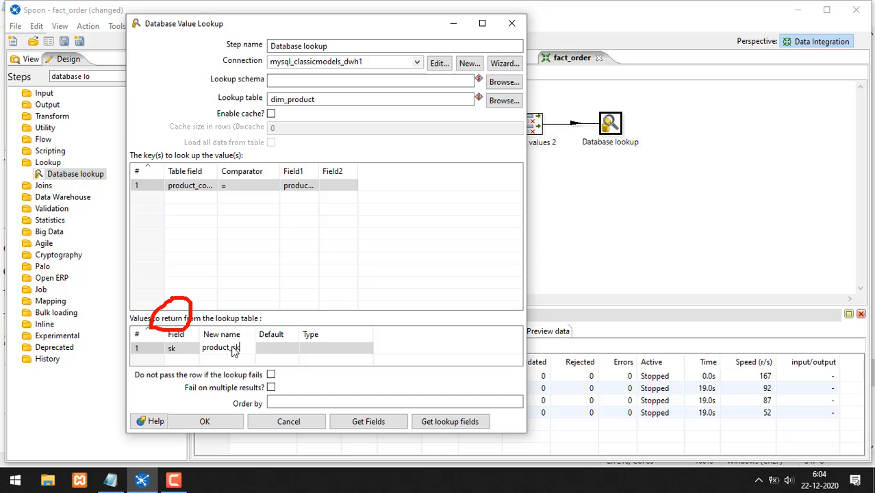
- Widen the Table field and Field1 columns of the lookup key table to read the full field names
left_click(244, 217)
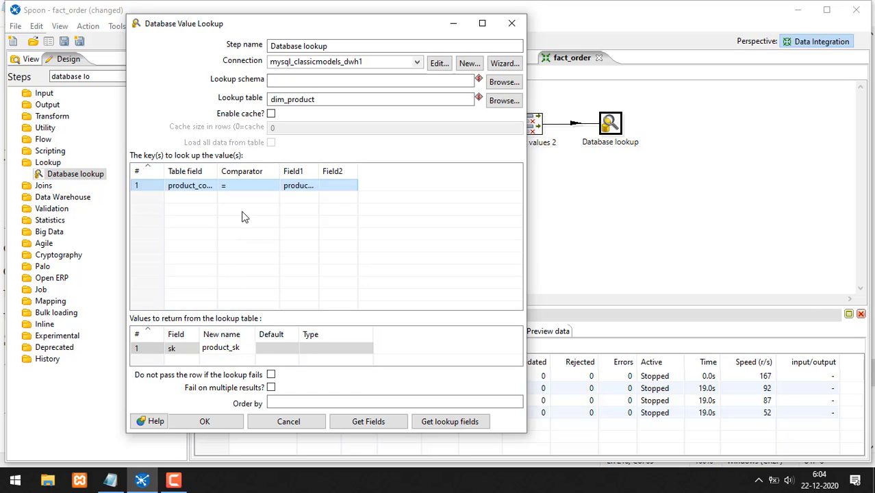
left_click_drag(218, 170, 241, 170)
left_click_drag(301, 171, 326, 170)
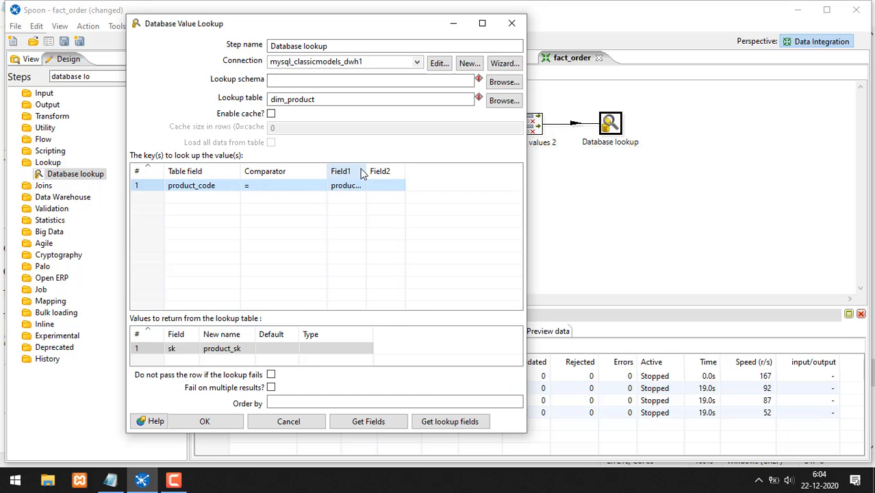
left_click_drag(366, 171, 411, 171)
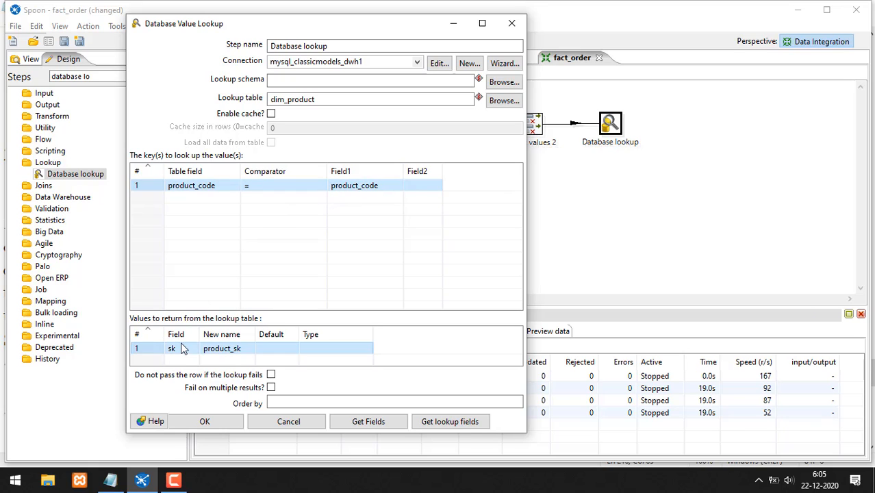
mouse_move(183, 340)
left_mouse_down()
mouse_move(158, 336)
mouse_move(186, 363)
mouse_move(198, 346)
mouse_move(179, 335)
left_mouse_up()
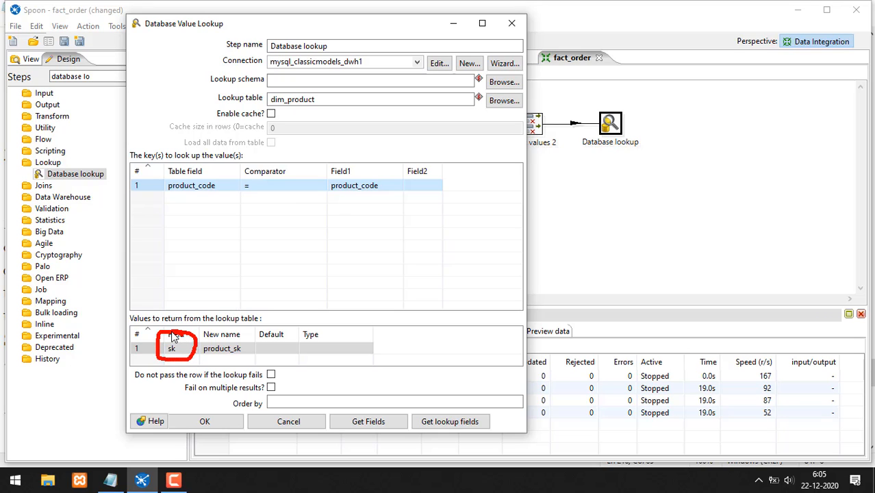
mouse_move(179, 341)
left_mouse_down()
mouse_move(186, 366)
mouse_move(219, 371)
mouse_move(222, 360)
left_mouse_up()
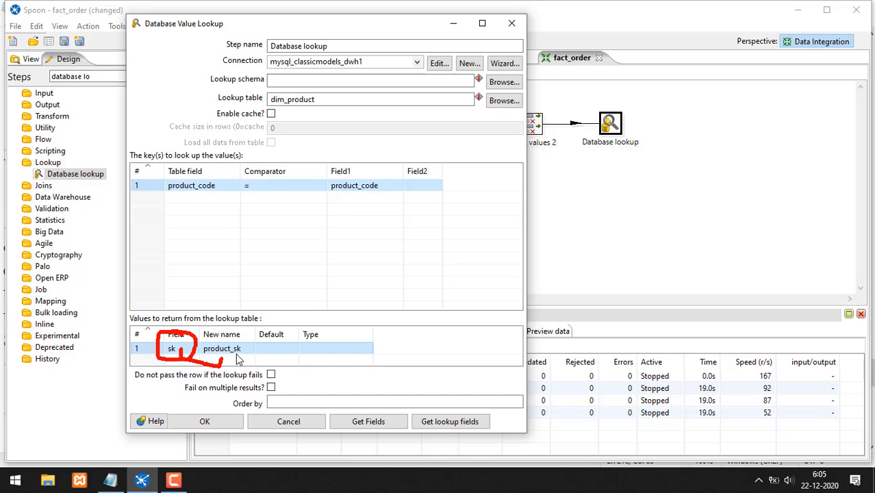
key("Escape")
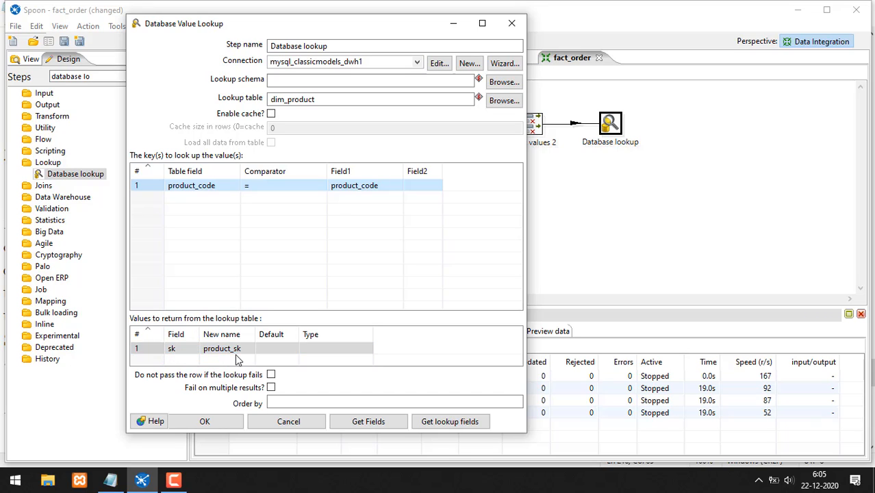
left_click_drag(198, 348, 238, 348)
left_click(218, 349)
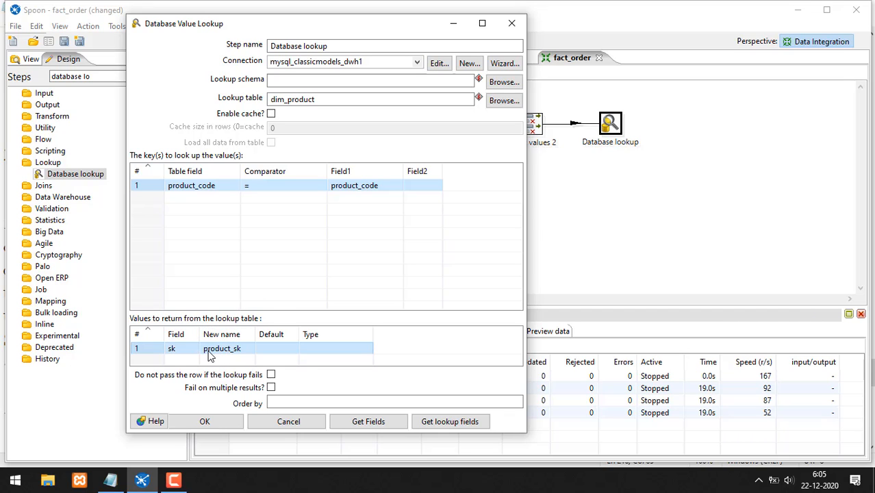
left_click_drag(207, 351, 231, 353)
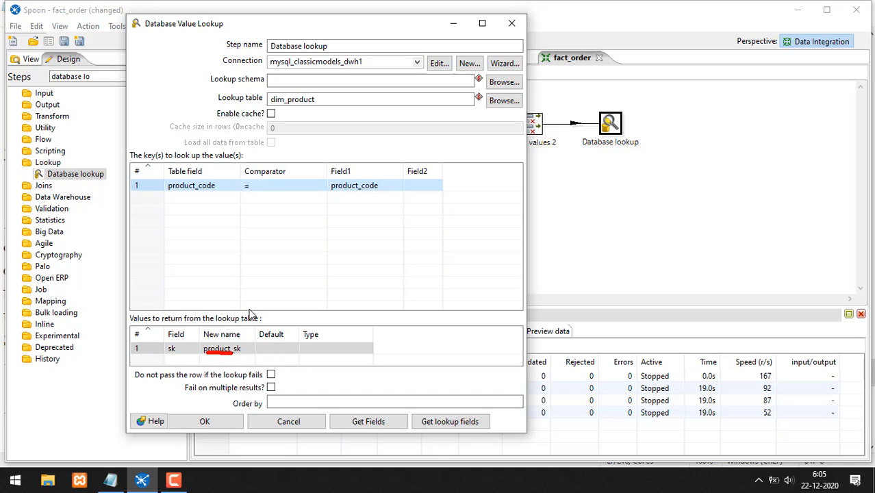
- Set the type of the returned product_sk field to Integer, accept the lookup settings and save the transformation
left_click(319, 351)
left_click(321, 355)
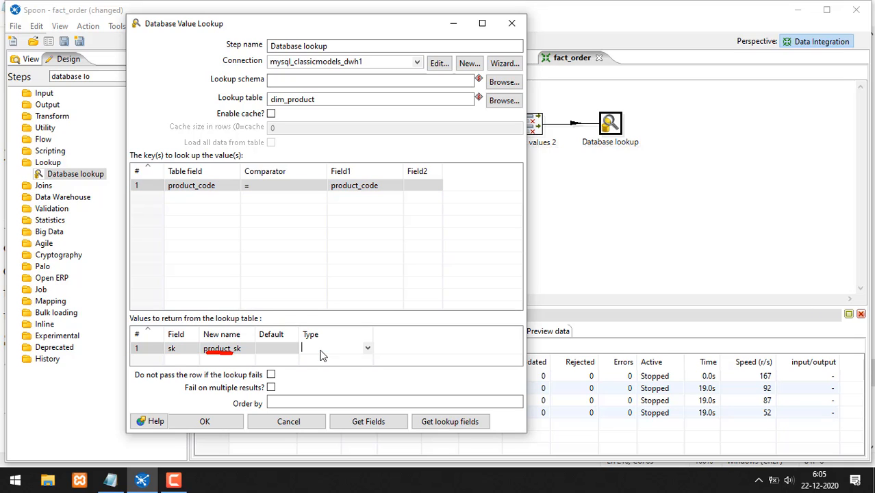
left_click(367, 350)
left_click(320, 398)
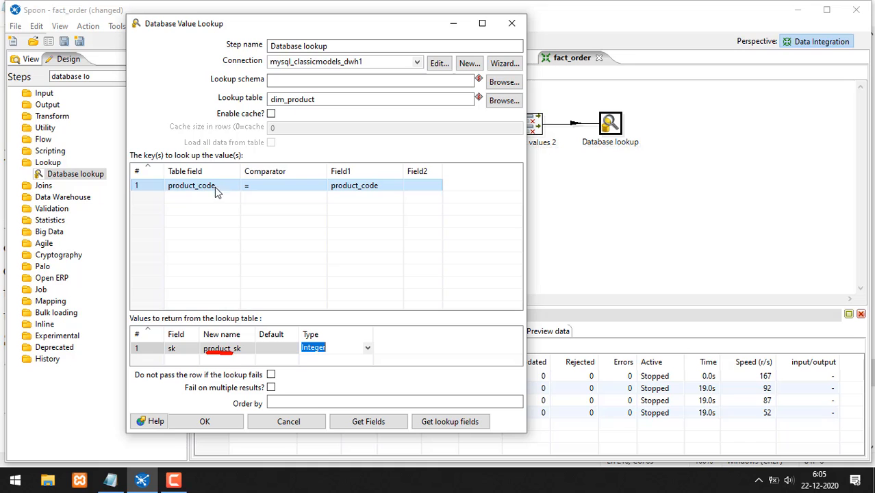
left_click(204, 421)
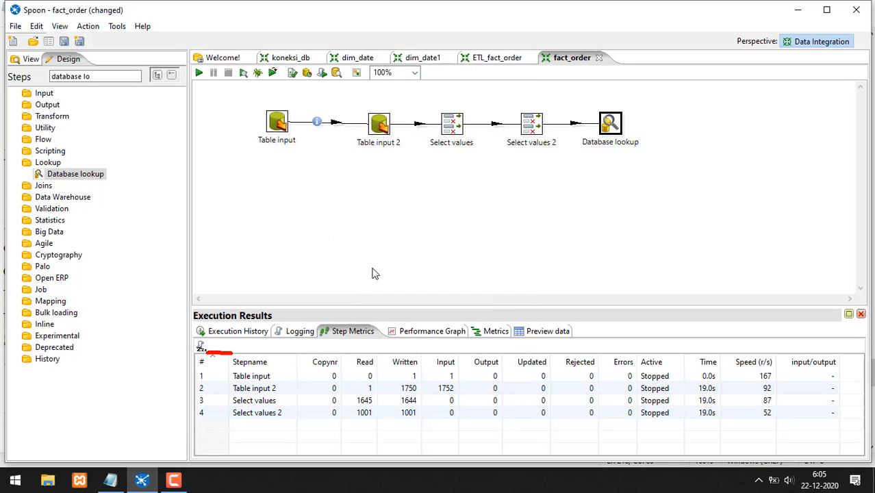
left_click(63, 42)
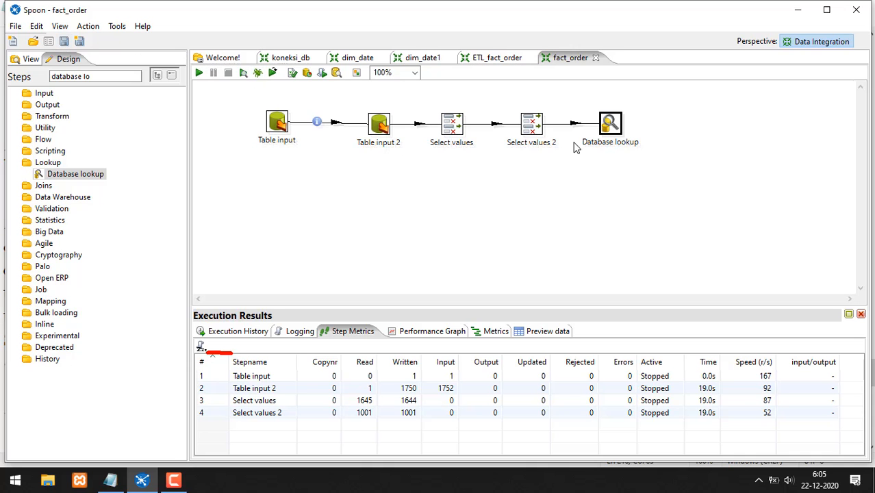
- Preview 1000 rows of the Database lookup step, compare the product_code and product_sk columns, and stop the preview
right_click(608, 130)
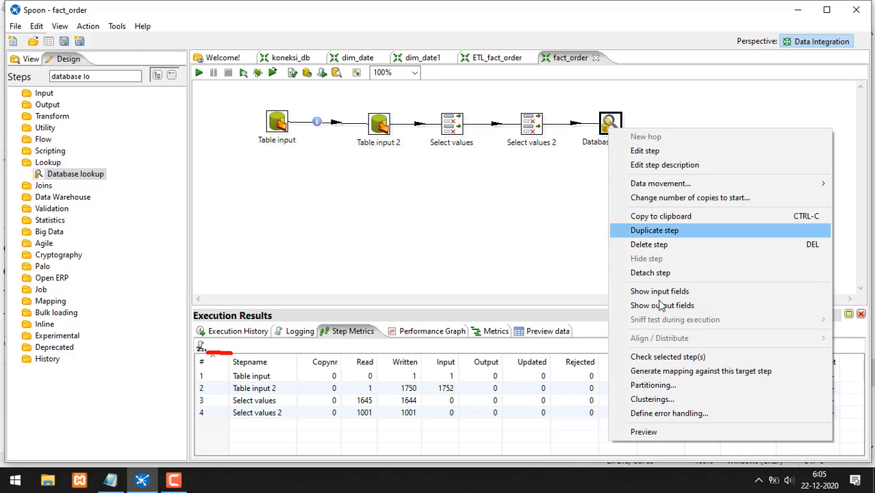
left_click(678, 434)
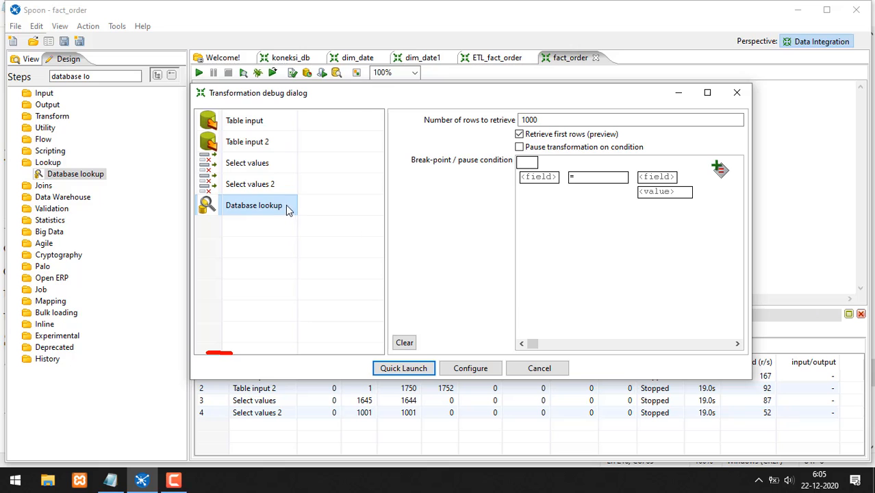
left_click(403, 368)
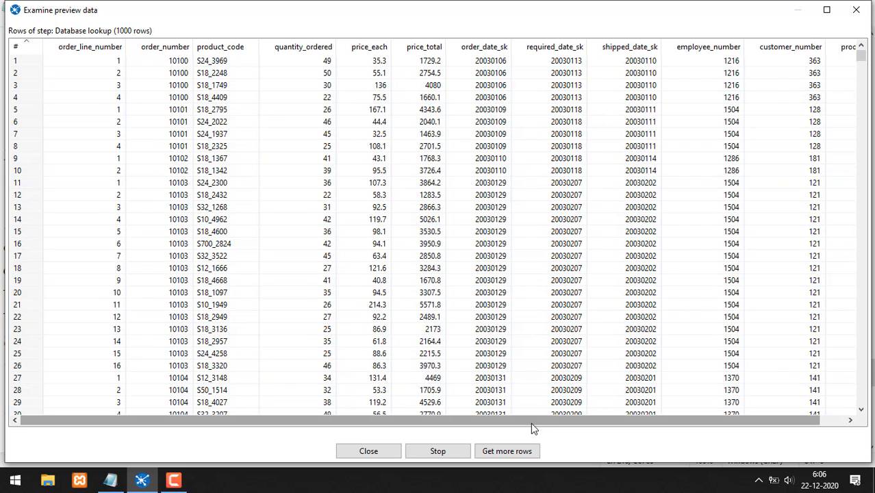
left_click_drag(531, 422, 642, 429)
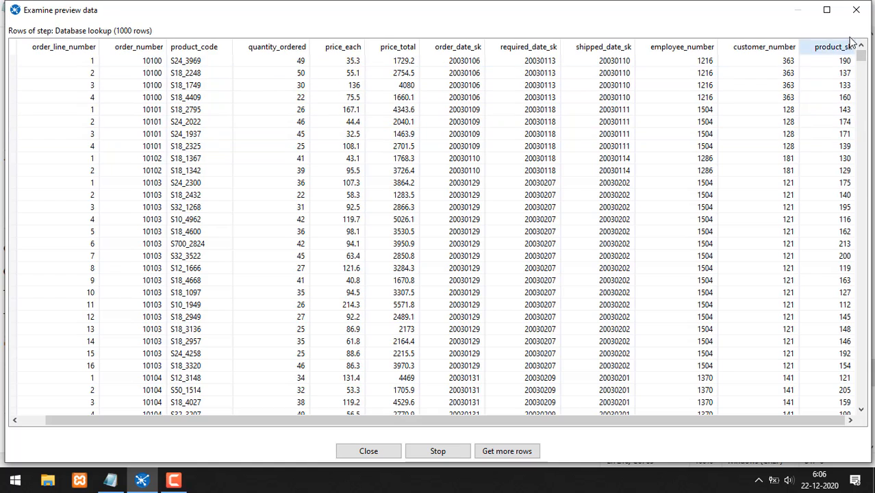
mouse_move(841, 31)
left_mouse_down()
mouse_move(822, 41)
mouse_move(848, 90)
mouse_move(843, 32)
left_mouse_up()
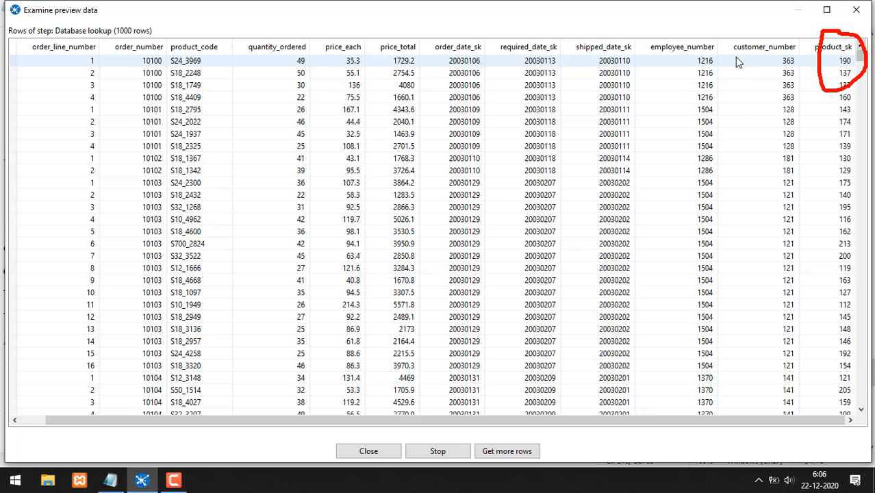
mouse_move(174, 29)
left_mouse_down()
mouse_move(227, 63)
mouse_move(216, 28)
left_mouse_up()
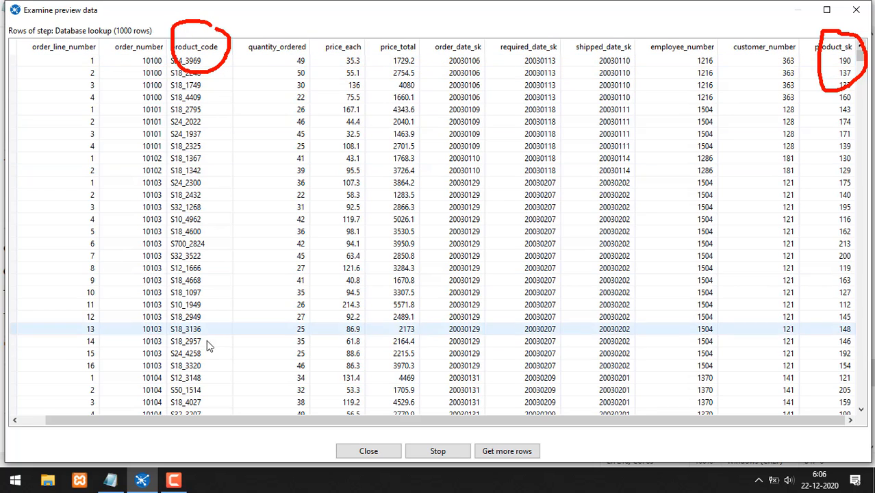
left_click(427, 456)
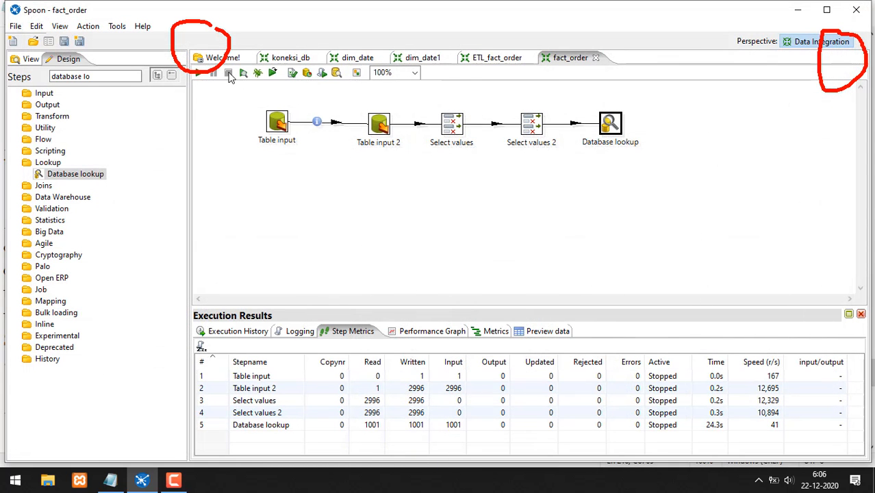
- Following the reference flow ETL_fact_order, add a second Database lookup to fact_order and connect the first lookup's main output to it
left_click(481, 60)
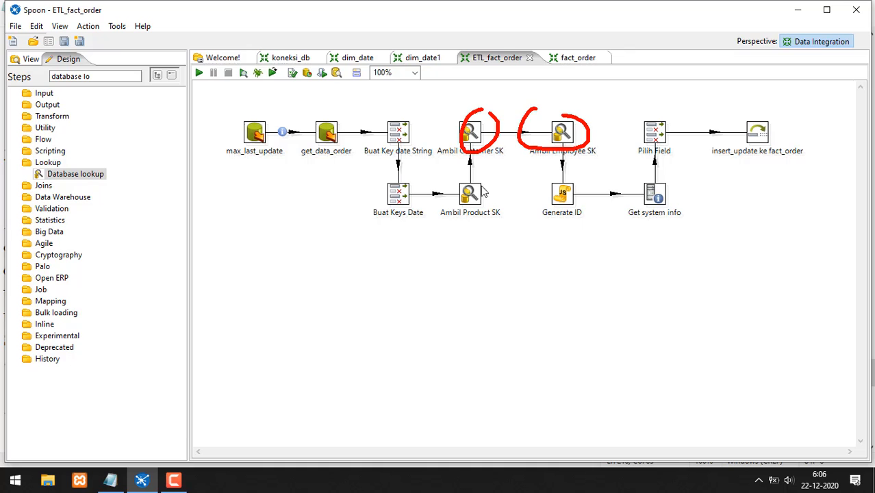
left_click(574, 58)
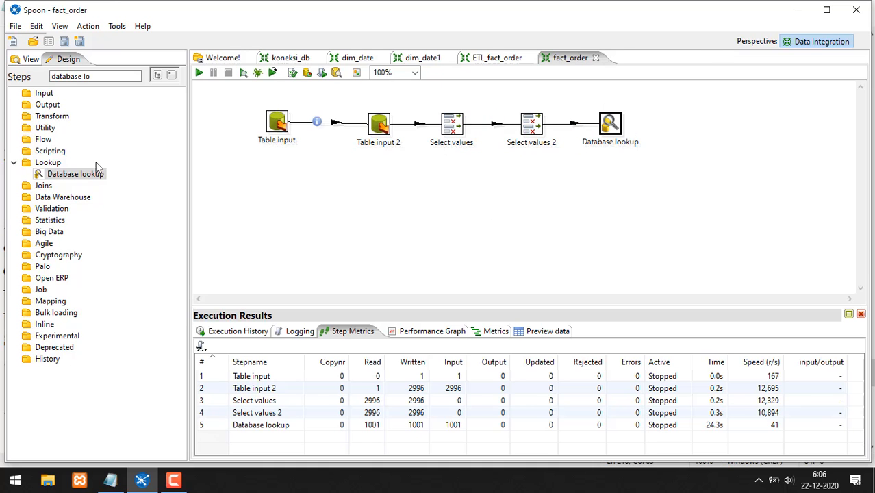
left_click_drag(77, 174, 698, 119)
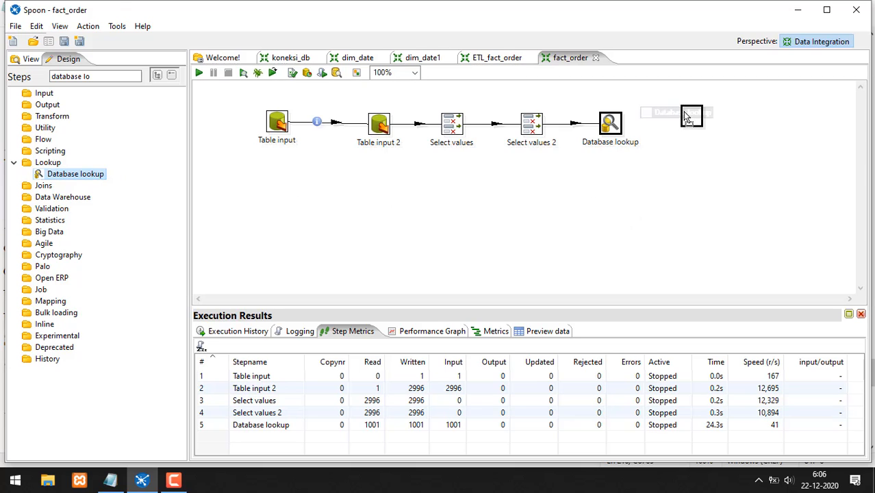
mouse_move(611, 122)
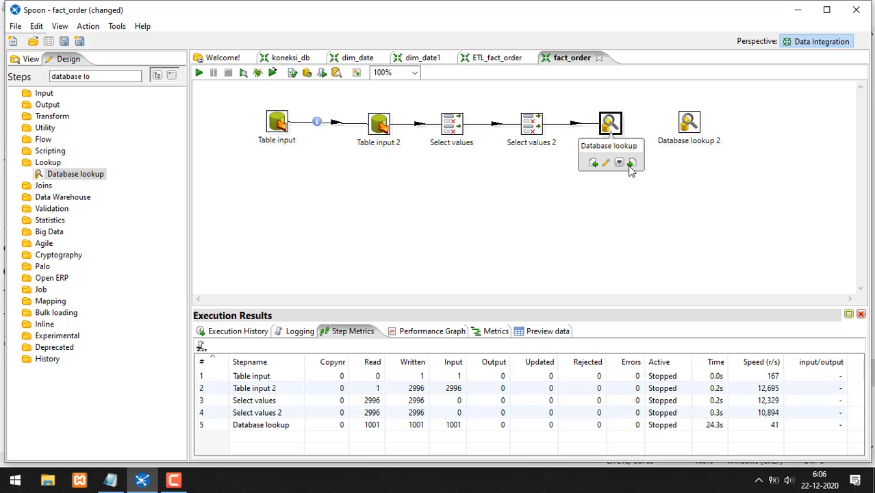
left_click_drag(631, 164, 688, 126)
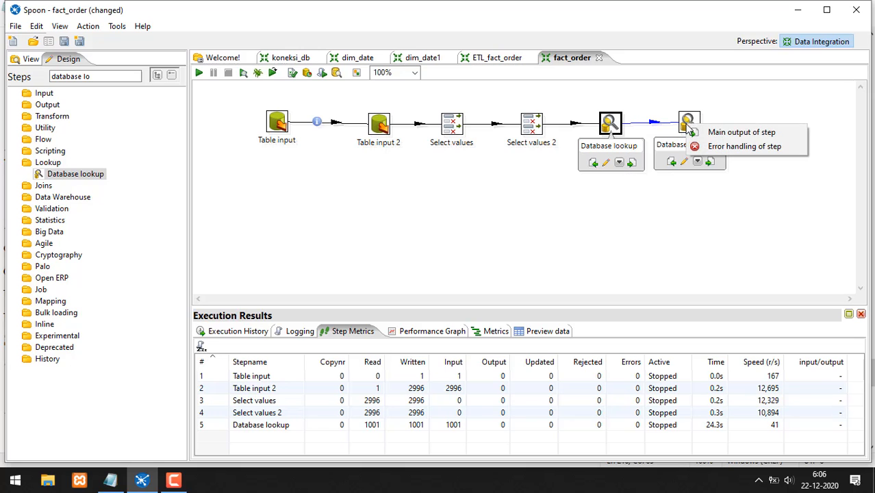
left_click(705, 135)
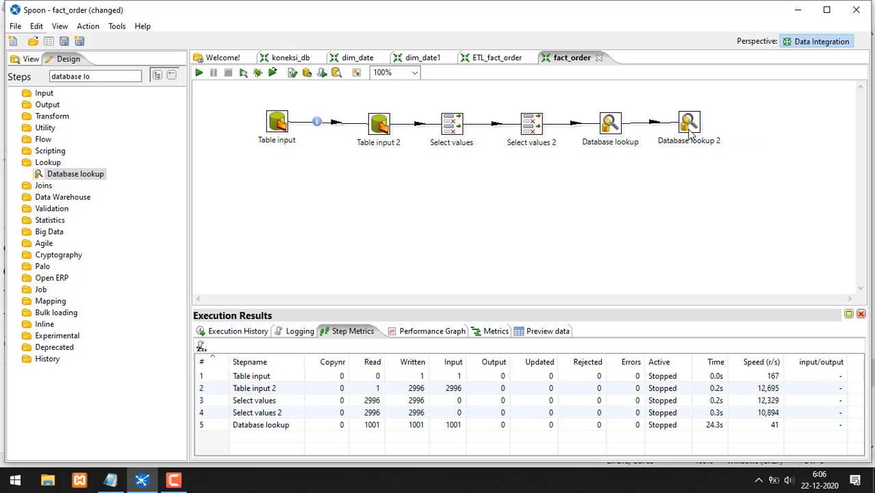
left_click_drag(698, 135, 701, 139)
- Set the connection of Database lookup 2 to mysql_classicmodels_dwh1
double_click(701, 130)
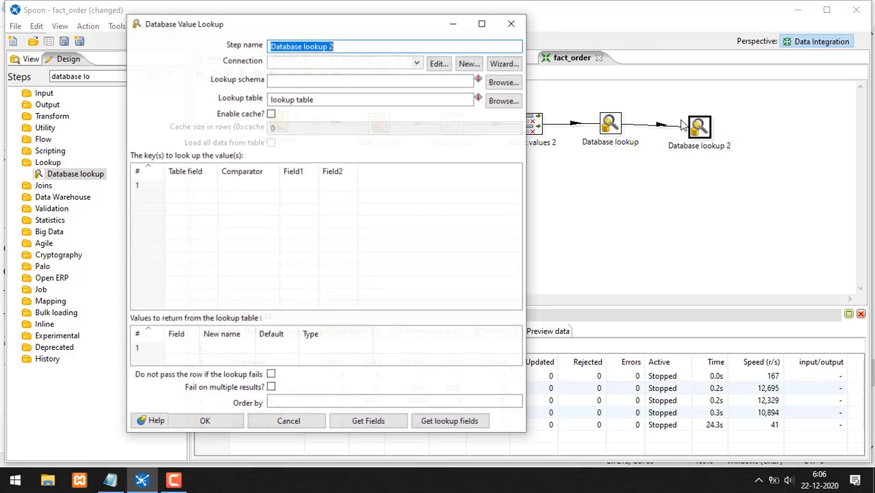
left_click(414, 63)
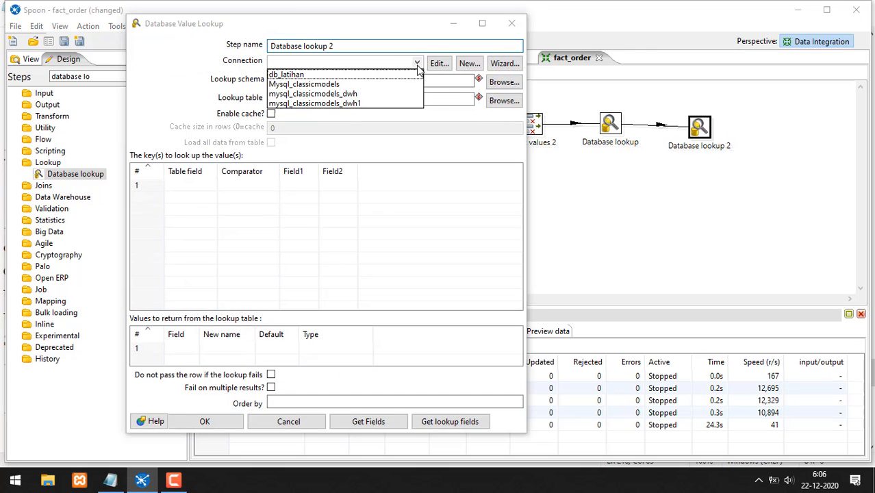
left_click(336, 104)
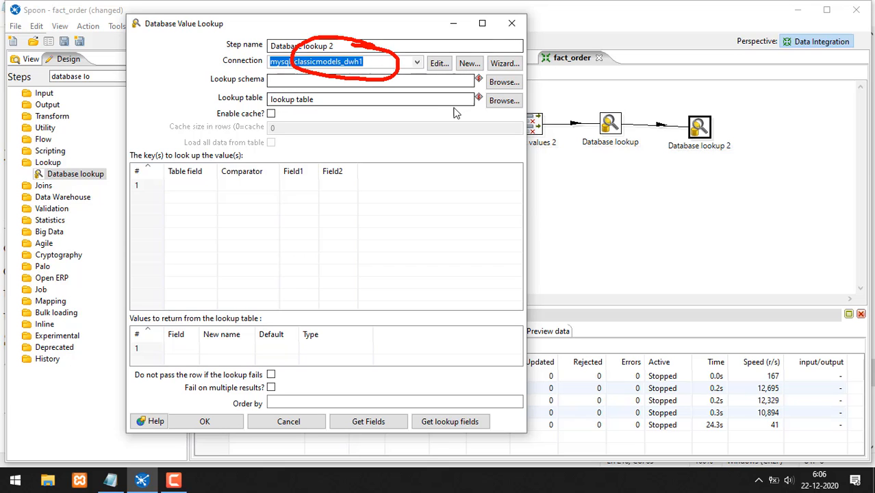
- Browse the tables of mysql_classicmodels_dwh1 and choose dim_employee as the lookup table
left_click(494, 103)
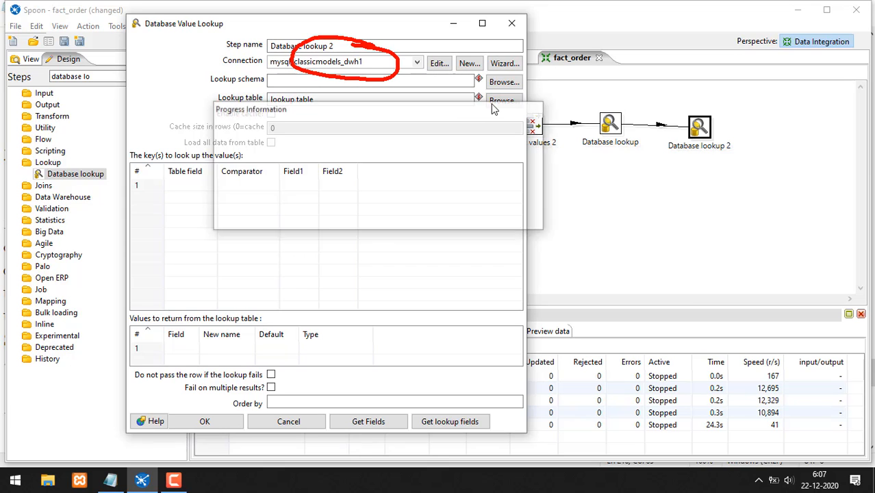
left_click(297, 204)
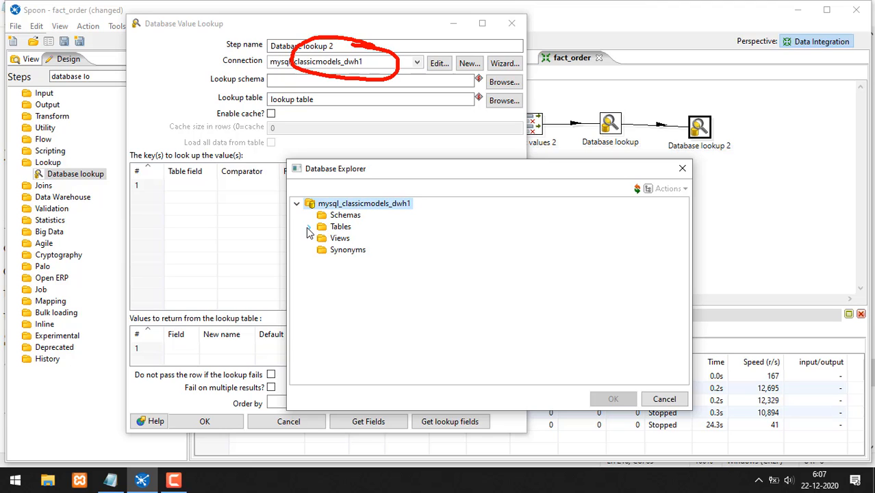
left_click(308, 228)
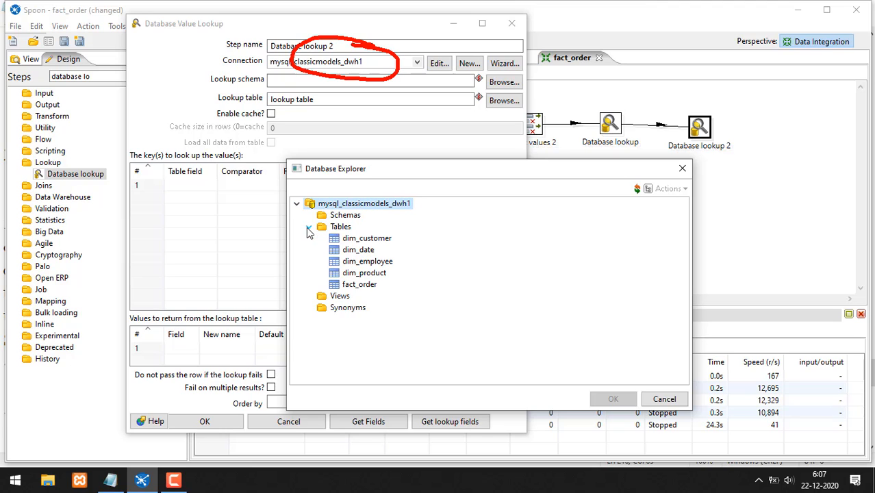
left_click(357, 286)
mouse_move(357, 285)
left_mouse_down()
mouse_move(373, 288)
mouse_move(335, 285)
left_mouse_up()
left_click_drag(410, 237, 396, 279)
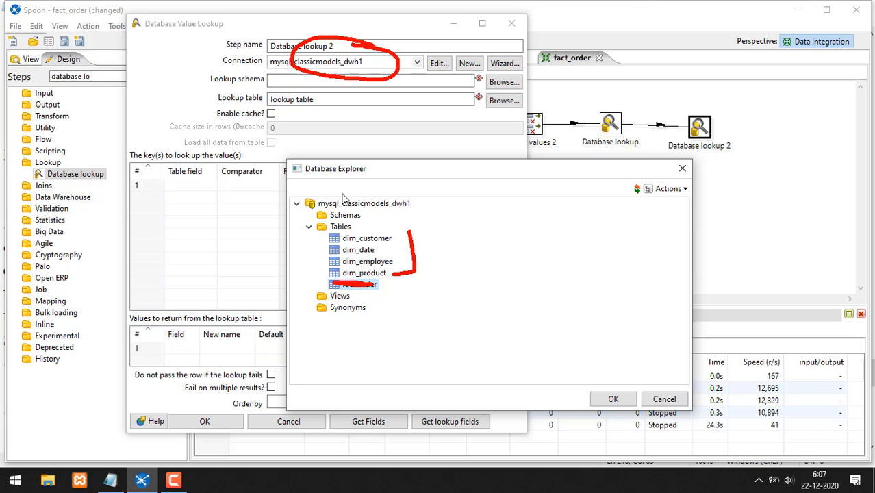
mouse_move(383, 182)
left_mouse_down()
mouse_move(331, 213)
mouse_move(395, 189)
left_mouse_up()
key("Escape")
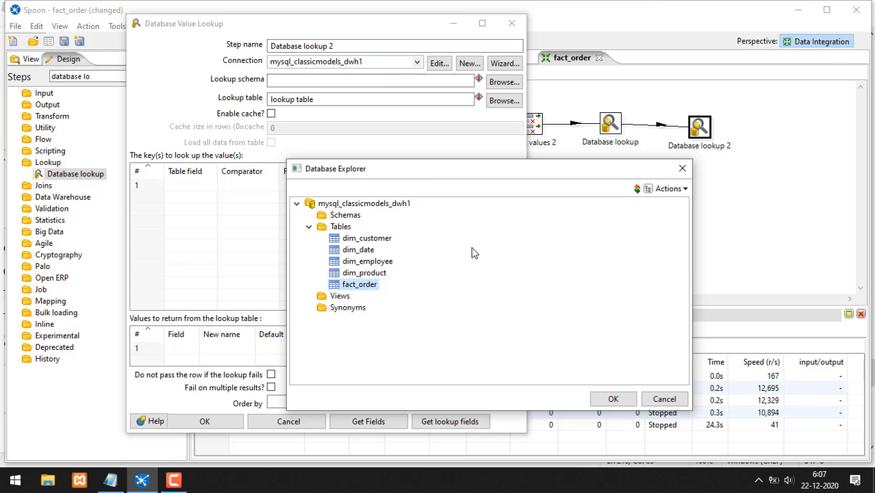
left_click(367, 264)
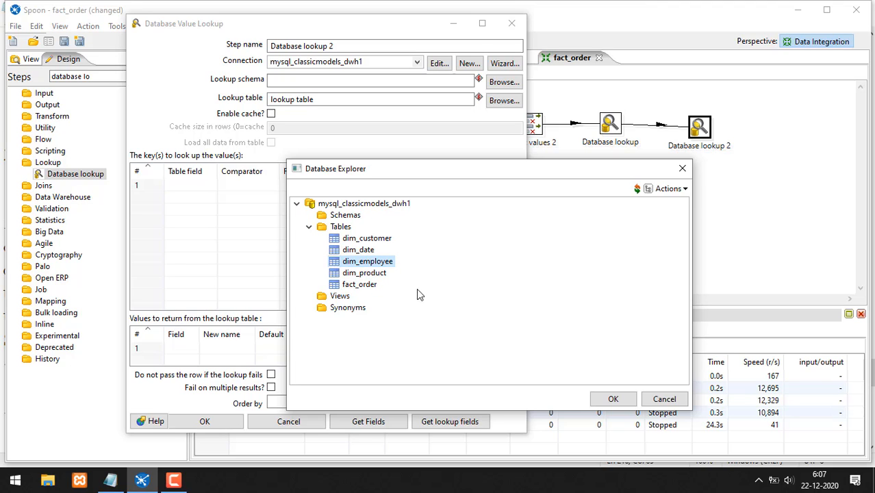
left_click(611, 399)
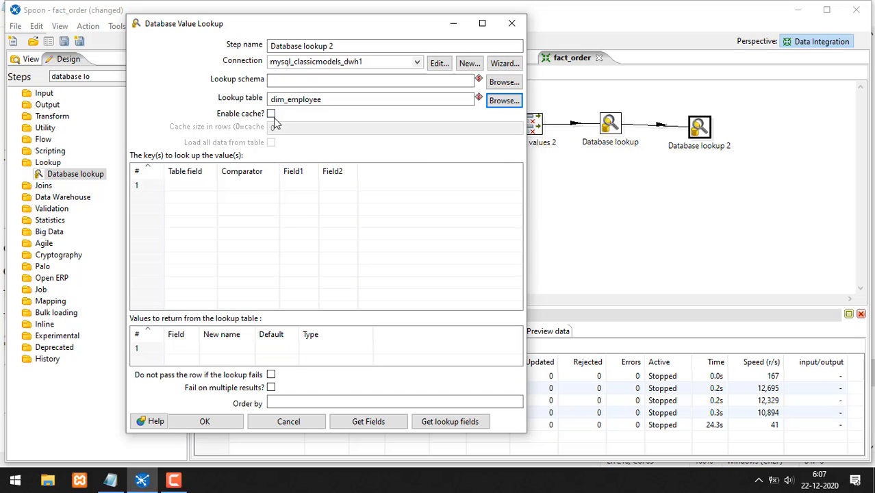
- Define the lookup key so the table field employee_number is compared by = with the stream field employee_number
left_click(206, 185)
left_click(213, 185)
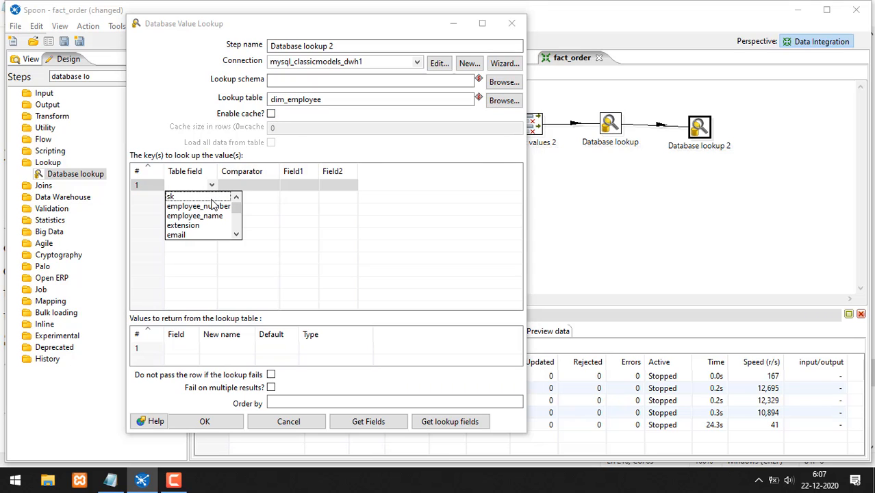
left_click(198, 206)
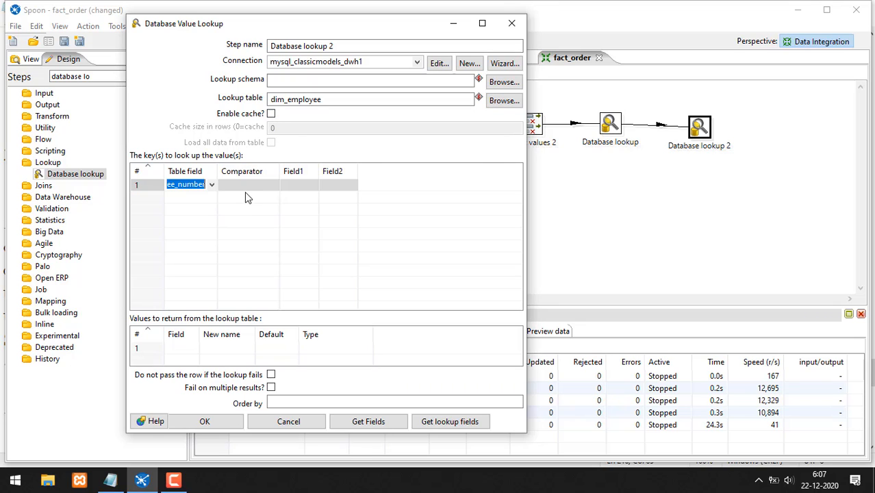
left_click(252, 185)
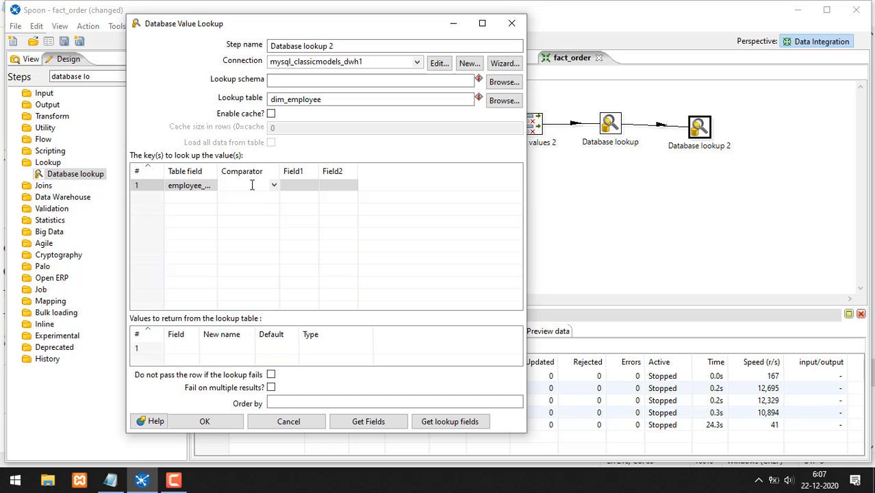
left_click(317, 187)
left_click(316, 183)
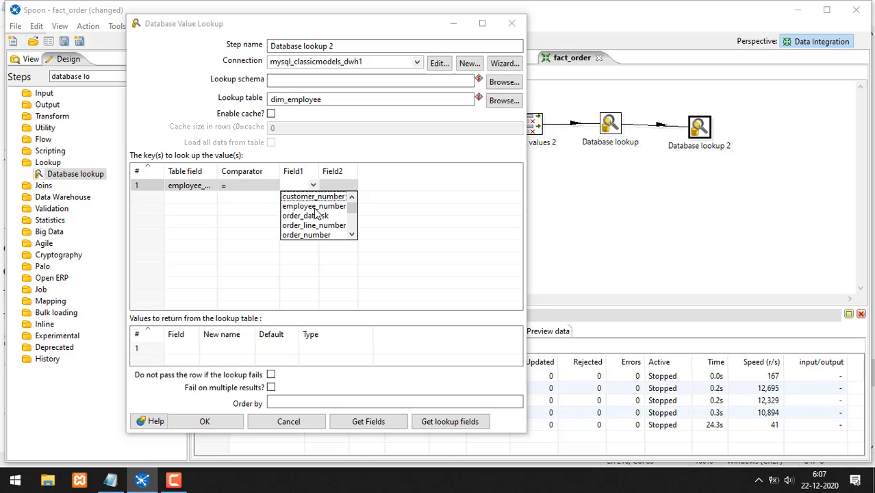
left_click(315, 206)
- Return the sk field from dim_employee under the new name employee_sk
left_click(191, 355)
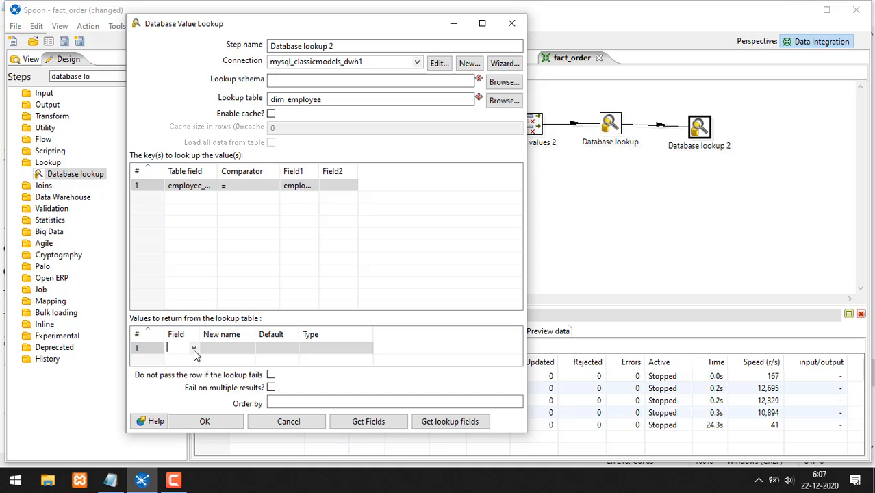
left_click(194, 348)
left_click(202, 360)
left_click(215, 348)
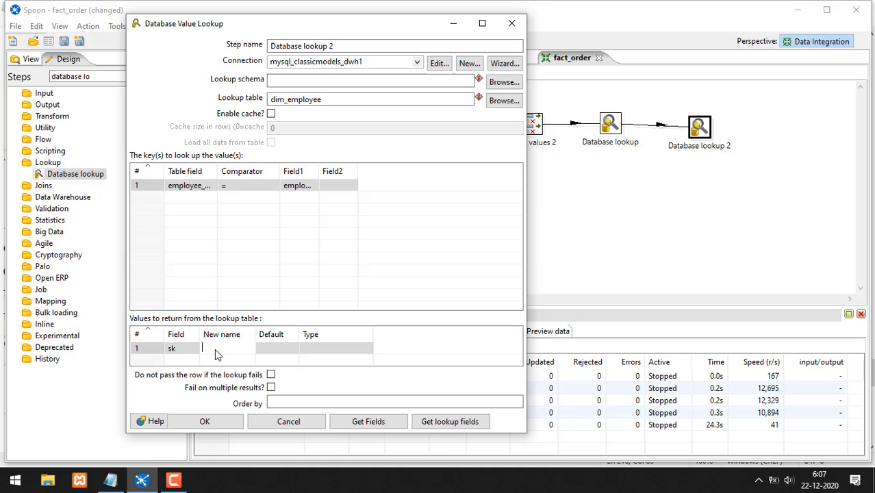
type("employee_sk")
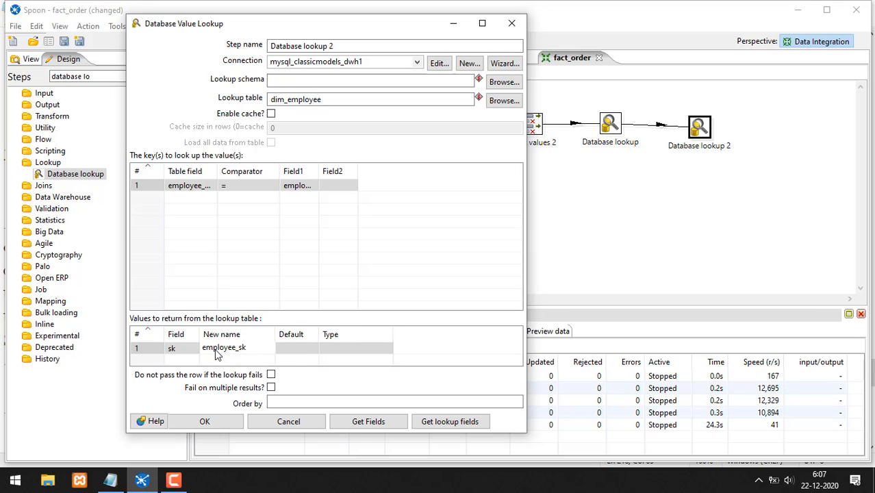
- Set the type of the returned employee_sk field to Integer and accept the lookup settings
left_click(384, 347)
left_click(388, 347)
left_click(343, 397)
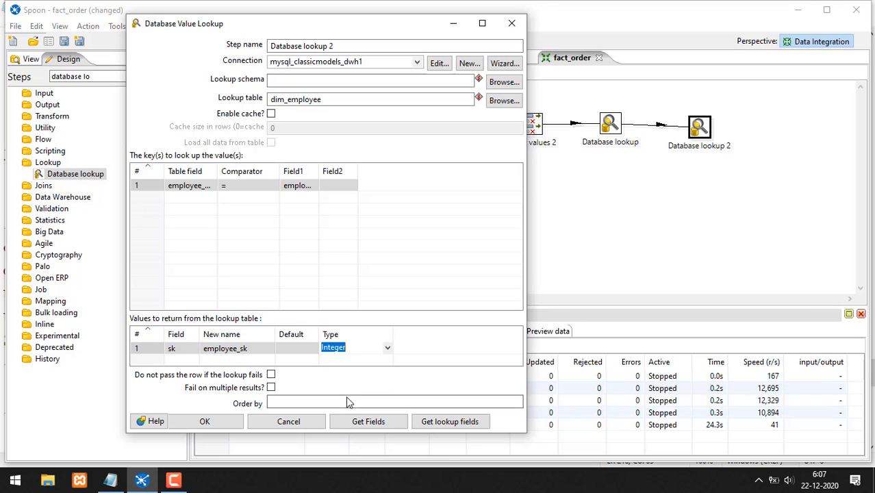
left_click(230, 422)
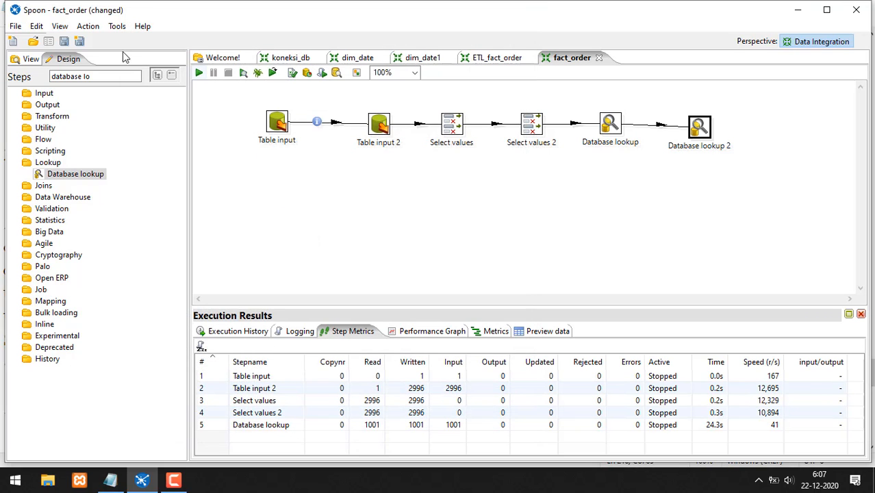
- Save the fact_order transformation and preview the output rows of the Database lookup 2 step with a quick launch
left_click(64, 41)
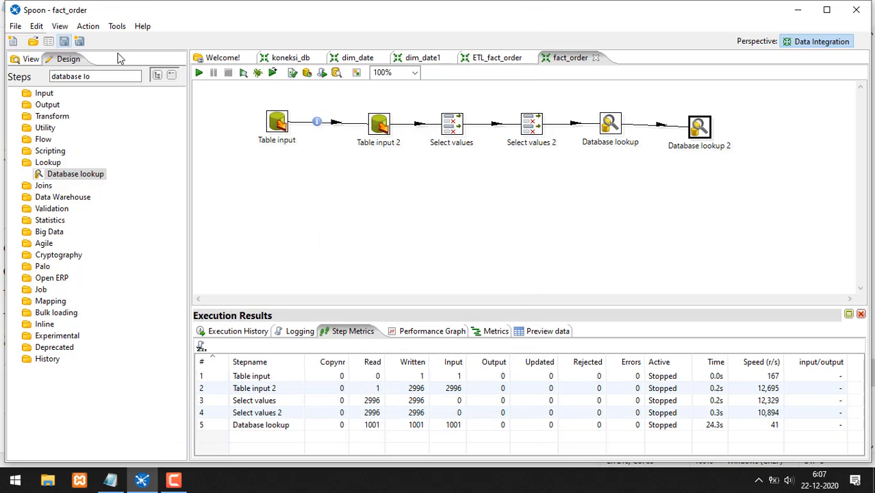
right_click(701, 130)
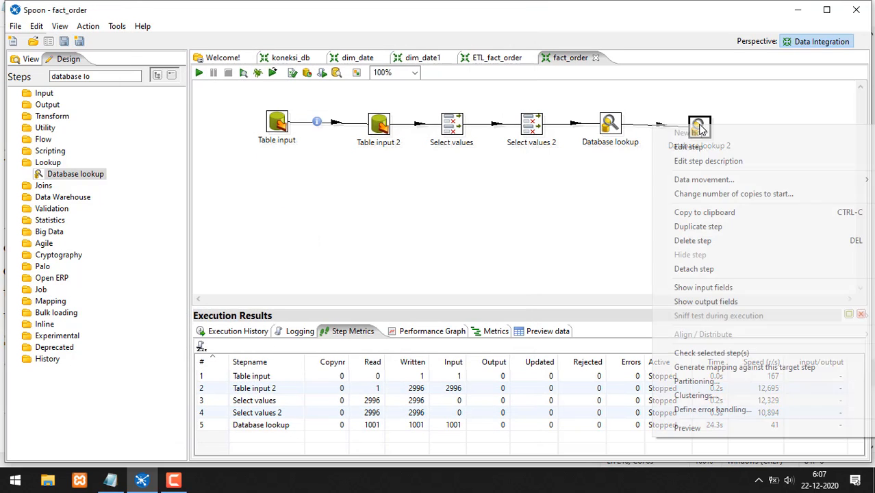
left_click(686, 427)
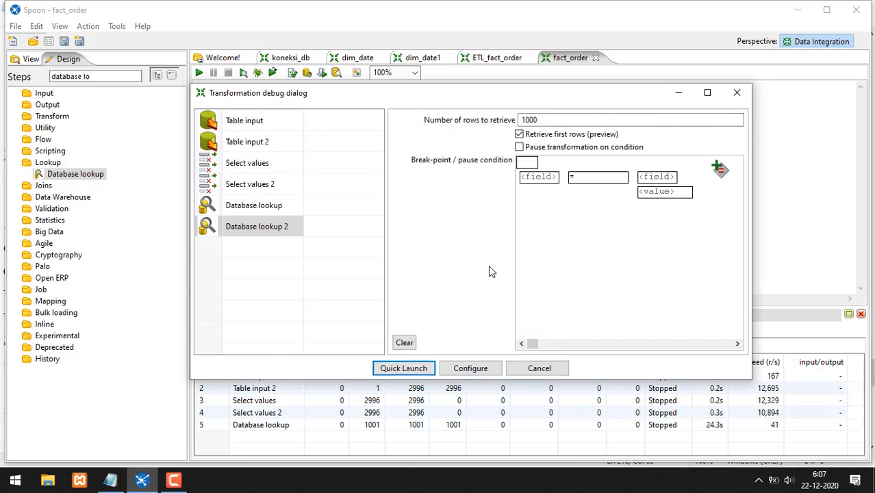
left_click(404, 368)
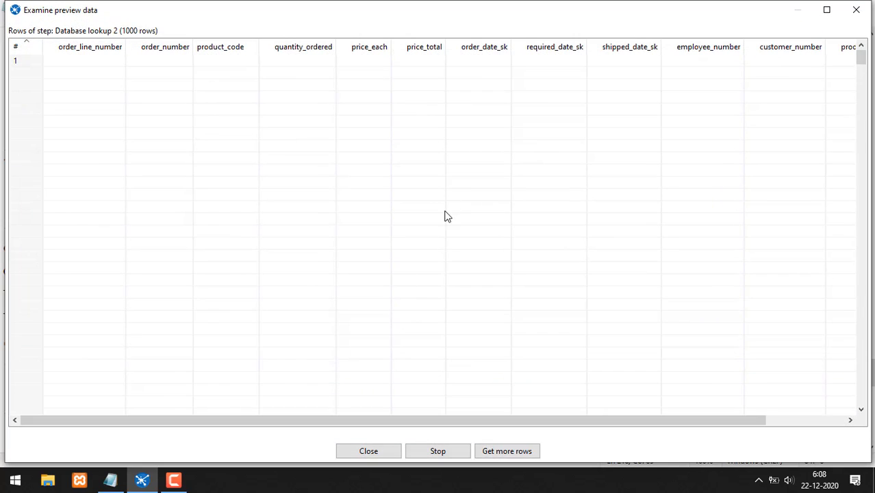
left_click_drag(651, 421, 815, 428)
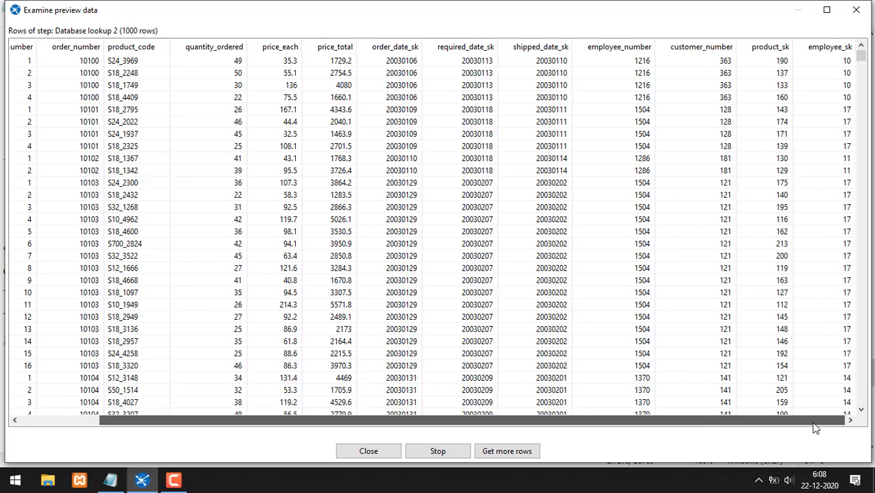
- Examine the employee_sk column in the Database lookup 2 preview data, and stop the preview
mouse_move(842, 48)
left_mouse_down()
mouse_move(809, 52)
mouse_move(826, 133)
mouse_move(829, 27)
mouse_move(825, 47)
left_mouse_up()
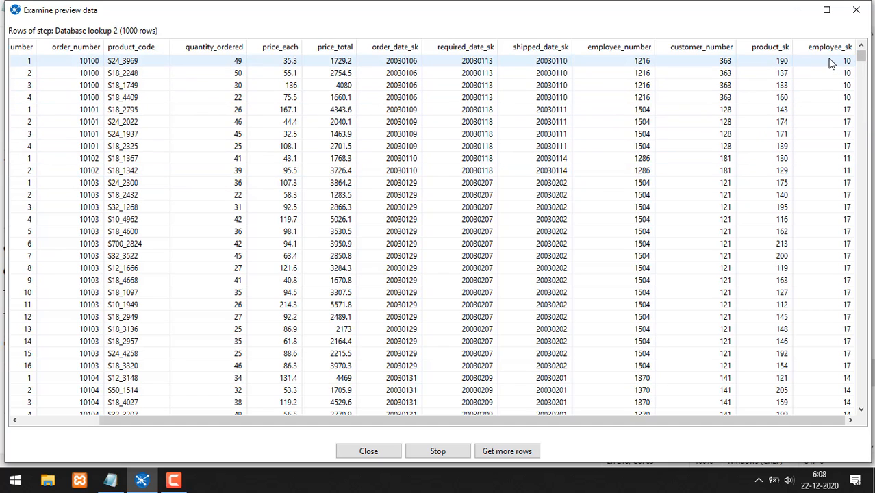
left_click_drag(829, 59, 828, 89)
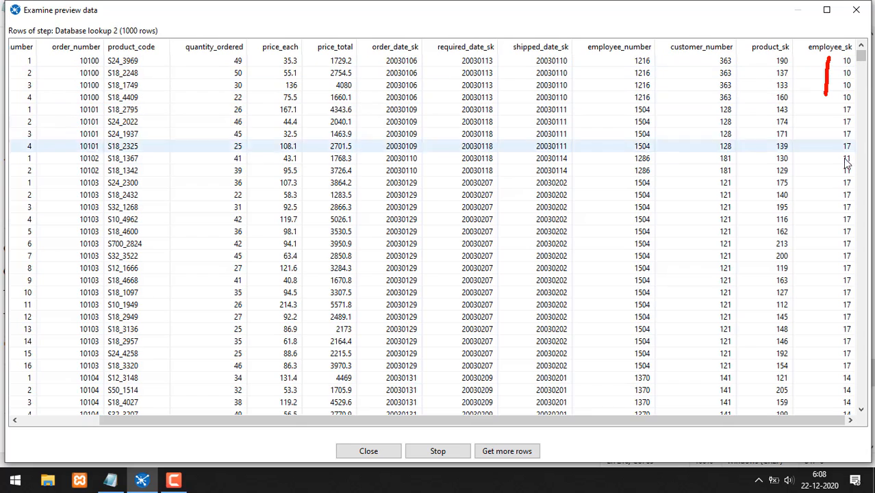
mouse_move(834, 149)
left_mouse_down()
mouse_move(837, 261)
mouse_move(826, 344)
left_mouse_up()
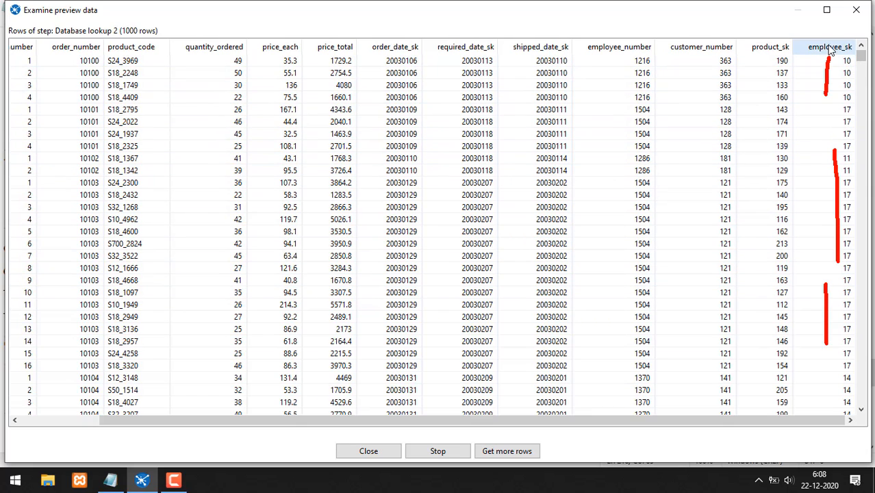
key("Escape")
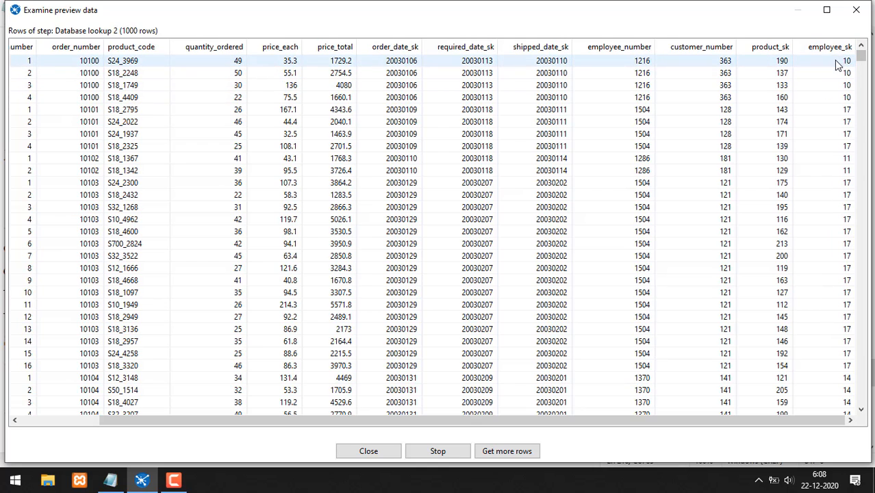
mouse_move(829, 33)
left_mouse_down()
mouse_move(864, 75)
mouse_move(797, 31)
left_mouse_up()
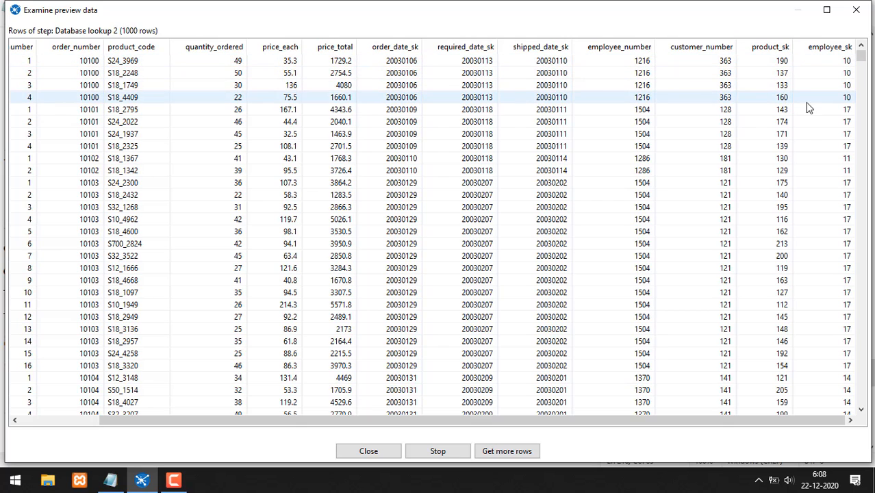
left_click_drag(834, 58, 835, 146)
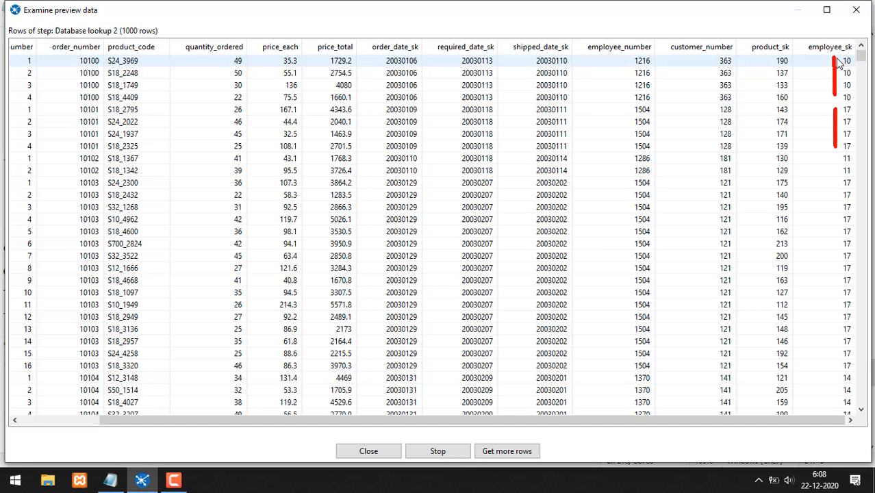
mouse_move(813, 59)
left_mouse_down()
mouse_move(828, 57)
mouse_move(831, 86)
left_mouse_up()
mouse_move(812, 49)
left_mouse_down()
mouse_move(806, 55)
mouse_move(842, 55)
mouse_move(798, 53)
left_mouse_up()
key("Escape")
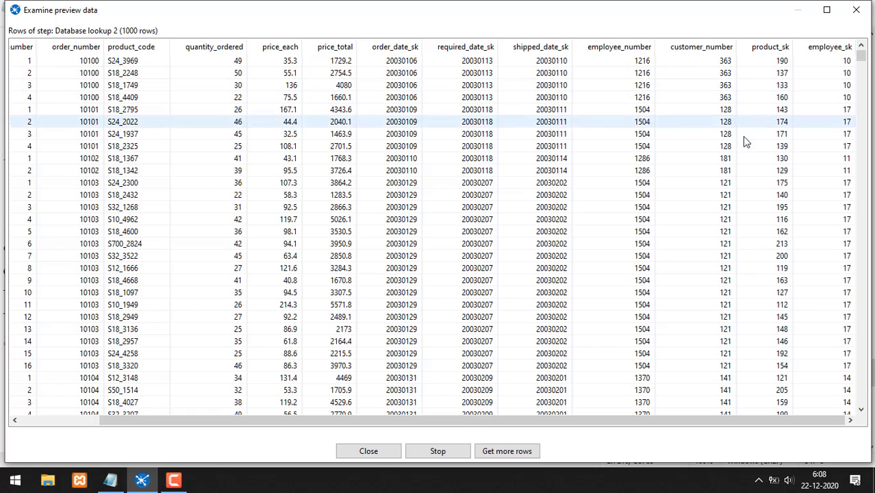
left_click(434, 453)
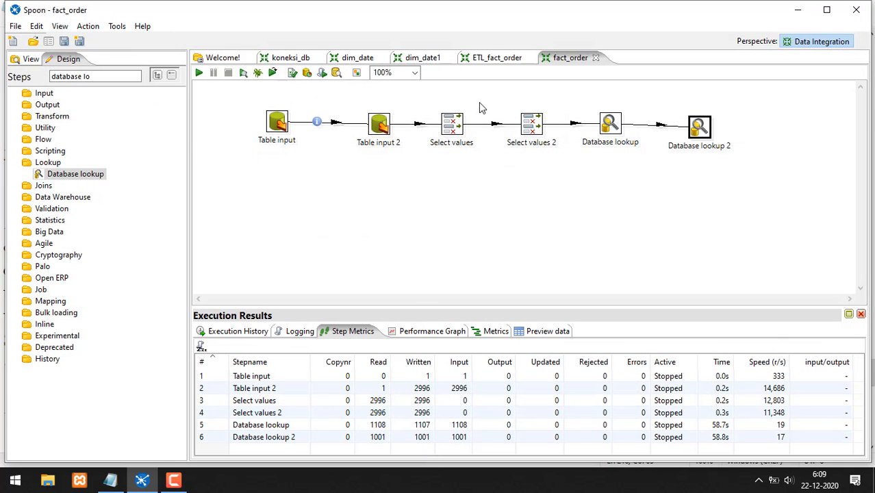
- Add another Database lookup step after Database lookup 2 and connect Database lookup 2 to it with a hop
left_click_drag(75, 175, 789, 123)
left_click(705, 126)
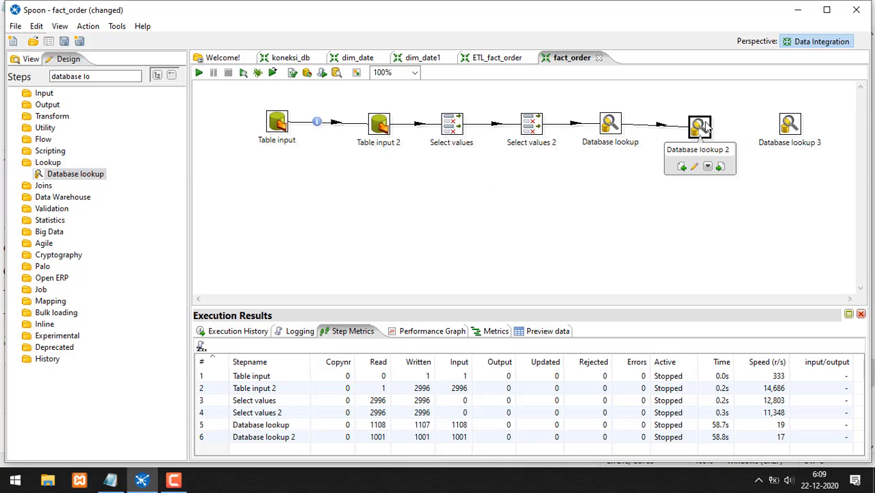
left_click_drag(720, 166, 789, 127)
left_click(799, 135)
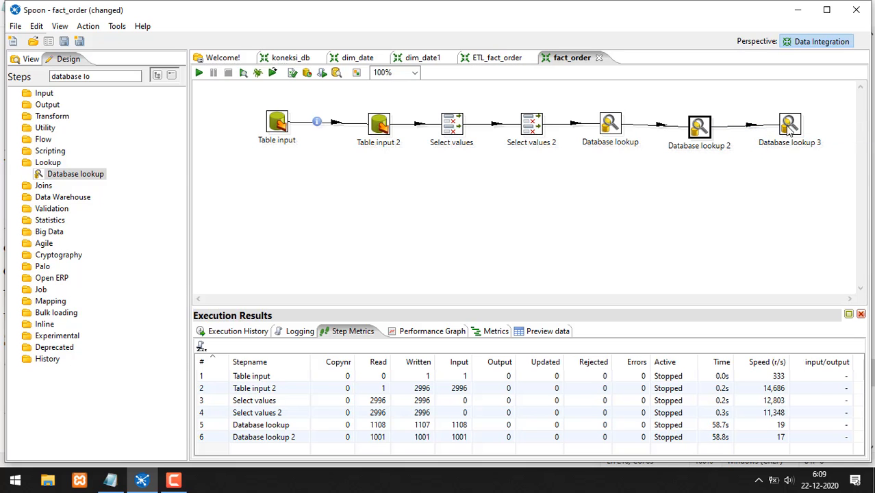
- Set Database lookup 3 to use the mysql_classicmodels_dwh1 connection and dim_customer as its lookup table
double_click(790, 127)
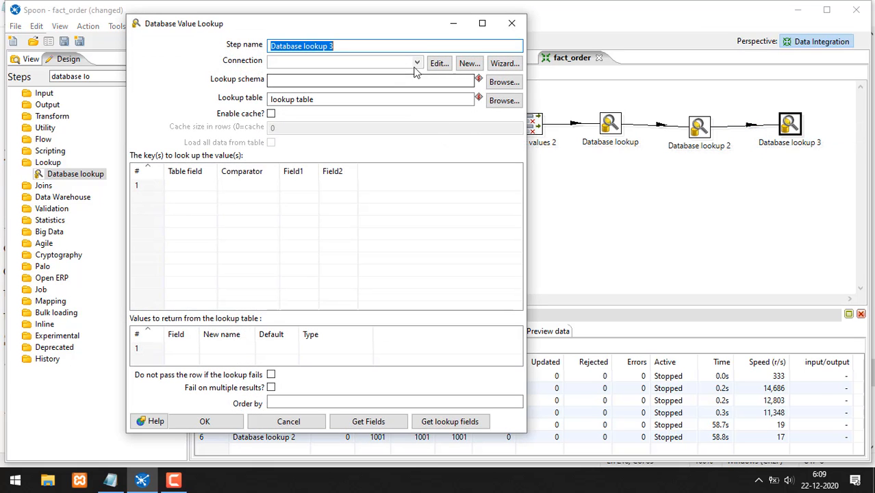
left_click(416, 63)
left_click(375, 102)
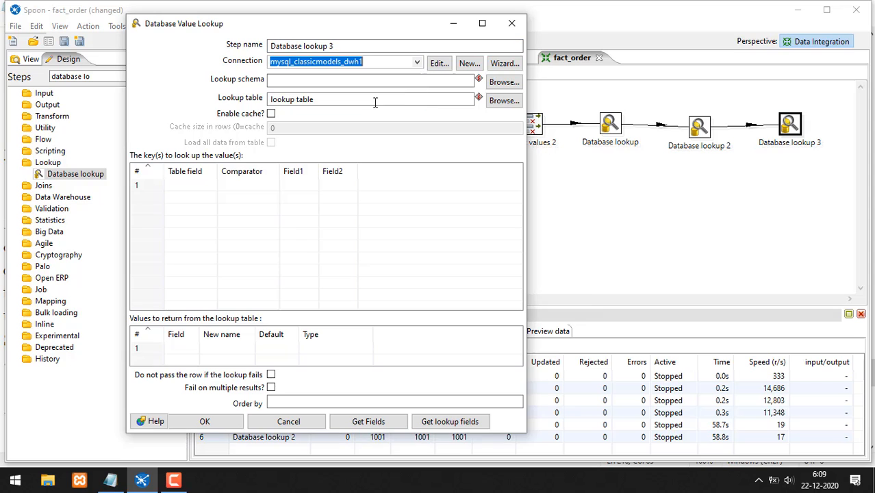
left_click(490, 104)
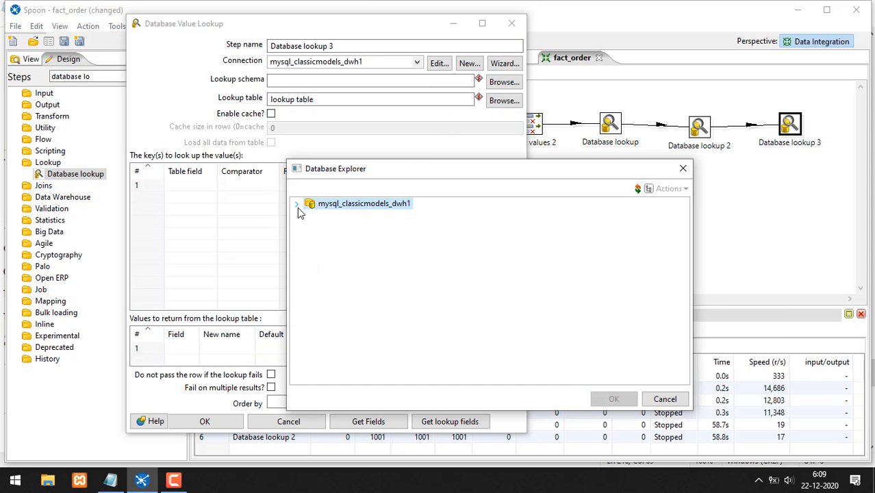
left_click(296, 204)
left_click(309, 227)
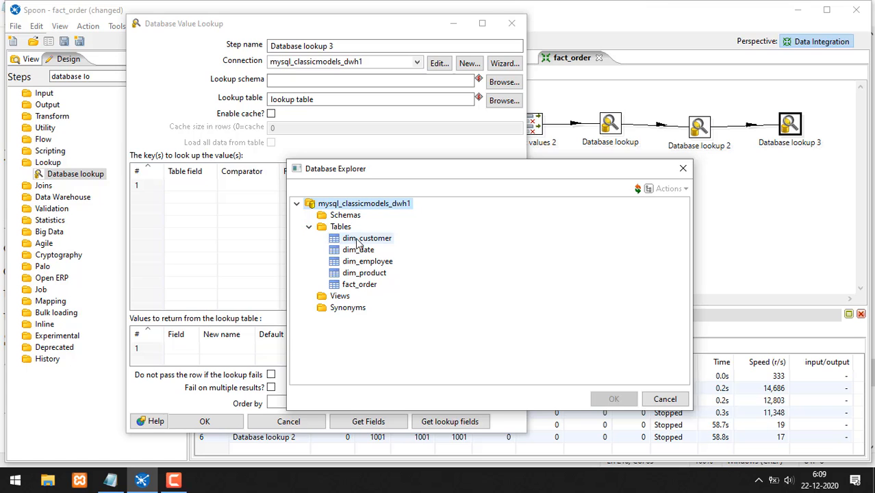
left_click(357, 240)
left_click(613, 398)
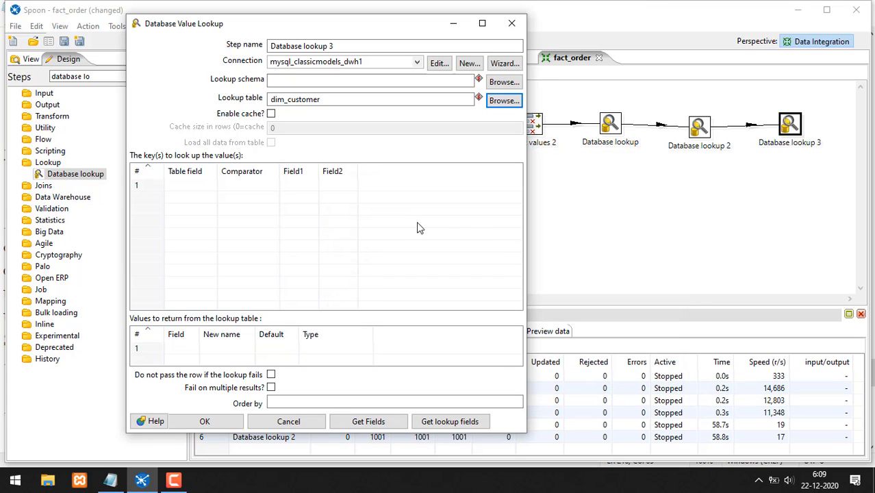
- Define the lookup key as table field customer_number equal (=) to the stream field customer_number
left_click(205, 185)
left_click(212, 187)
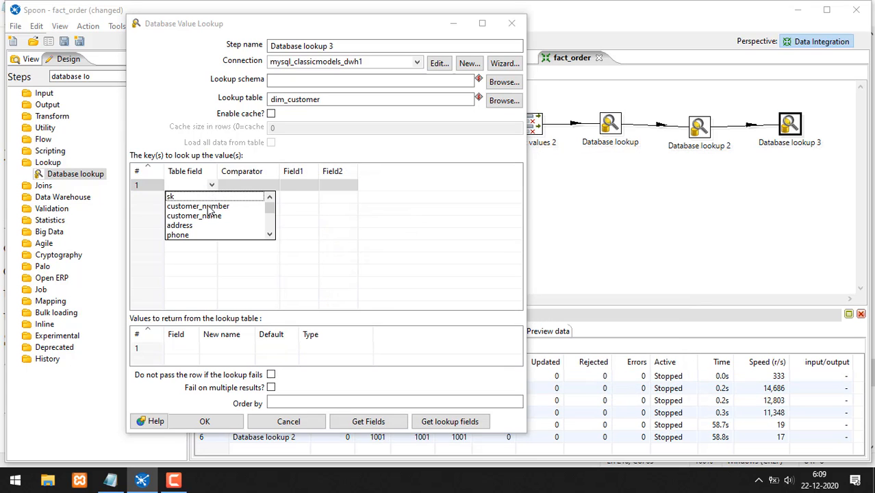
left_click(208, 207)
left_click(256, 184)
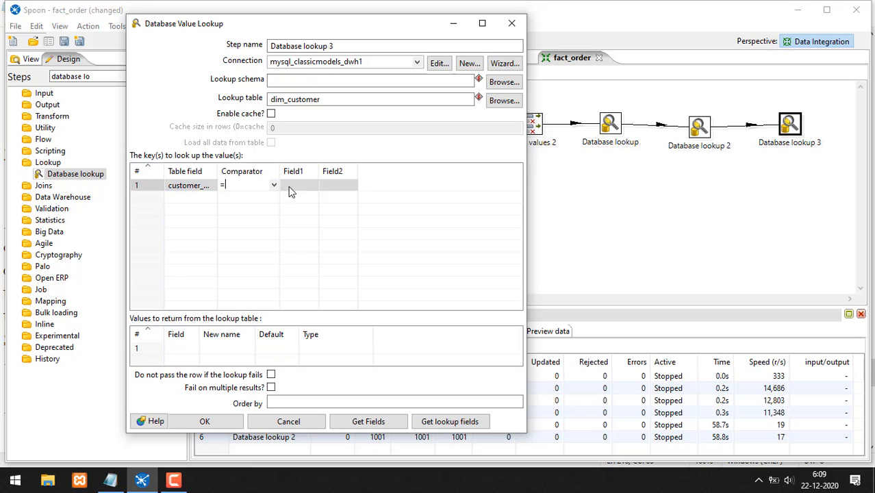
left_click(288, 188)
left_click(313, 185)
left_click(313, 198)
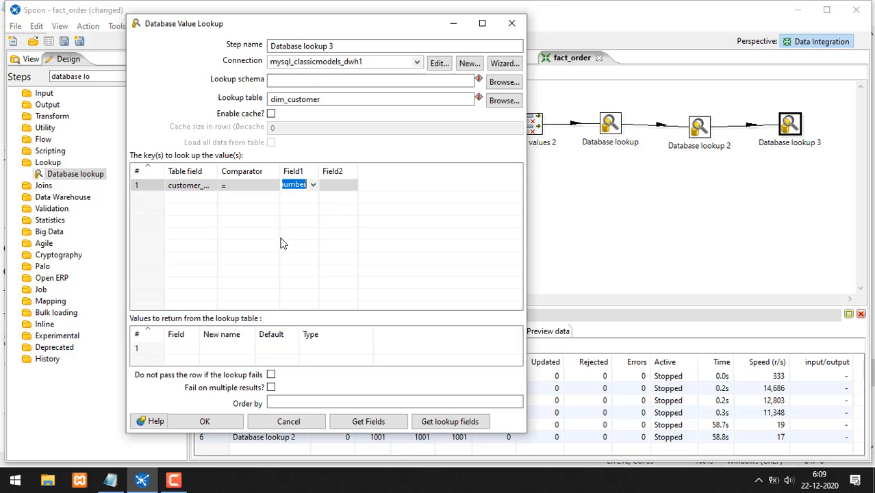
- Return the sk field from the lookup table under the new name customer_sk and accept the step settings
left_click(188, 347)
left_click(194, 348)
left_click(190, 361)
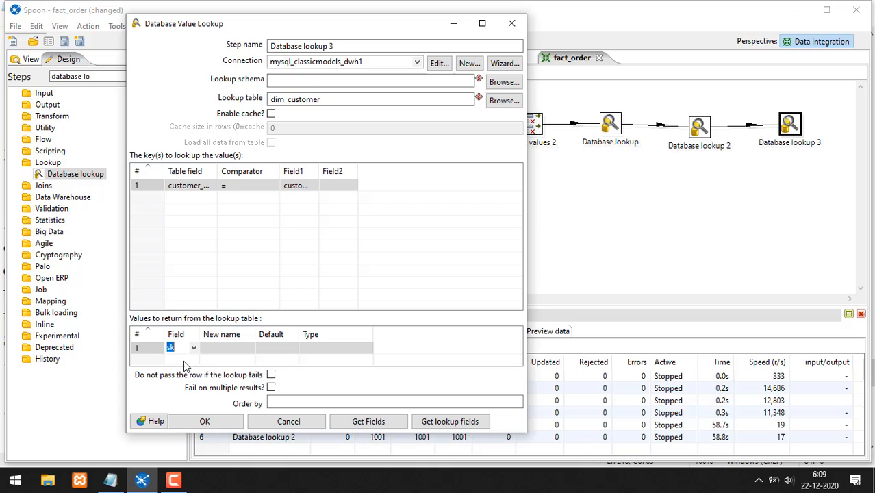
left_click(213, 348)
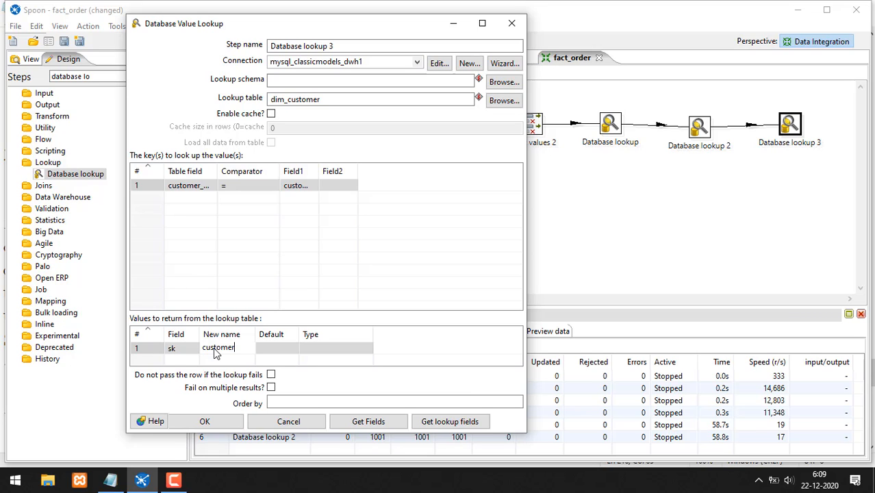
type("customer_sk")
left_click(205, 421)
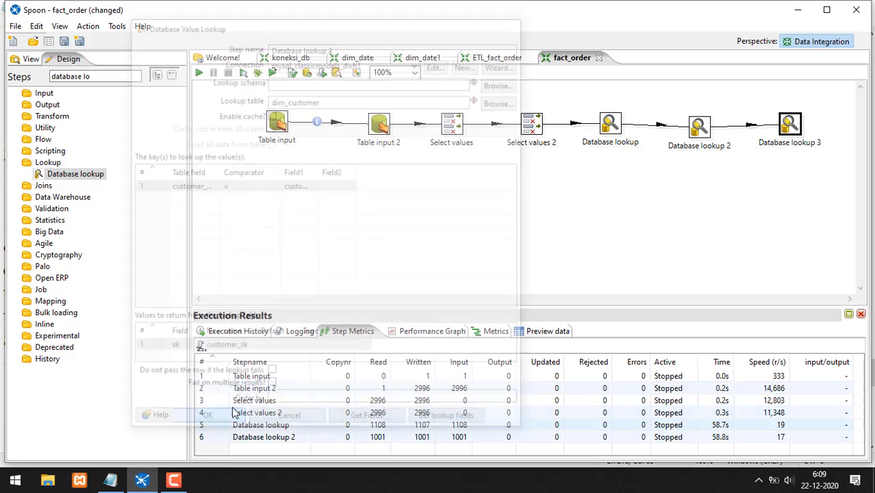
- Save the transformation, preview the Database lookup 3 rows to check the customer_sk column, and stop the preview
left_click(63, 42)
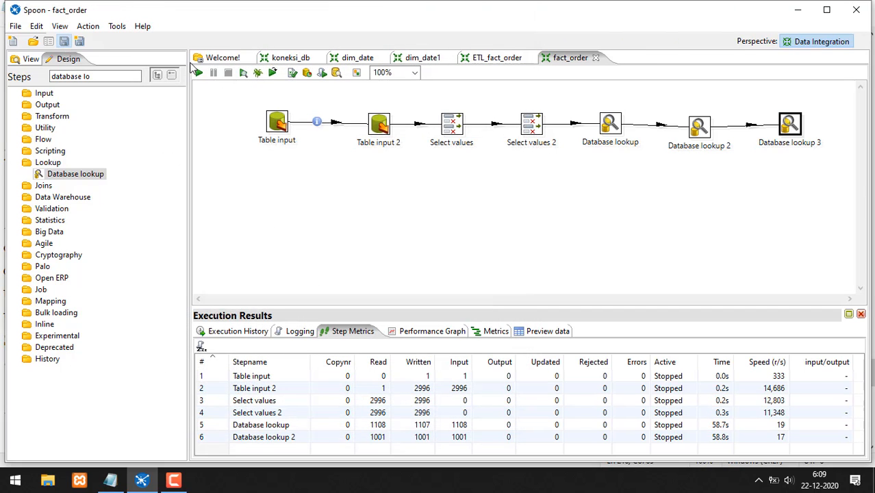
right_click(794, 130)
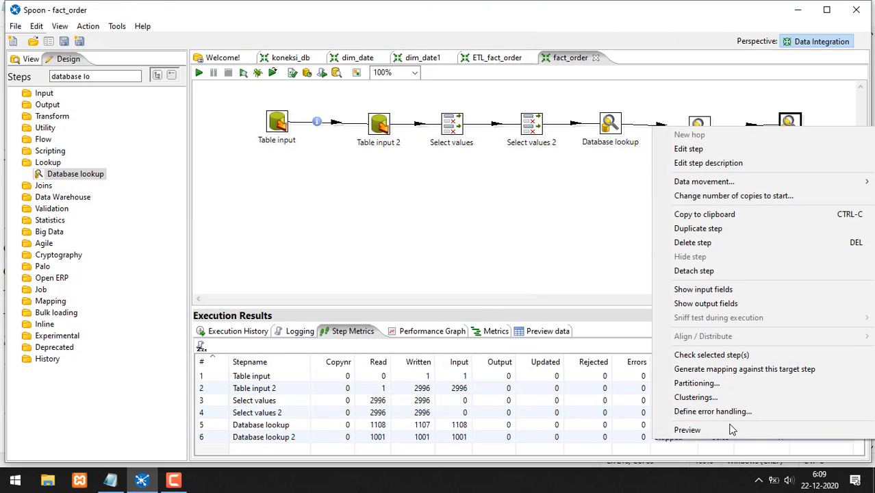
left_click(733, 427)
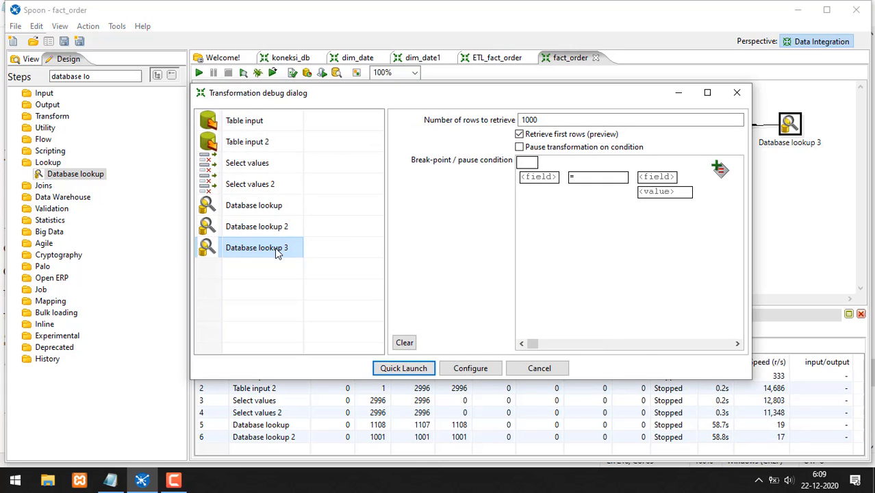
left_click(403, 369)
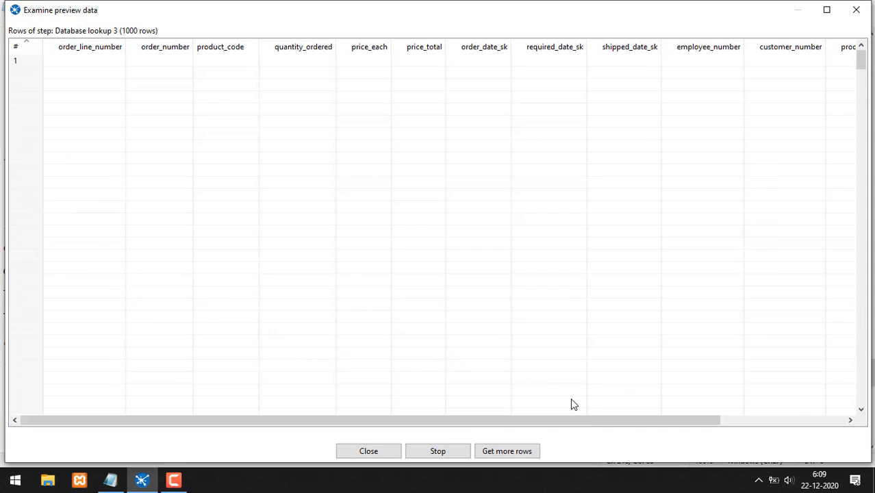
left_click_drag(601, 424, 816, 429)
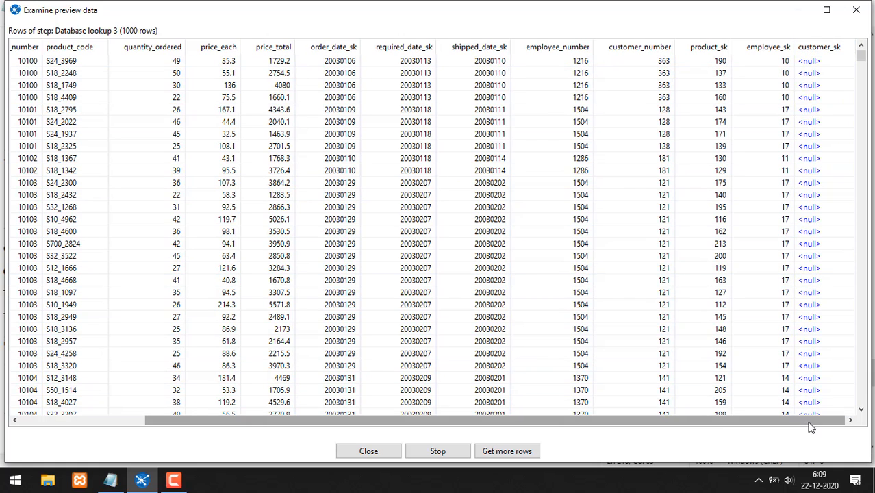
left_click(438, 450)
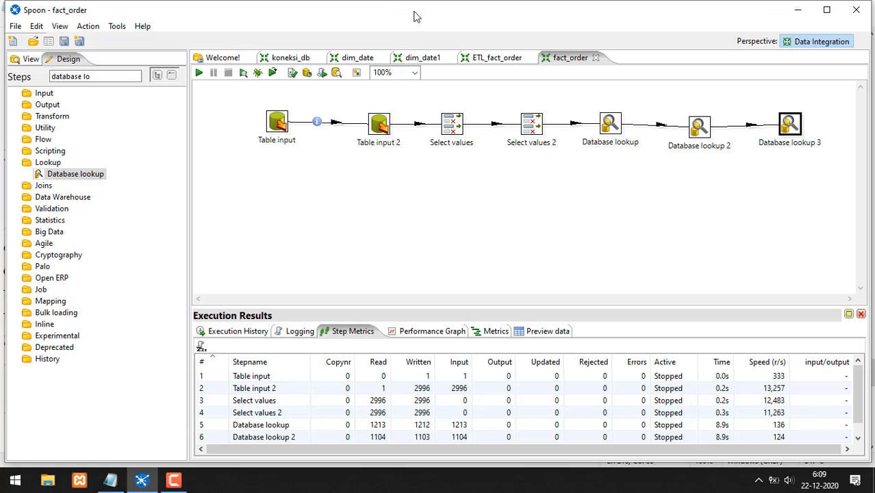
- Check the Ambil Customer SK lookup settings in the ETL_fact_order transformation and close them without changes
left_click(494, 58)
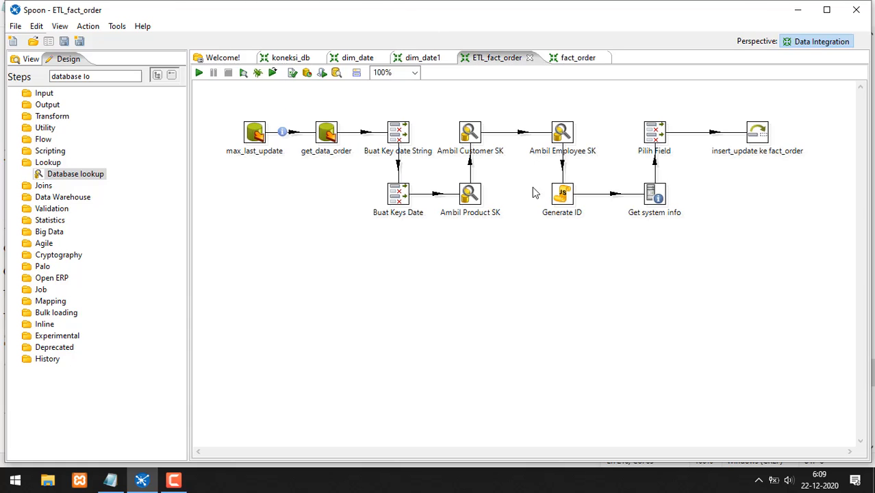
double_click(471, 134)
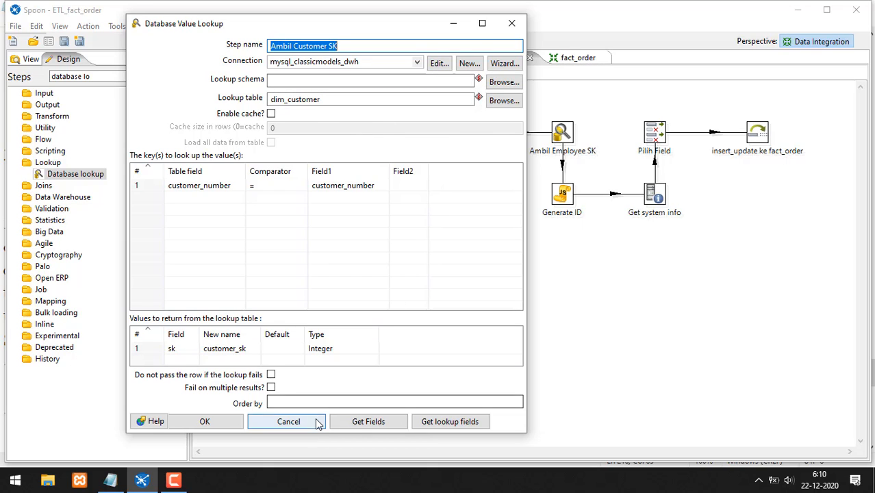
left_click(288, 421)
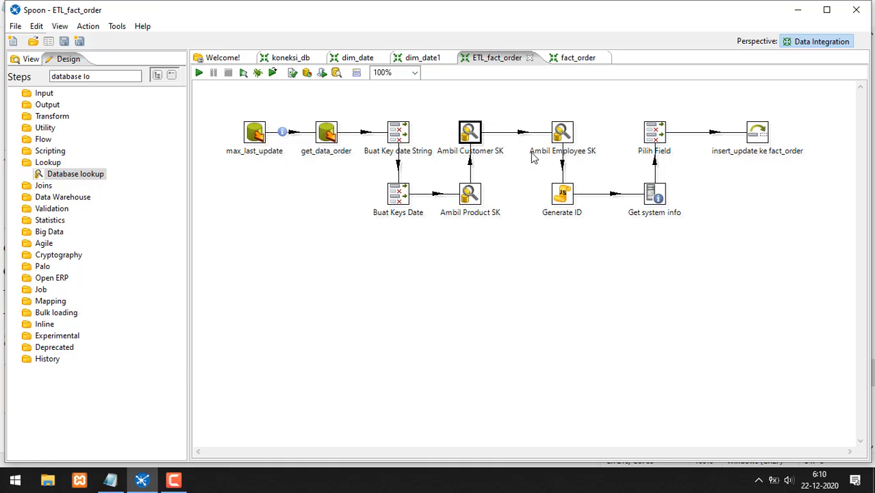
- Check the Ambil Employee SK lookup settings in the ETL_fact_order transformation and close them without changes
right_click(560, 132)
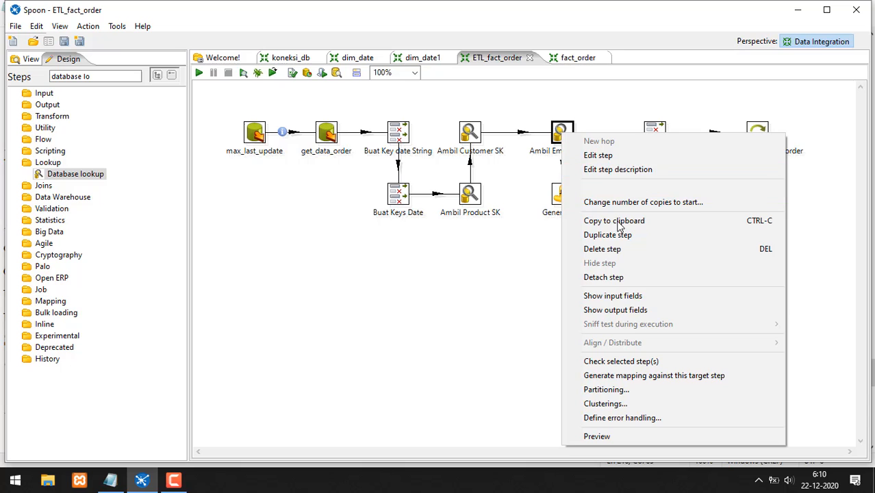
double_click(566, 131)
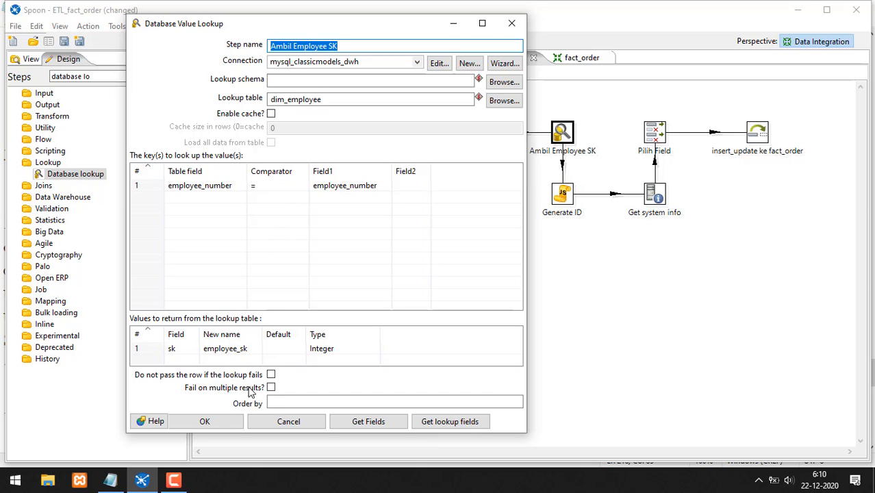
left_click(286, 421)
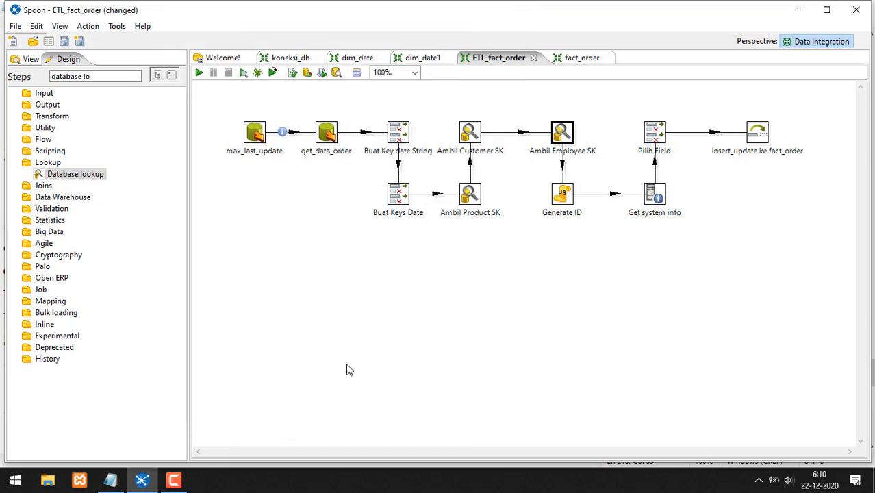
- Preview the rows of the Ambil Customer SK step with a quick launch and dismiss the preview result
left_click(473, 135)
right_click(472, 136)
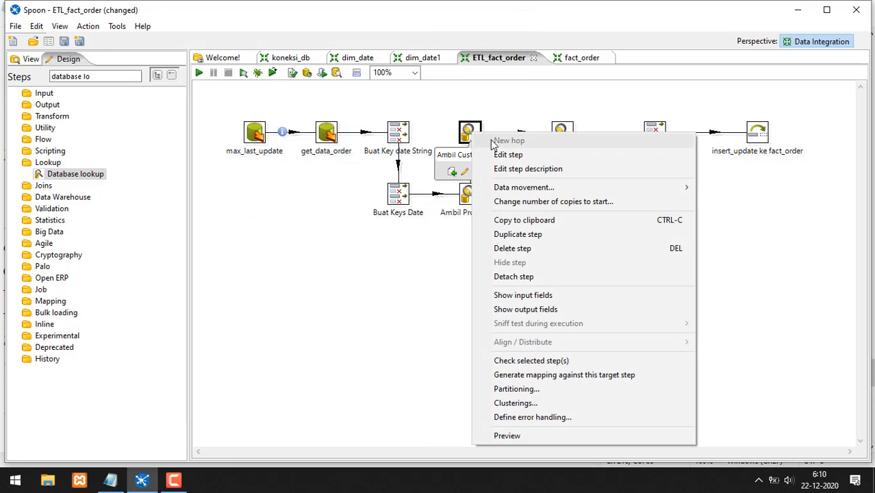
left_click(555, 436)
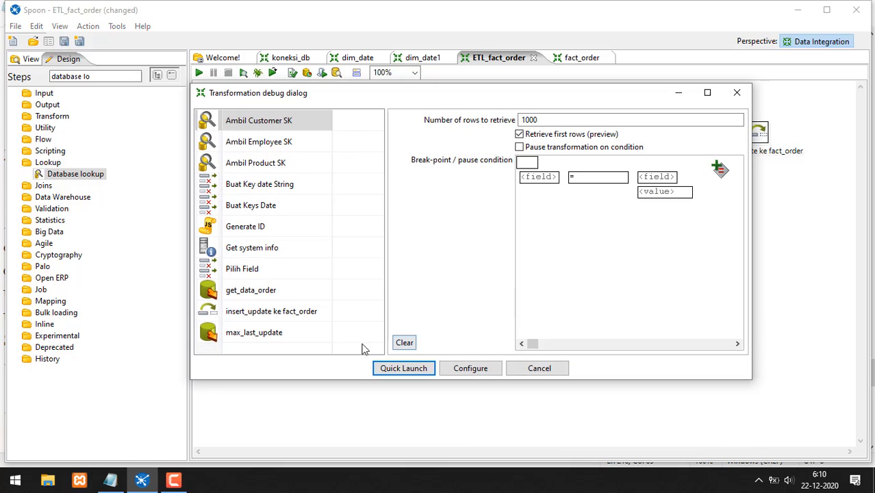
left_click(390, 367)
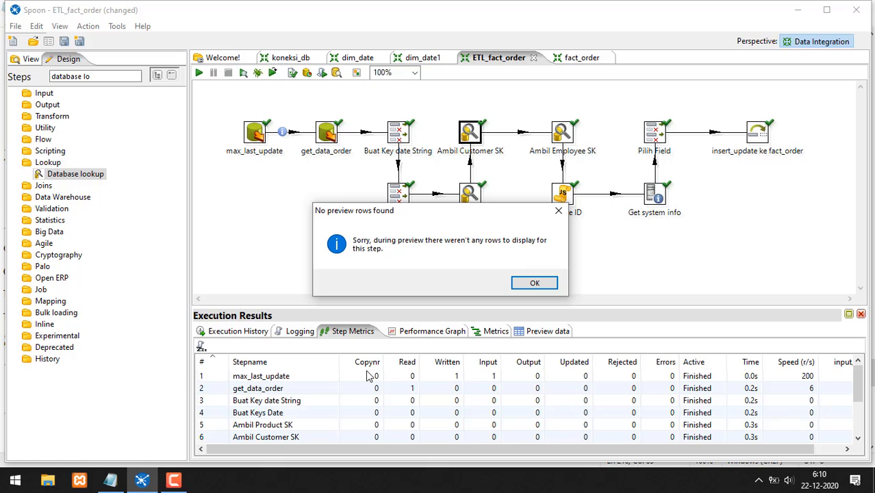
mouse_move(383, 375)
left_mouse_down()
mouse_move(361, 417)
mouse_move(441, 359)
left_mouse_up()
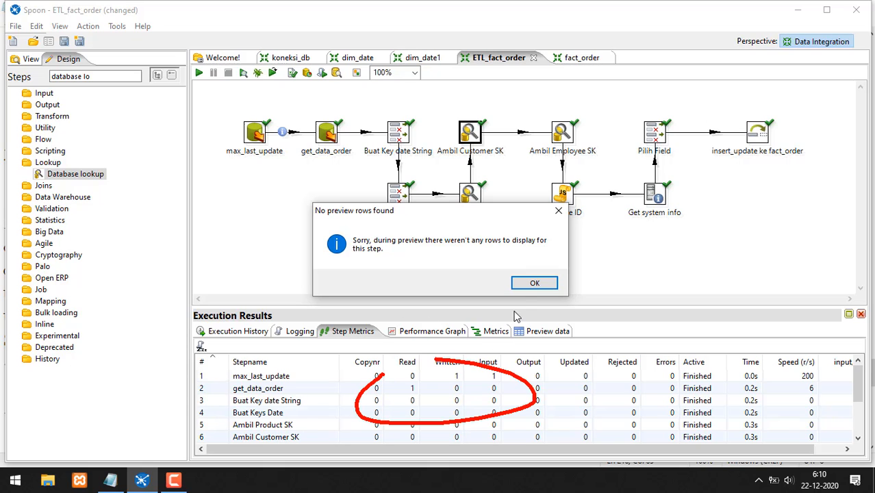
left_click(535, 283)
left_click(156, 113)
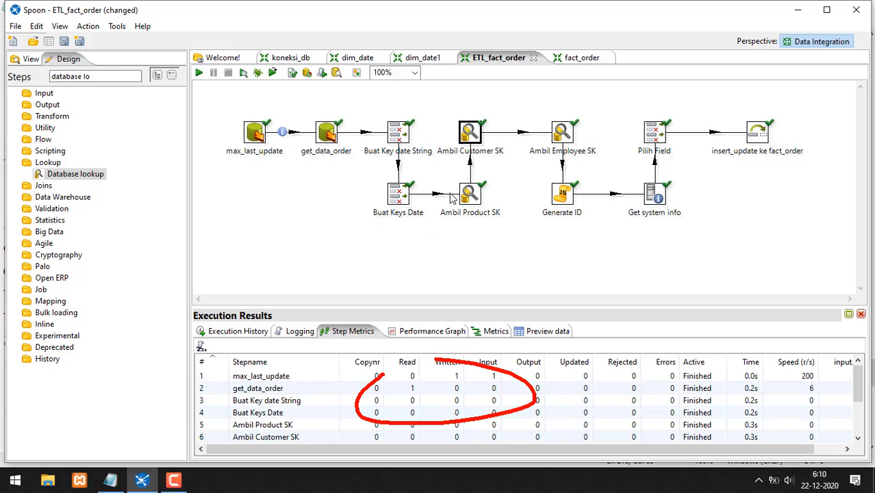
- Open Database lookup 3 in the fact_order transformation and review its customer_number key mapping between the table field and the stream field
left_click(579, 58)
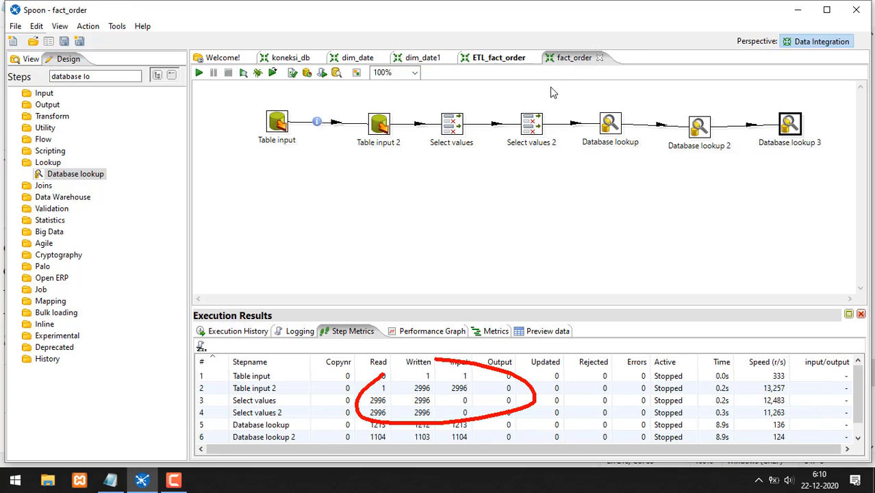
double_click(791, 126)
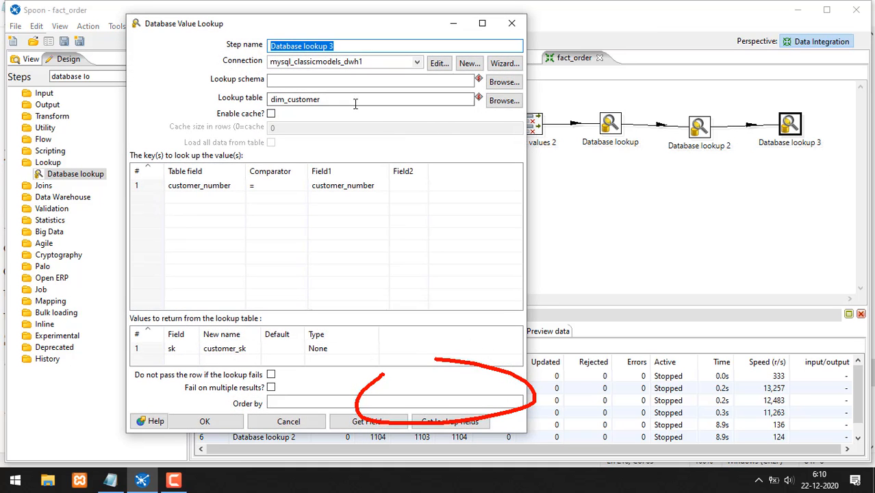
left_click(348, 185)
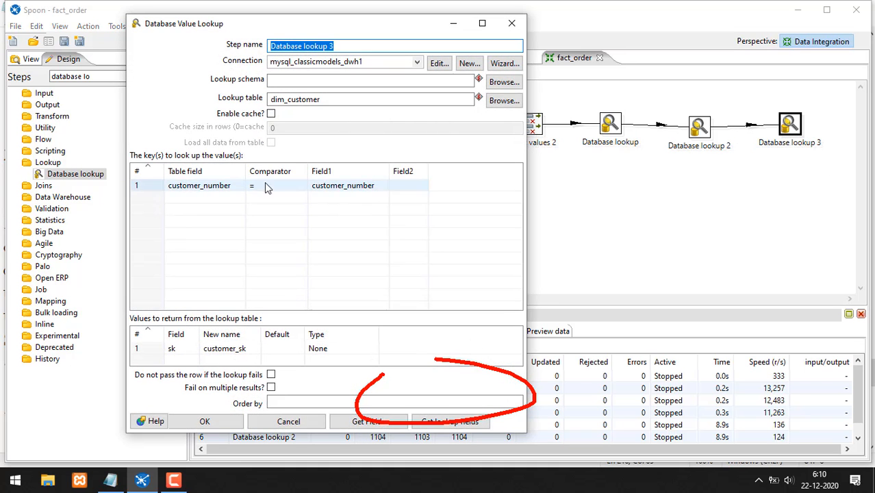
left_click(384, 186)
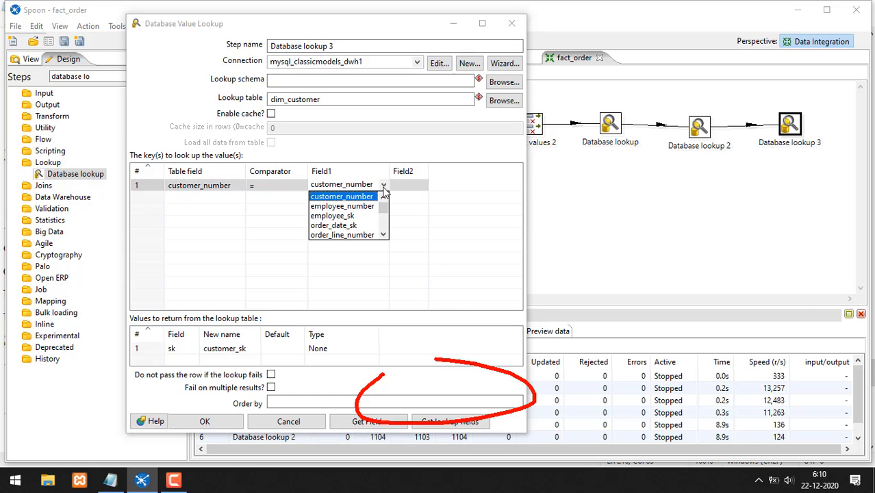
left_click(341, 196)
left_click(199, 186)
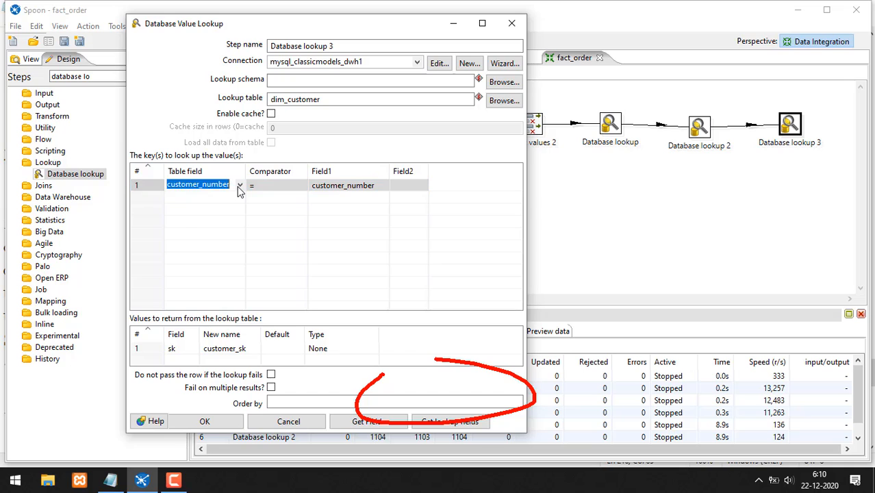
left_click(240, 185)
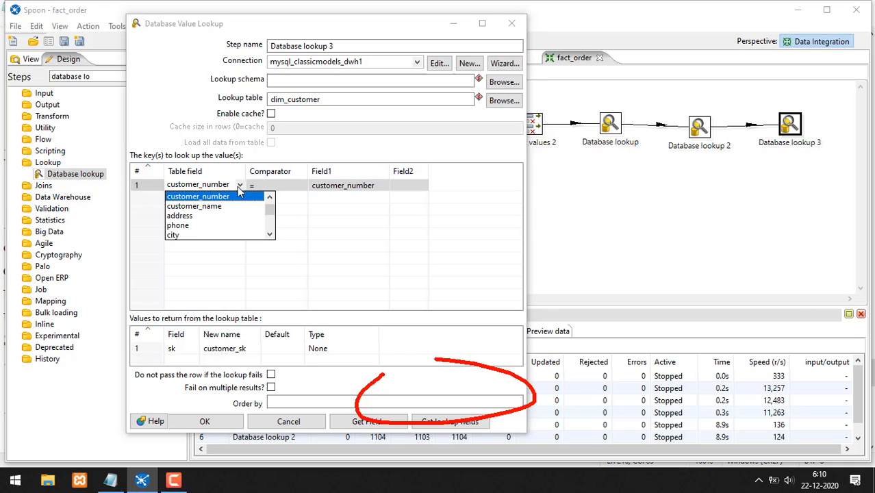
left_click(238, 185)
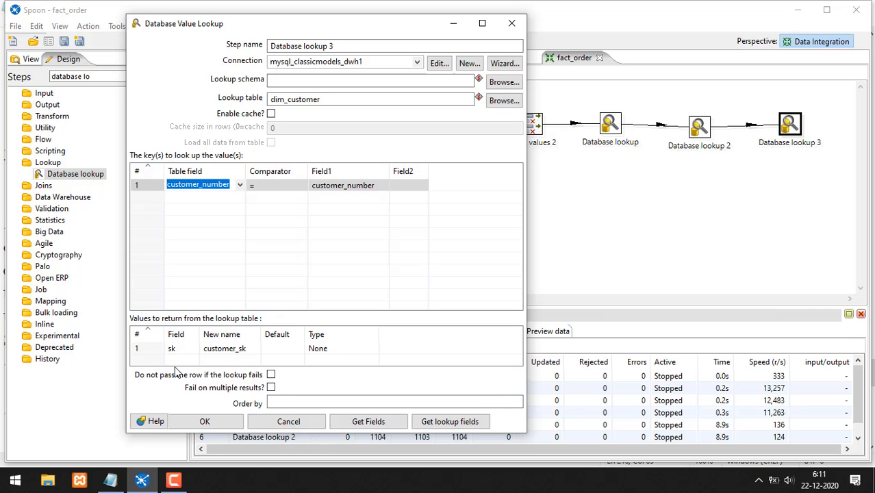
- Set the type of the returned customer_sk value to Integer, accept the lookup settings and save the transformation
mouse_move(365, 329)
left_mouse_down()
mouse_move(287, 329)
mouse_move(365, 334)
left_mouse_up()
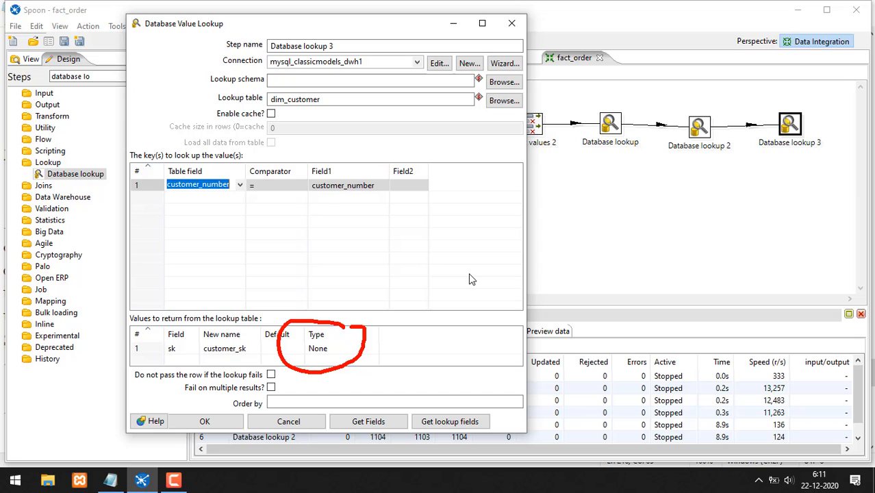
left_click(366, 349)
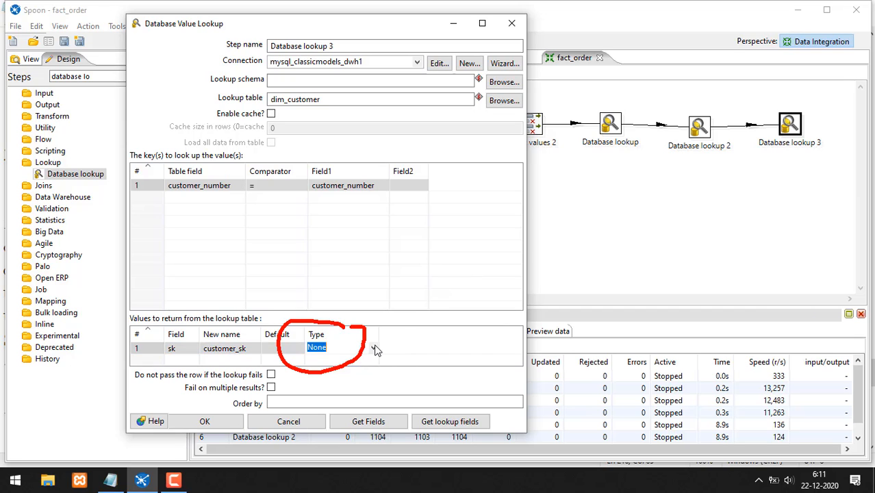
left_click(373, 347)
left_click(334, 402)
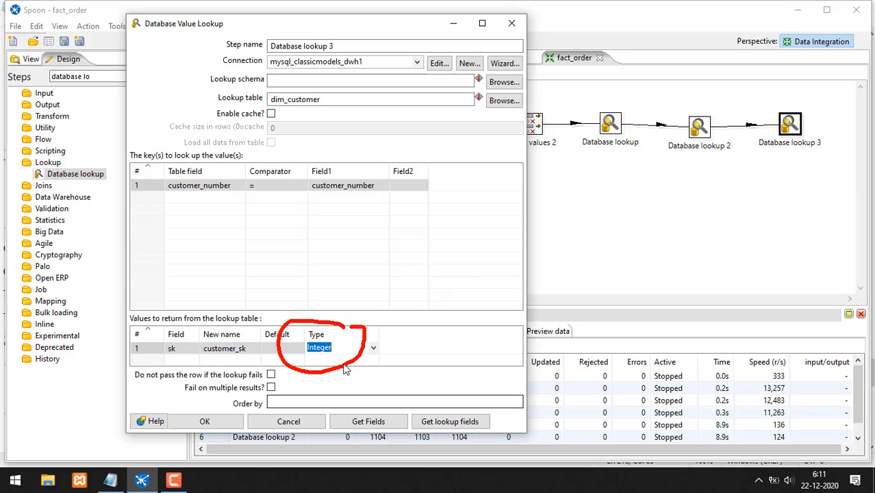
left_click(230, 424)
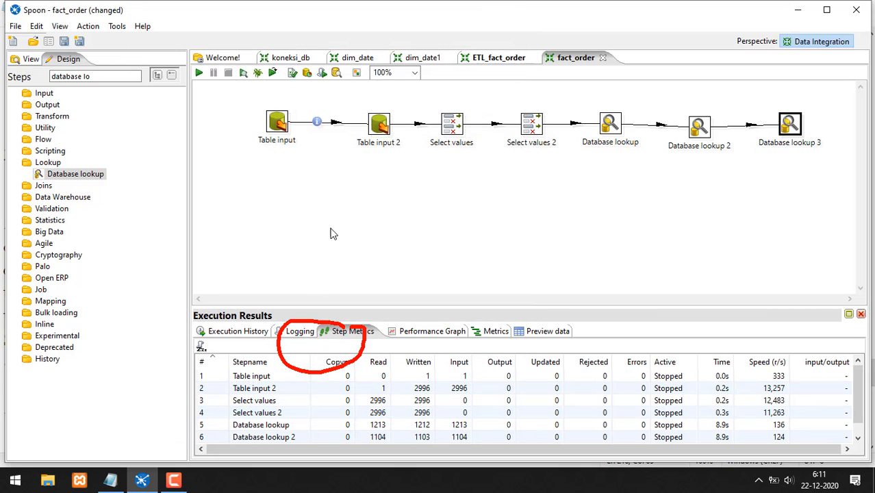
left_click(63, 41)
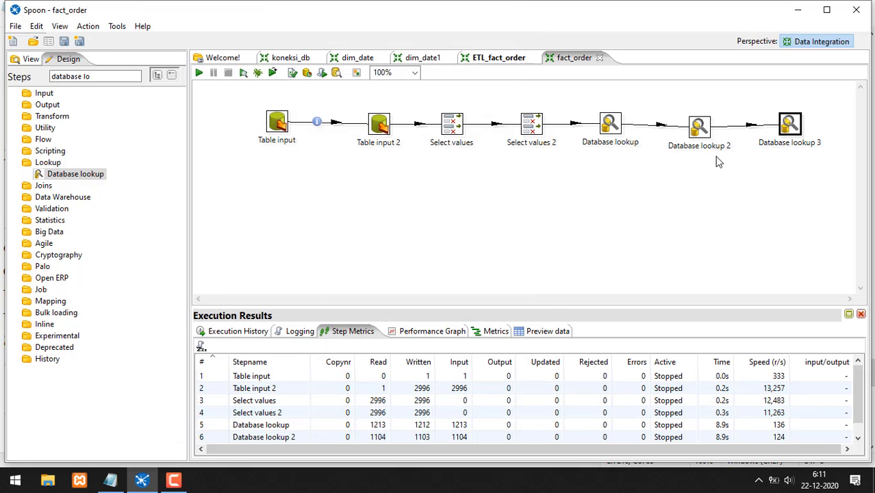
- Preview the Database lookup 3 rows, examine the product_sk, employee_sk and customer_sk columns, and stop the preview
right_click(797, 131)
left_click(618, 183)
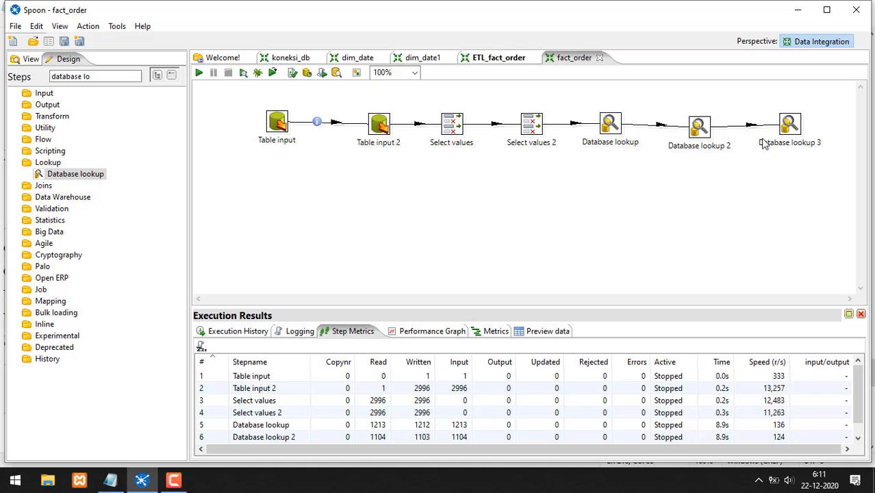
right_click(793, 131)
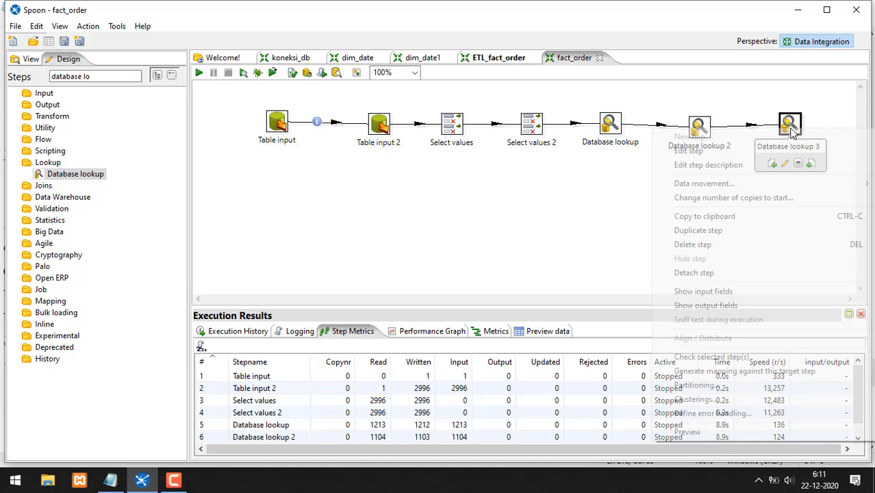
left_click(691, 432)
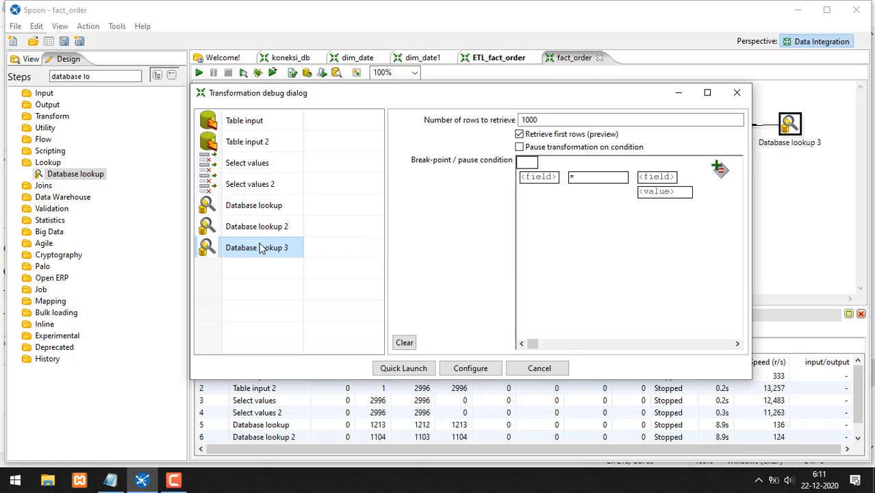
left_click(391, 368)
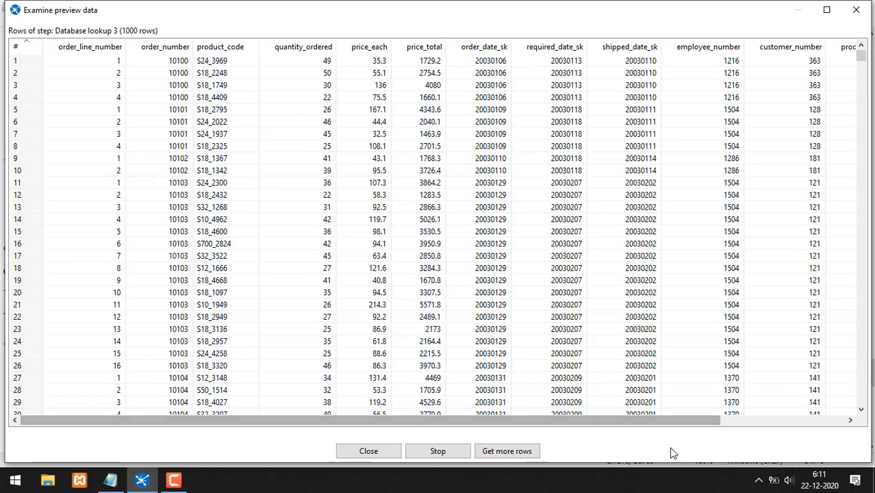
left_click_drag(670, 423, 832, 424)
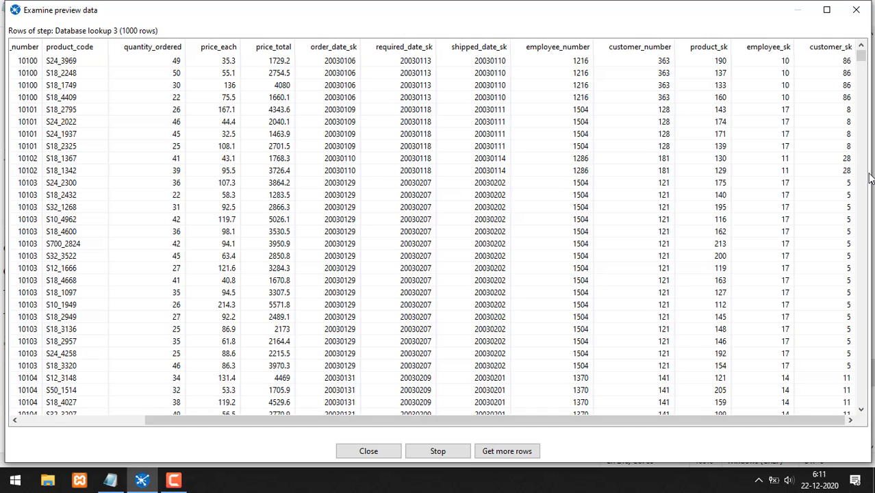
left_click_drag(829, 59, 828, 93)
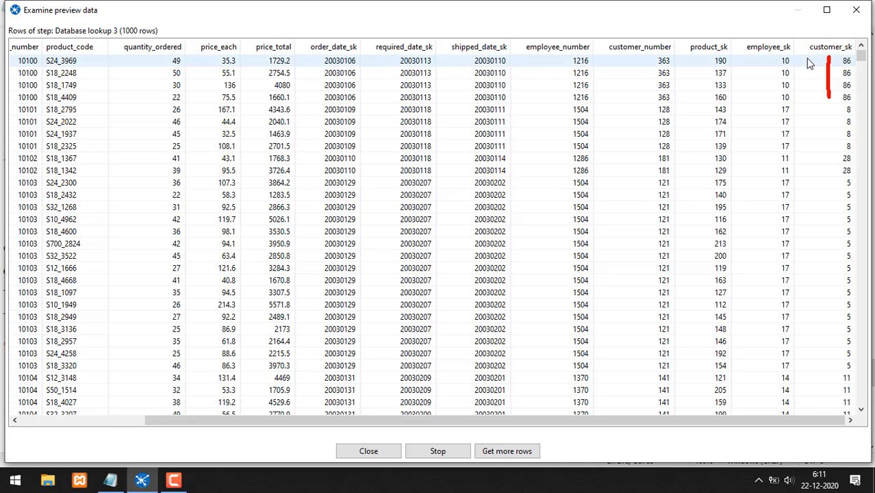
left_click(444, 452)
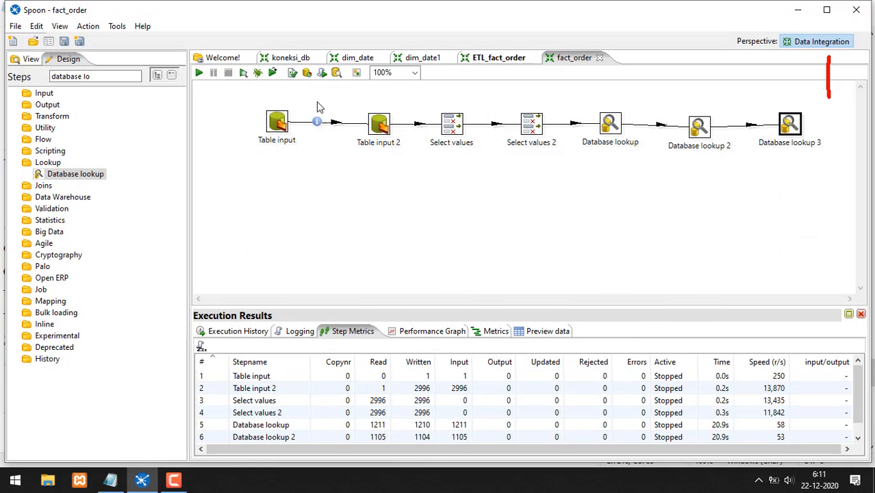
- Examine where the Generate ID script step sits after the three SK lookups in the ETL_fact_order transformation
left_click(509, 60)
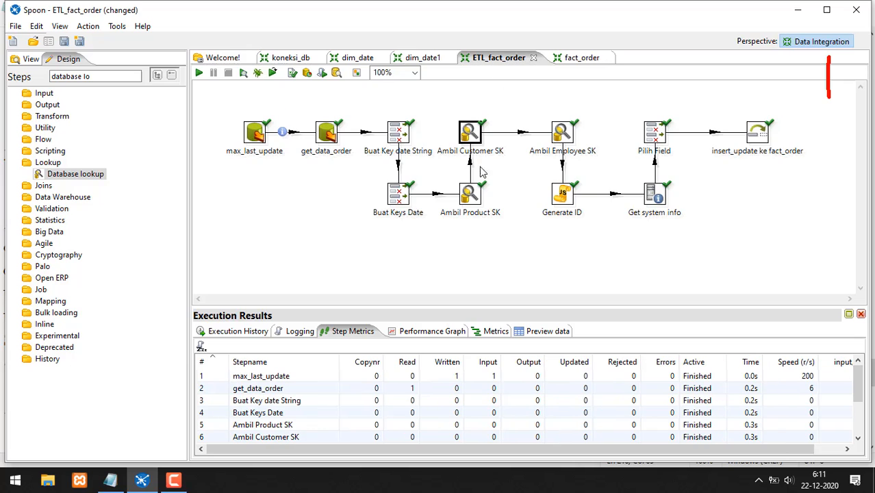
mouse_move(575, 159)
left_mouse_down()
mouse_move(572, 183)
mouse_move(525, 179)
mouse_move(595, 179)
mouse_move(548, 167)
left_mouse_up()
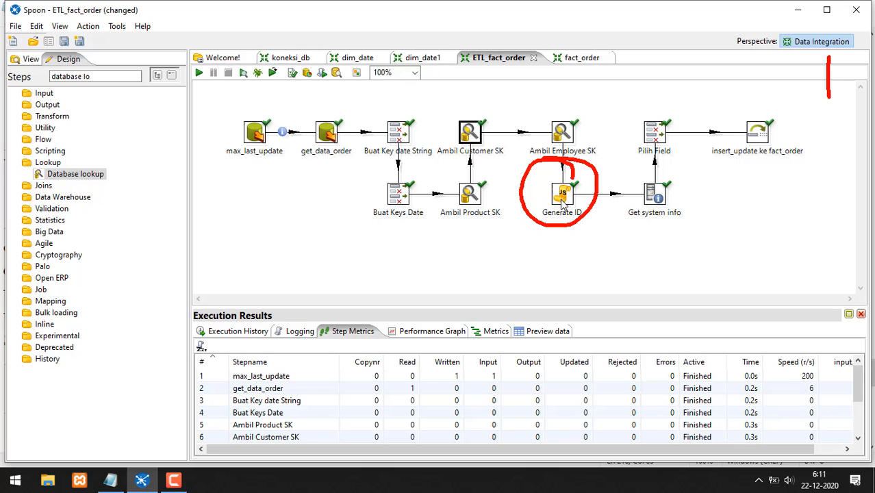
mouse_move(562, 198)
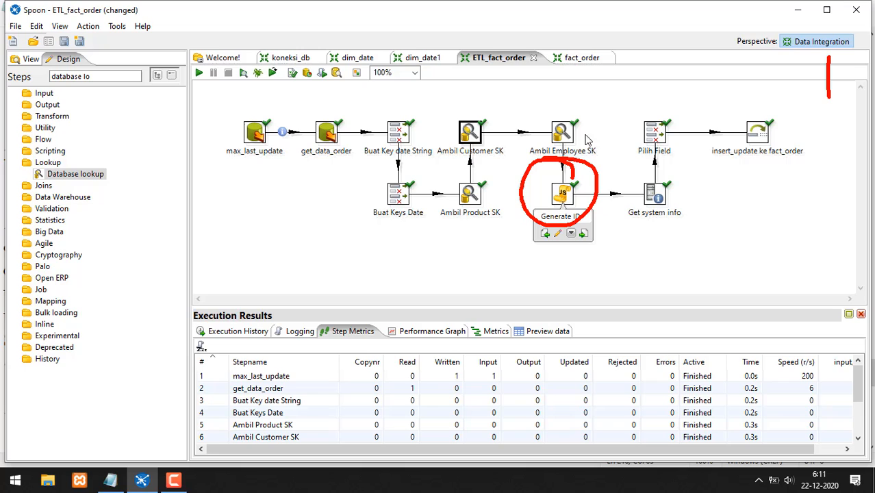
mouse_move(590, 115)
left_mouse_down()
mouse_move(515, 96)
mouse_move(422, 186)
mouse_move(627, 129)
mouse_move(596, 100)
left_mouse_up()
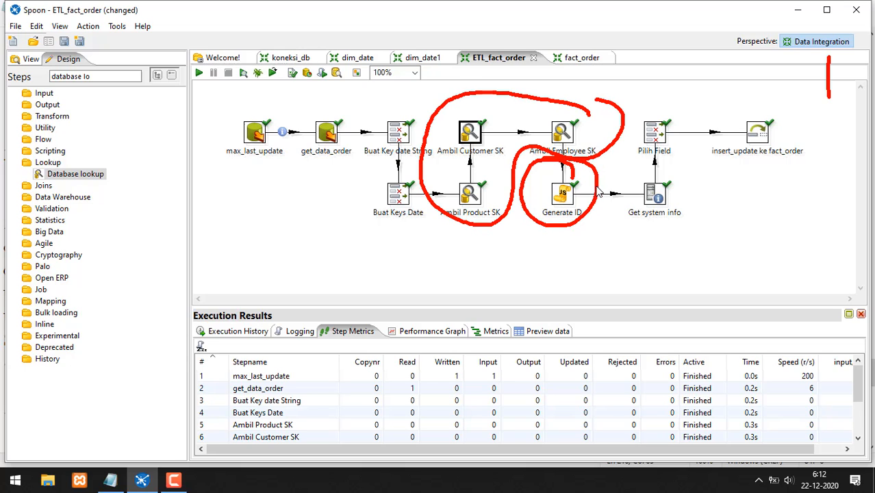
key("Escape")
mouse_move(563, 197)
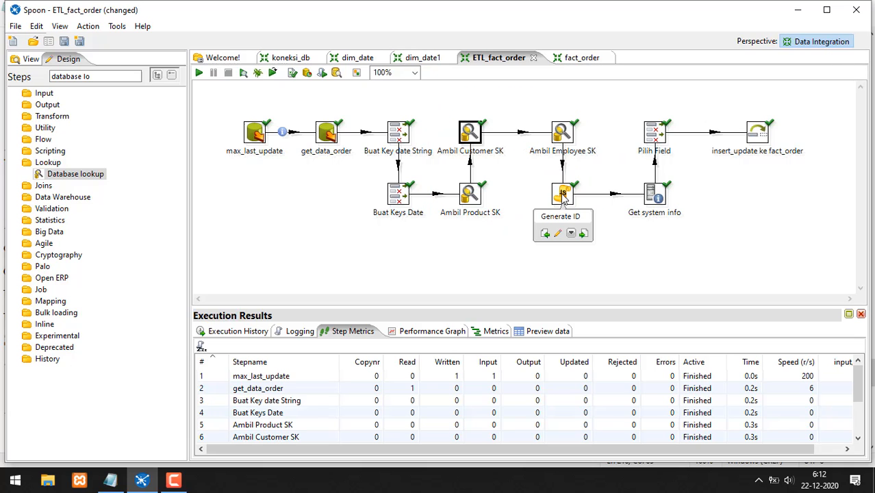
- Add a Modified Java Script Value step to the fact_order transformation, placed below Database lookup 3
left_click(575, 59)
left_click_drag(109, 76, 30, 76)
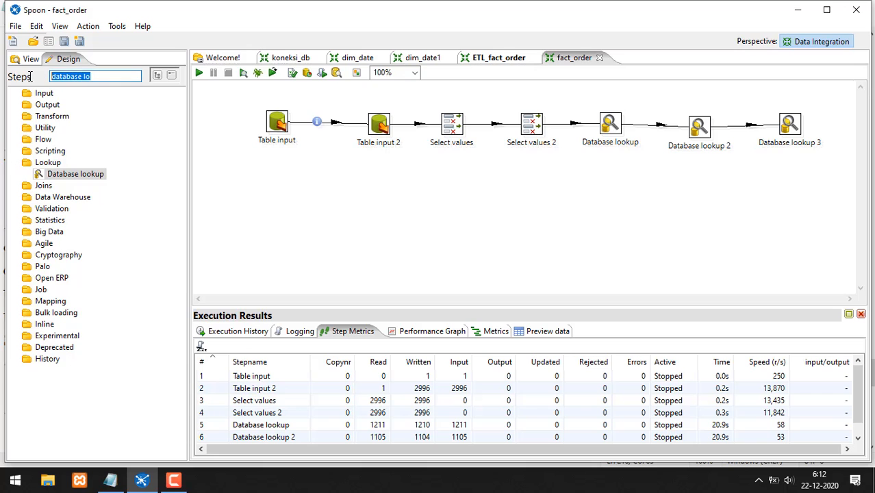
type("modifi")
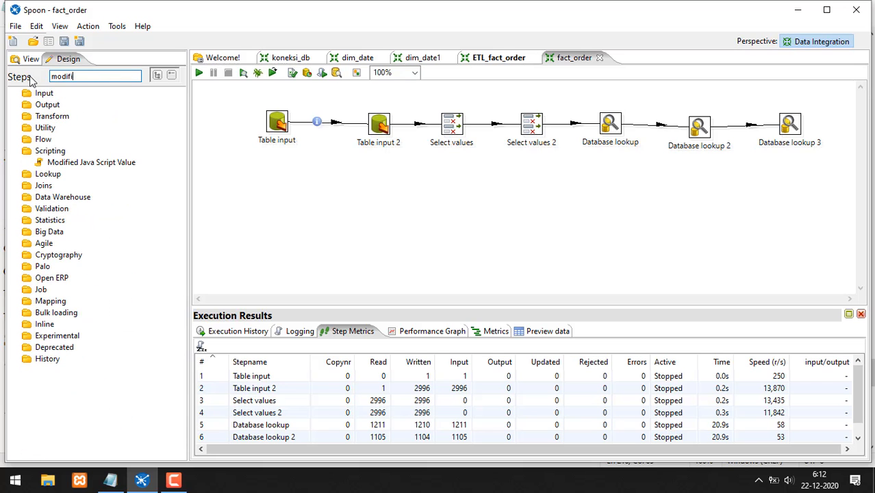
left_click_drag(85, 163, 783, 210)
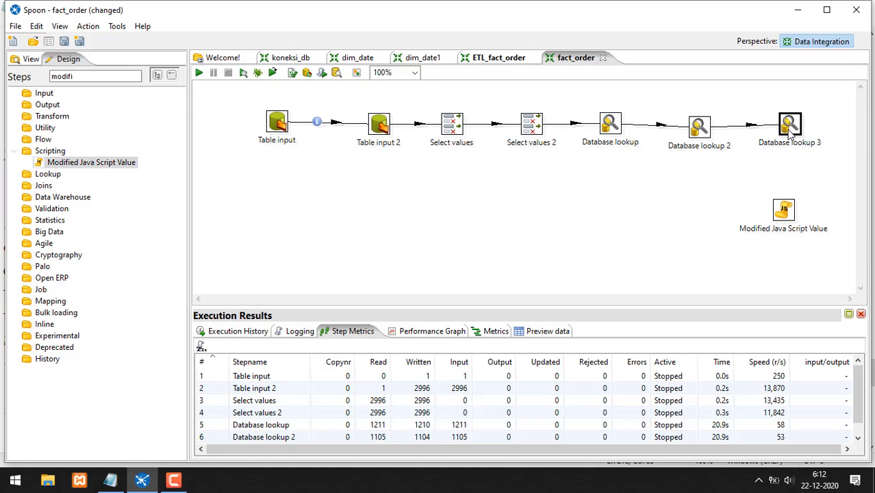
- Connect Database lookup 3 to the Modified Java Script Value step with a hop
mouse_move(789, 130)
mouse_move(811, 166)
left_mouse_down()
mouse_move(791, 214)
mouse_move(798, 205)
left_mouse_up()
left_click(791, 213)
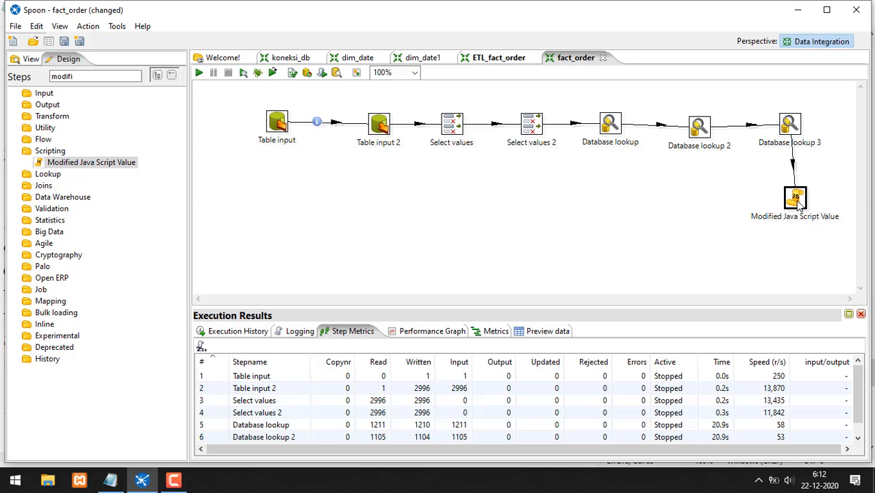
- Copy the two script lines that build id from order_number + product_code in ETL_fact_order's Generate ID step, check its output field, and close it unchanged
left_click(501, 60)
double_click(561, 197)
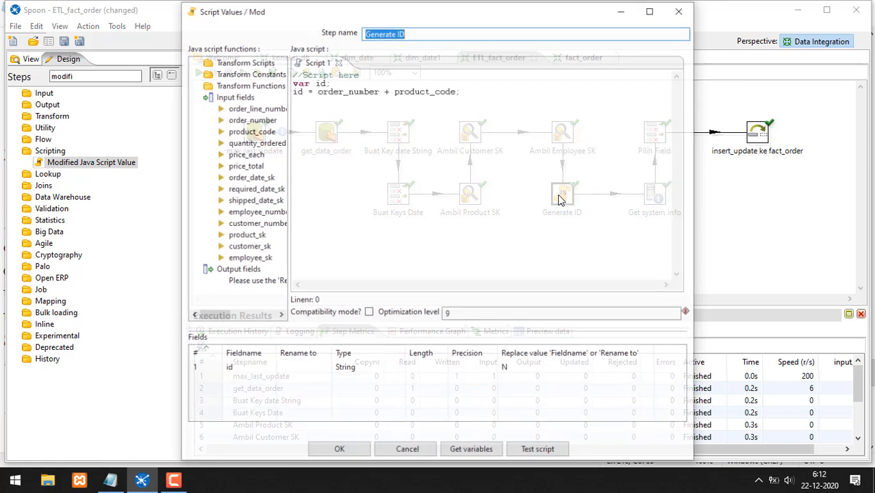
left_click_drag(460, 91, 281, 80)
key("ctrl+c")
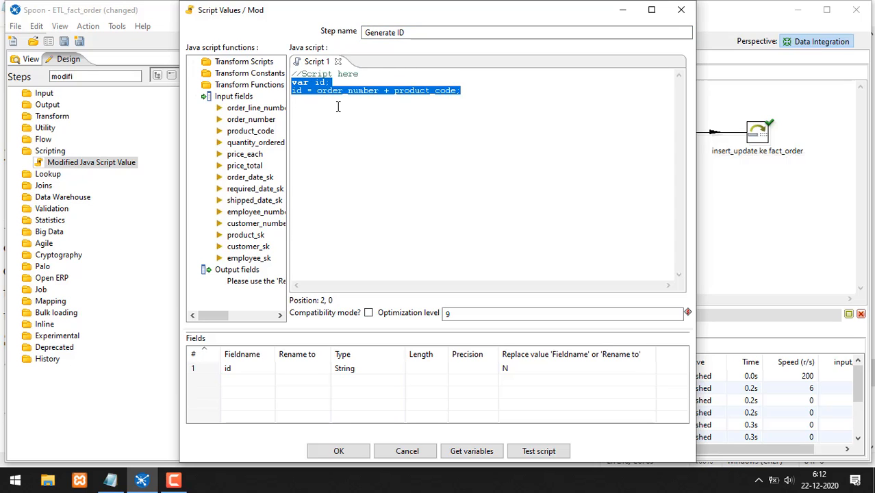
left_click(314, 102)
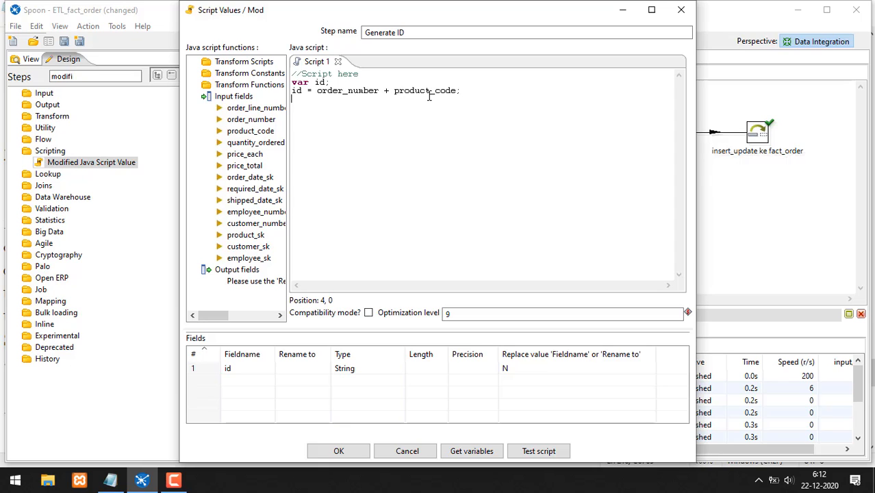
mouse_move(237, 351)
left_mouse_down()
mouse_move(219, 352)
mouse_move(255, 380)
mouse_move(227, 362)
mouse_move(233, 370)
mouse_move(314, 152)
mouse_move(307, 104)
left_mouse_up()
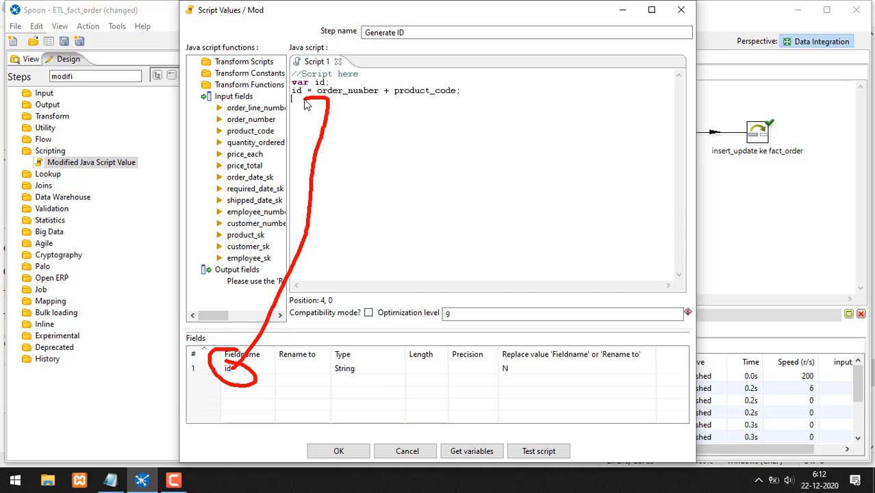
mouse_move(347, 355)
left_mouse_down()
mouse_move(385, 391)
mouse_move(366, 355)
left_mouse_up()
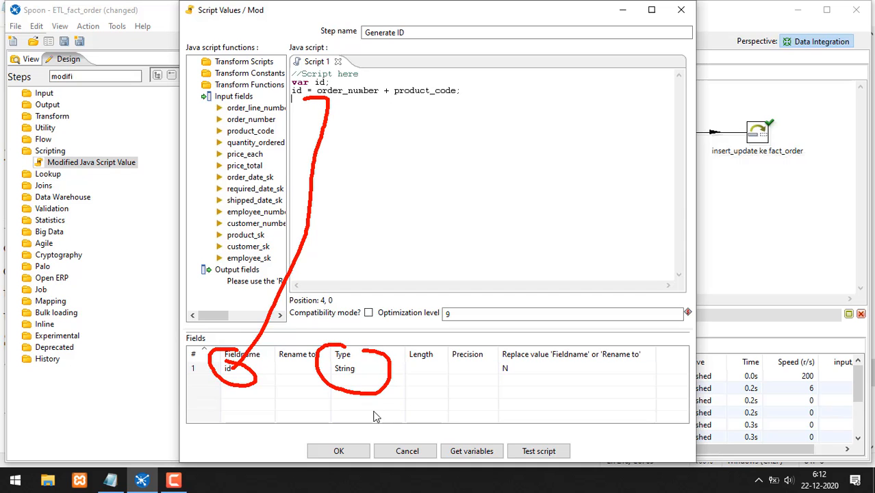
left_click(429, 449)
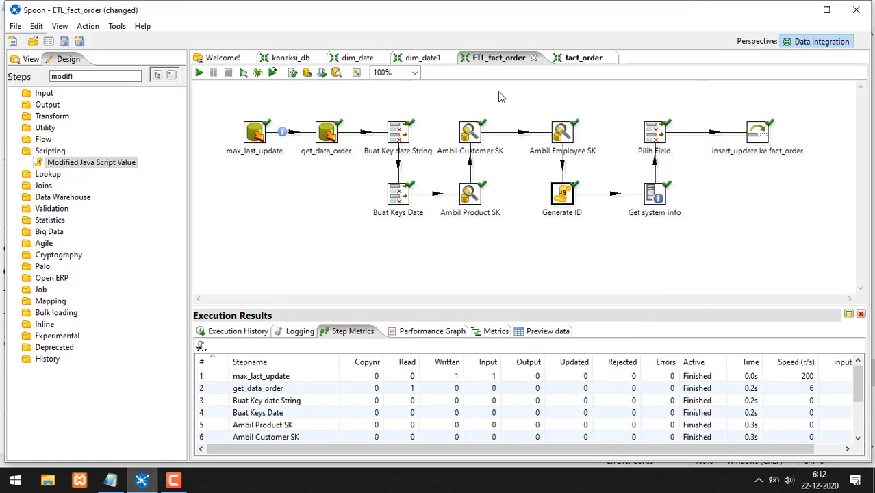
- Paste the copied id script below the comment line in fact_order's Modified Java Script Value step
left_click(575, 58)
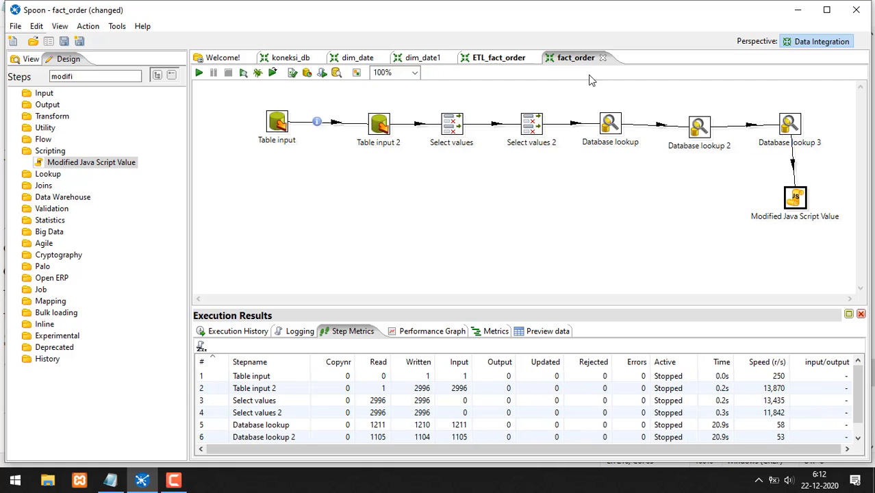
left_click_drag(793, 198, 787, 198)
double_click(788, 198)
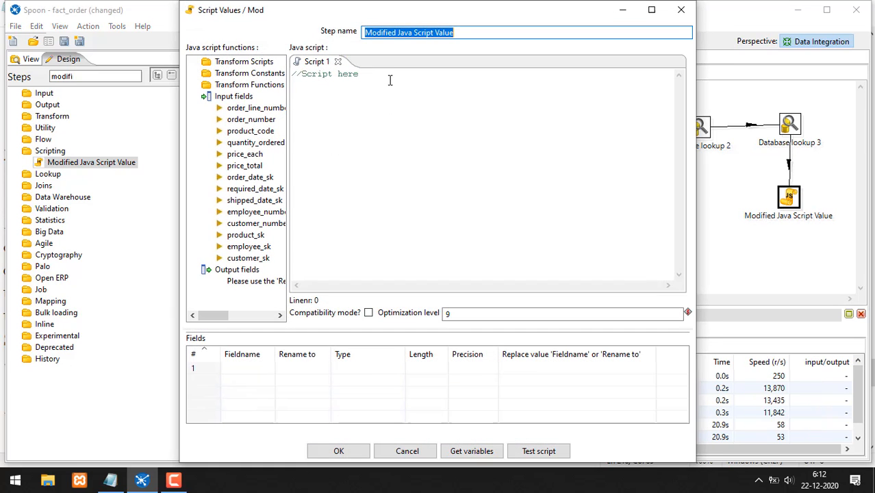
left_click(382, 86)
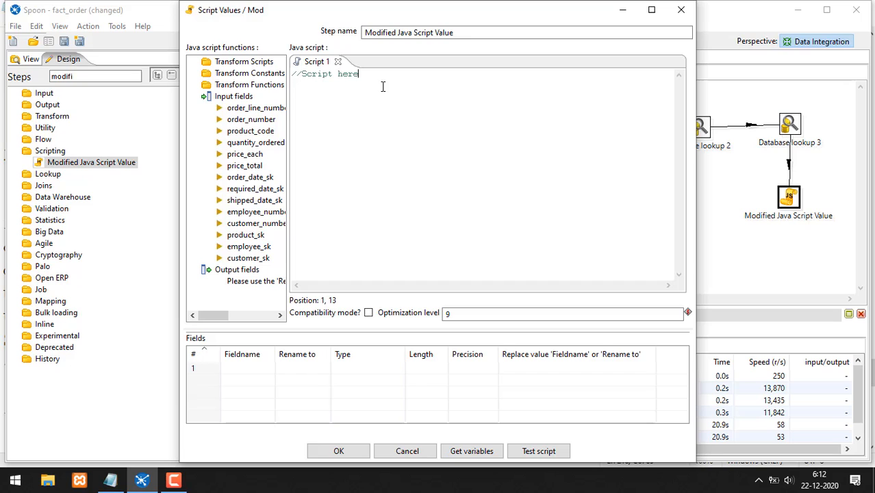
key("ctrl+v")
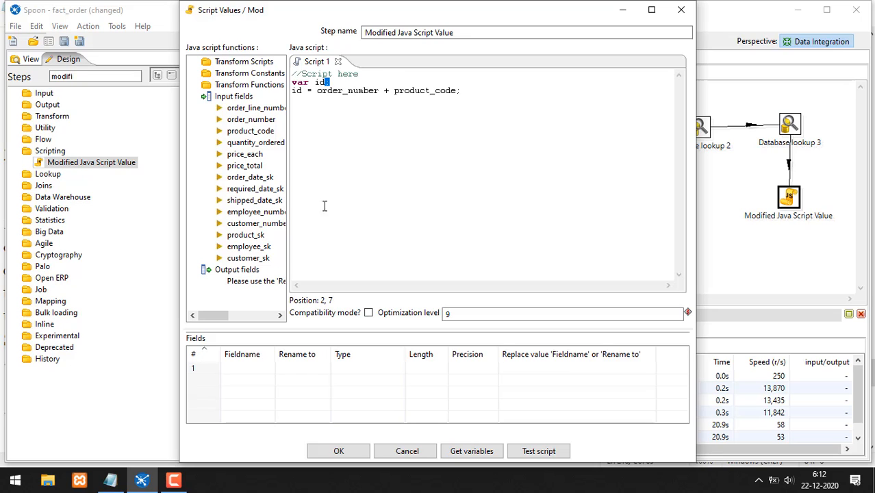
- Add an output field named id to the script step and accept its settings
left_click(271, 368)
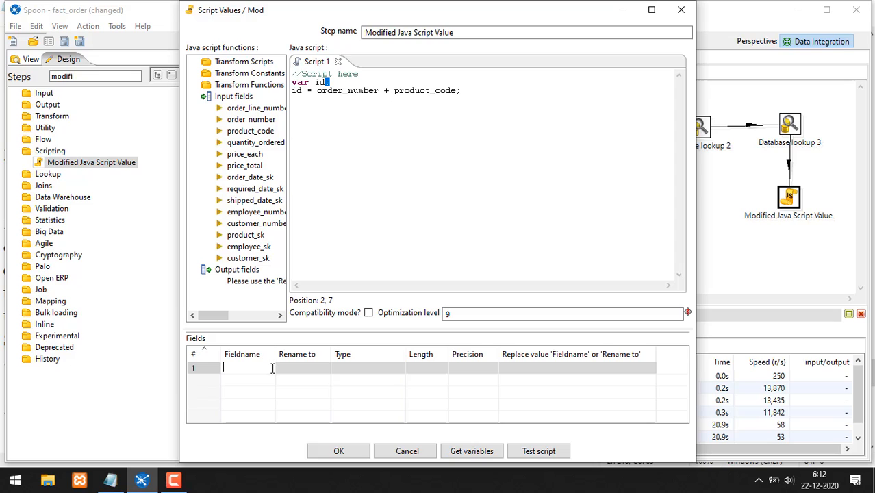
type("id")
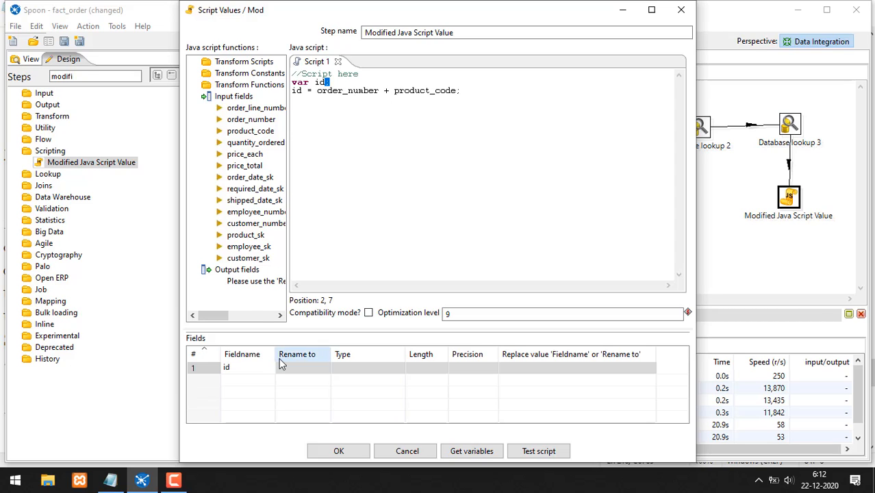
left_click(386, 369)
left_click(403, 370)
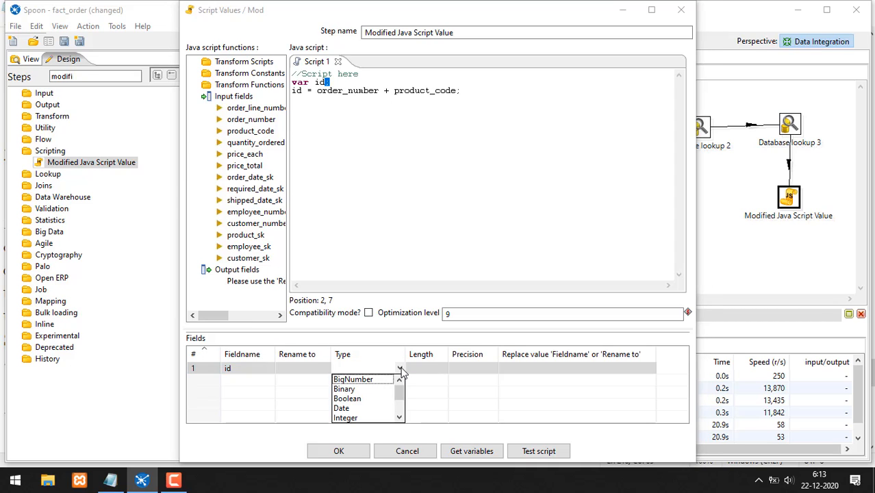
scroll(400, 411, "down", 2)
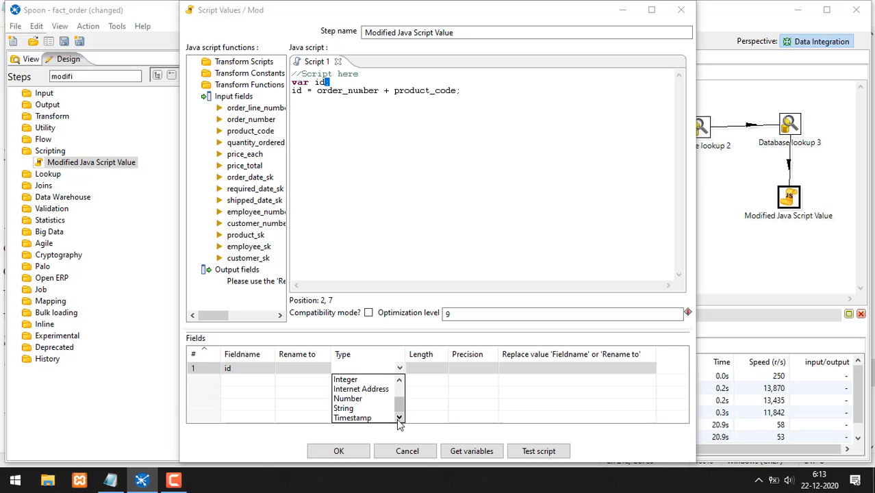
left_click(429, 452)
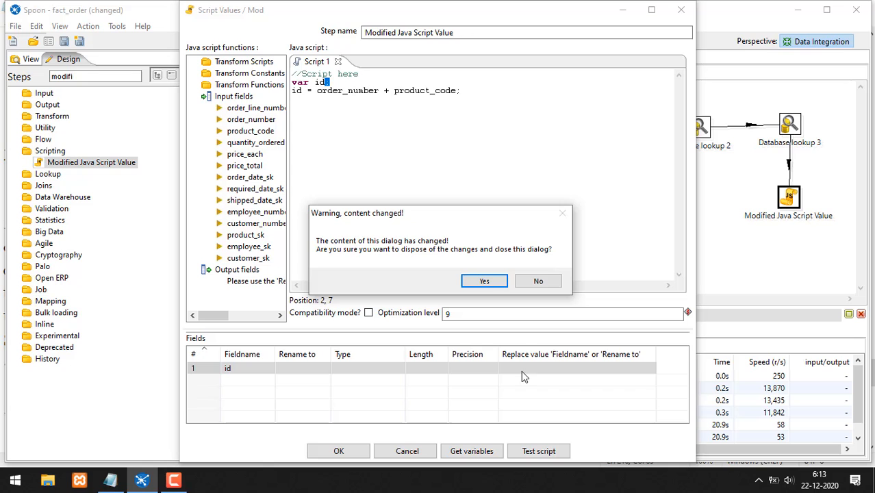
left_click(545, 280)
left_click(338, 450)
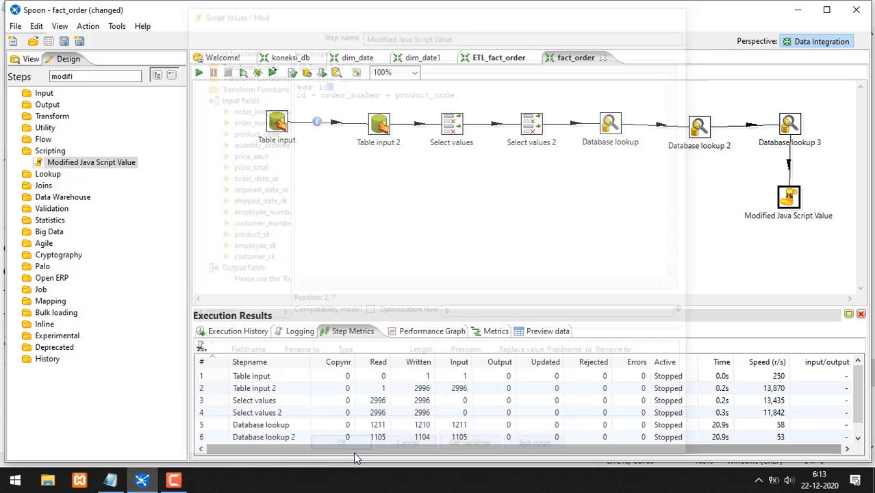
- Following the Generate ID step, set the id field's type to String in fact_order's script step and save the transformation
left_click(507, 59)
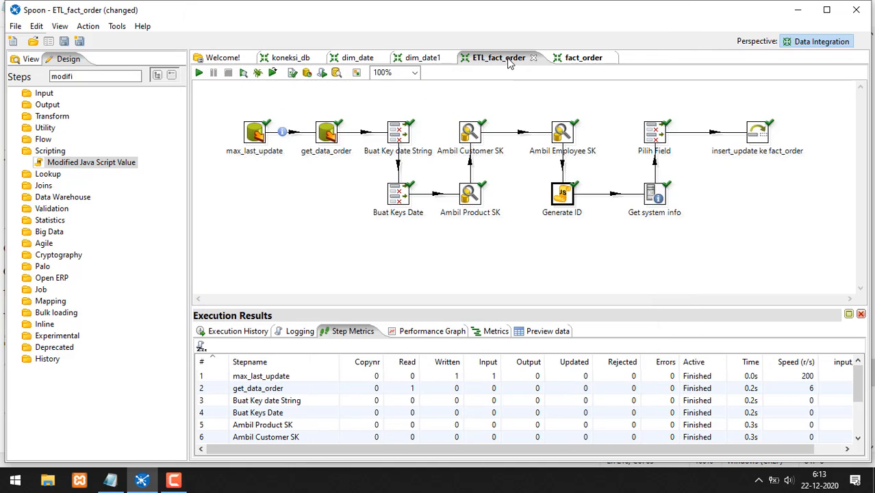
double_click(563, 195)
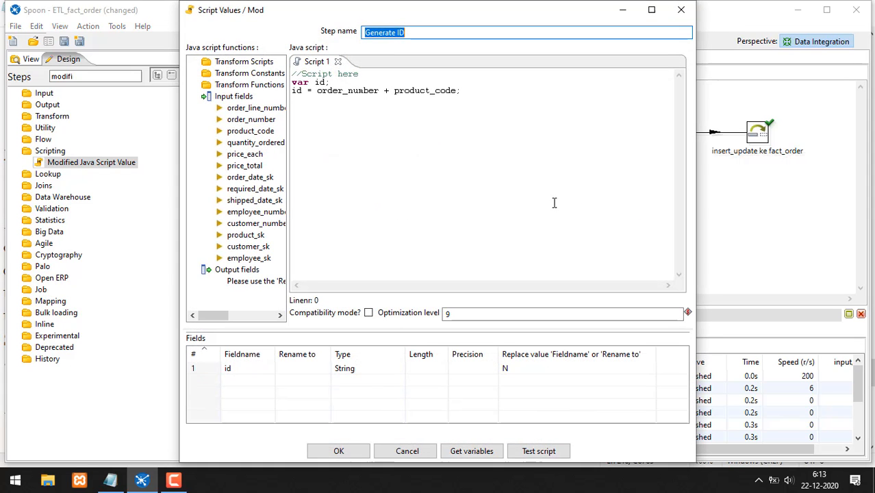
mouse_move(325, 349)
left_mouse_down()
mouse_move(391, 397)
mouse_move(410, 346)
left_mouse_up()
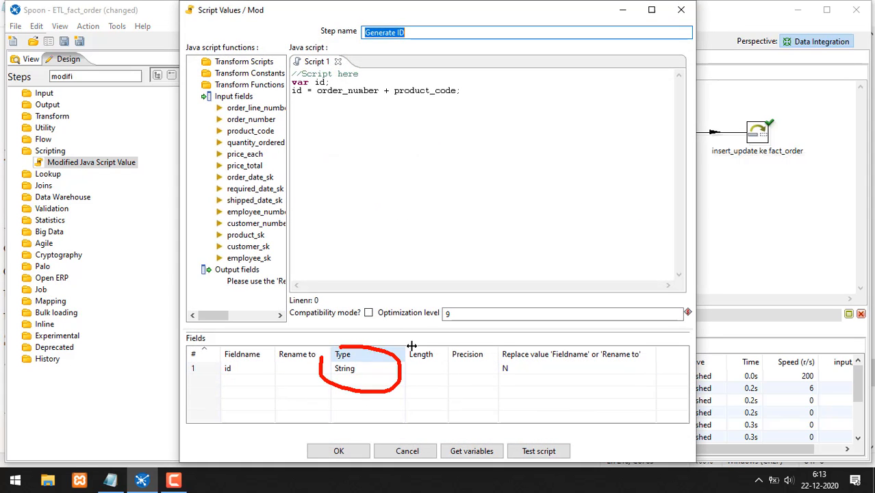
left_click(405, 451)
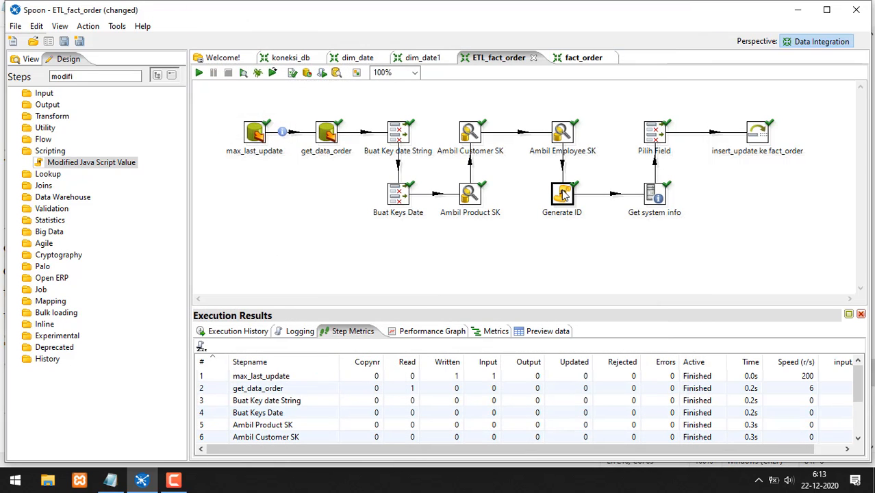
left_click(573, 58)
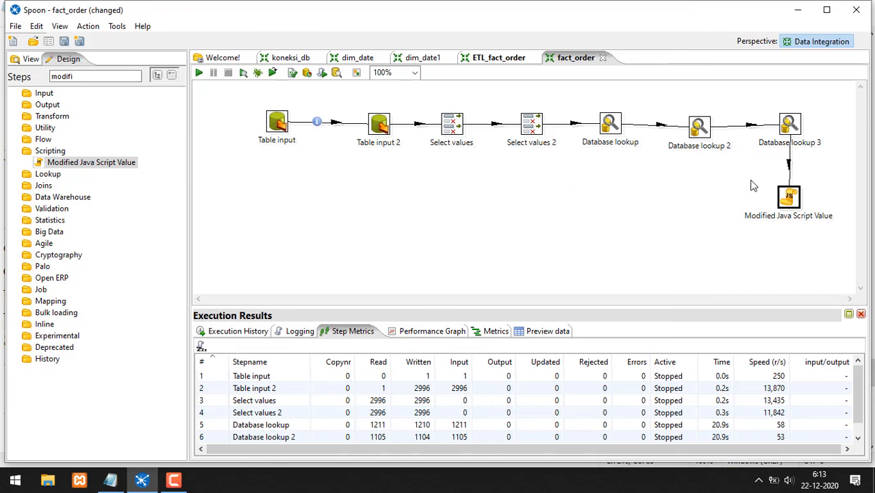
double_click(791, 197)
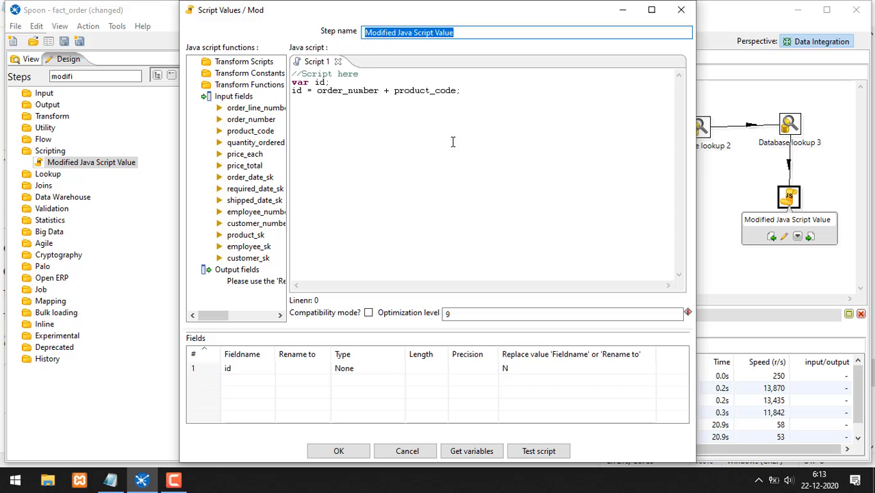
left_click(342, 367)
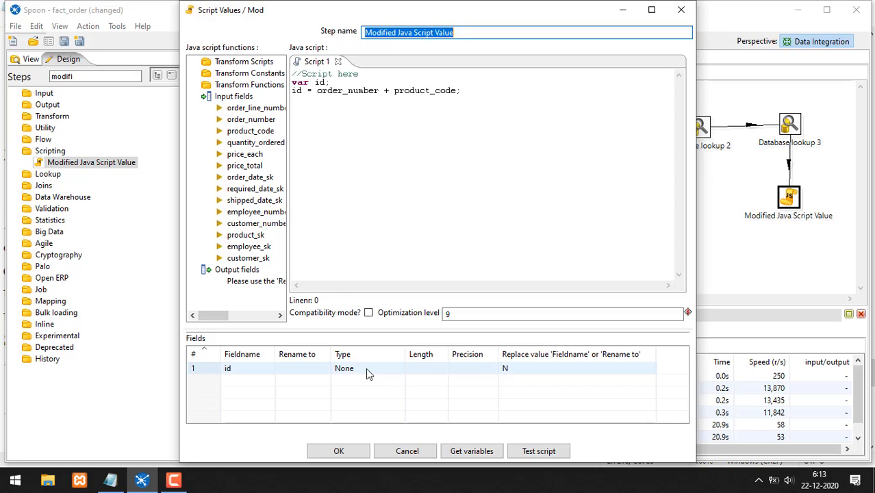
left_click(400, 372)
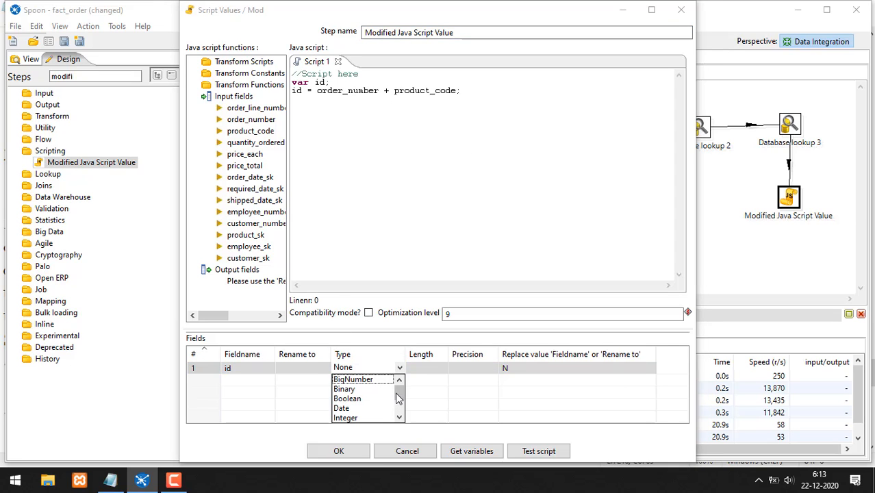
left_click_drag(398, 396, 400, 415)
left_click(352, 409)
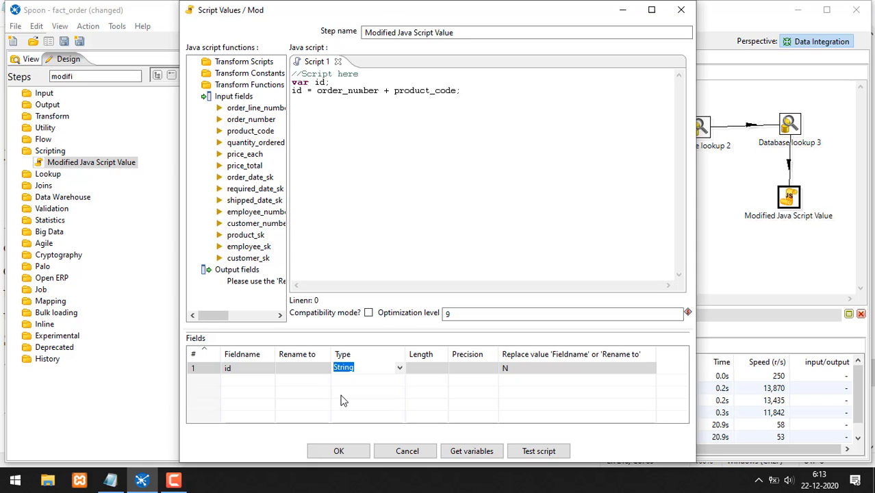
left_click(336, 451)
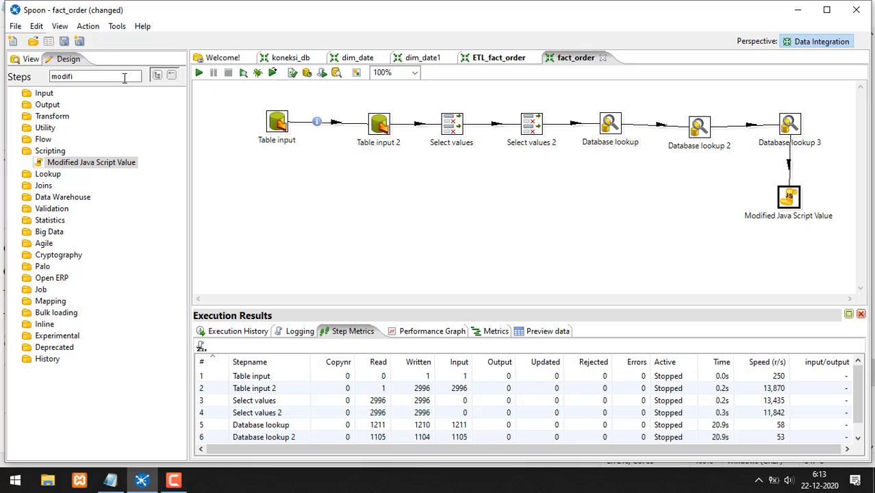
key("ctrl+s")
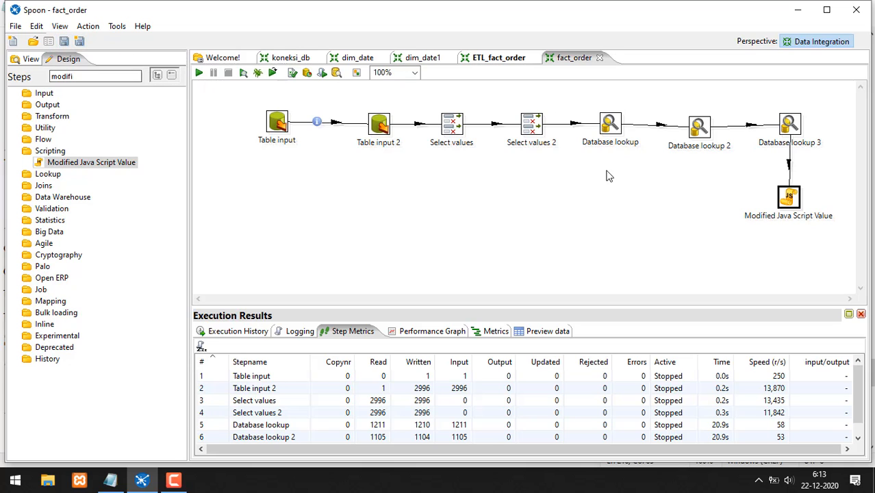
- Preview the rows output by fact_order's Modified Java Script Value step and examine the surrogate key and id columns
right_click(787, 196)
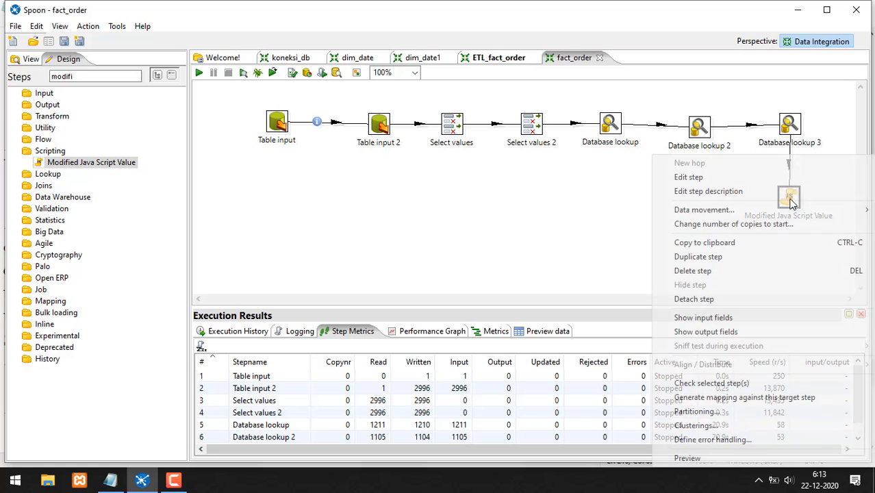
left_click(687, 457)
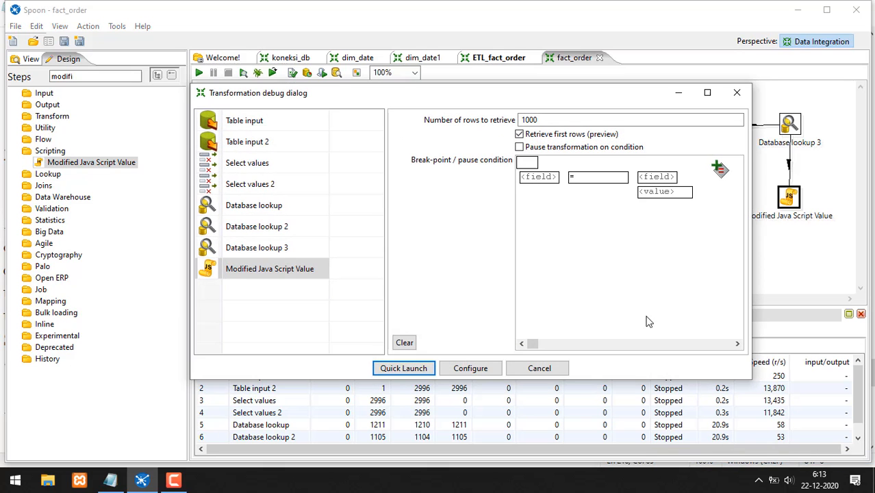
left_click(403, 368)
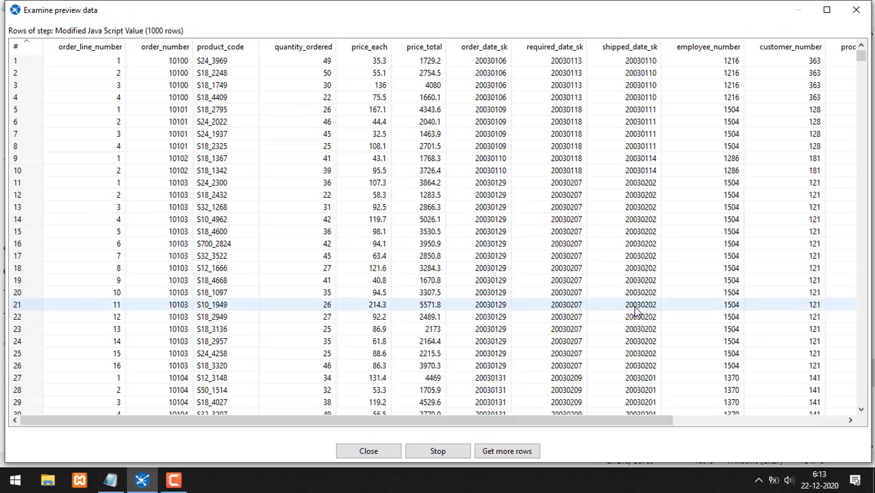
left_click_drag(631, 422, 846, 430)
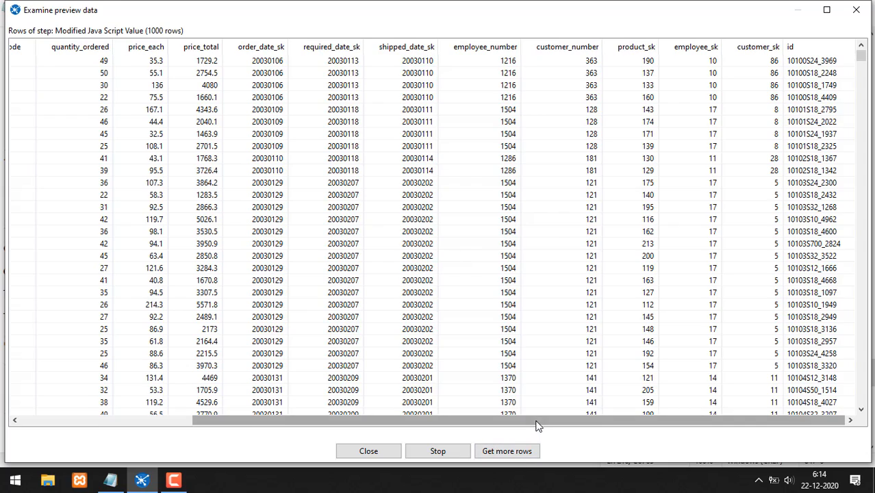
left_click_drag(538, 422, 349, 420)
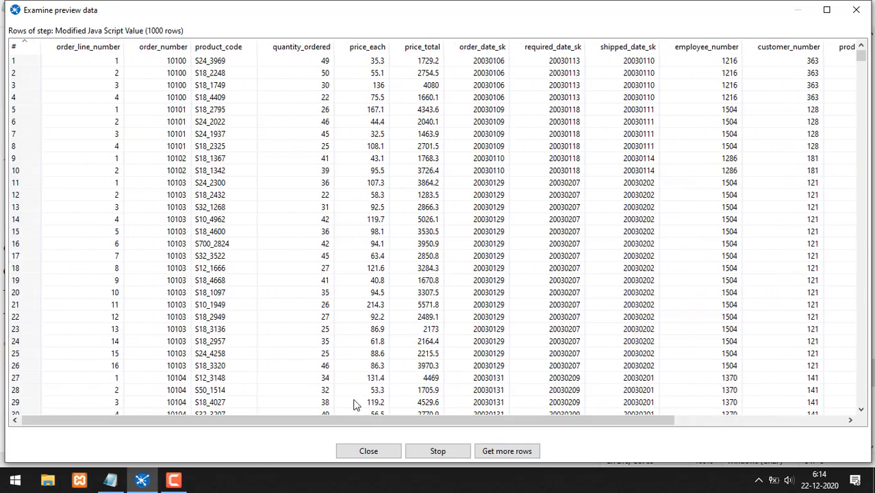
- Compare the first preview row's order_number and product_code with its id value, and stop the preview
left_click(156, 61)
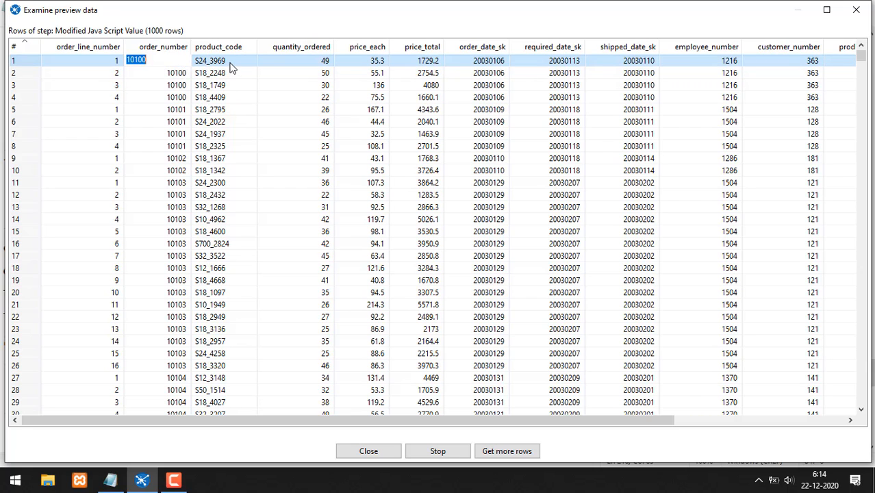
left_click(231, 65)
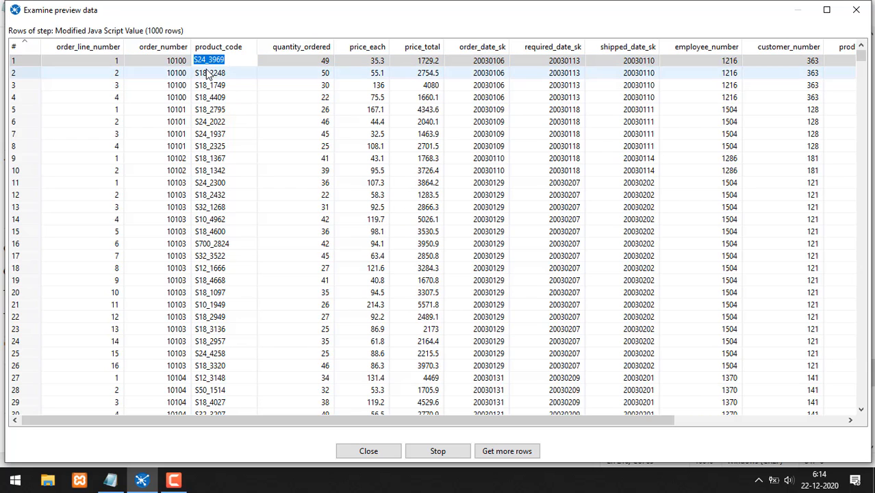
left_click(172, 62)
left_click(230, 64)
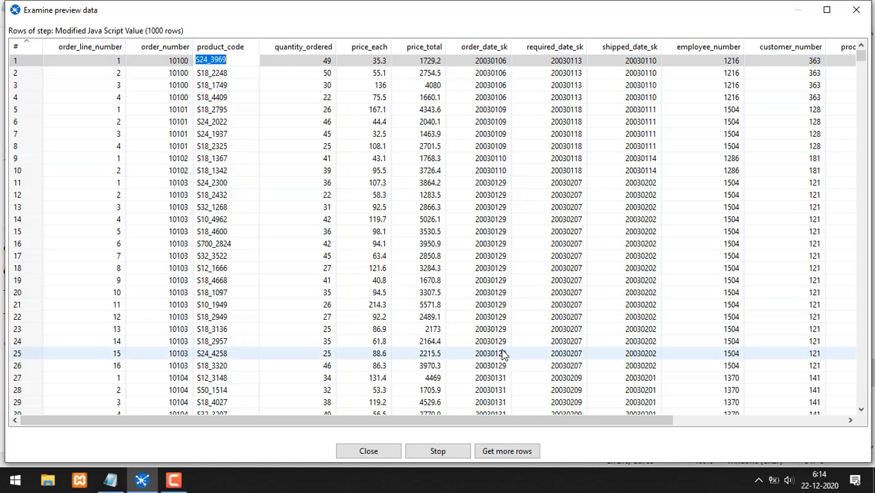
left_click_drag(528, 420, 712, 421)
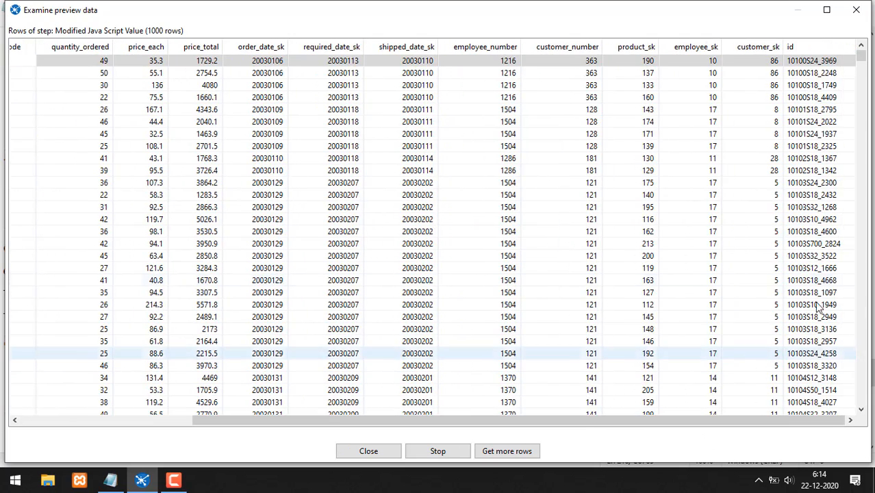
double_click(811, 61)
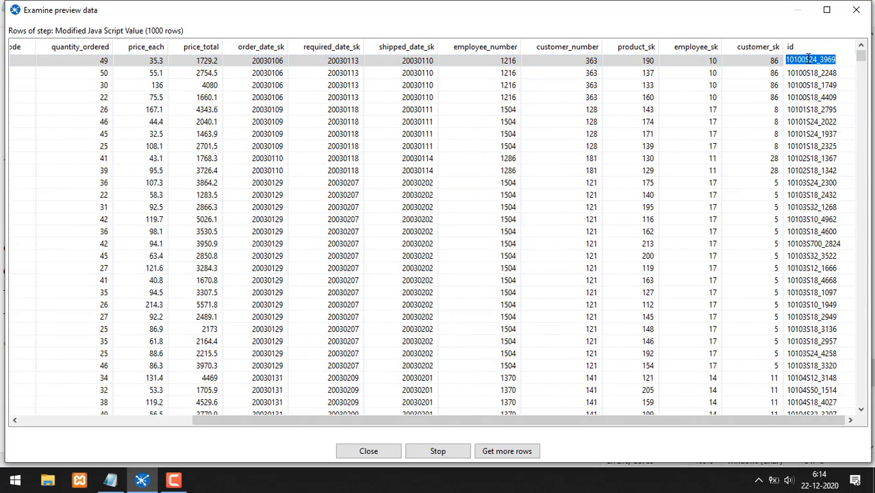
scroll(809, 59, "left", 5)
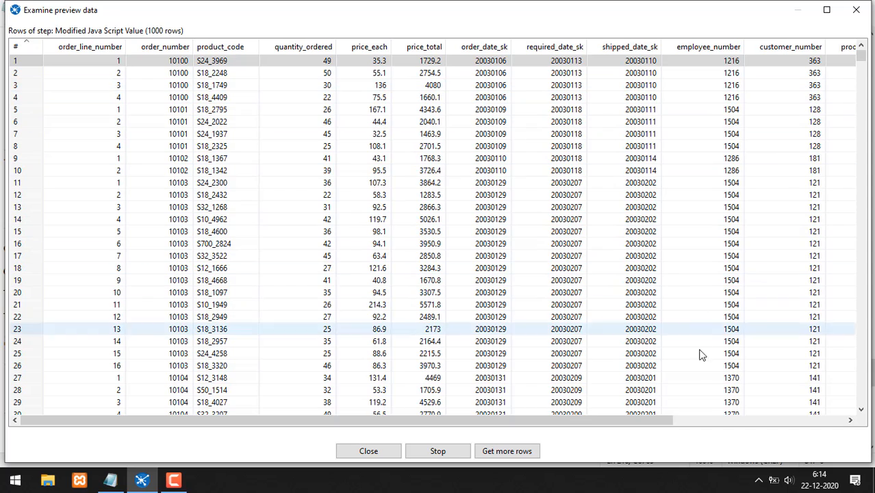
left_click_drag(662, 420, 840, 420)
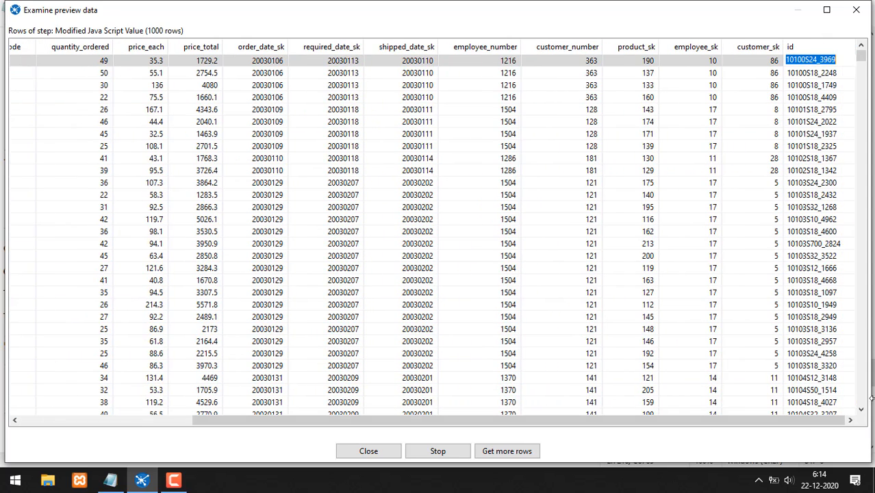
left_click(807, 59)
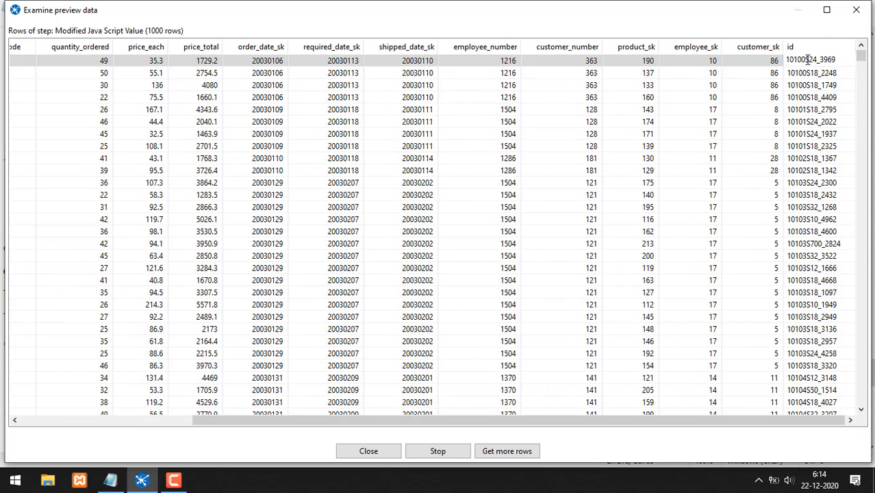
left_click_drag(806, 59, 785, 60)
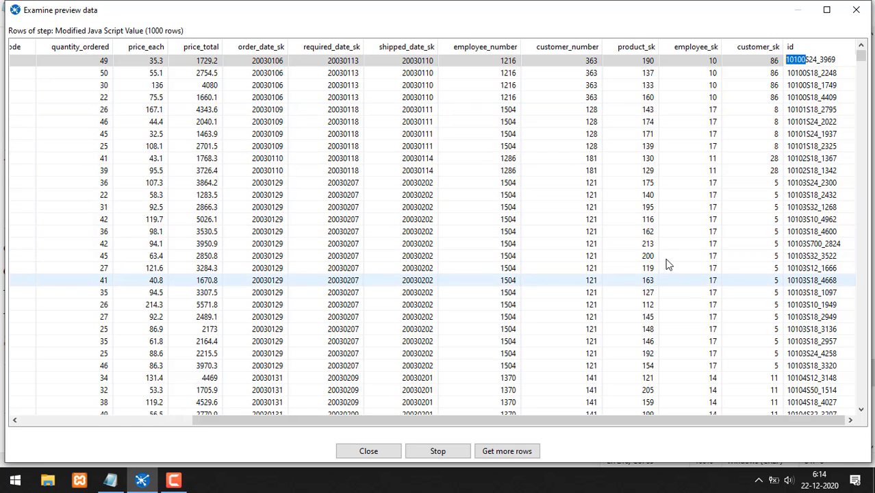
left_click(445, 450)
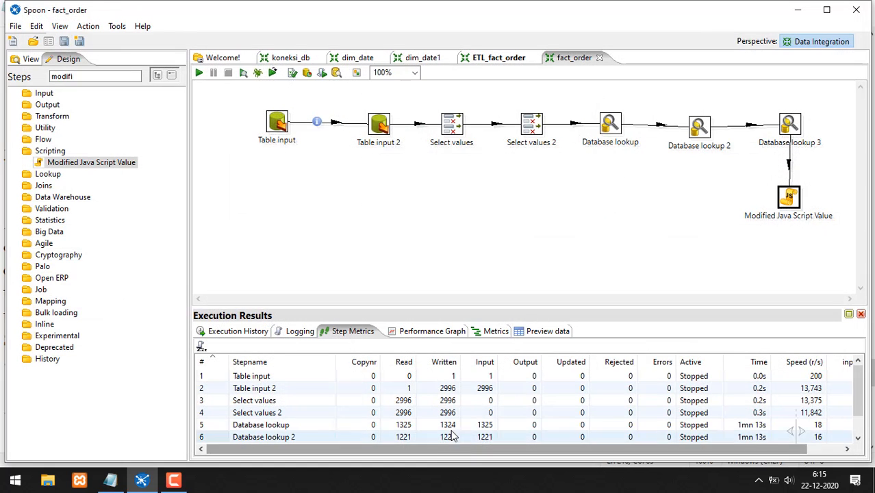
- Check the field name and type configured in ETL_fact_order's Get system info step, and return to fact_order
left_click(494, 60)
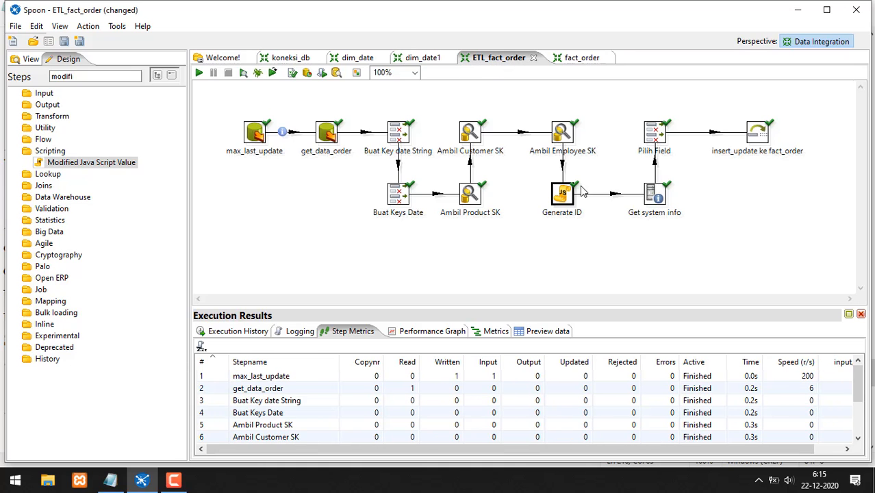
double_click(655, 197)
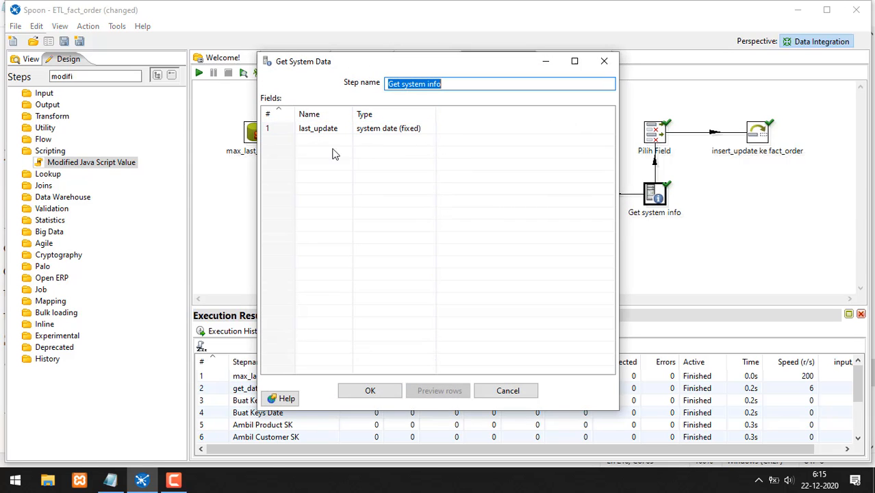
left_click(510, 396)
left_click(572, 60)
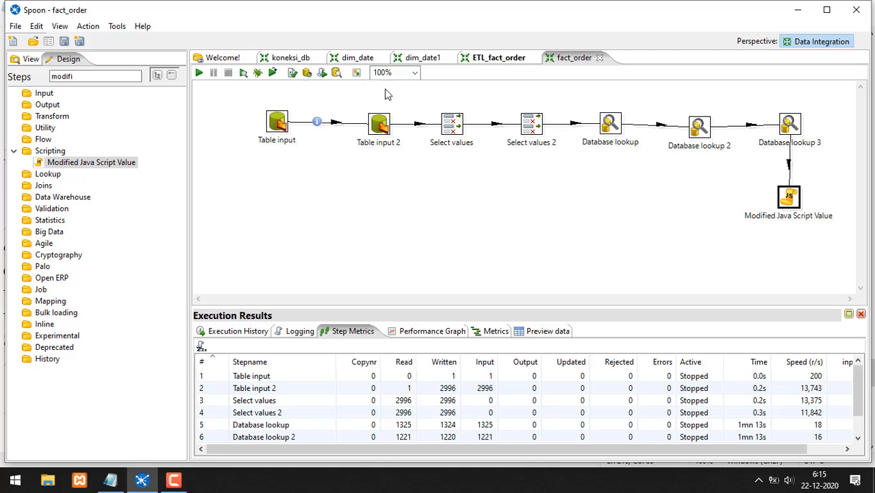
left_click(492, 59)
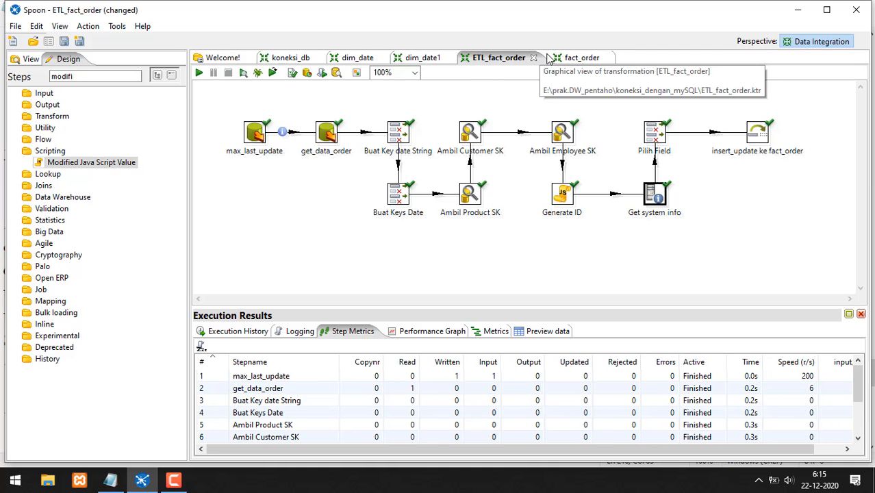
left_click(579, 58)
- Find the Get System Info step among the available steps and add it to fact_order beside the Modified Java Script Value step
left_click_drag(114, 76, 35, 76)
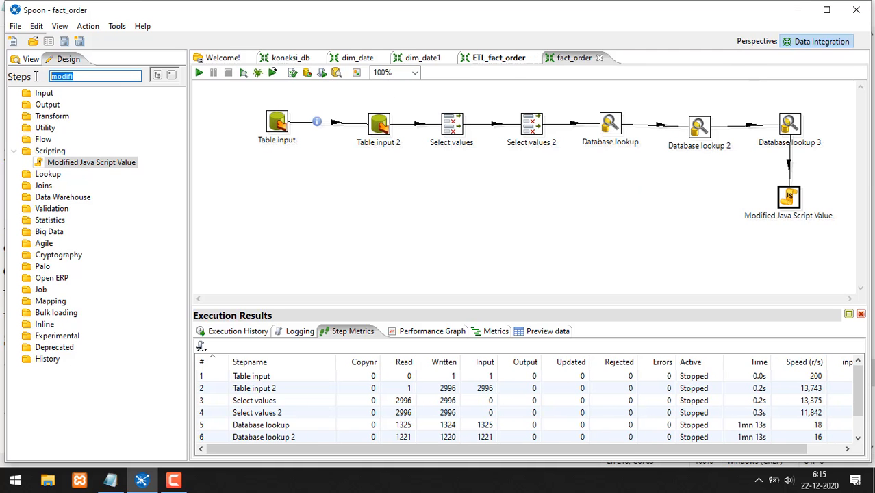
type("getSystem")
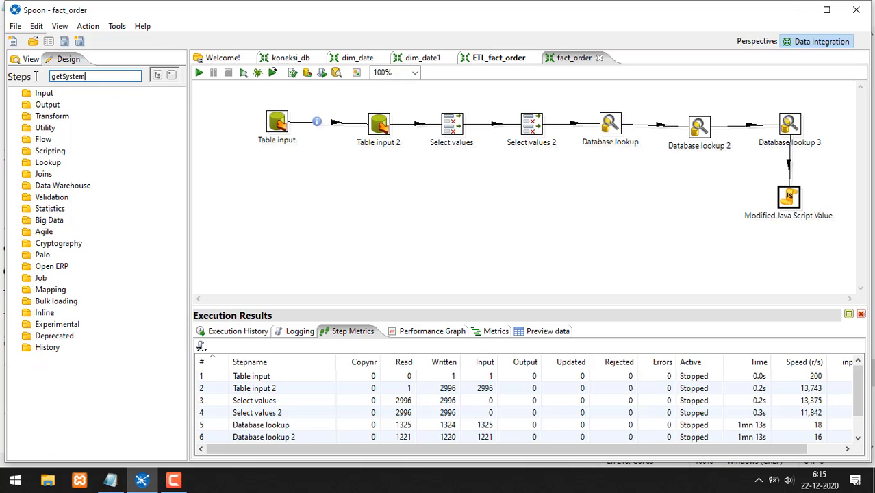
type("e")
key("BackSpace")
key("BackSpace")
key("BackSpace")
key("BackSpace")
key("BackSpace")
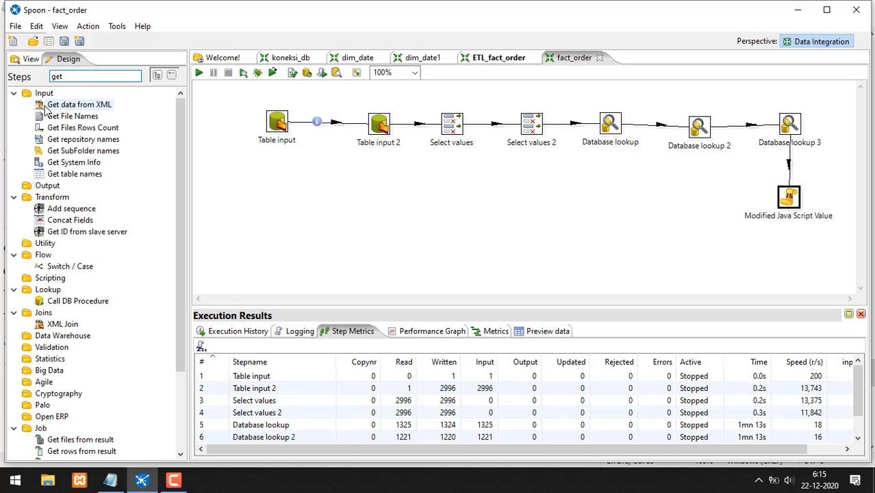
left_click_drag(87, 165, 661, 205)
- Connect a hop from the Modified Java Script Value step to the Get System Info step
left_click(790, 200)
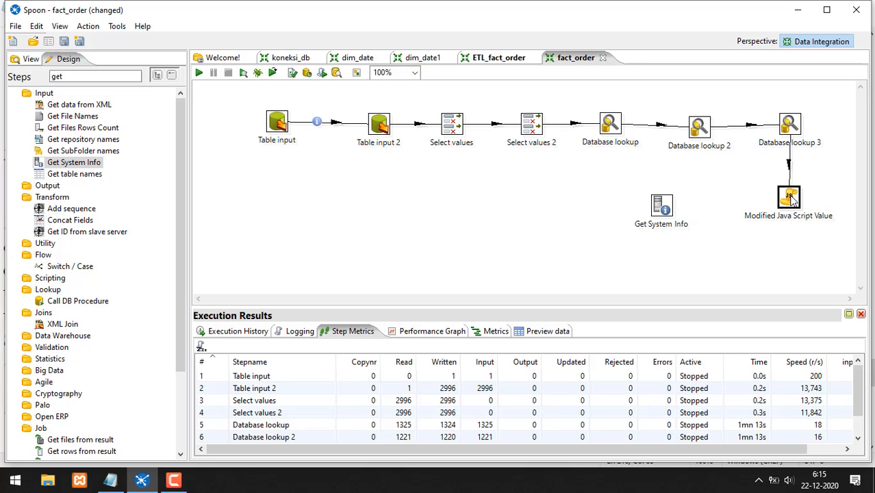
mouse_move(791, 202)
left_click_drag(810, 237, 663, 207)
left_click(675, 212)
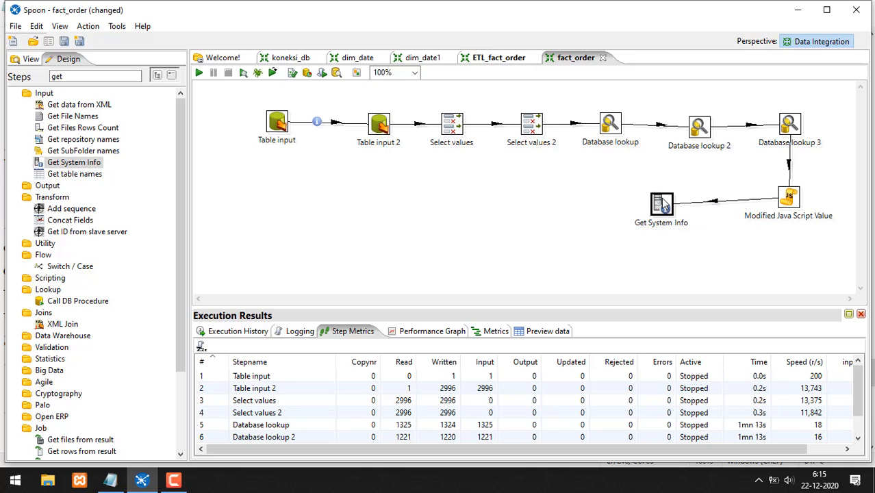
- Add a last_update field of type system date (fixed) to the Get System Info step and save the transformation
double_click(662, 200)
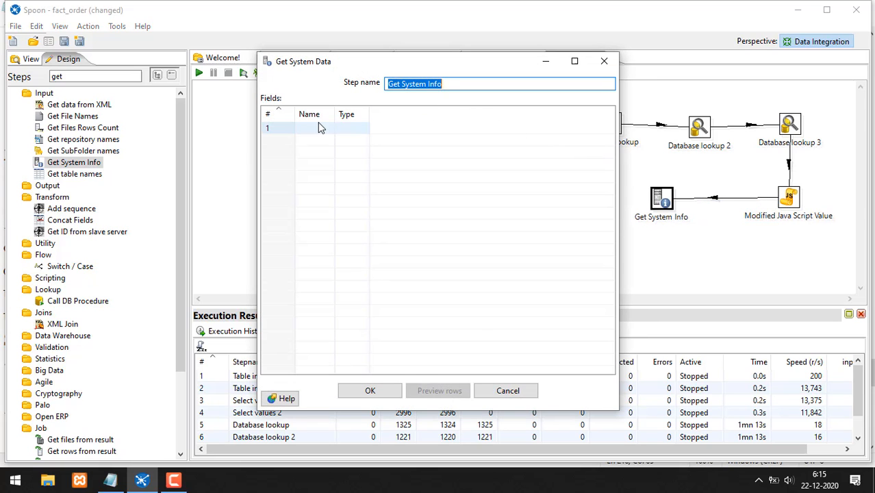
left_click(317, 126)
type("la")
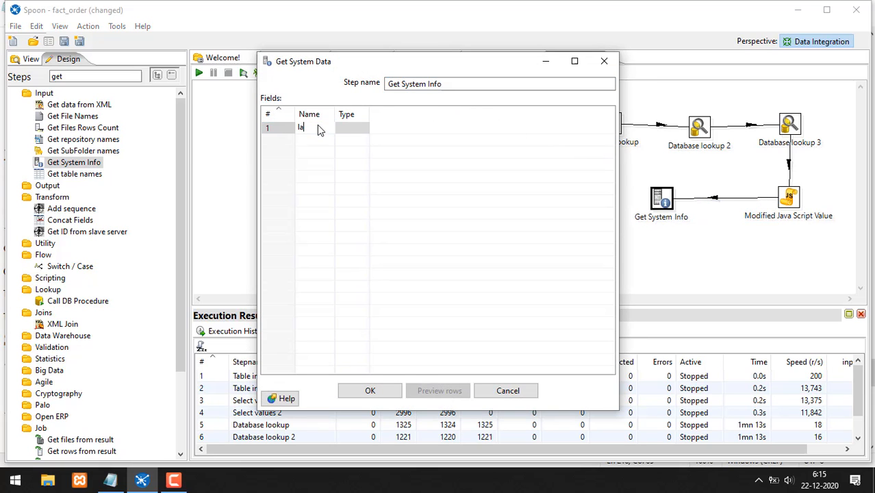
type("ast")
key("BackSpace")
key("BackSpace")
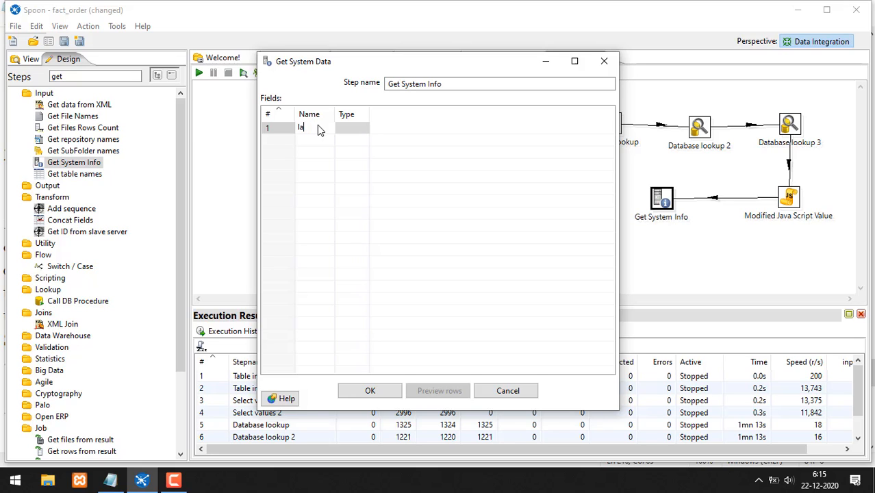
type("st_update")
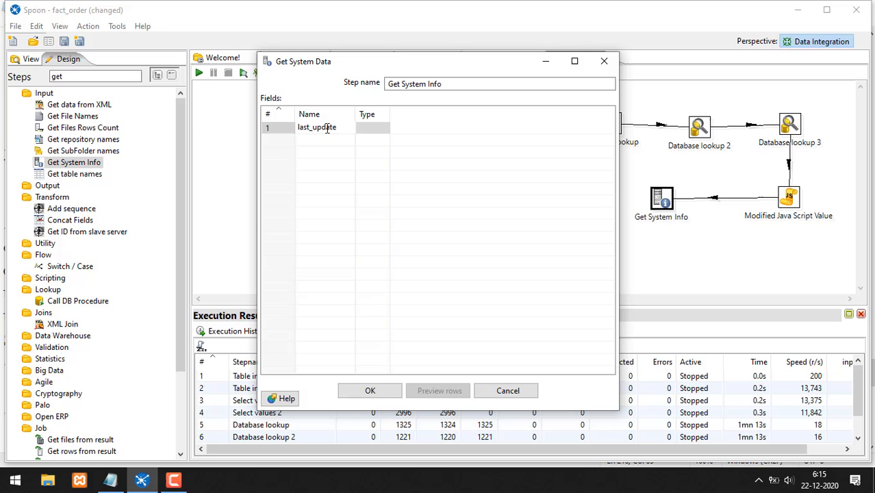
left_click(377, 126)
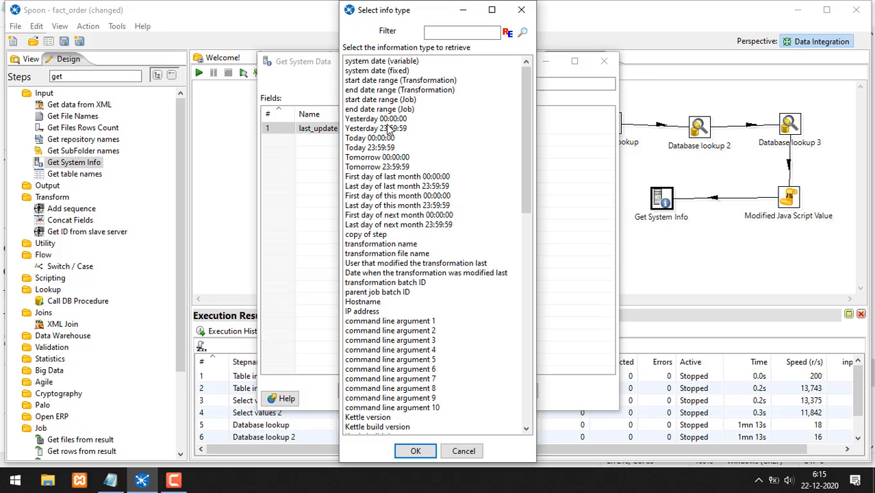
left_click(389, 72)
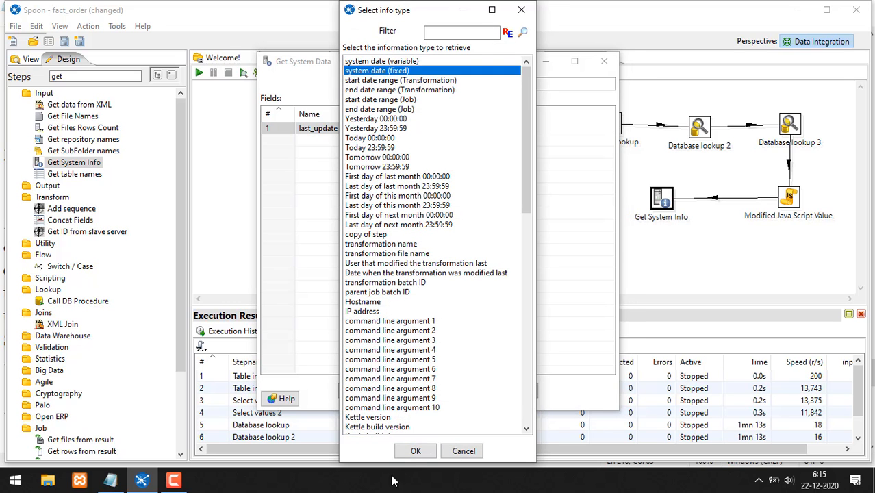
left_click(415, 451)
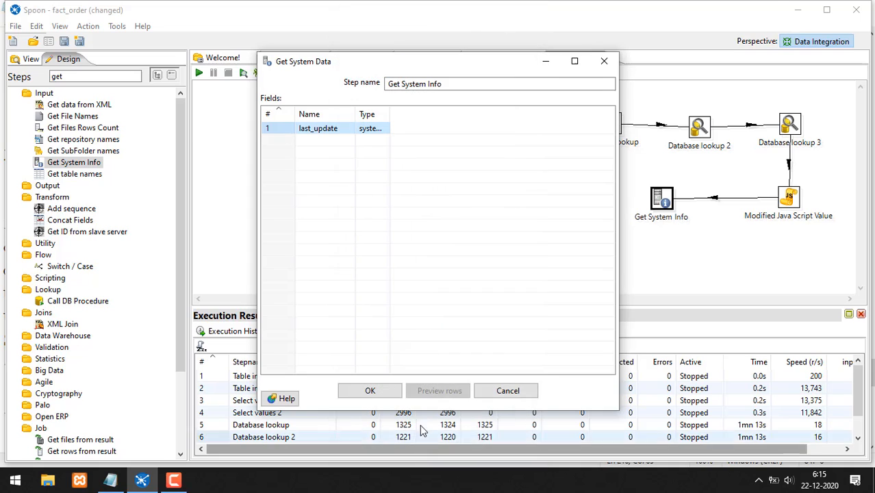
left_click(369, 390)
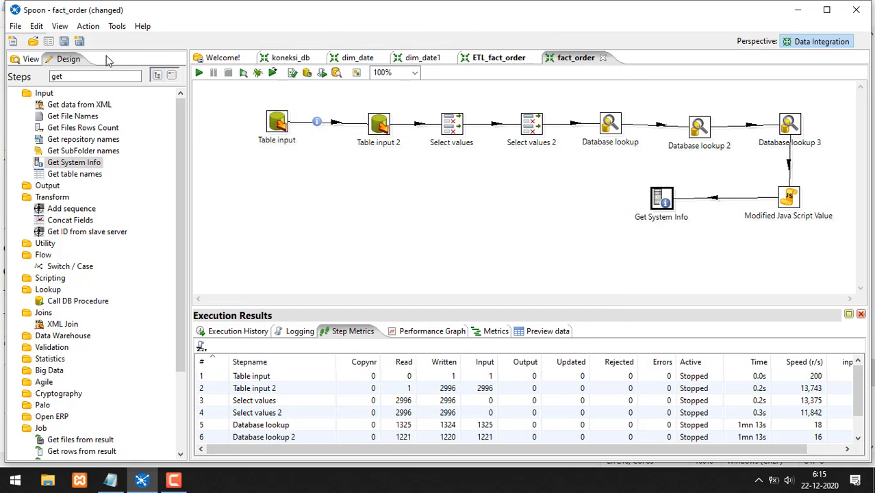
left_click(64, 42)
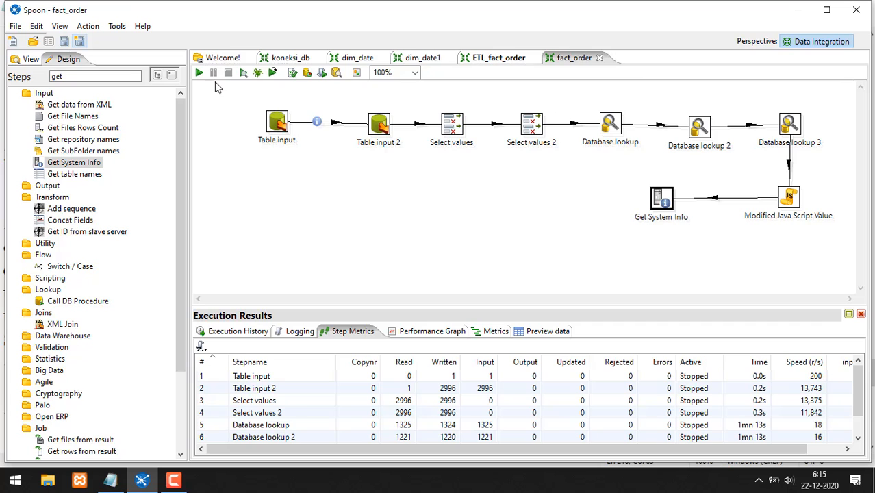
- Nudge the Get System Info step level with the Modified Java Script Value step
right_click(668, 206)
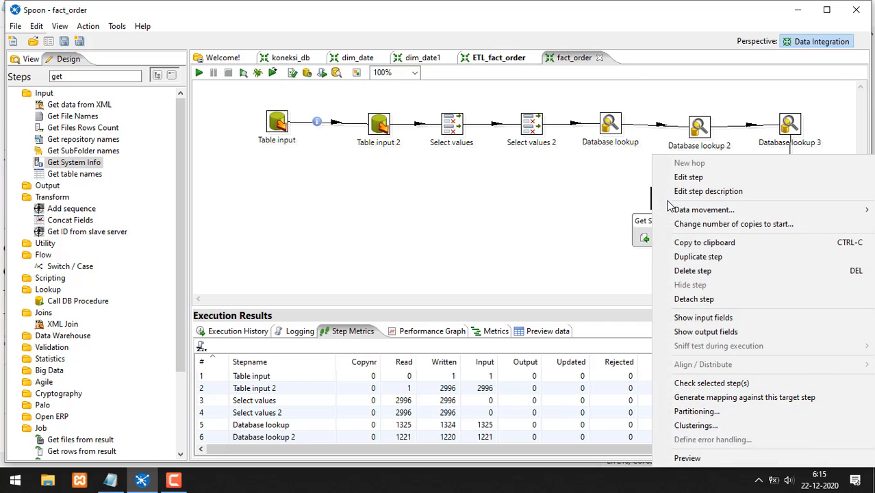
left_click(547, 203)
left_click_drag(668, 205, 667, 204)
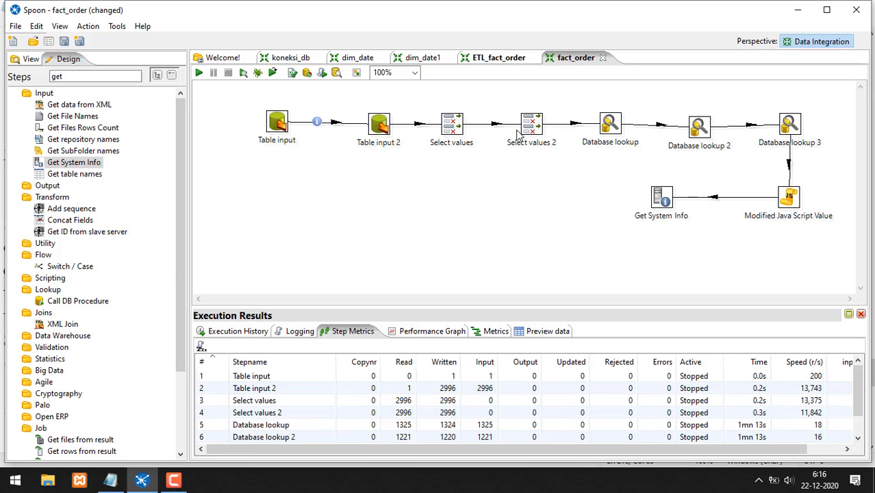
- Examine the Pilih Field step of ETL_fact_order for its selected field list, remove and meta-data settings, leaving it unmodified
left_click(505, 60)
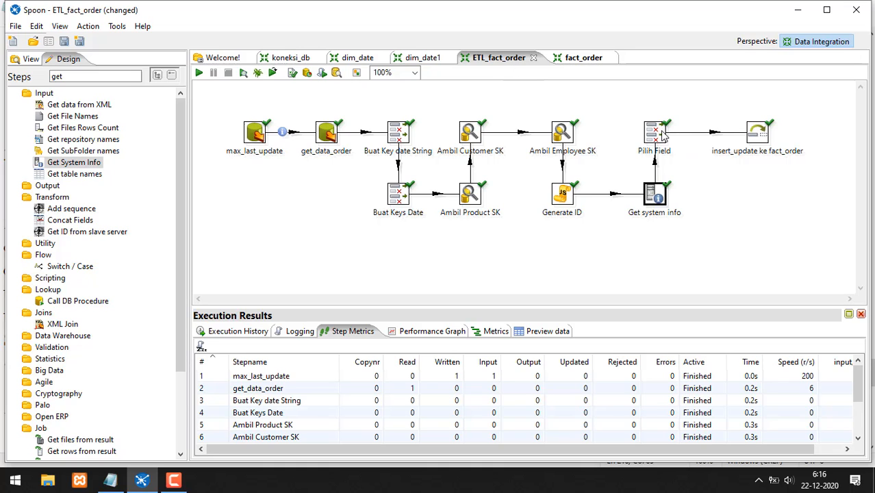
mouse_move(663, 137)
left_click_drag(538, 118, 300, 241)
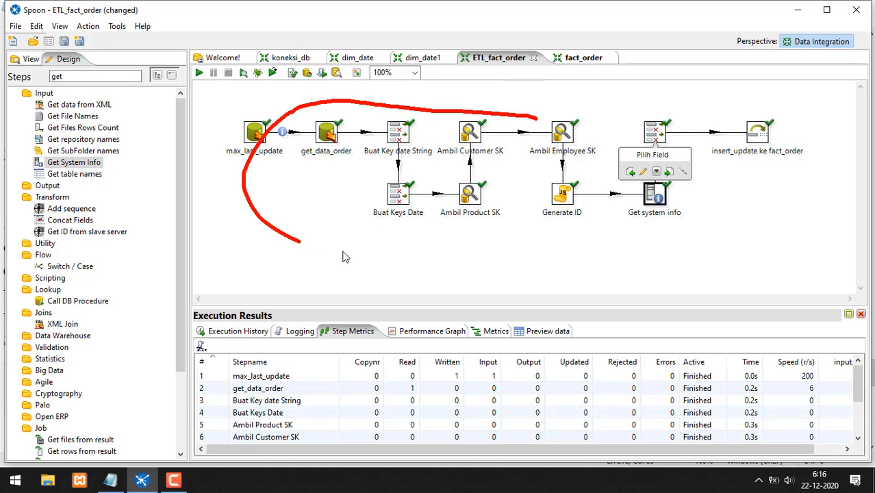
mouse_move(346, 257)
left_mouse_down()
mouse_move(557, 111)
mouse_move(513, 106)
left_mouse_up()
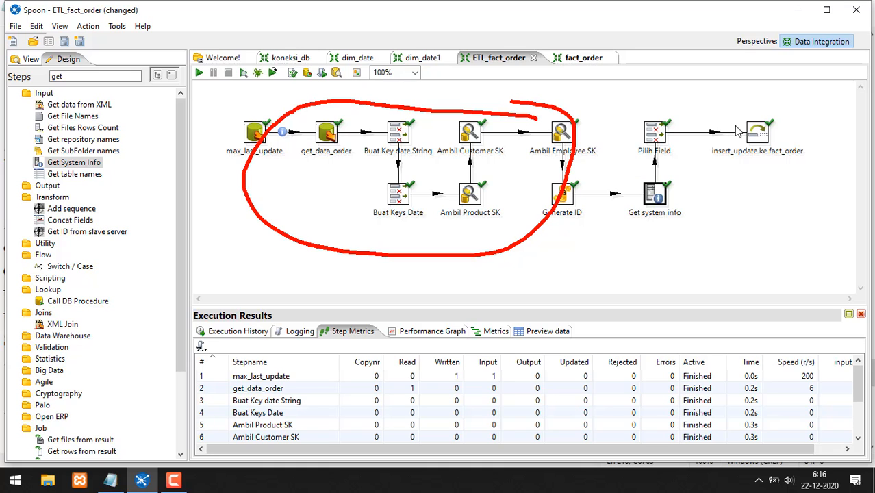
mouse_move(751, 107)
left_mouse_down()
mouse_move(731, 158)
mouse_move(723, 100)
left_mouse_up()
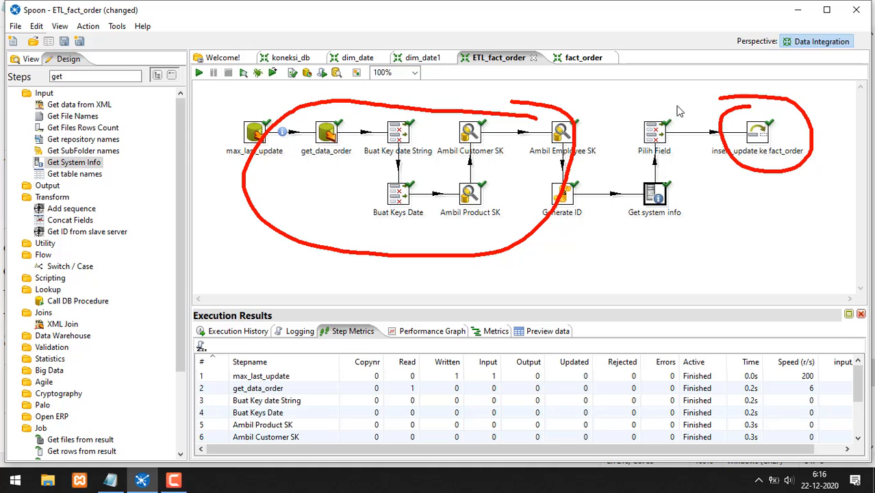
double_click(653, 137)
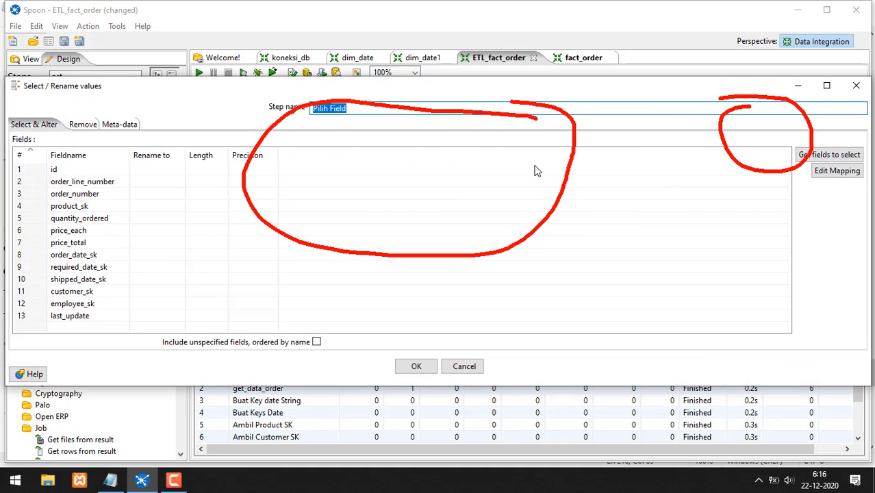
mouse_move(96, 157)
left_mouse_down()
mouse_move(133, 325)
mouse_move(103, 149)
left_mouse_up()
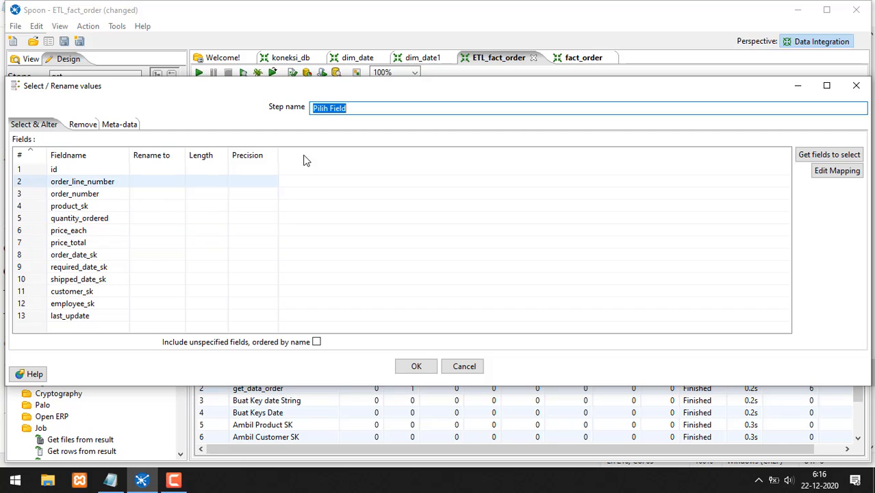
left_click(122, 124)
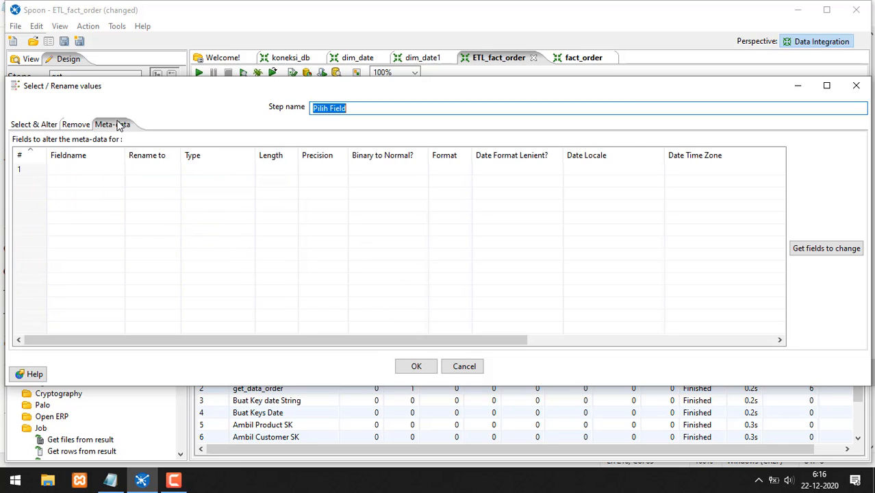
left_click(81, 125)
left_click(48, 122)
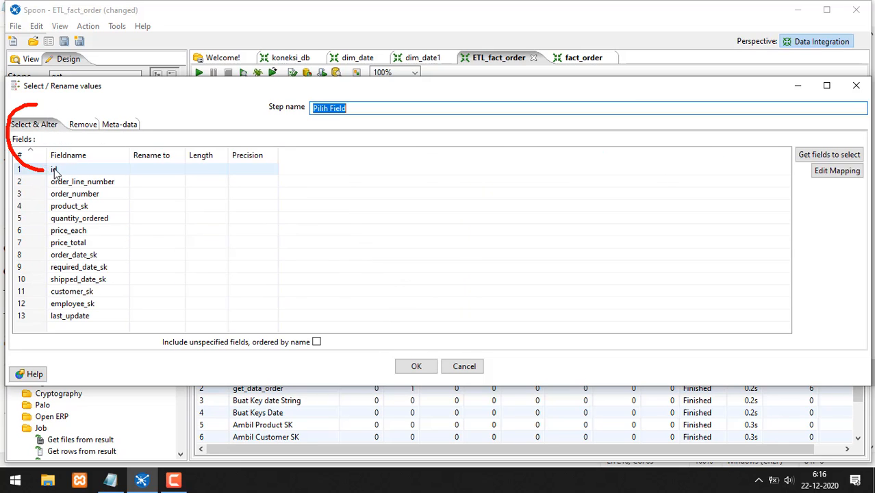
left_click(464, 367)
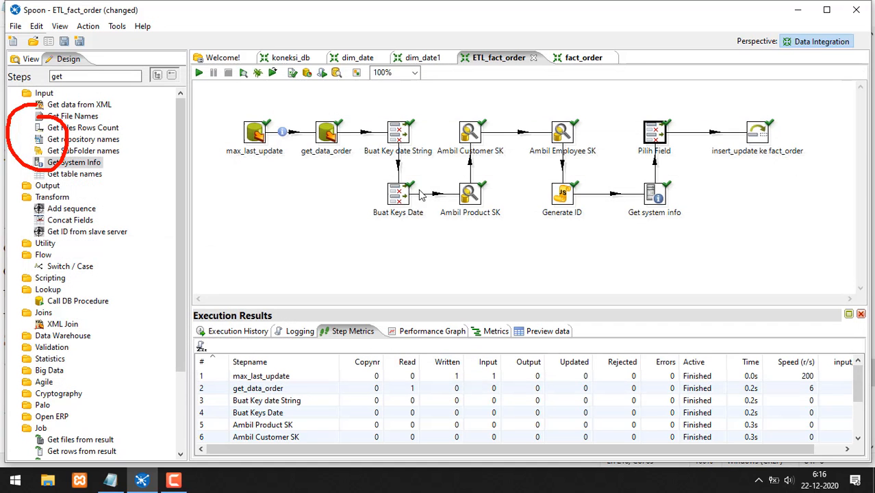
- Find the Select values step among the available steps and add it to fact_order beside the Get System Info step
left_click(577, 60)
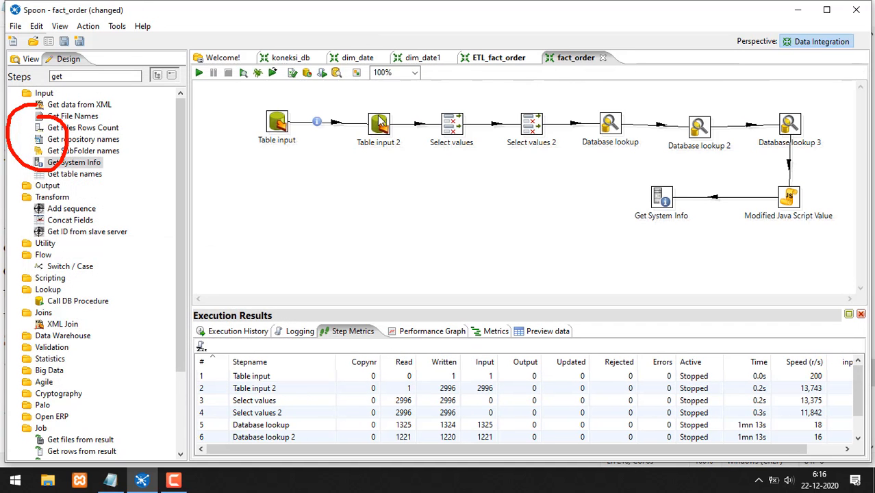
left_click_drag(69, 77, 45, 76)
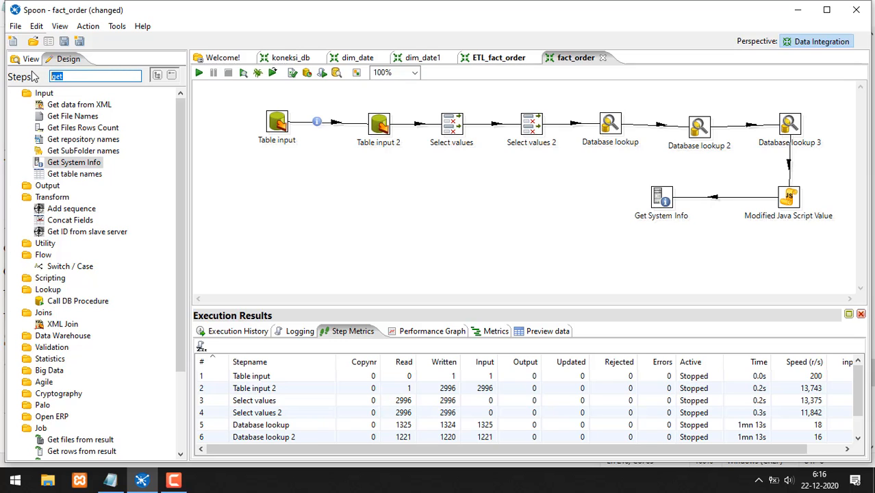
type("sele")
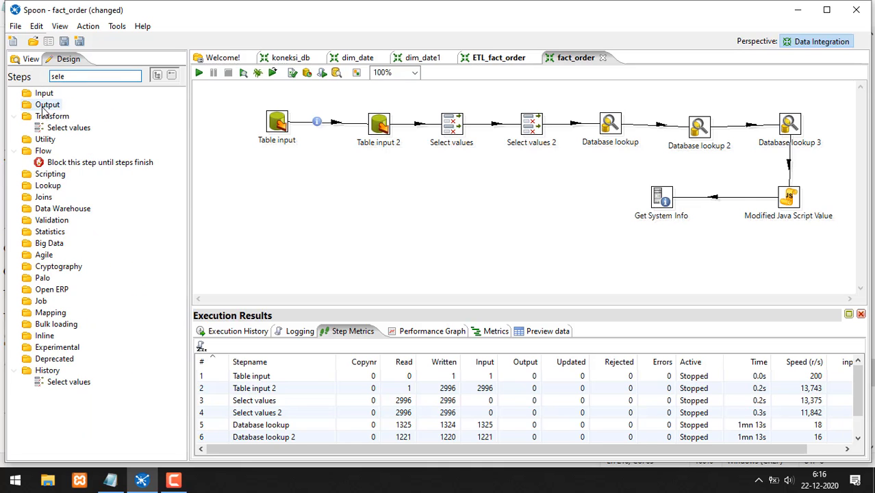
left_click_drag(63, 128, 563, 198)
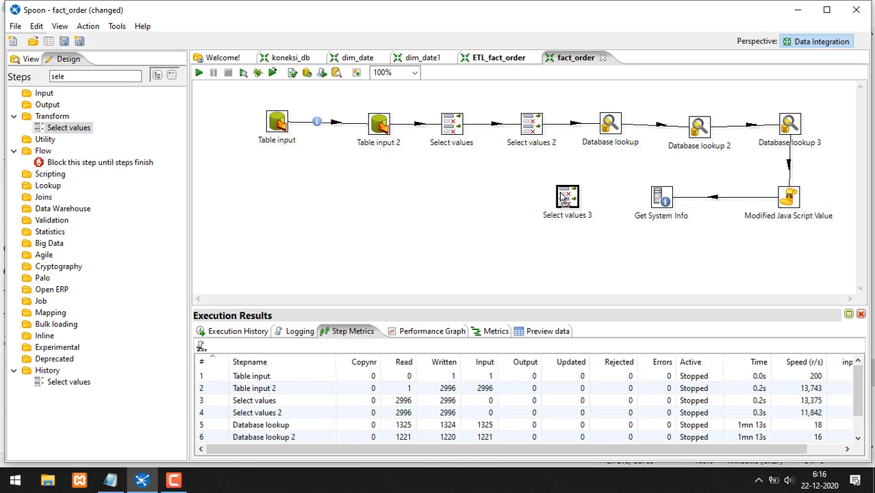
- Connect a hop from the Get System Info step to the Select values 3 step
left_click(658, 198)
mouse_move(658, 198)
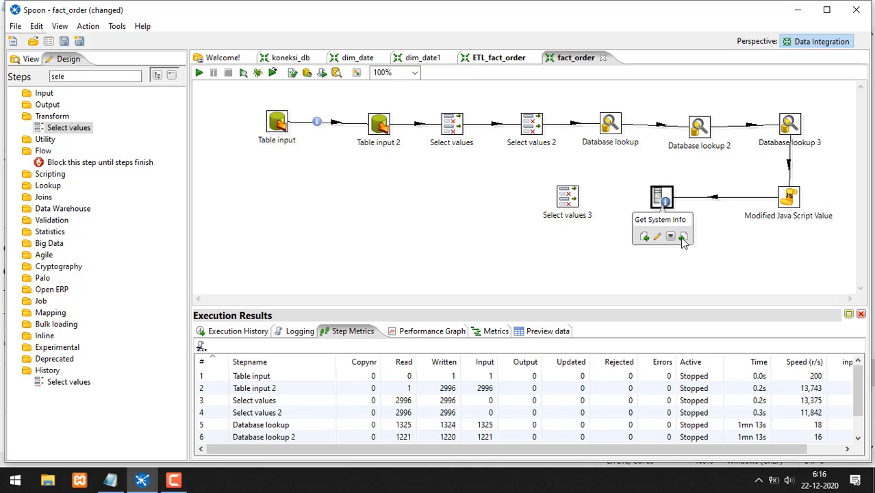
left_click_drag(683, 237, 572, 200)
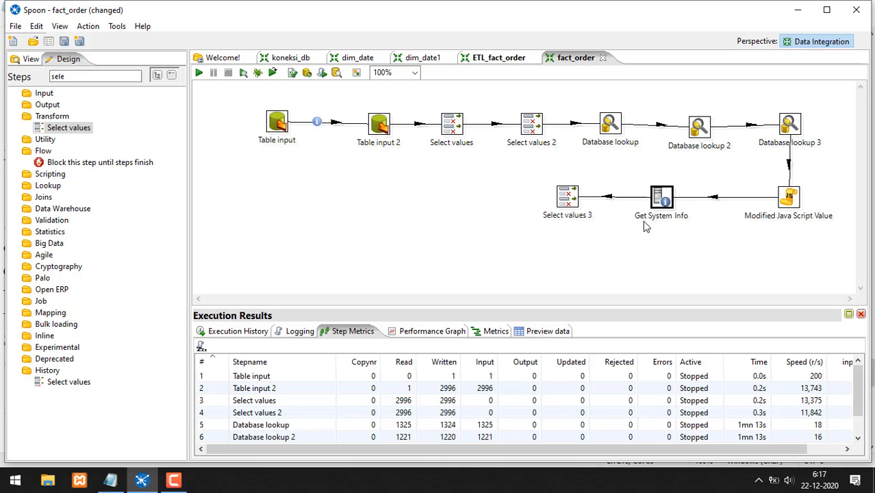
left_click(567, 198)
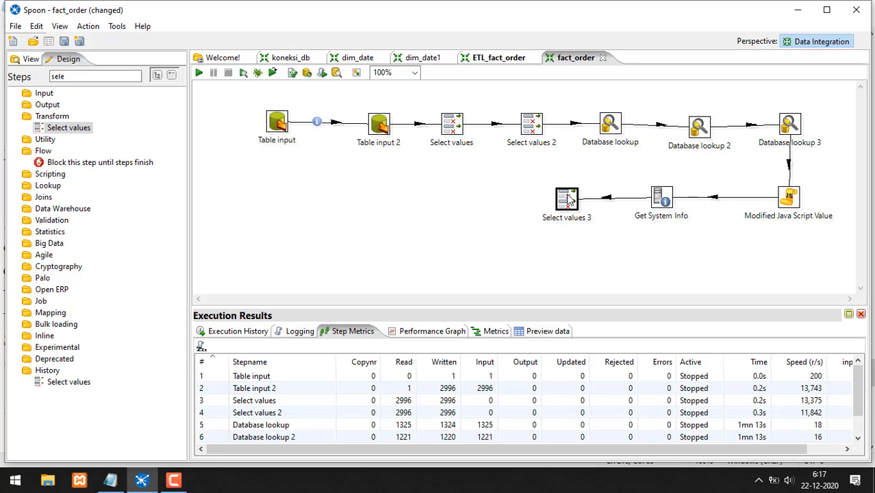
- Set id and order_line_number as the first two fields to select in the Select values 3 step
mouse_move(568, 199)
double_click(567, 199)
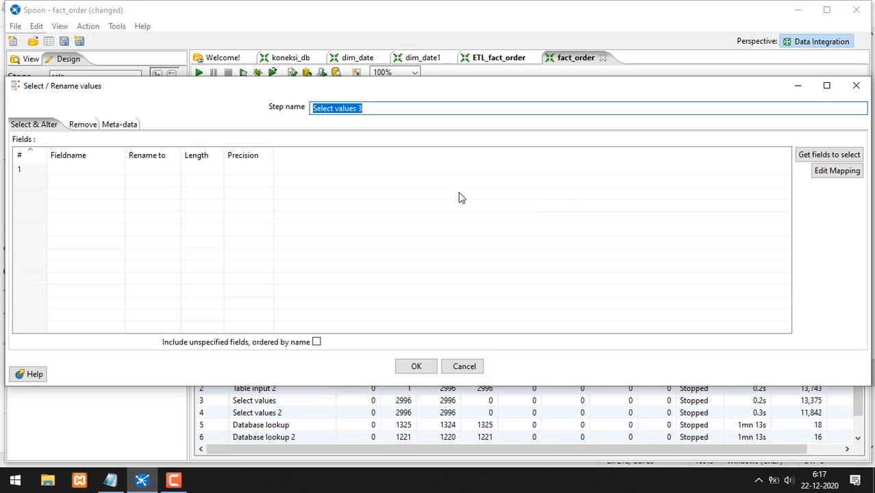
left_click(117, 172)
left_click(119, 172)
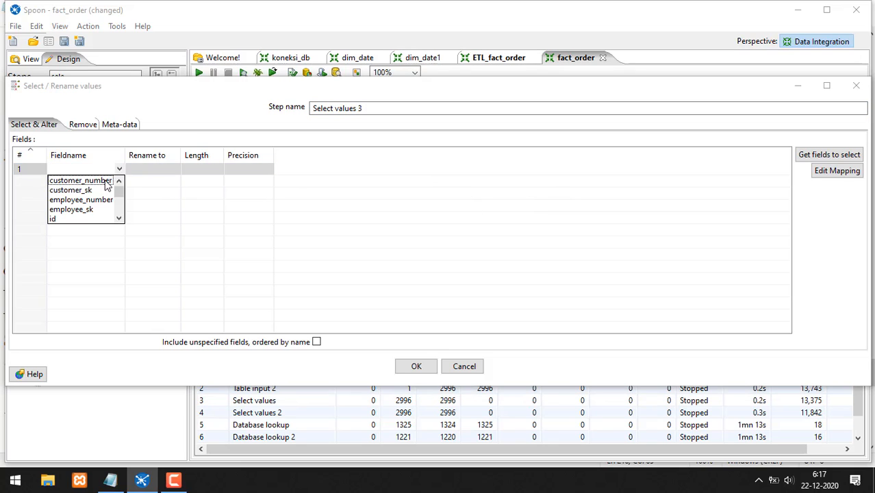
left_click(74, 217)
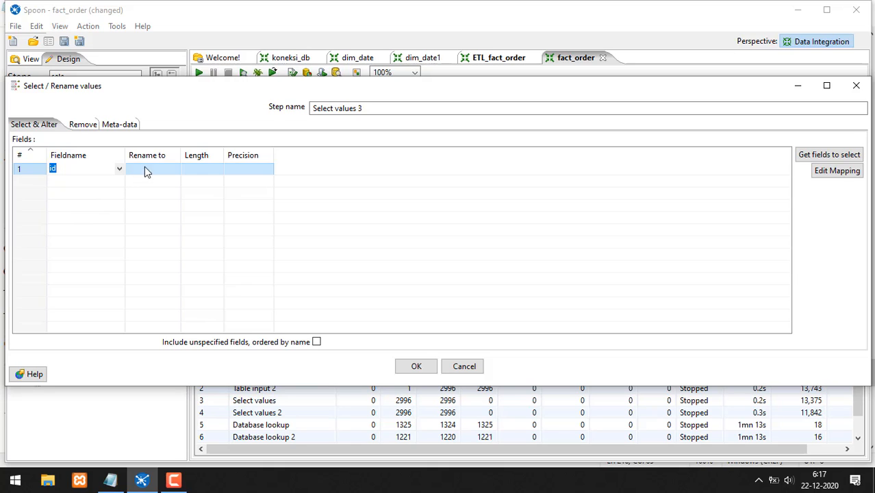
left_click(115, 182)
left_click(119, 183)
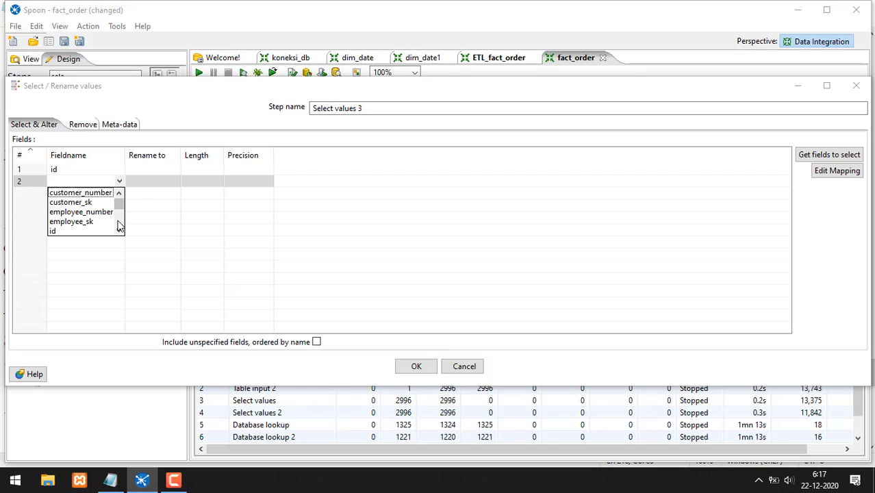
scroll(121, 229, "down", 3)
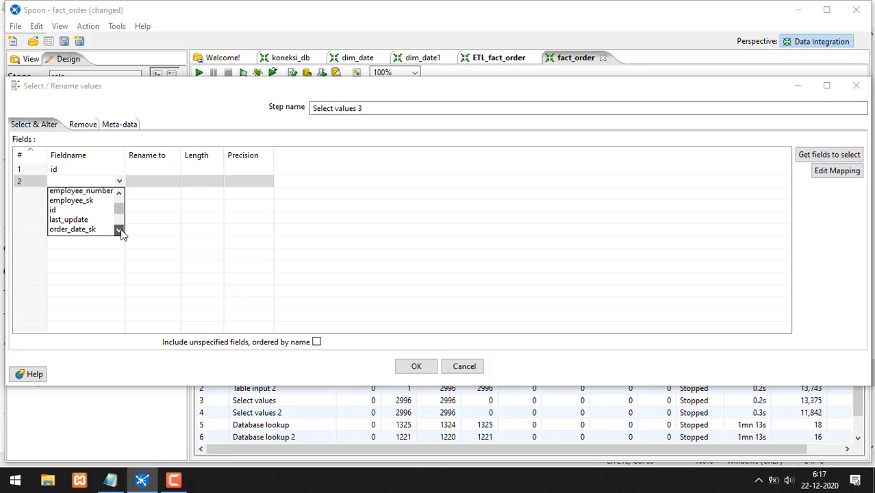
left_click(102, 230)
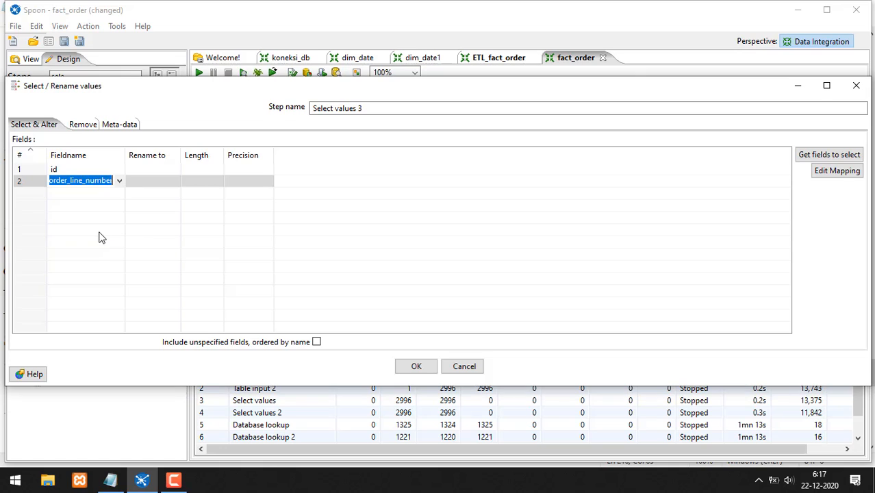
- Add order_number and product_sk as the third and fourth fields to select in Select values 3
left_click(118, 198)
left_click(119, 197)
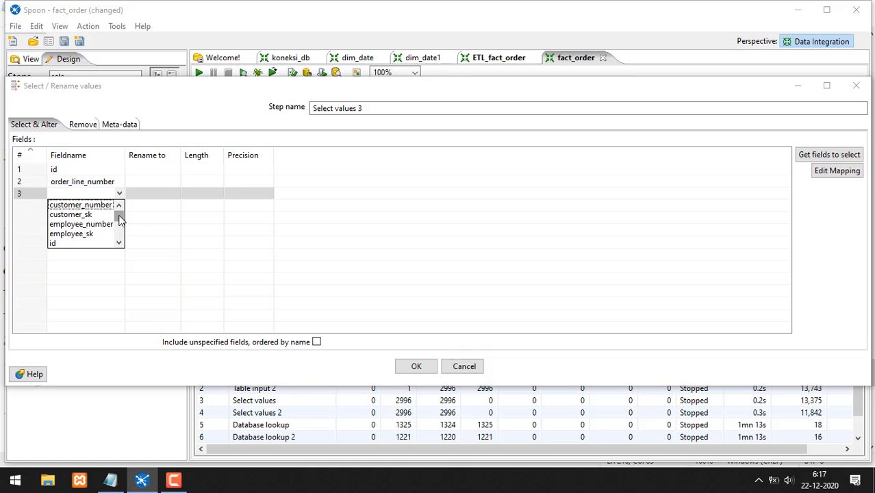
scroll(120, 219, "down", 3)
left_click(87, 225)
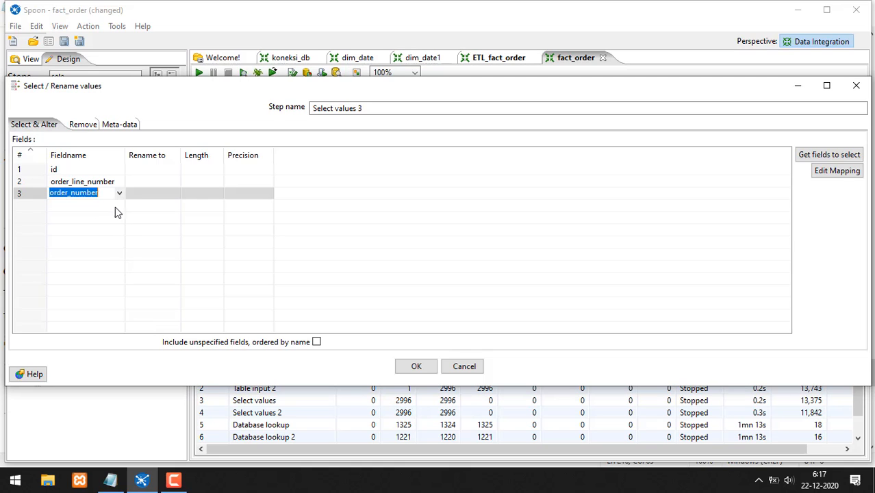
left_click(116, 207)
left_click(119, 206)
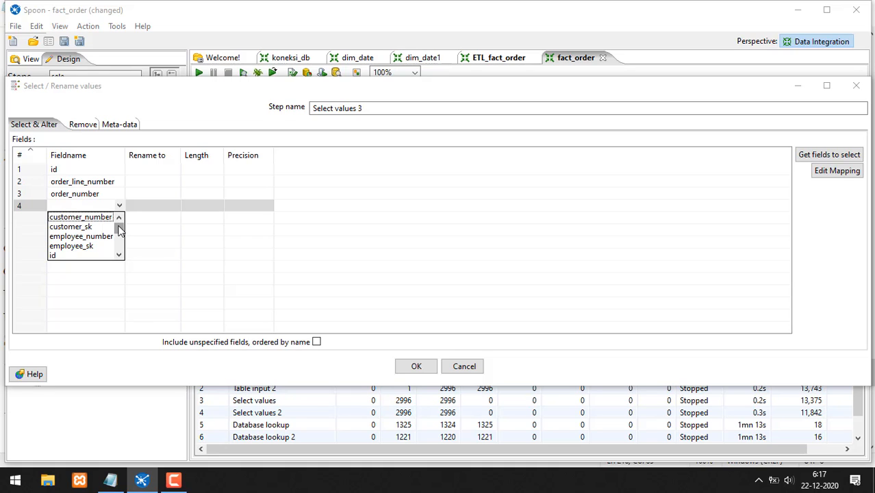
scroll(120, 230, "down", 1)
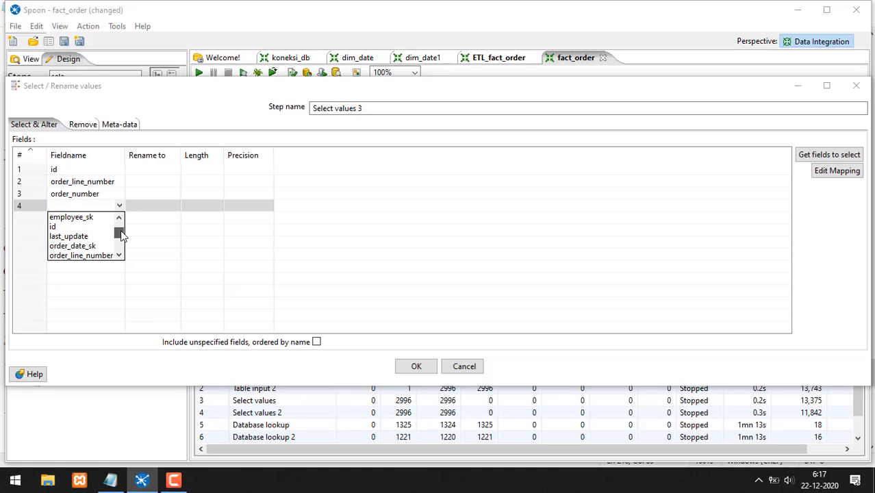
scroll(121, 237, "down", 1)
scroll(121, 237, "down", 4)
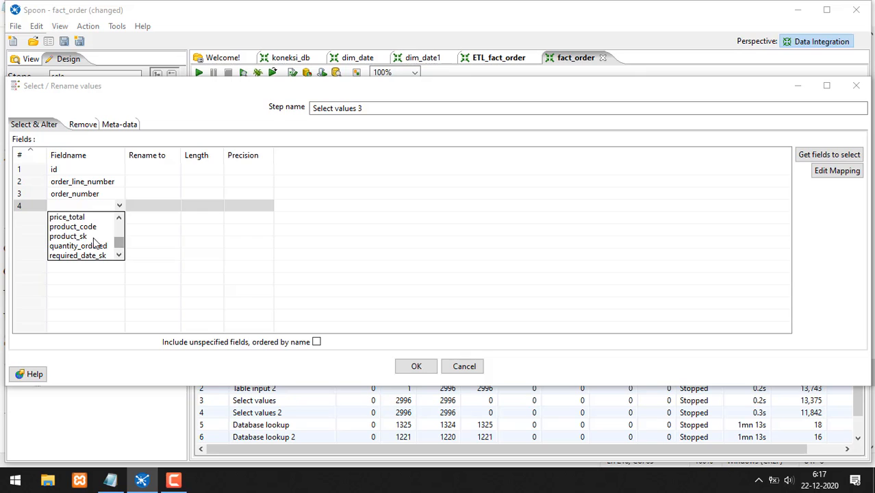
left_click(84, 236)
- Add quantity_ordered and price_each as the fifth and sixth fields to select in Select values 3
left_click(111, 219)
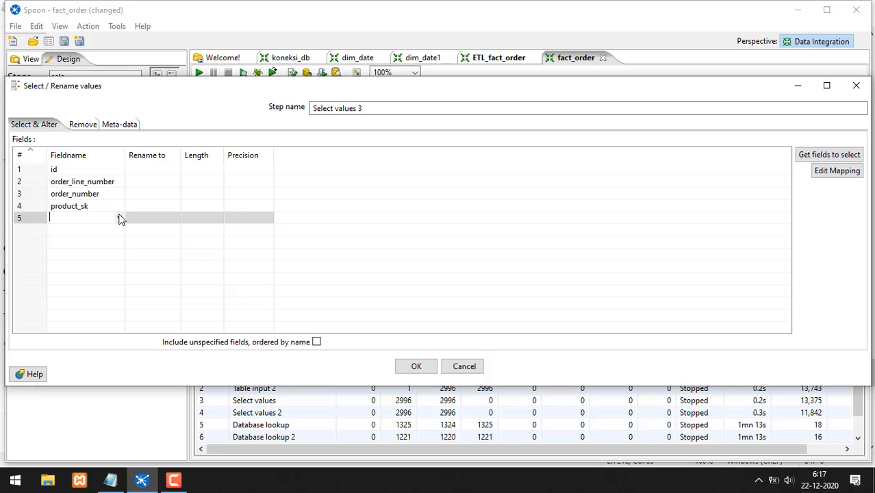
left_click(119, 217)
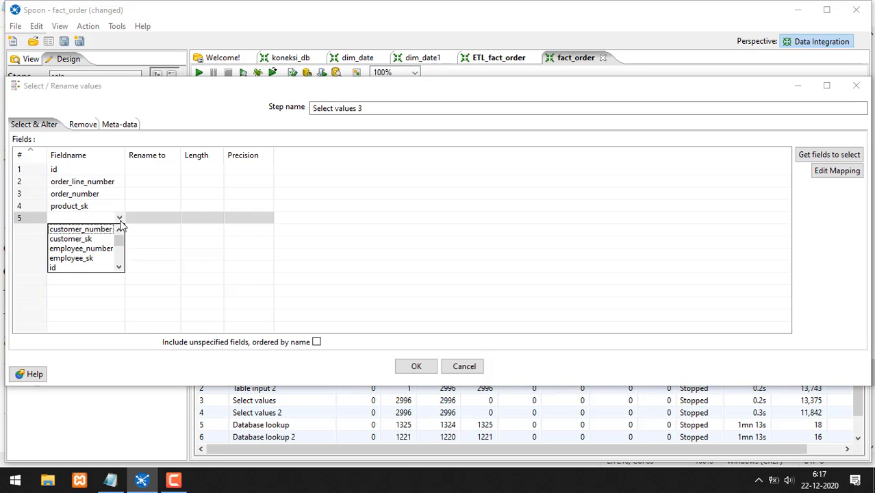
left_click_drag(122, 245, 122, 261)
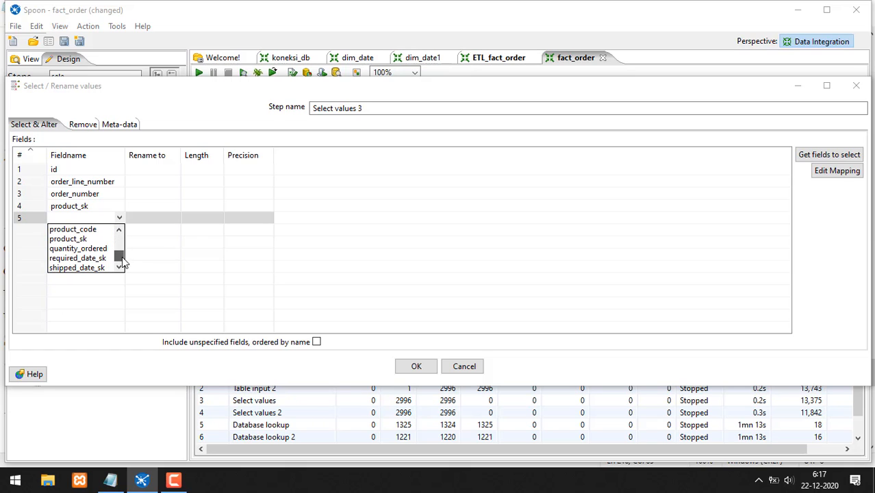
left_click(101, 249)
left_click(114, 231)
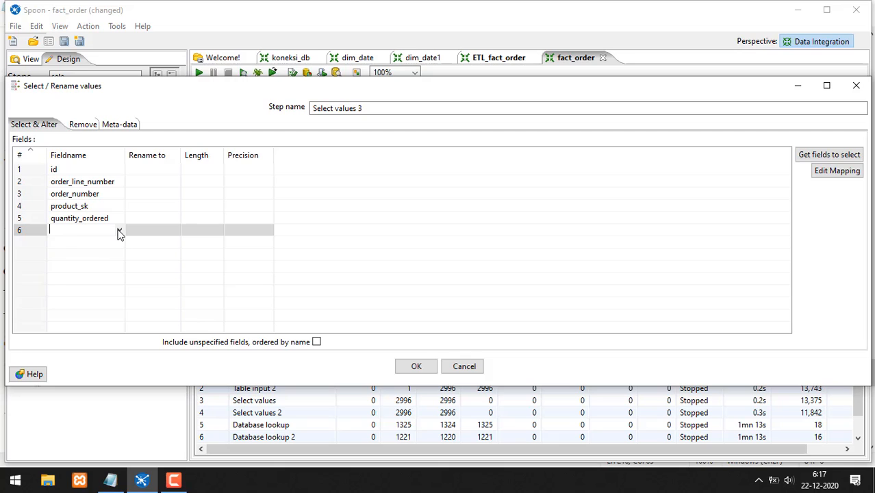
left_click(118, 233)
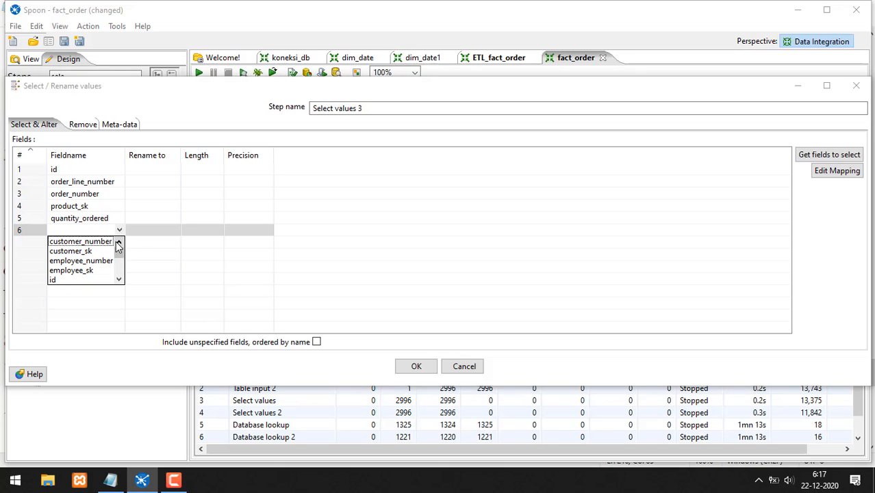
left_click_drag(119, 252, 108, 267)
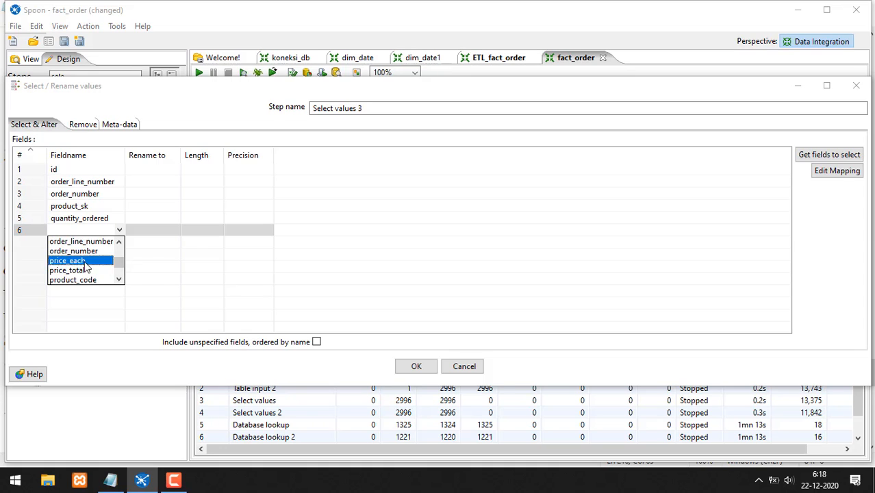
left_click(103, 261)
- Add price_total and order_date_sk as the seventh and eighth fields to select in Select values 3
left_click(117, 243)
left_click(121, 243)
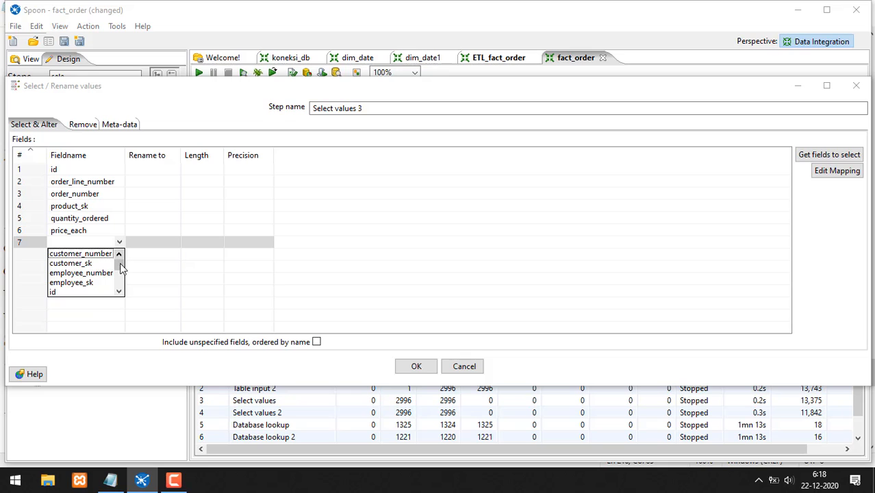
left_click_drag(118, 264, 120, 281)
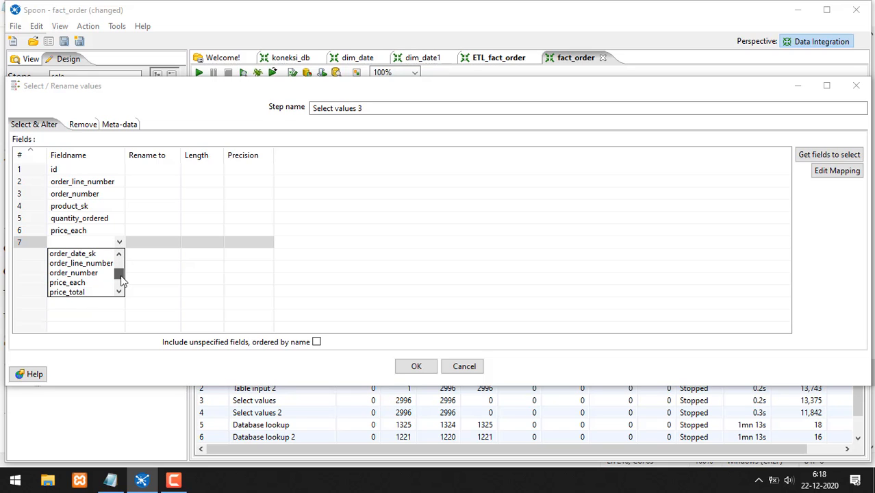
left_click(79, 294)
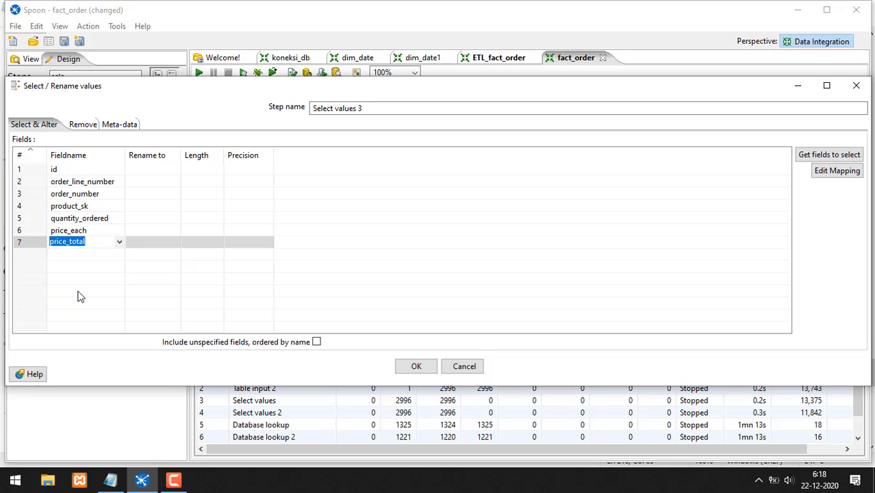
left_click(120, 255)
left_click(119, 254)
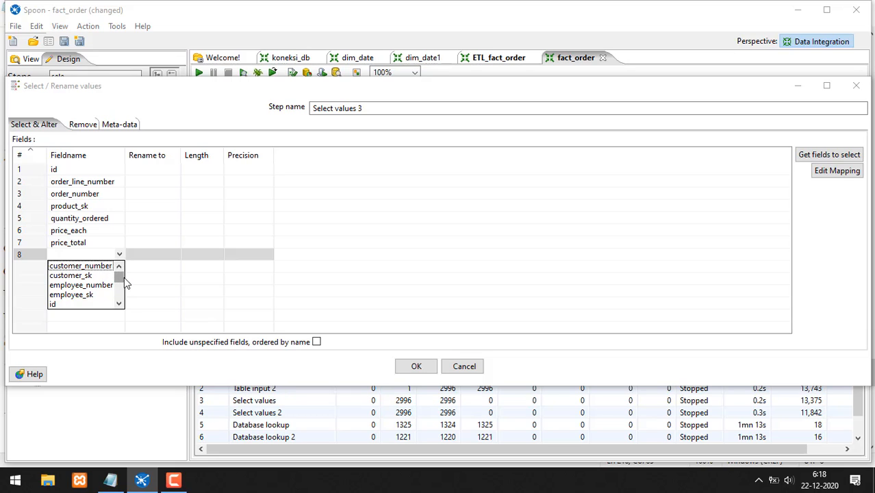
left_click_drag(123, 278, 125, 287)
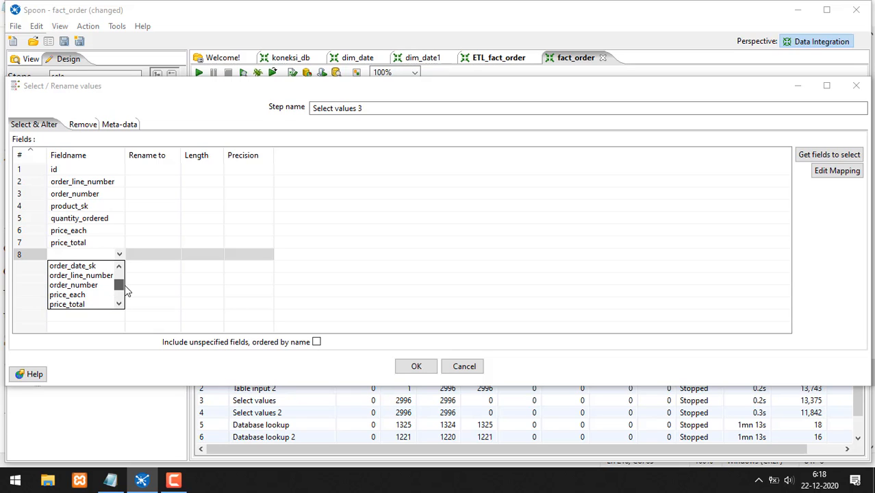
left_click(91, 266)
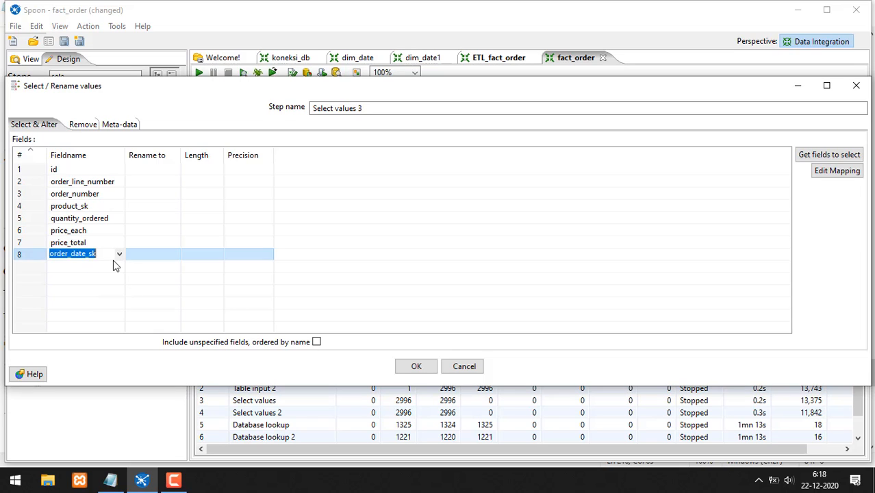
- Fill the ninth field to select in Select values 3 with required_date_sk and replace it with shipped_date_sk
left_click(122, 267)
left_click(121, 267)
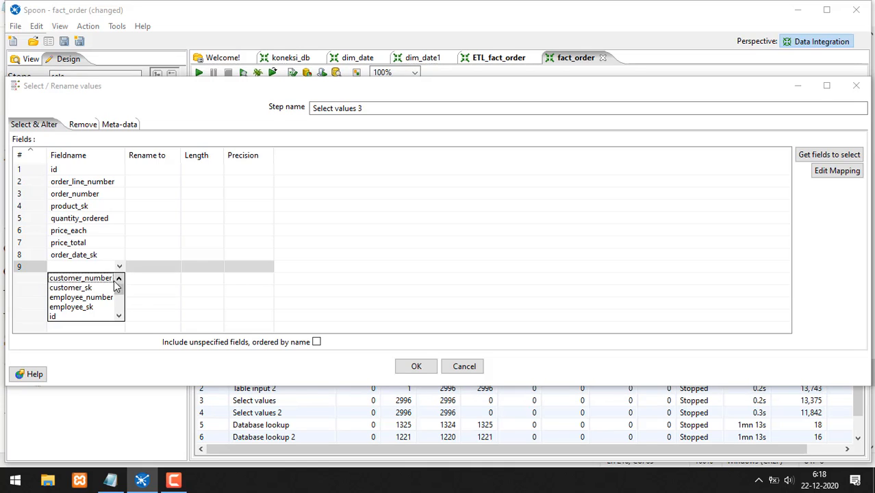
left_click_drag(121, 296, 121, 312)
left_click(99, 308)
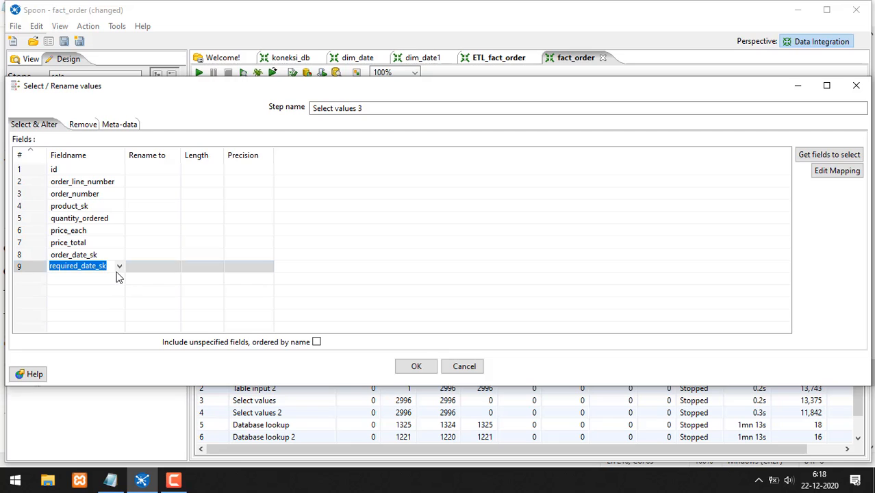
left_click(119, 266)
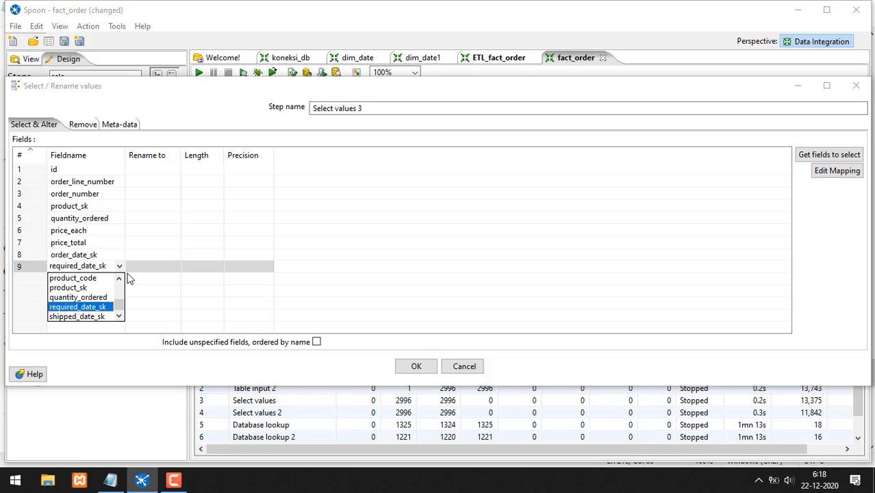
left_click(103, 317)
- Add customer_sk and employee_sk as the tenth and eleventh fields to select in Select values 3
left_click(117, 281)
left_click(119, 281)
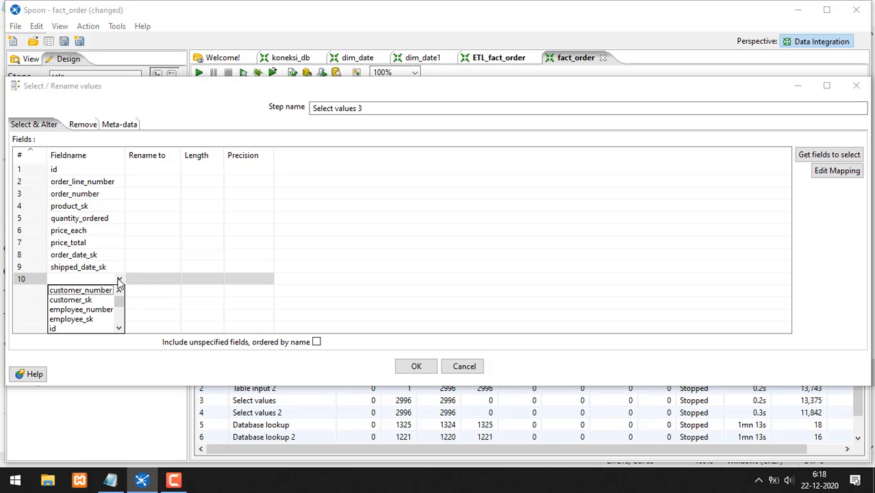
left_click(94, 300)
left_click(117, 291)
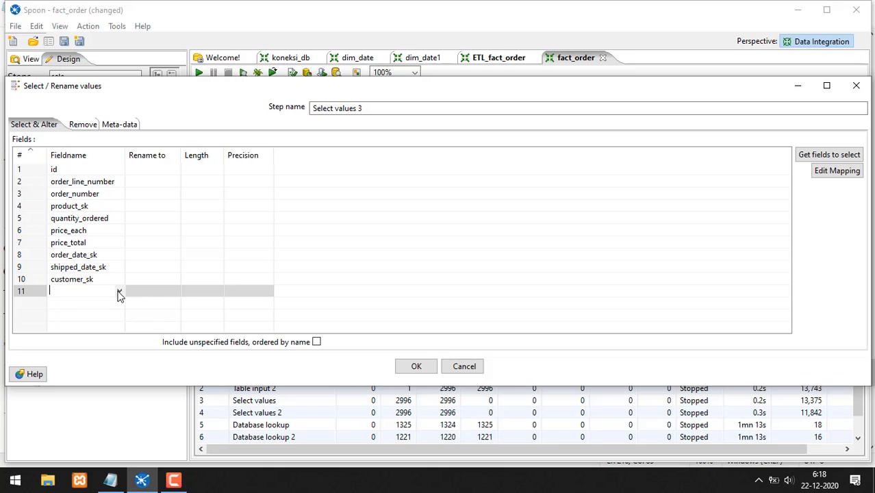
left_click(119, 293)
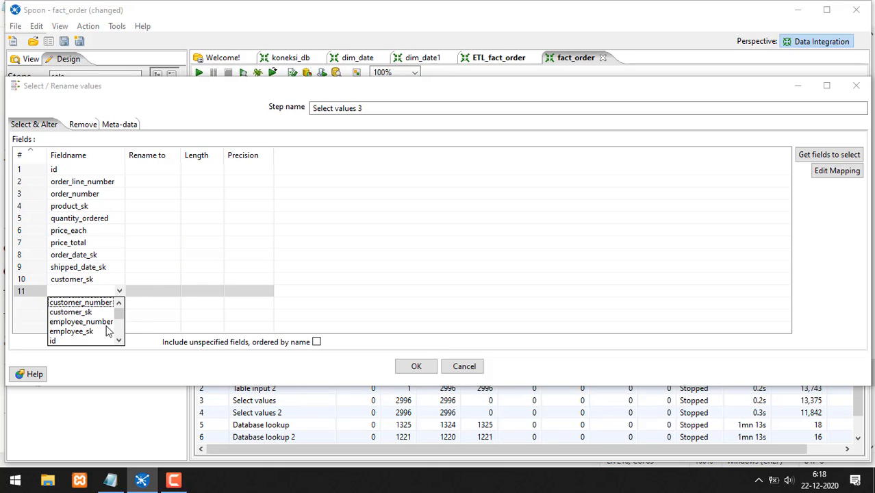
left_click(92, 330)
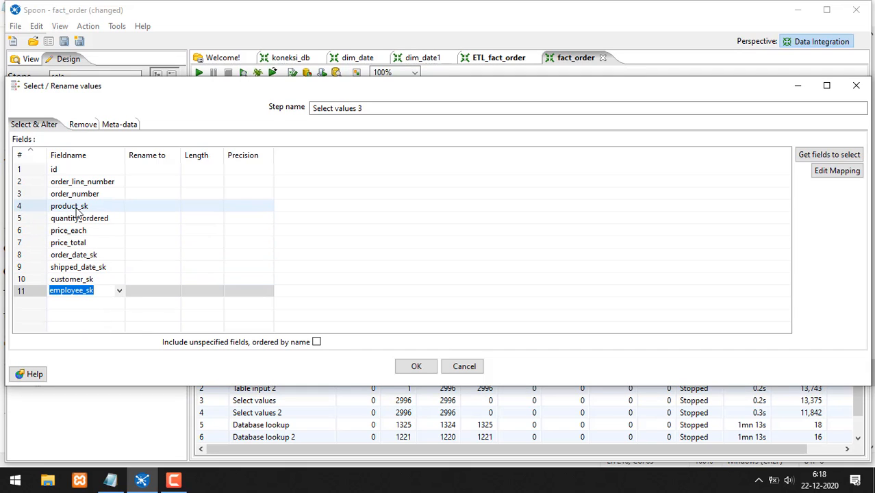
- Add last_update as the twelfth field to select in Select values 3
left_click(115, 303)
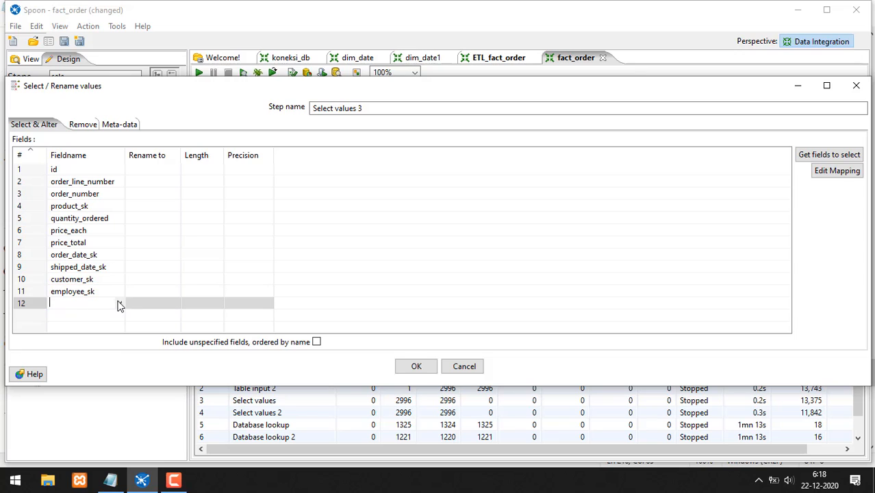
left_click(119, 304)
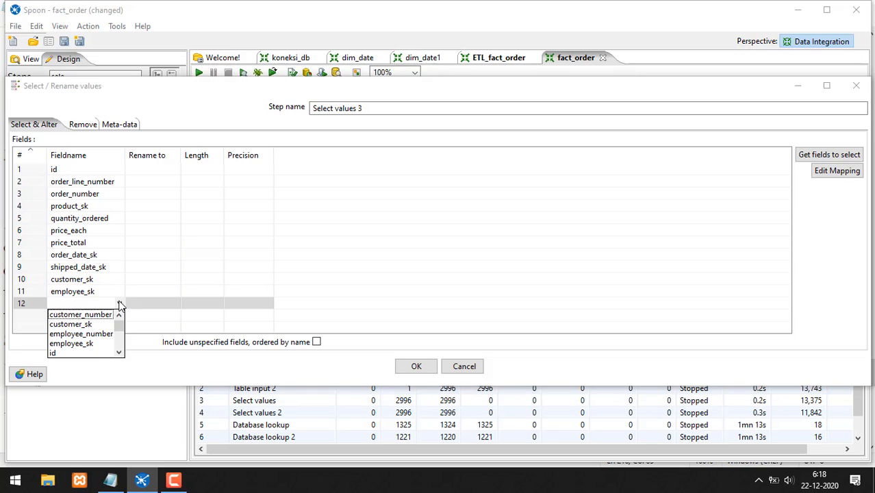
left_click(120, 343)
mouse_move(120, 338)
left_mouse_down()
mouse_move(120, 349)
mouse_move(122, 330)
mouse_move(121, 339)
left_mouse_up()
left_click(82, 325)
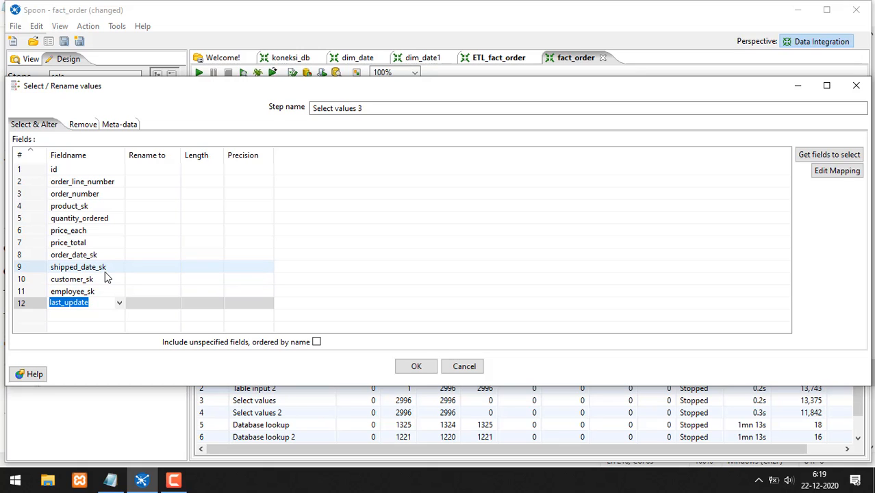
- Change the ninth field to select to required_date_sk and the tenth to shipped_date_sk in Select values 3
left_click(81, 171)
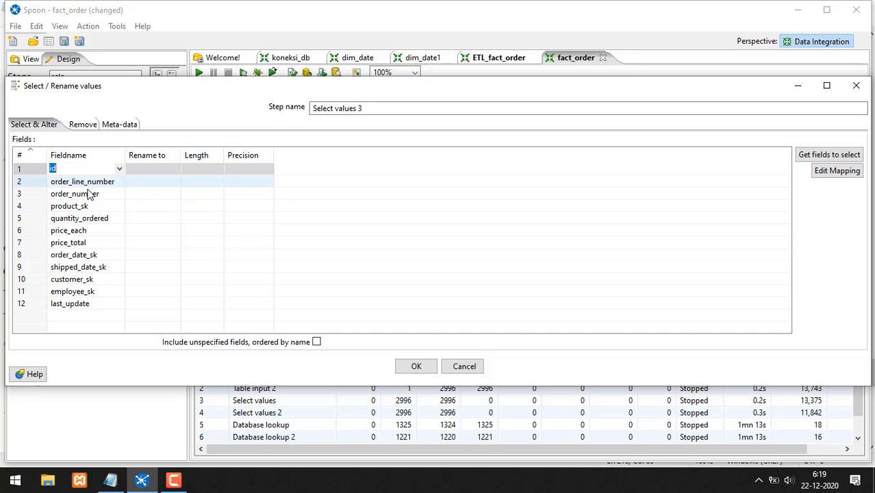
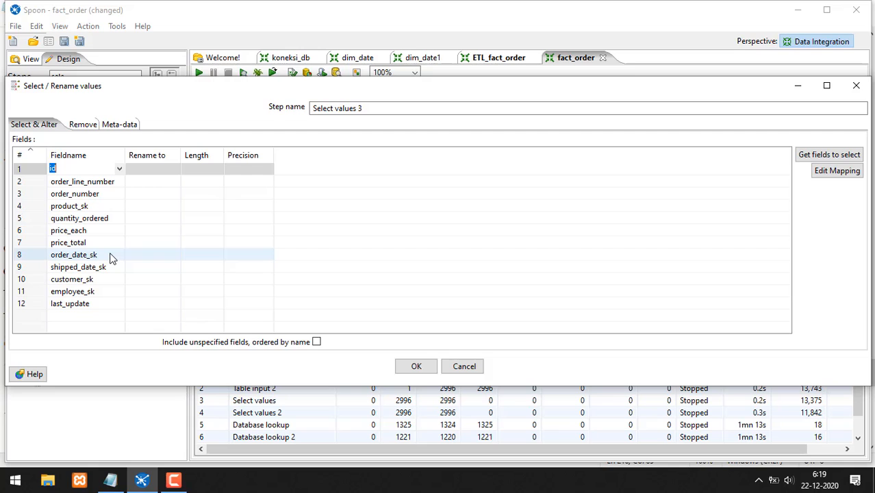
left_click(111, 267)
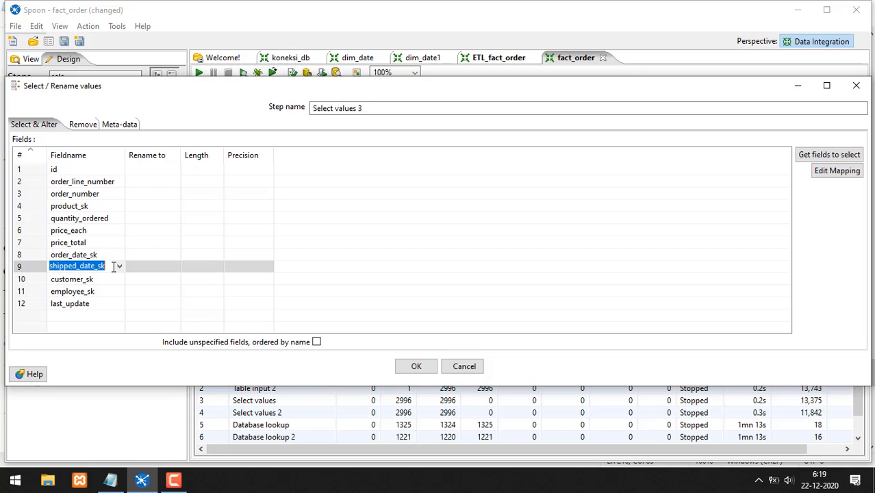
left_click(120, 267)
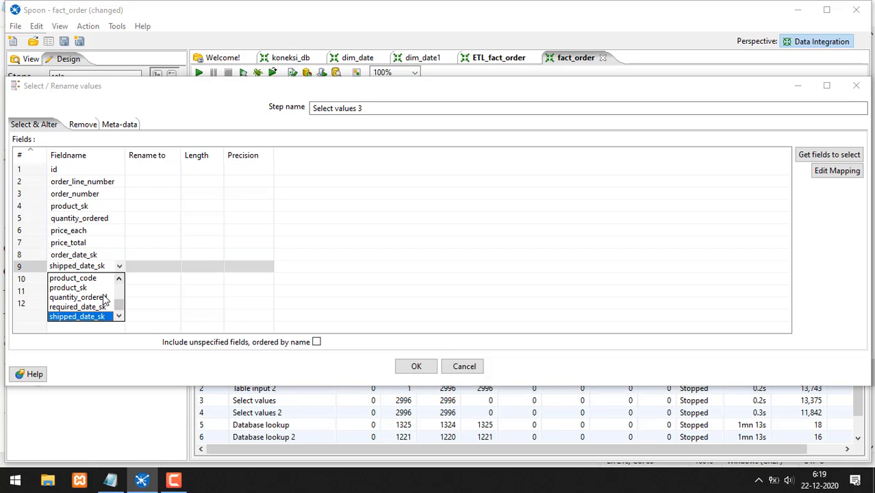
left_click(98, 308)
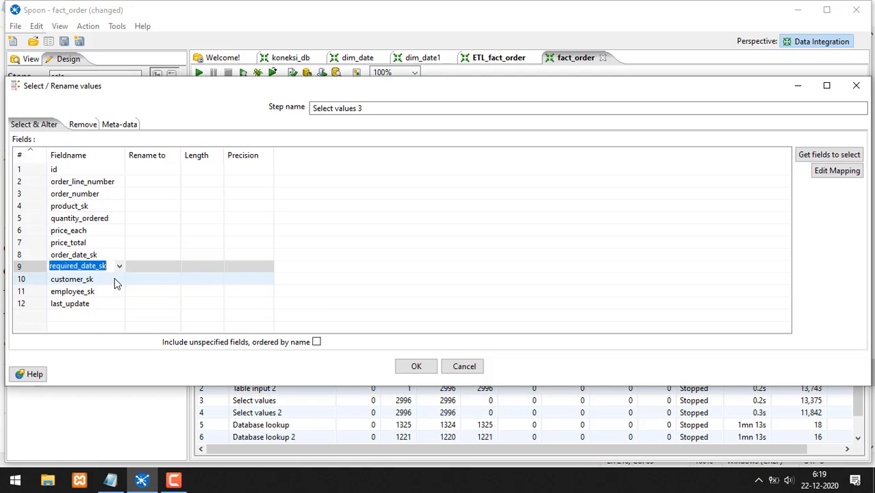
left_click(115, 278)
left_click(120, 280)
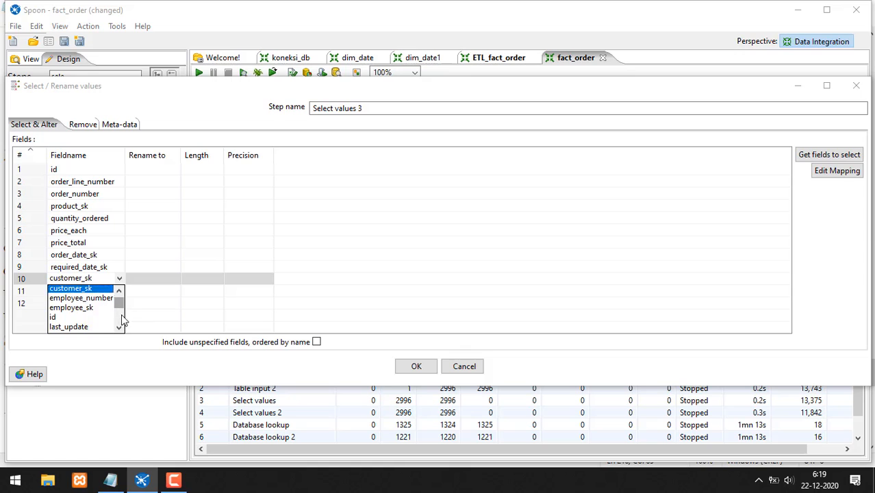
scroll(121, 320, "down", 3)
left_click(102, 327)
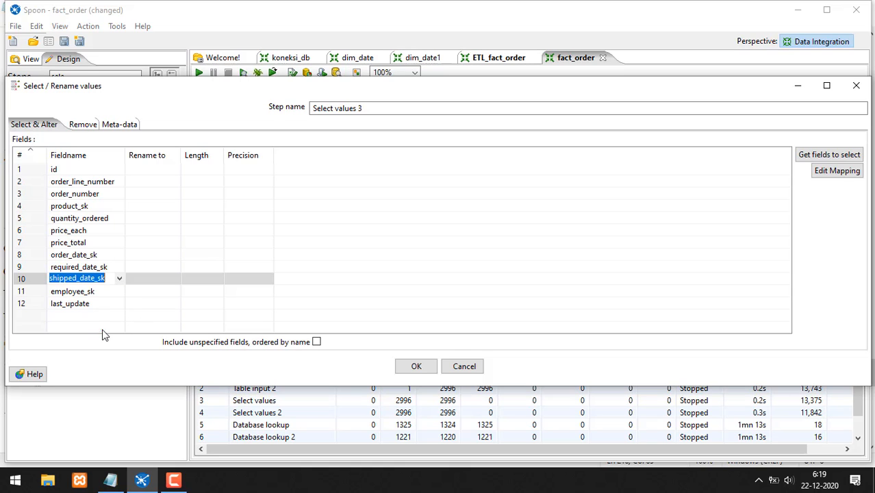
- Change the eleventh field to select in Select values 3 to customer_sk
left_click(115, 290)
left_click(120, 292)
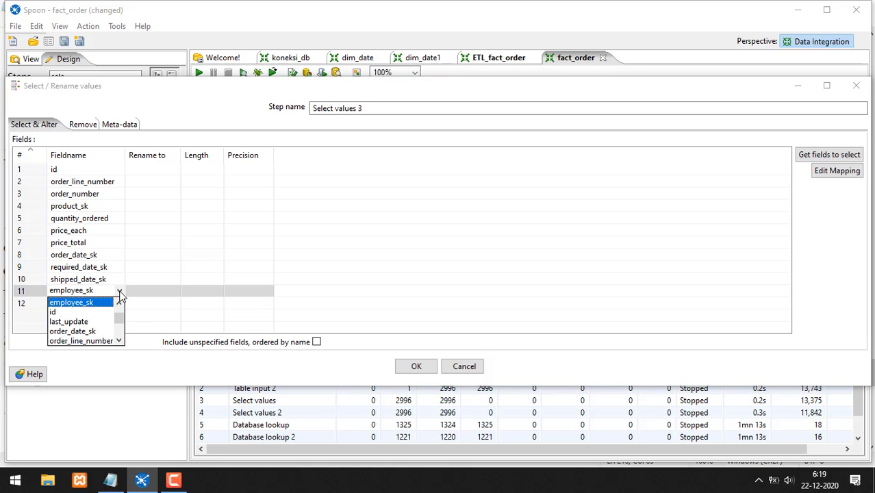
left_click(119, 341)
left_click(119, 341)
left_click(120, 341)
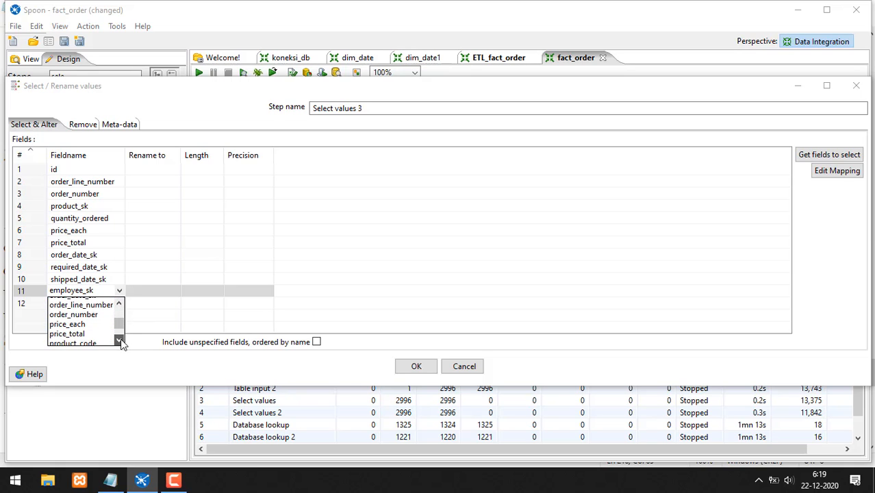
left_click(119, 341)
left_click(120, 341)
left_click(120, 340)
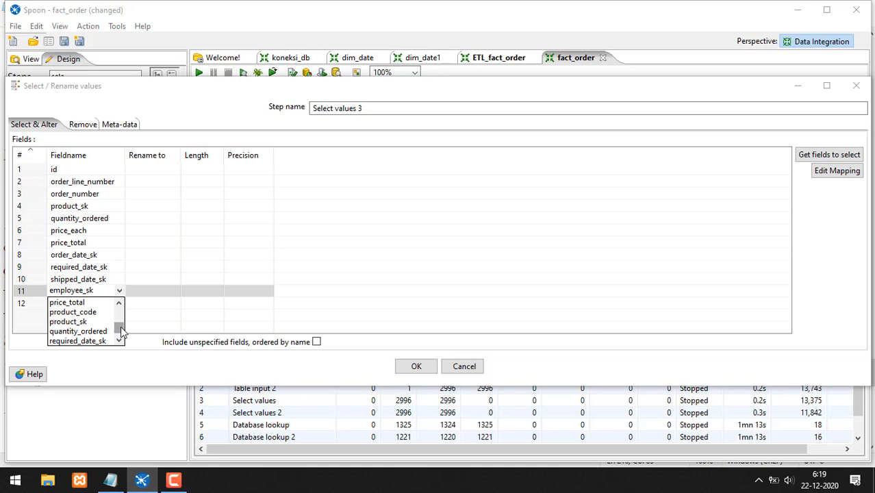
left_click(100, 268)
left_click(105, 292)
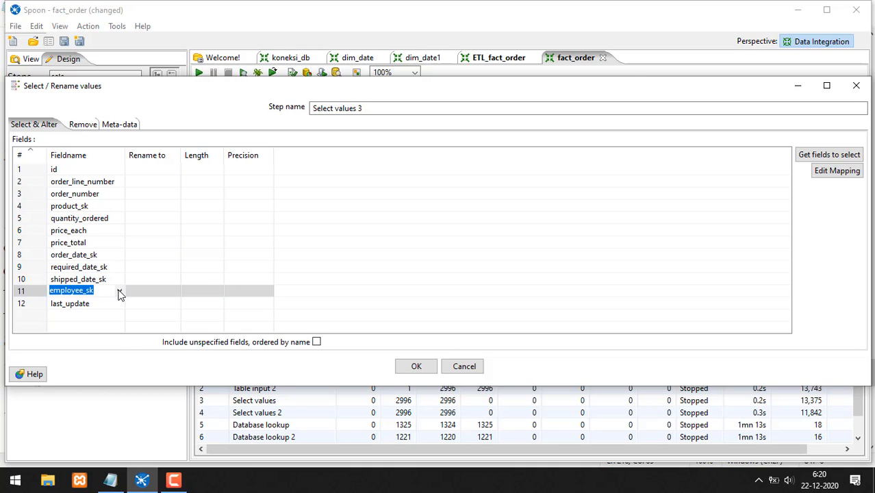
left_click(119, 291)
mouse_move(119, 324)
left_mouse_down()
mouse_move(121, 341)
mouse_move(119, 316)
left_mouse_up()
left_click(95, 312)
- Change the twelfth field to select in Select values 3 to employee_sk
left_click(115, 304)
left_click(119, 304)
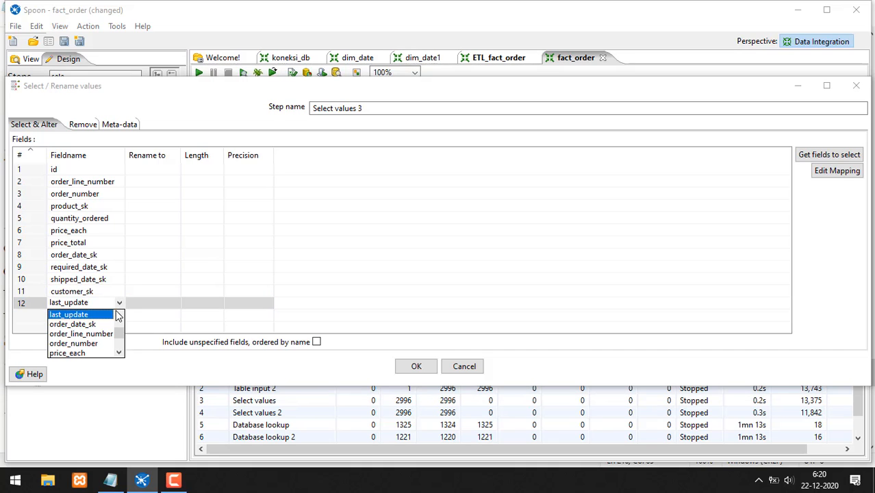
left_click_drag(120, 323, 120, 343)
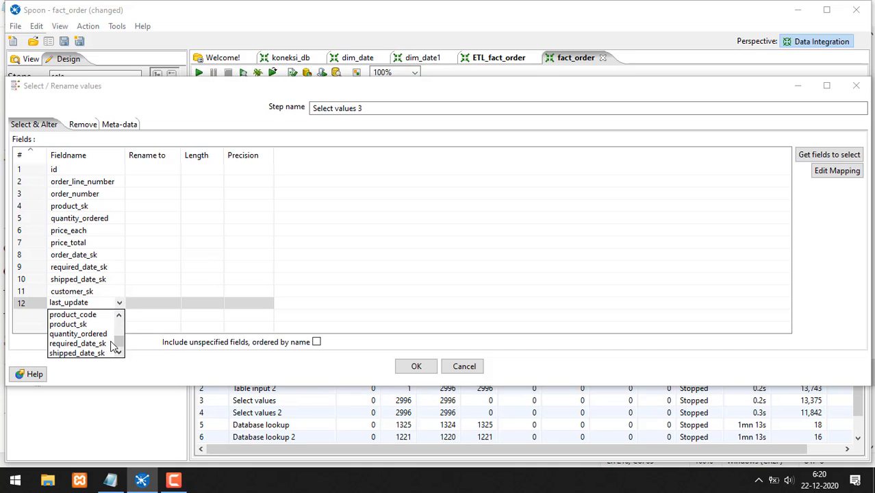
left_click(120, 315)
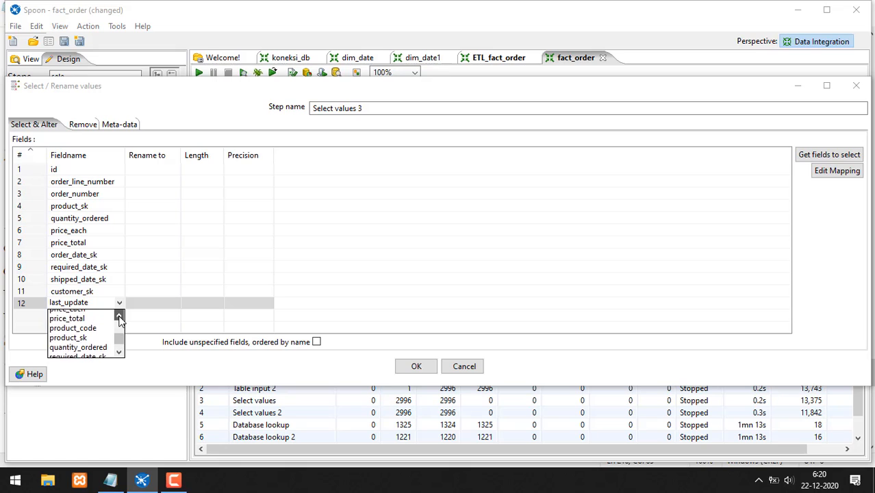
left_click(119, 315)
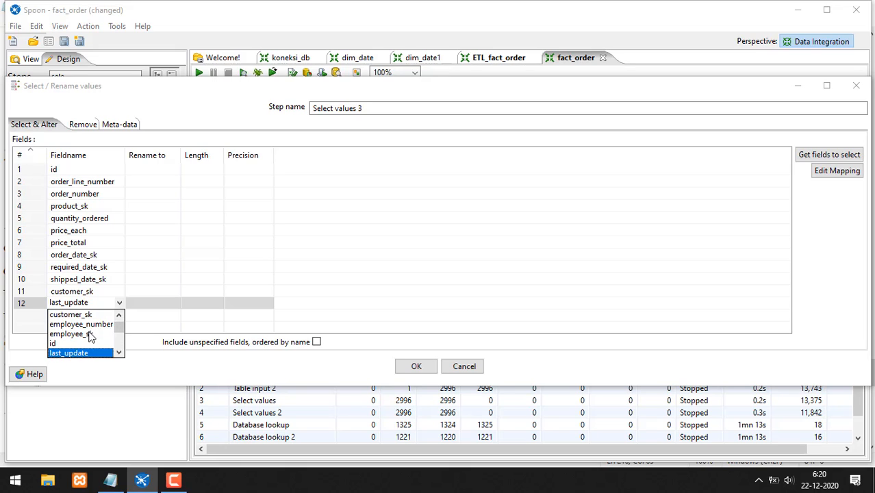
left_click(89, 334)
- Add last_update as the thirteenth field to select in Select values 3
left_click(93, 321)
left_click(119, 315)
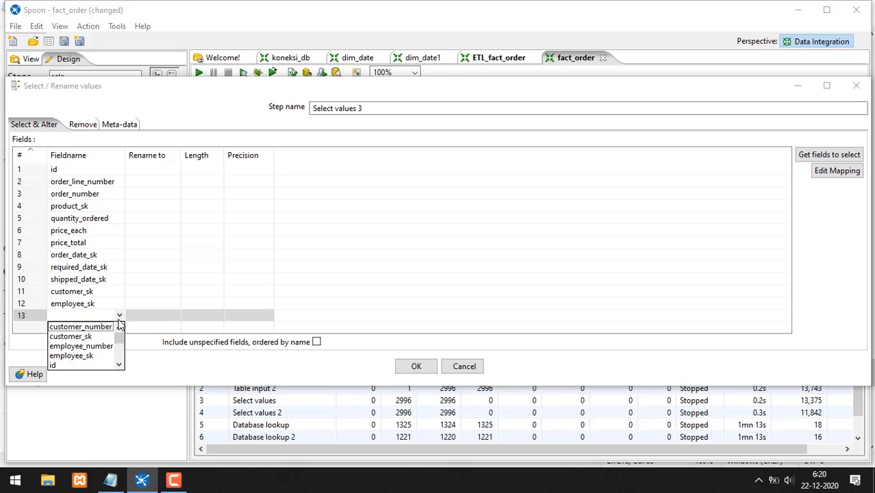
left_click(119, 364)
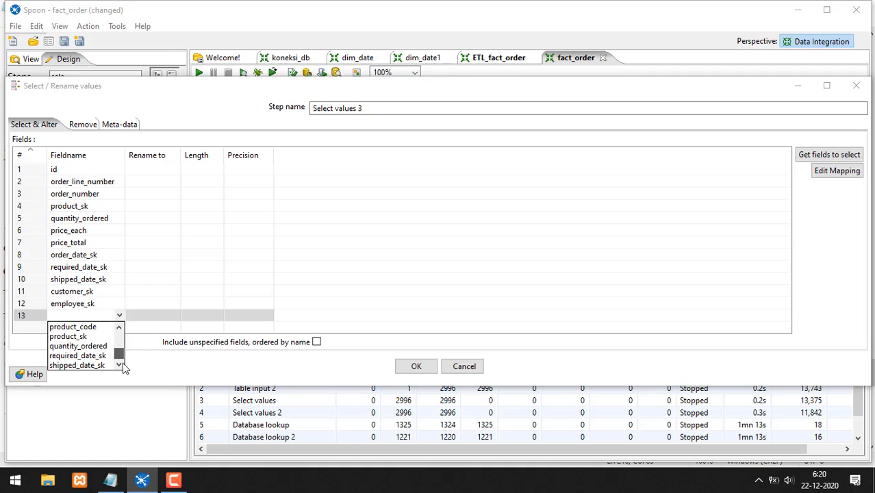
left_click(120, 328)
left_click(119, 328)
left_click(120, 329)
left_click(120, 328)
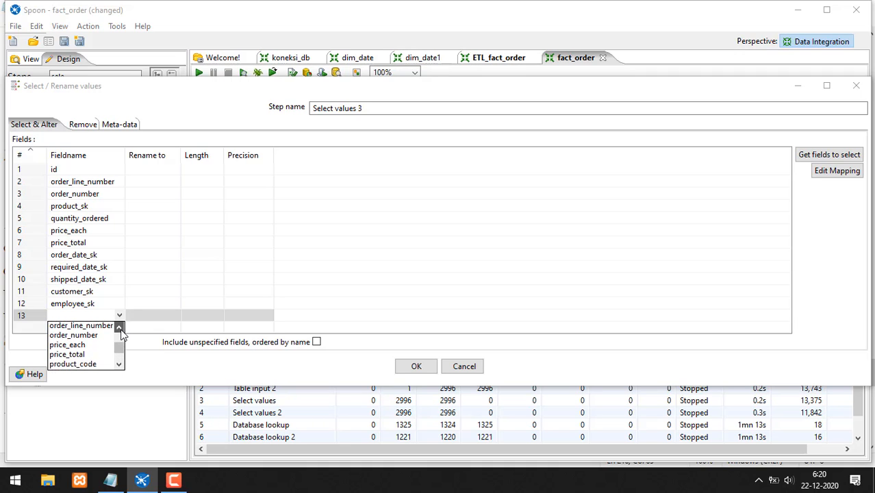
left_click(120, 329)
left_click(121, 361)
left_click_drag(121, 360, 120, 345)
left_click(84, 336)
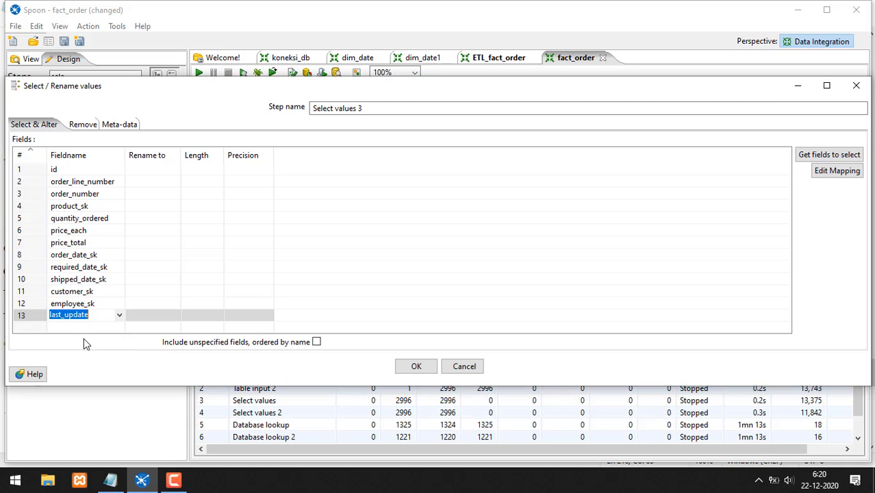
- Confirm the thirteen-field selection of Select values 3 and save the fact_order transformation
mouse_move(109, 185)
left_mouse_down()
mouse_move(101, 193)
mouse_move(147, 255)
mouse_move(113, 184)
left_mouse_up()
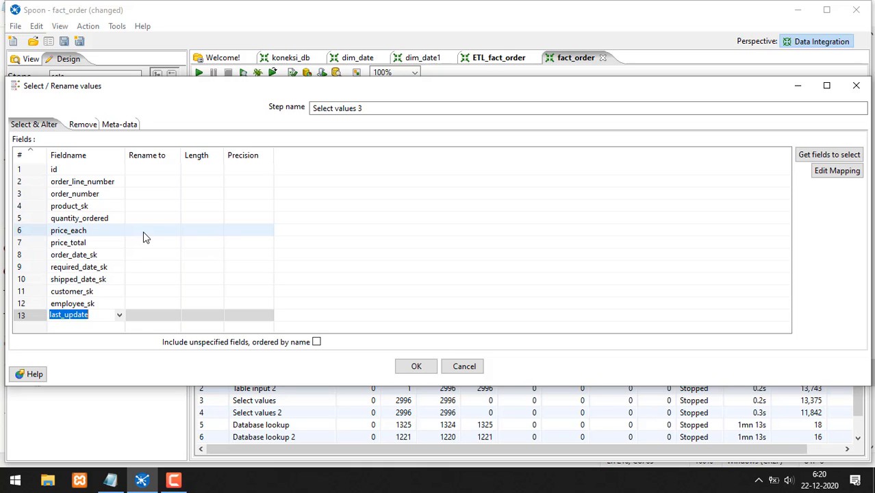
left_click(416, 366)
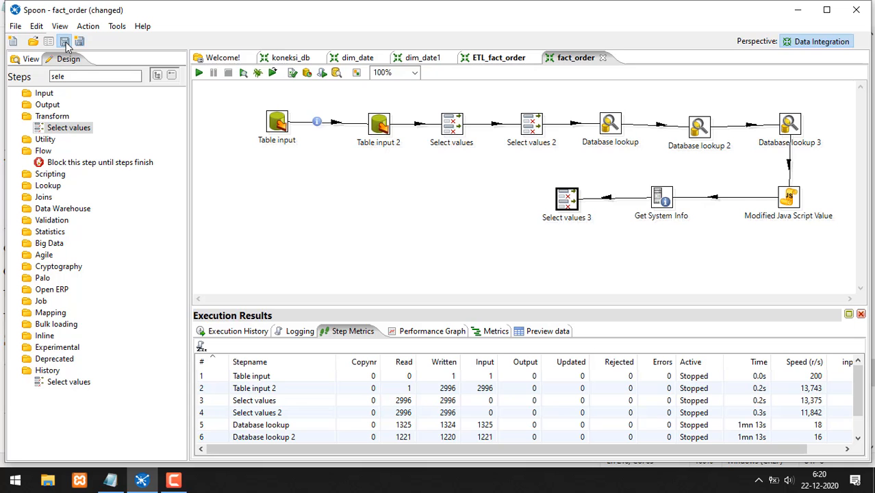
left_click(64, 42)
- Preview the output rows of Select values 3, examine the field order from id through last_update, and stop the preview
right_click(567, 199)
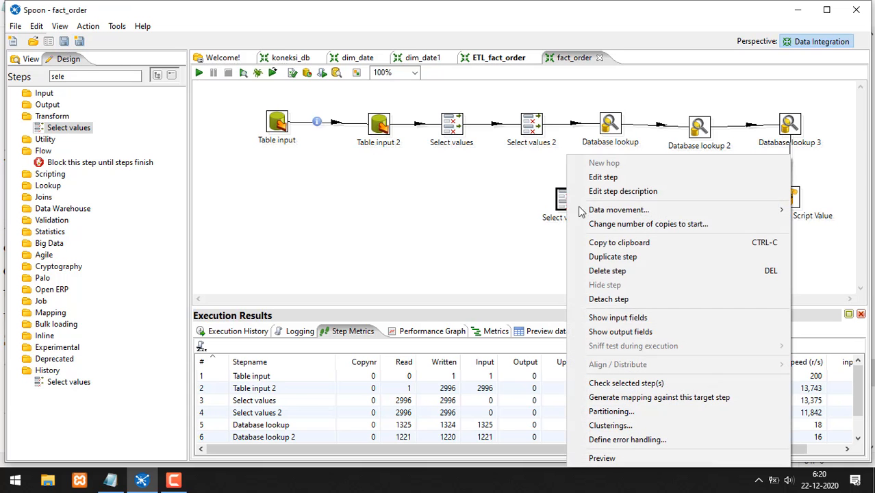
left_click(623, 457)
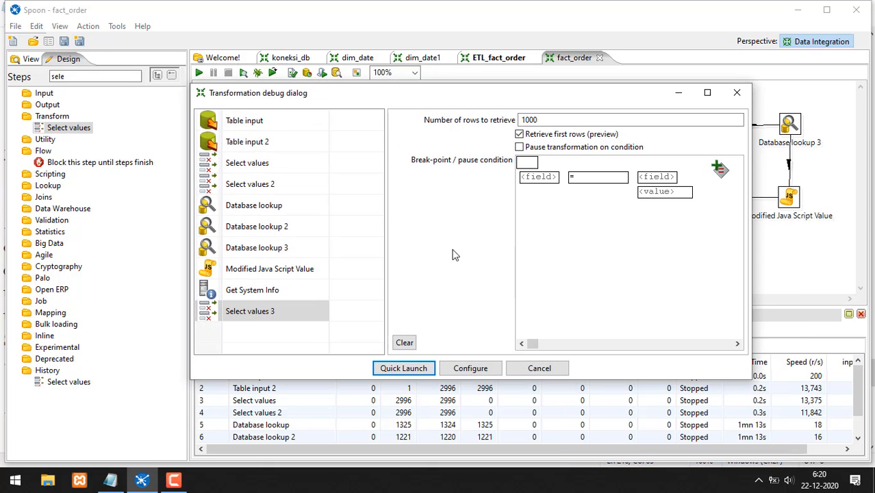
left_click(403, 364)
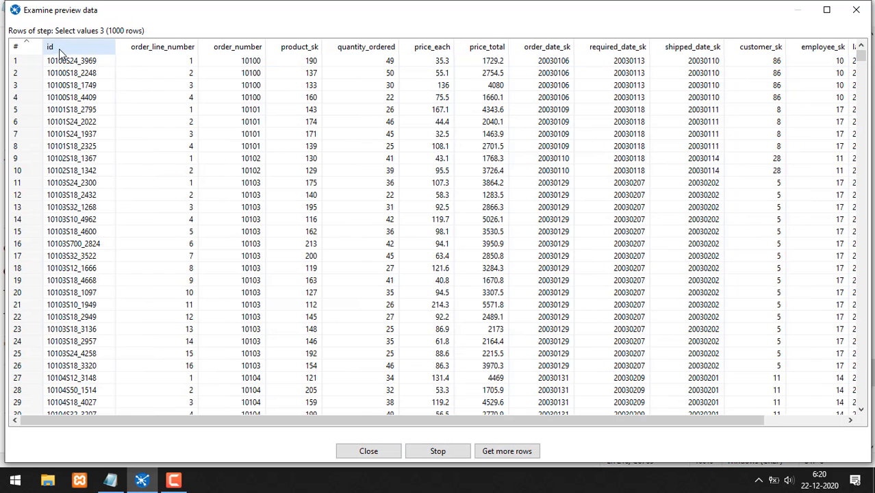
left_click_drag(60, 46, 840, 59)
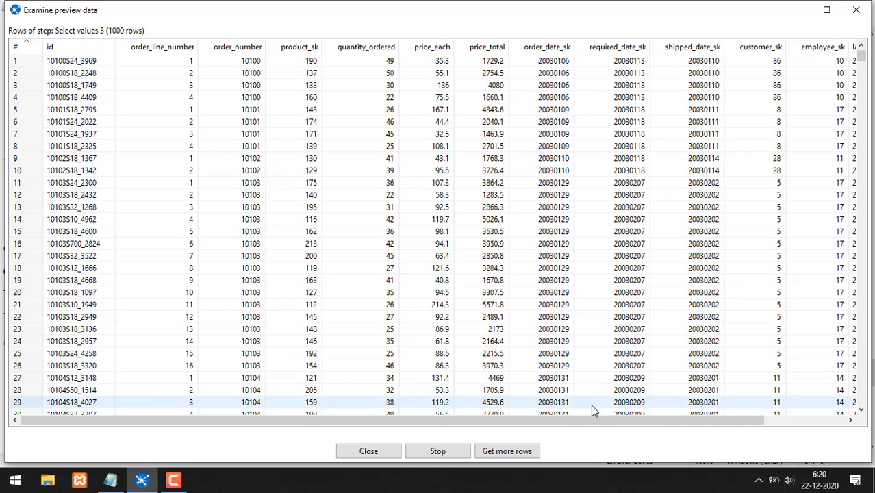
left_click_drag(600, 421, 720, 429)
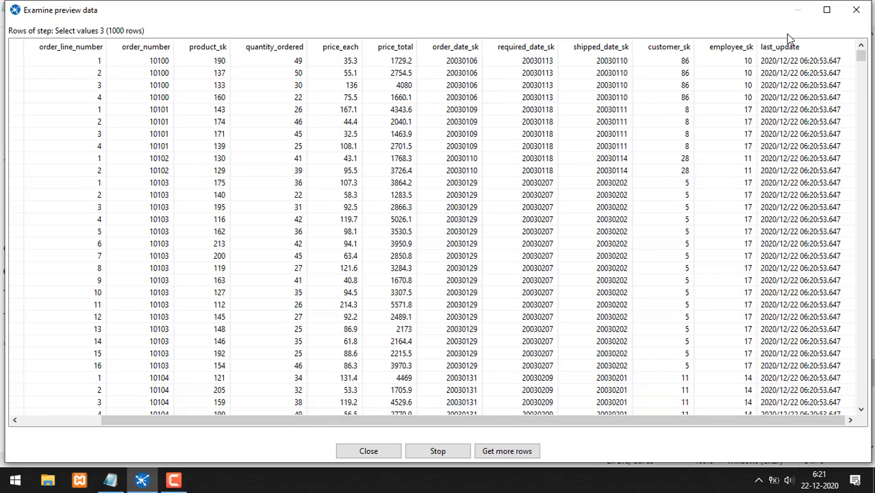
mouse_move(787, 40)
left_mouse_down()
mouse_move(774, 34)
mouse_move(782, 198)
mouse_move(835, 99)
left_mouse_up()
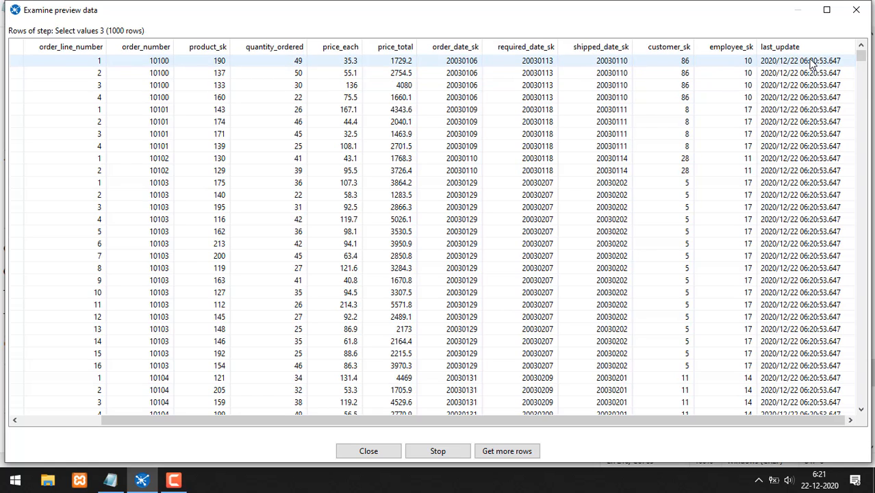
left_click_drag(768, 377, 790, 490)
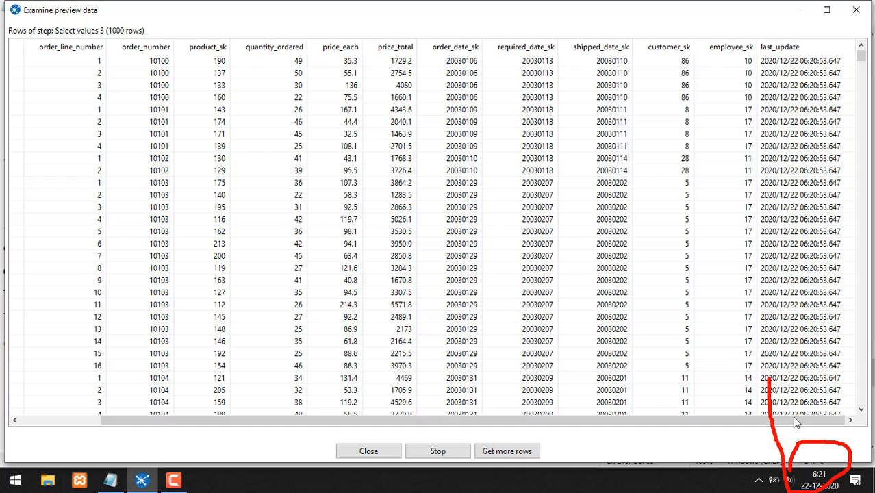
left_click_drag(441, 147, 635, 159)
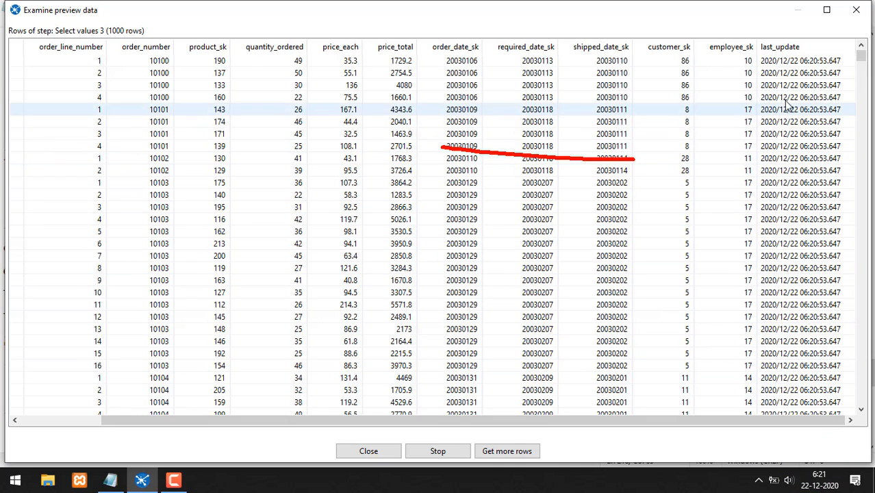
left_click_drag(785, 105, 835, 61)
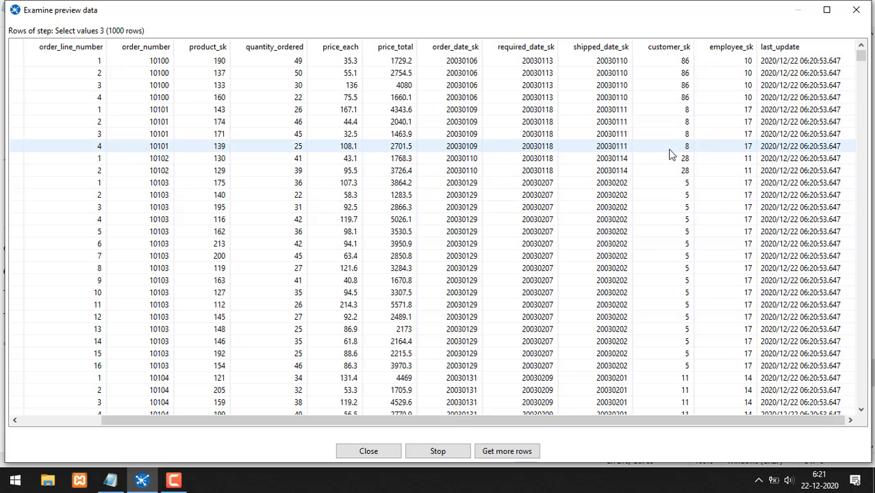
mouse_move(768, 81)
left_mouse_down()
mouse_move(797, 145)
mouse_move(816, 156)
left_mouse_up()
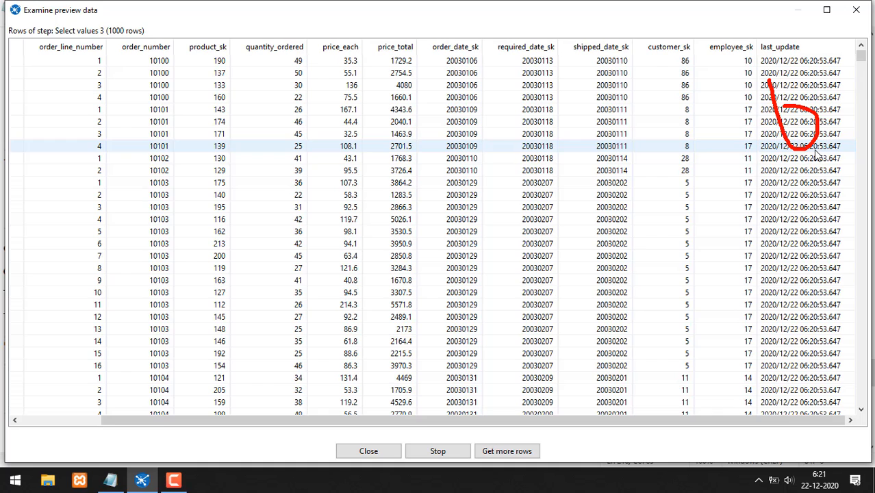
left_click(437, 452)
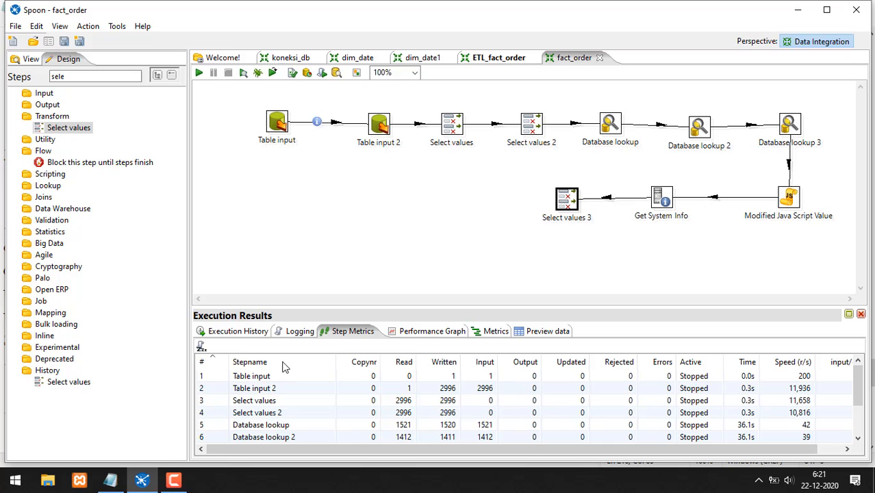
- Read item 10, Eksekusi Simpan, in the ngajar_DW.txt notes and return to the fact_order transformation
left_click(111, 480)
scroll(145, 355, "down", 4)
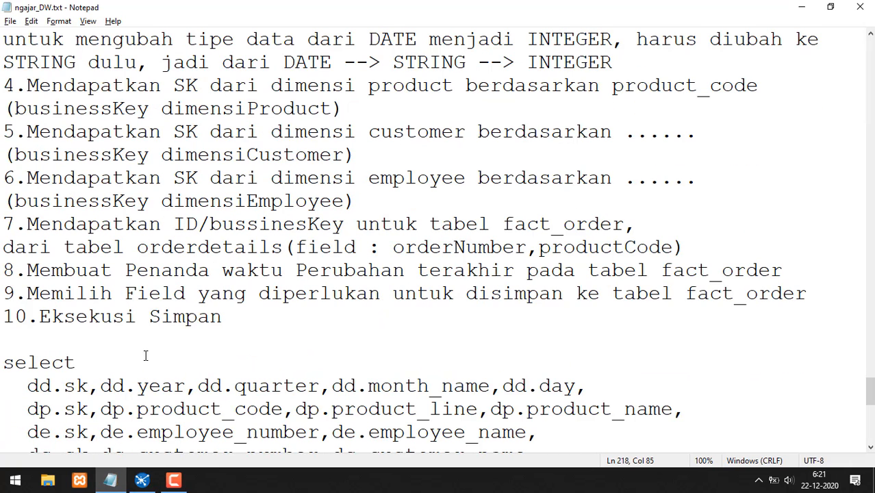
left_click_drag(217, 329, 50, 317)
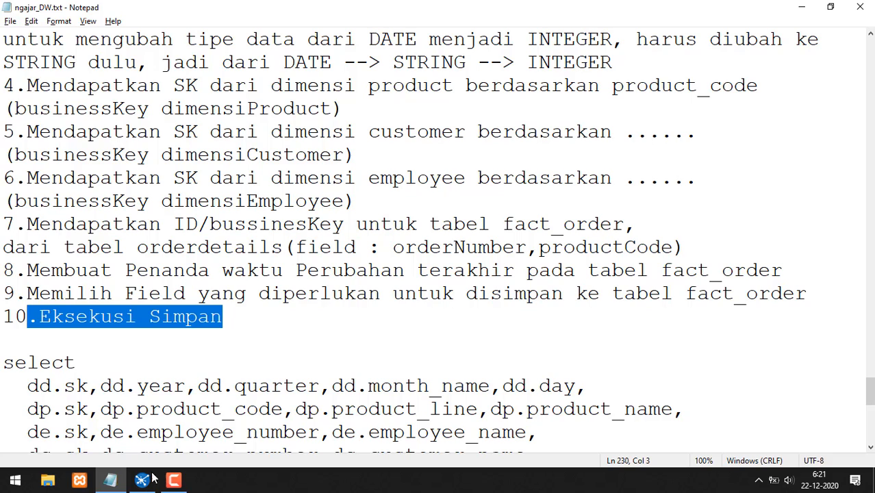
left_click(174, 425)
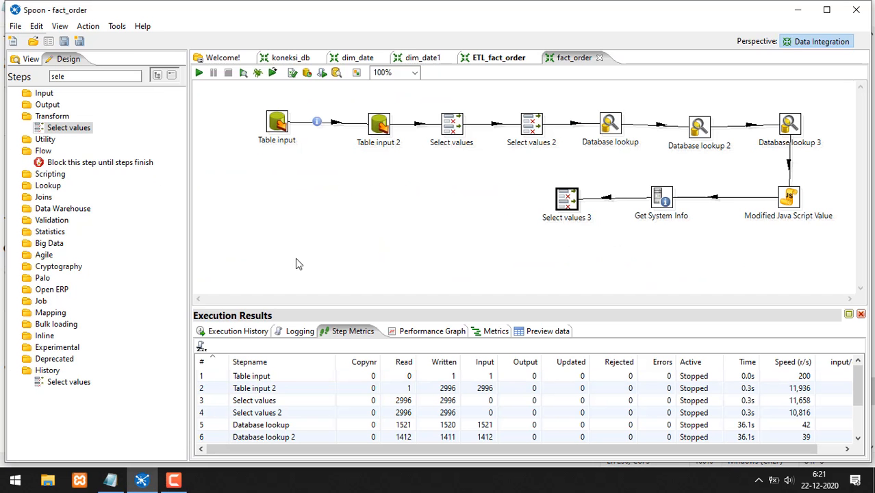
- Add an Insert / Update step after Select values 3 and connect the two through the main output of step
double_click(92, 77)
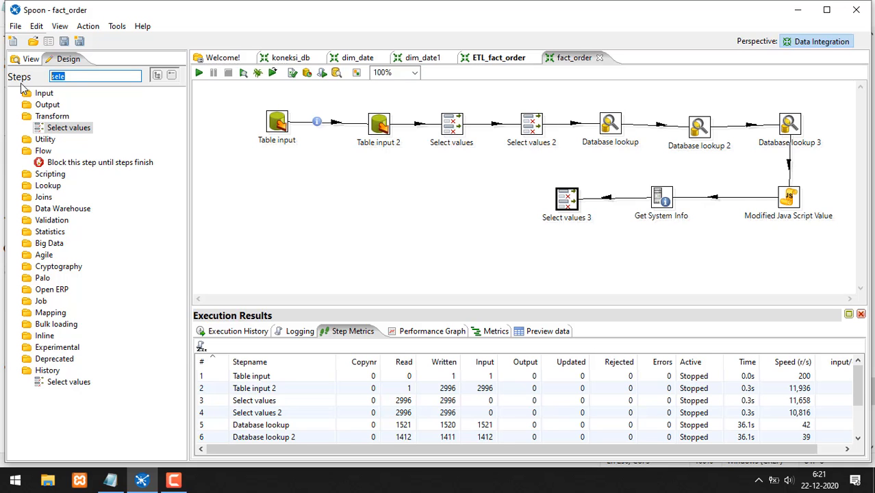
type("inse")
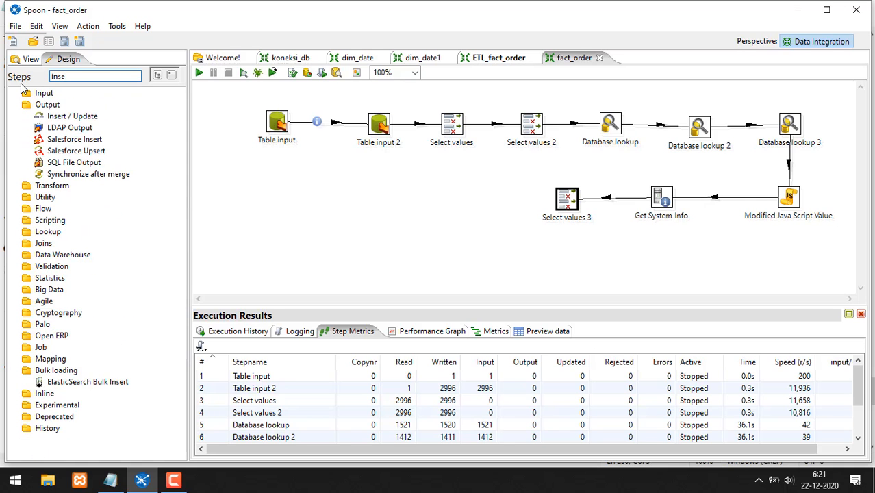
left_click_drag(69, 117, 468, 200)
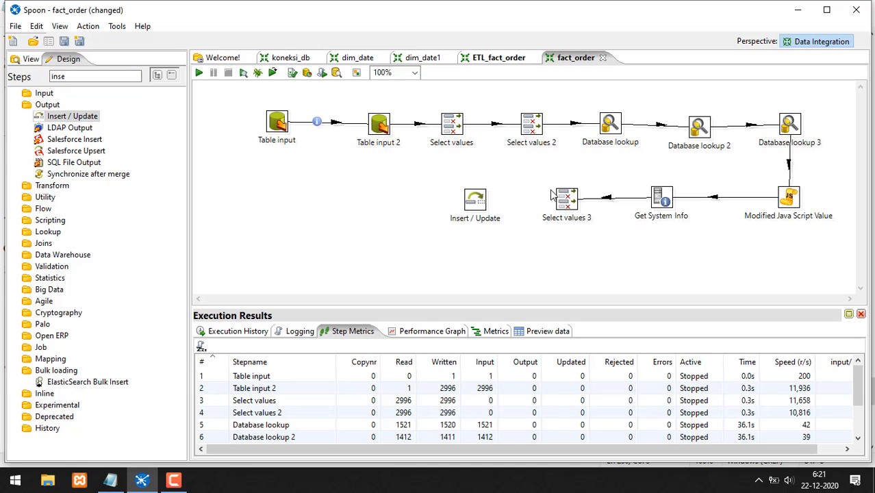
mouse_move(565, 200)
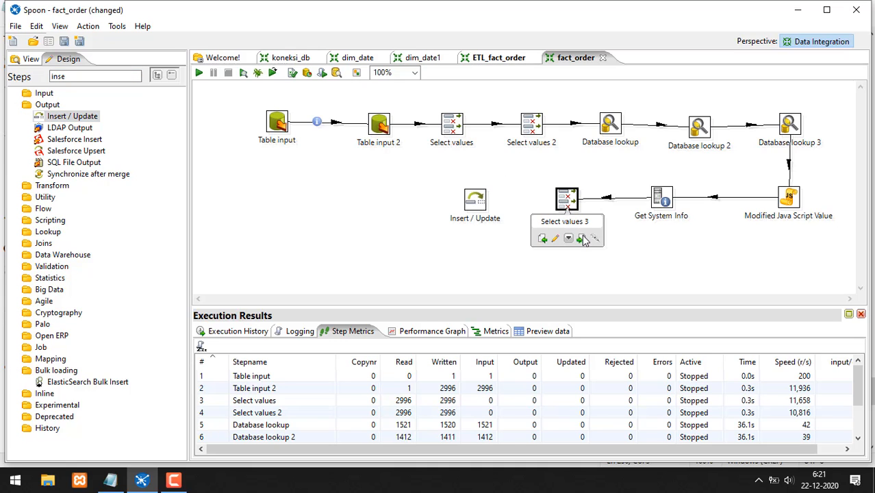
left_click_drag(581, 238, 487, 205)
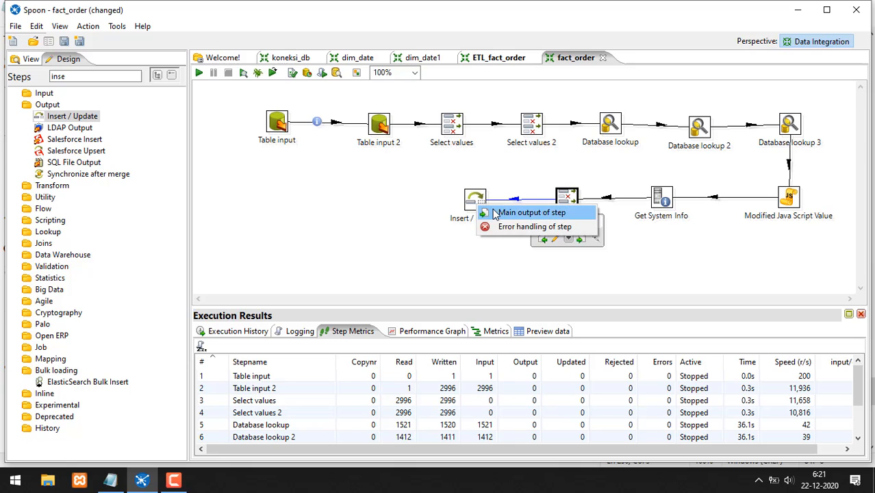
left_click(520, 214)
- Set the connection of the Insert / Update step to mysql_classicmodels_dwh1
mouse_move(481, 199)
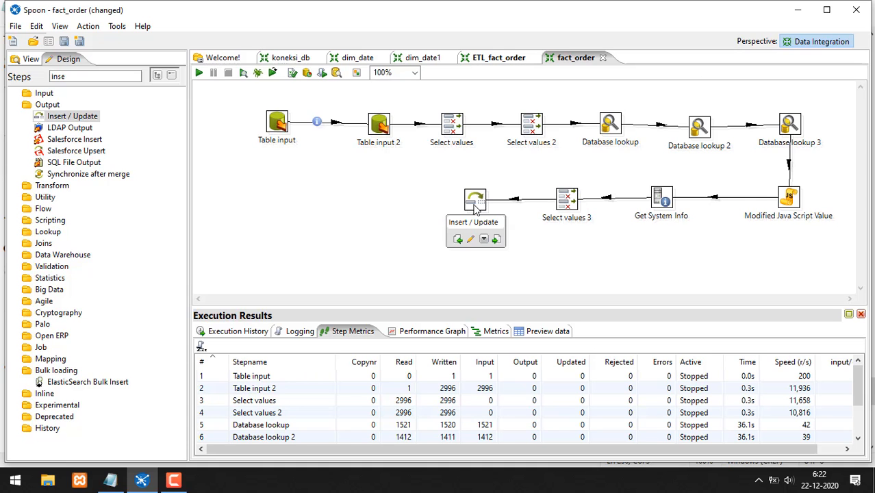
double_click(475, 202)
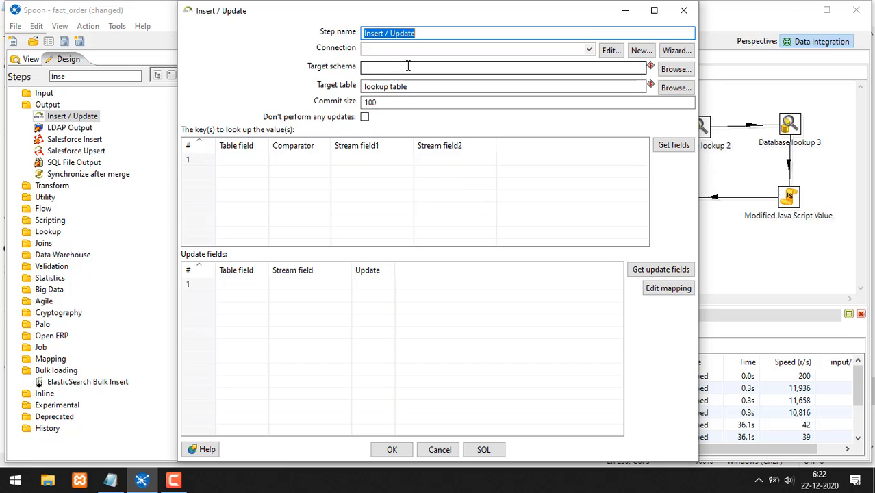
left_click(588, 50)
left_click(452, 92)
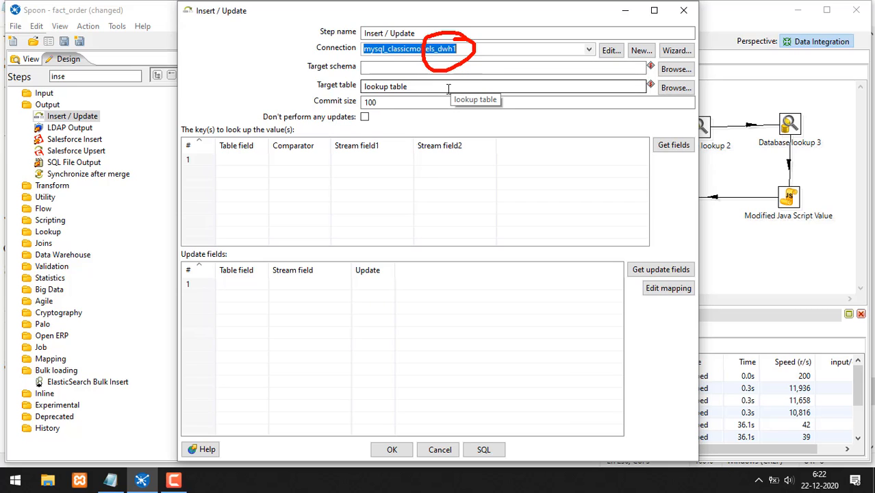
mouse_move(364, 78)
left_mouse_down()
mouse_move(363, 89)
mouse_move(423, 94)
mouse_move(366, 79)
left_mouse_up()
left_click_drag(303, 85, 337, 89)
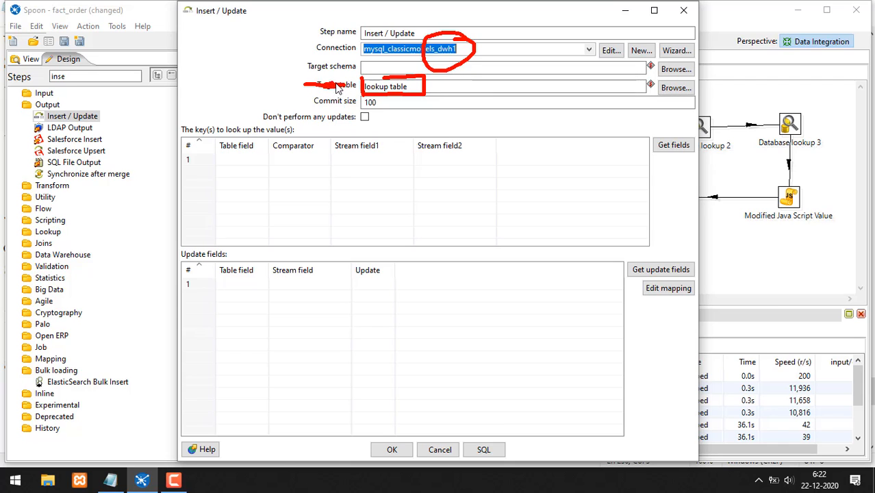
left_click(676, 88)
left_click(297, 204)
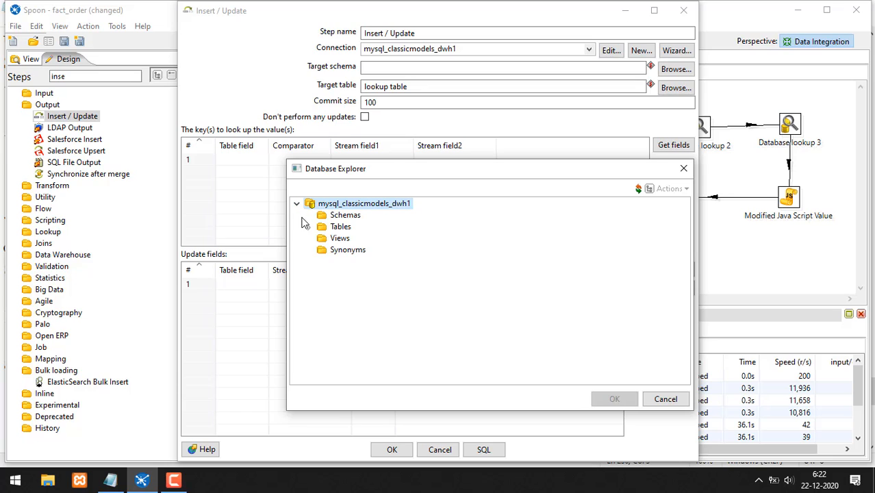
left_click(309, 226)
left_click(351, 285)
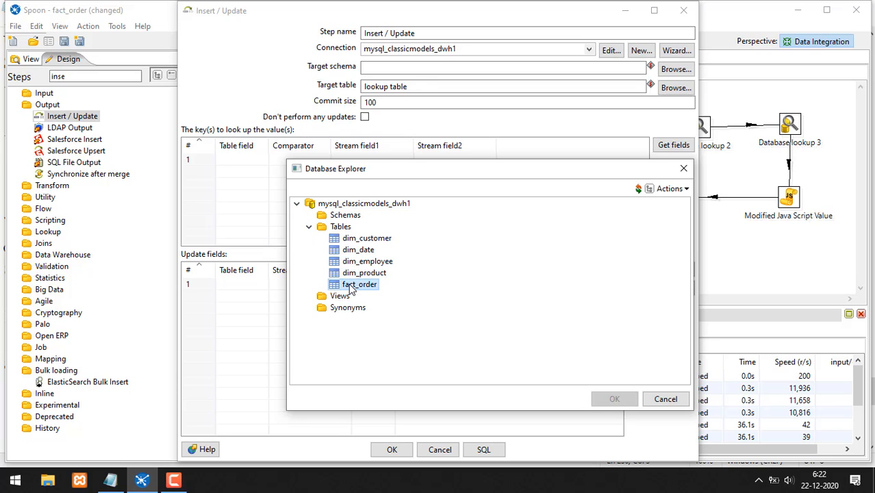
left_click(664, 399)
- Switch to dbForge Studio 2019 for MySQL and connect to the MySQL server, entering the account password
left_click(799, 14)
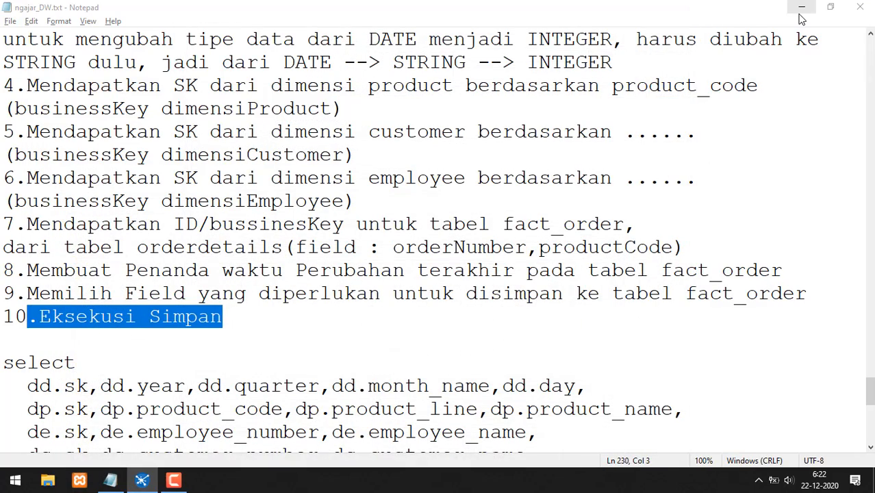
left_click(801, 8)
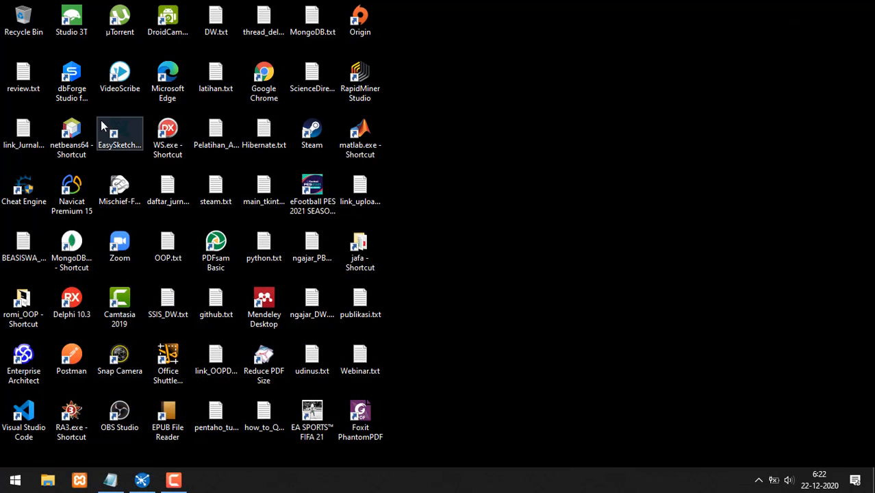
left_click(79, 87)
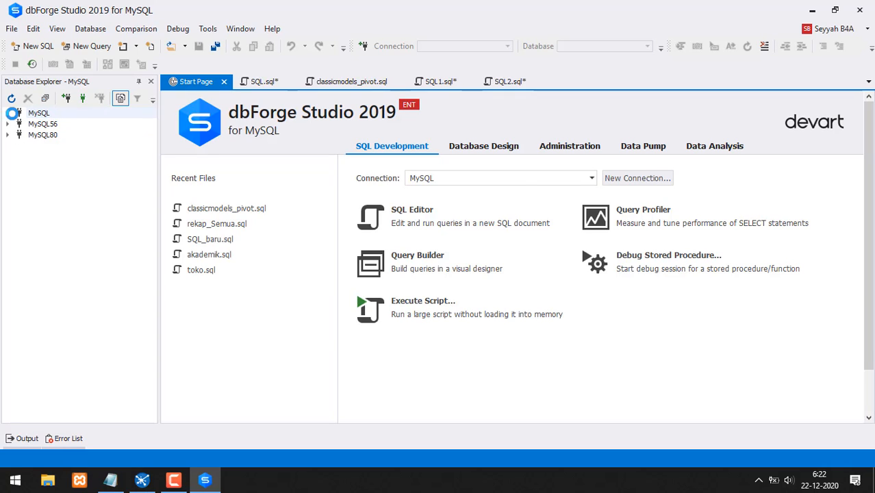
left_click(11, 114)
left_click(428, 262)
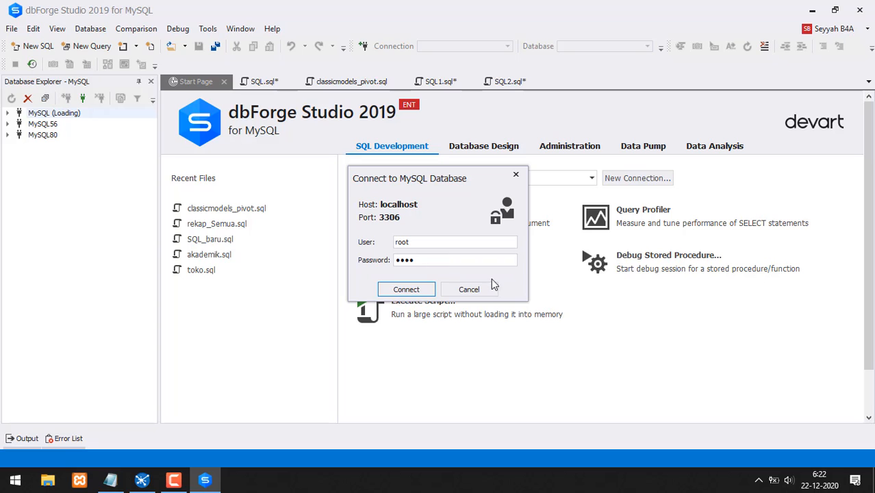
left_click(409, 291)
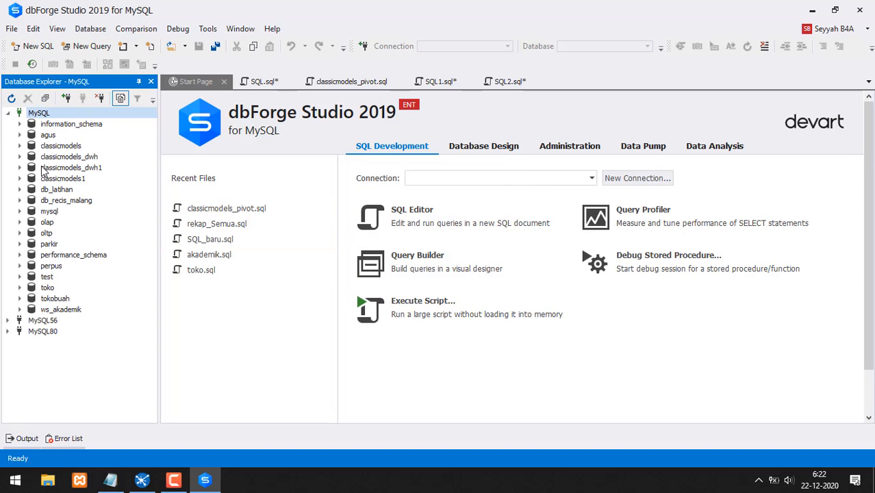
- Retrieve the data of the fact_order table in the classicmodels_dwh1 database
left_click(69, 167)
left_click(20, 168)
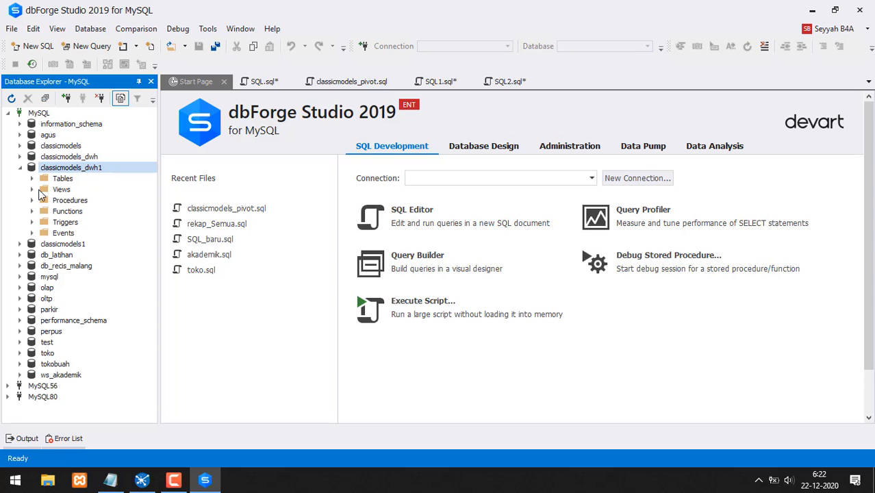
left_click(31, 179)
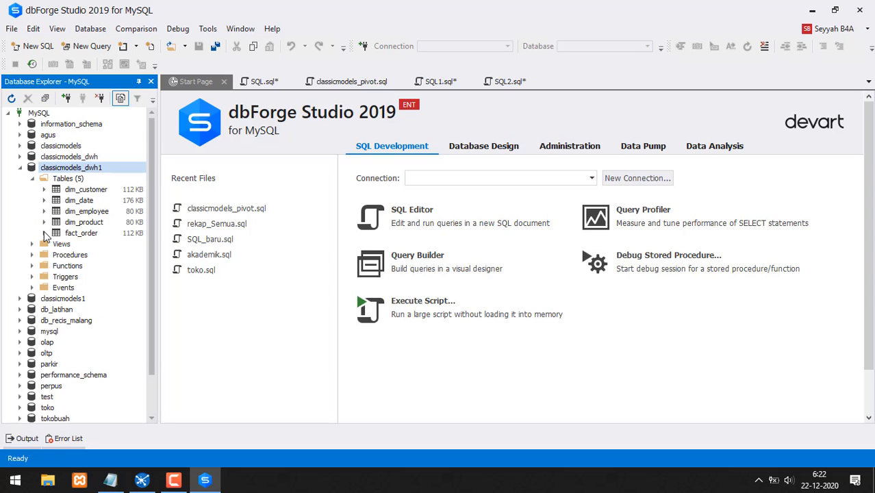
left_click(44, 233)
left_click(74, 234)
right_click(74, 234)
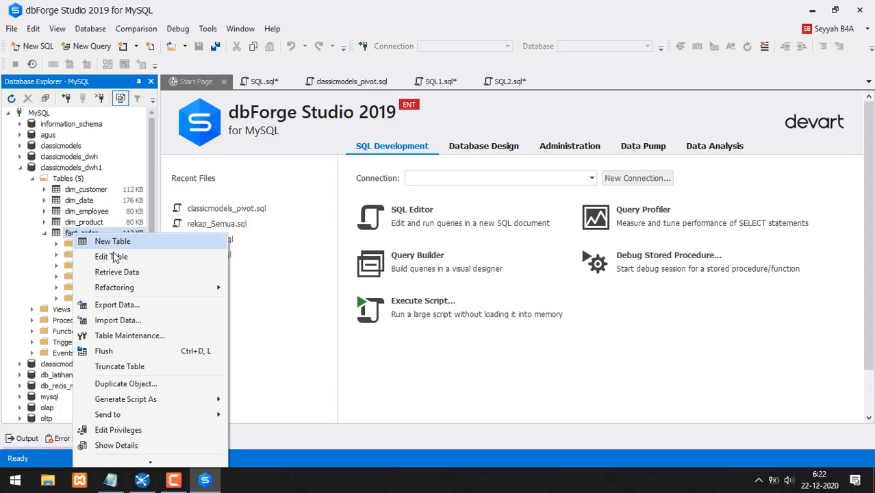
left_click(123, 272)
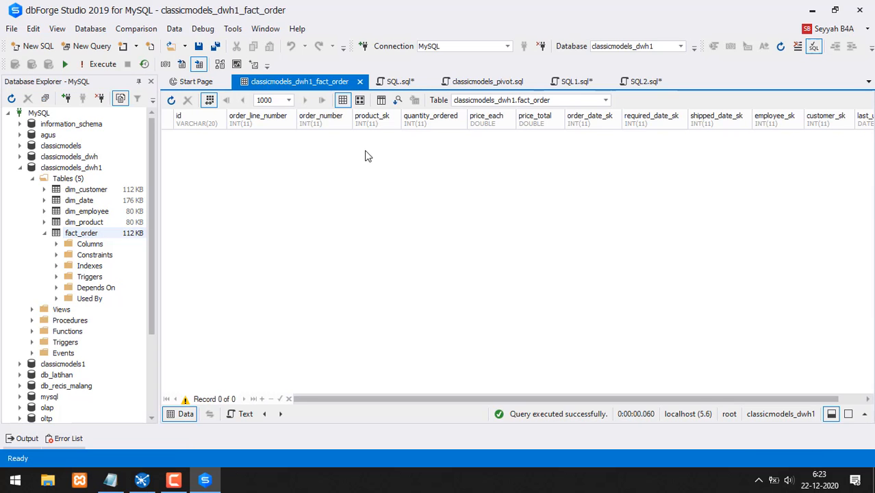
mouse_move(361, 185)
left_mouse_down()
mouse_move(389, 236)
mouse_move(538, 159)
left_mouse_up()
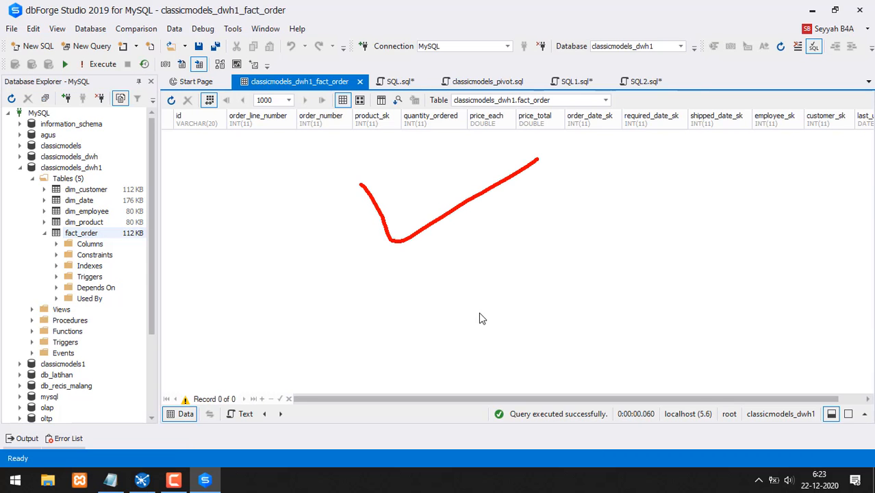
- Expand the columns of the fact_order table and review their number and names
left_click(57, 245)
mouse_move(116, 248)
left_mouse_down()
mouse_move(118, 237)
mouse_move(89, 236)
mouse_move(117, 264)
mouse_move(120, 245)
left_mouse_up()
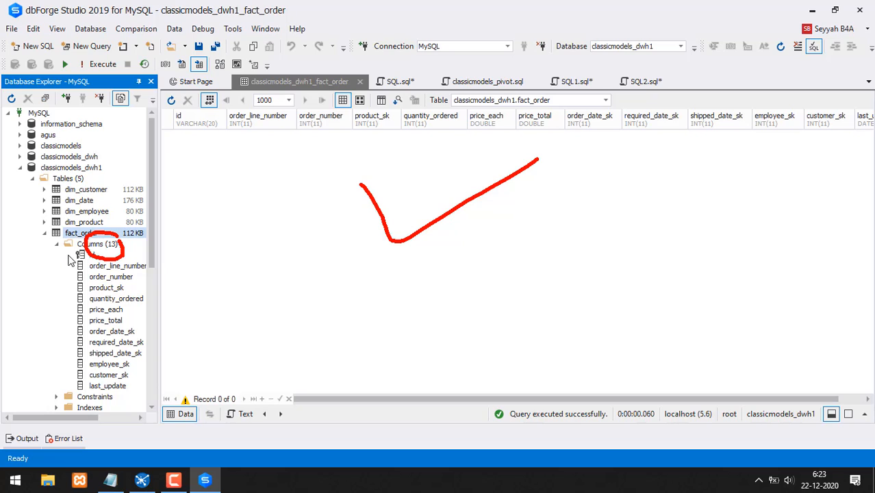
mouse_move(70, 255)
left_mouse_down()
mouse_move(77, 286)
mouse_move(54, 342)
mouse_move(65, 391)
left_mouse_up()
key("Escape")
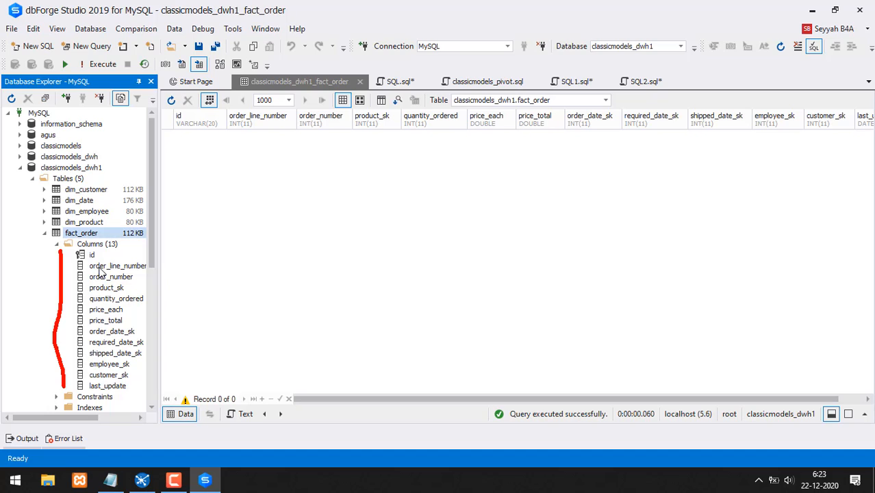
mouse_move(115, 249)
left_mouse_down()
mouse_move(59, 394)
mouse_move(132, 294)
mouse_move(151, 293)
left_mouse_up()
key("Escape")
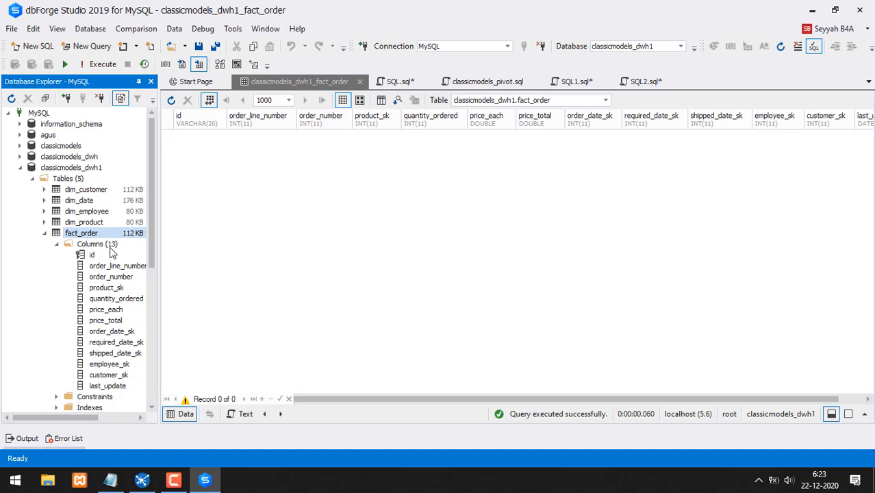
mouse_move(110, 249)
left_mouse_down()
mouse_move(121, 250)
mouse_move(69, 332)
mouse_move(67, 392)
left_mouse_up()
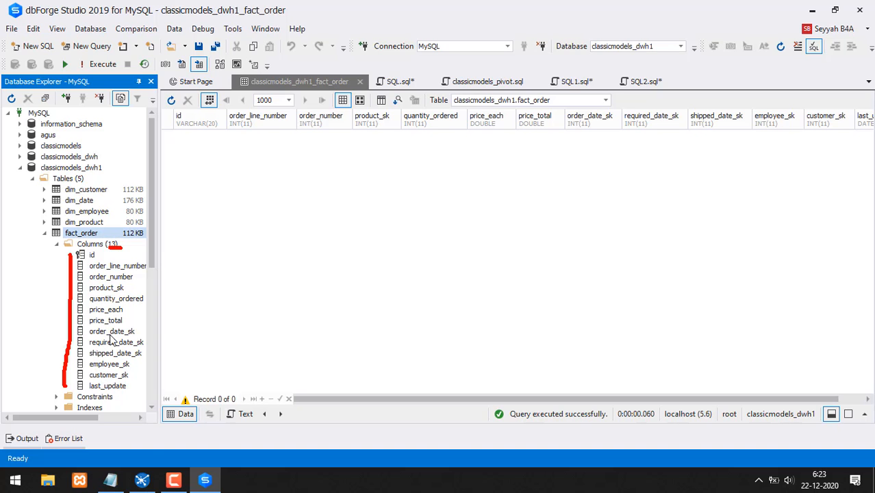
key("Escape")
- Switch back to Spoon and set the Insert / Update step's target table to fact_order from the mysql_classicmodels_dwh1 tables
left_click(143, 479)
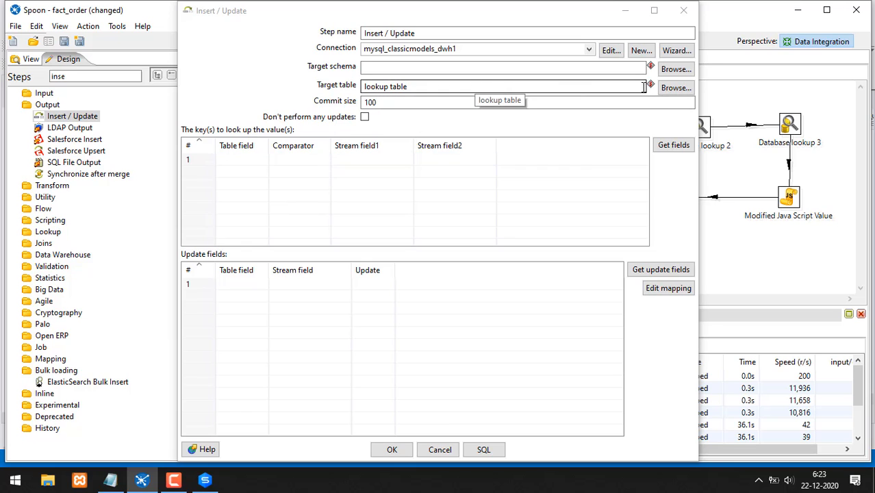
left_click(675, 88)
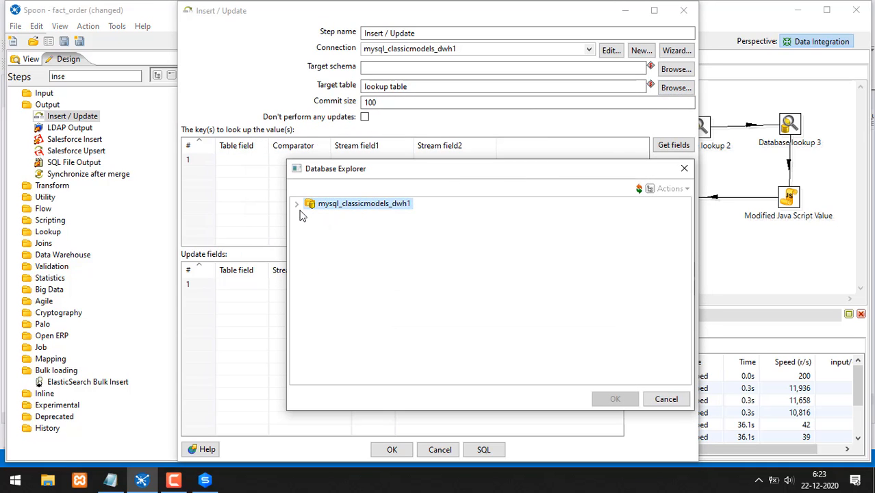
left_click(295, 204)
left_click(309, 227)
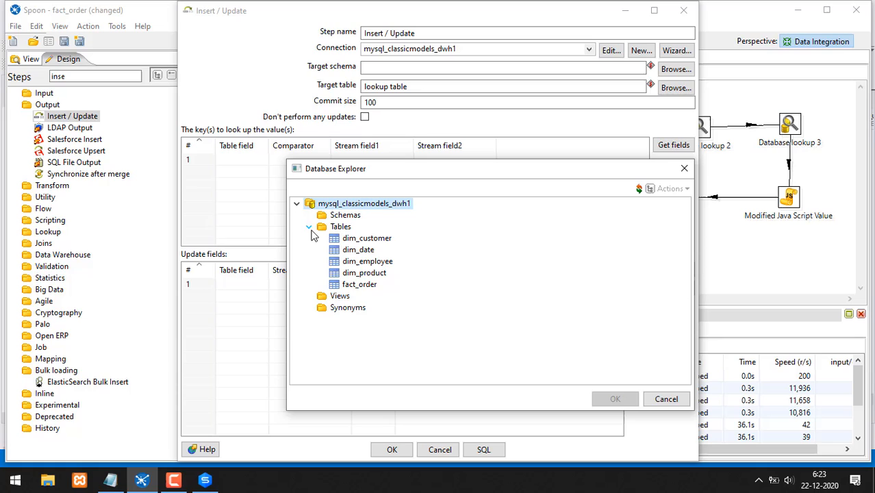
left_click(357, 284)
left_click(614, 399)
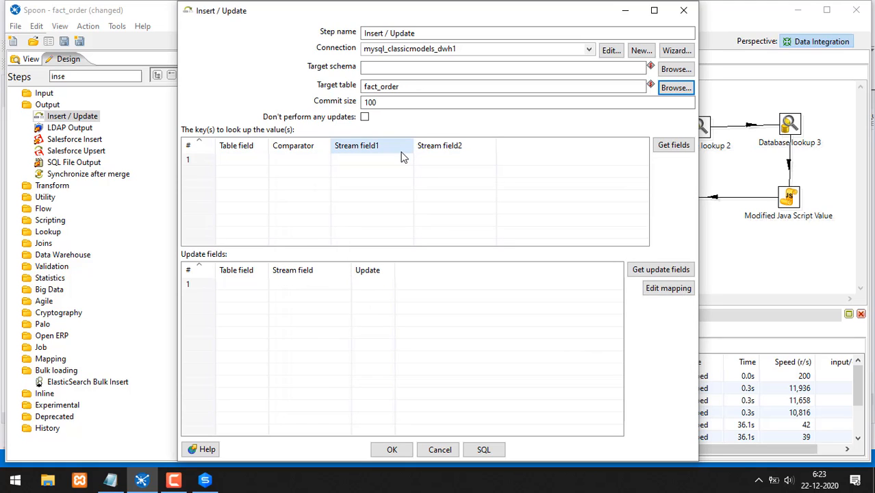
left_click(254, 160)
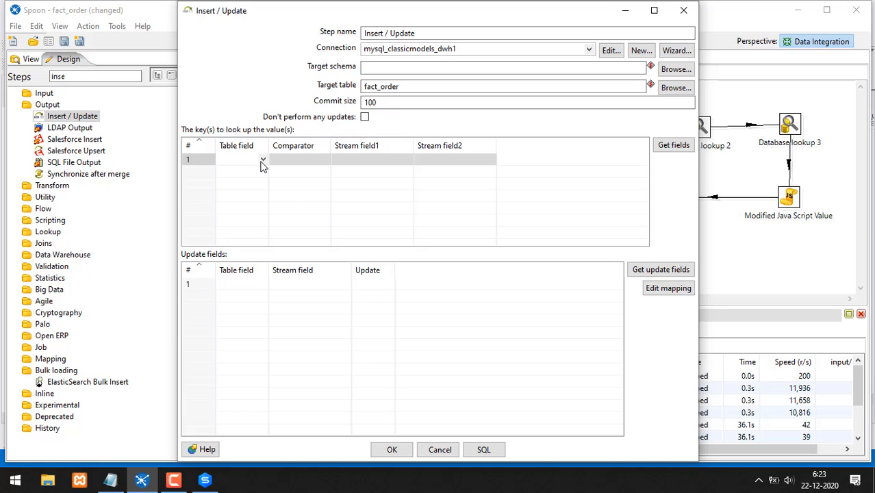
left_click(262, 162)
left_click(388, 163)
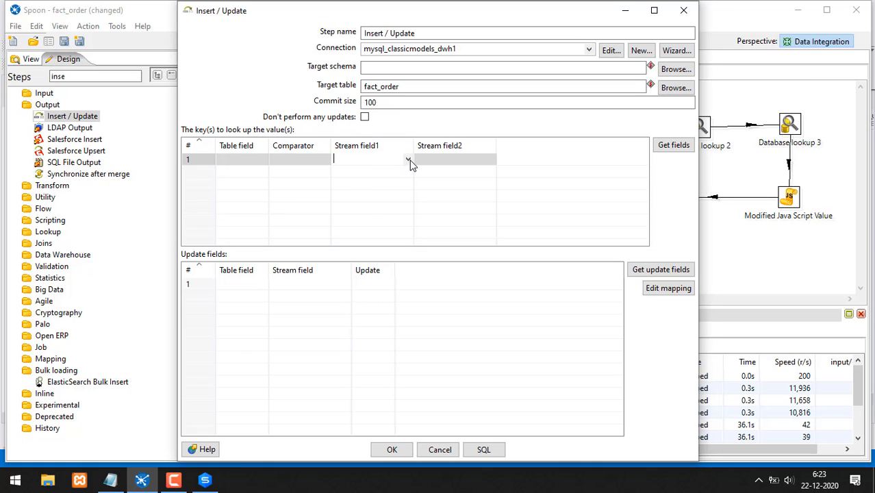
left_click(408, 160)
mouse_move(409, 180)
left_mouse_down()
mouse_move(420, 217)
mouse_move(413, 183)
left_mouse_up()
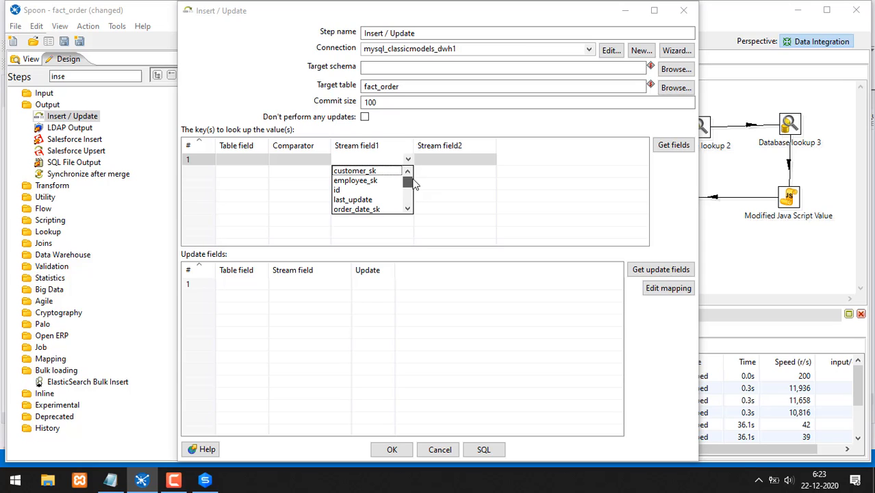
- Define the lookup key of the Insert / Update step as table field id, comparator =, and stream field id
left_click(254, 160)
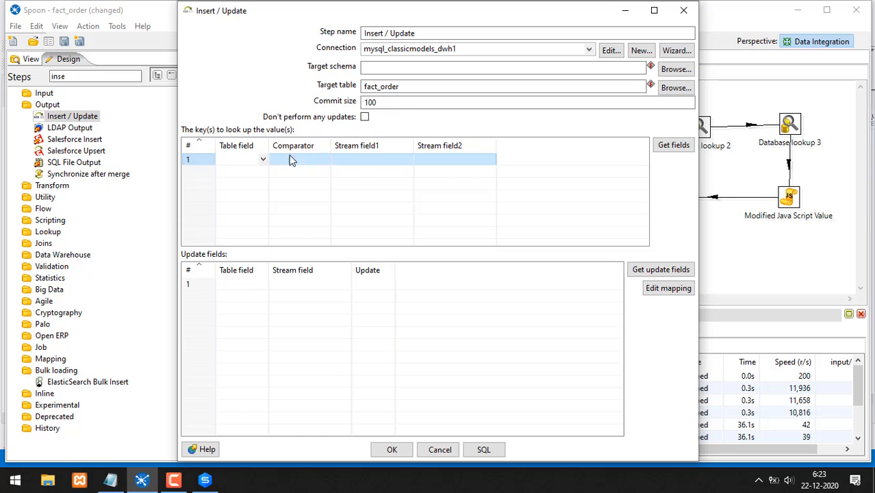
left_click(263, 159)
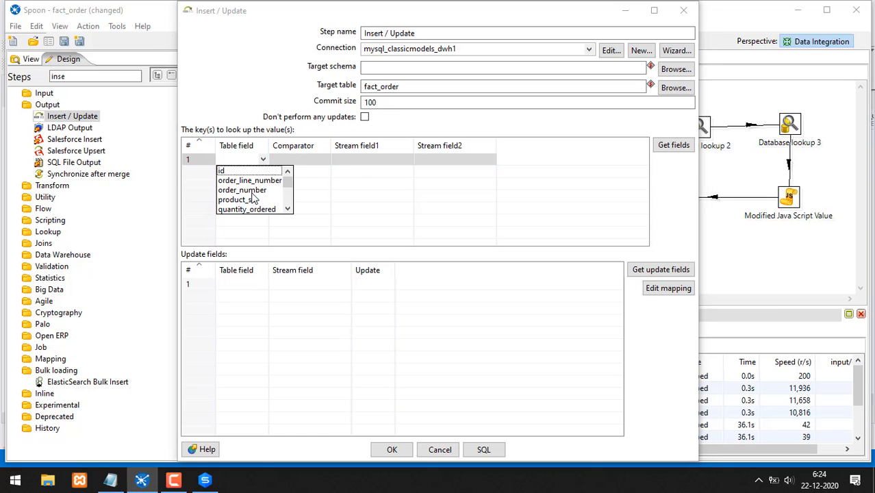
left_click(222, 171)
left_click(363, 161)
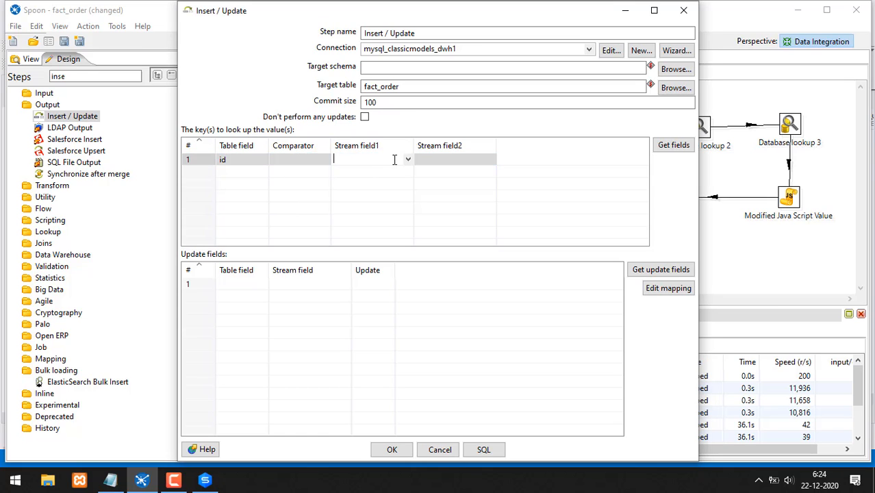
left_click(408, 161)
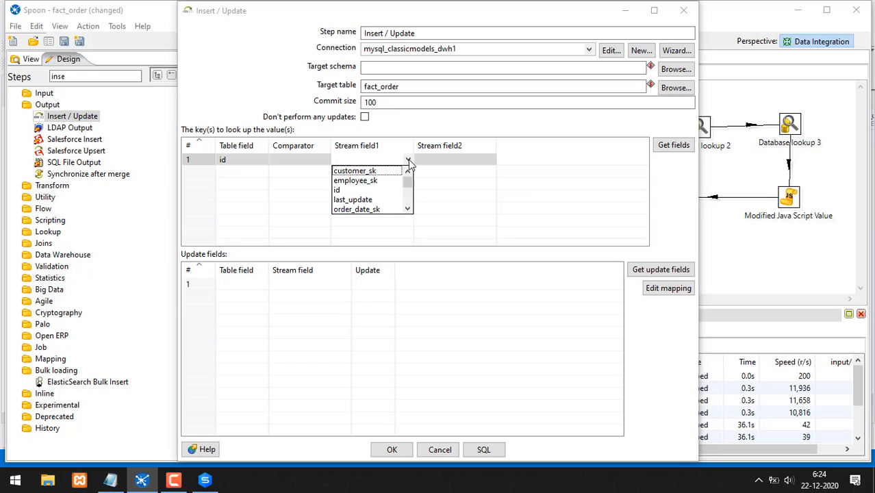
left_click(347, 192)
left_click(297, 159)
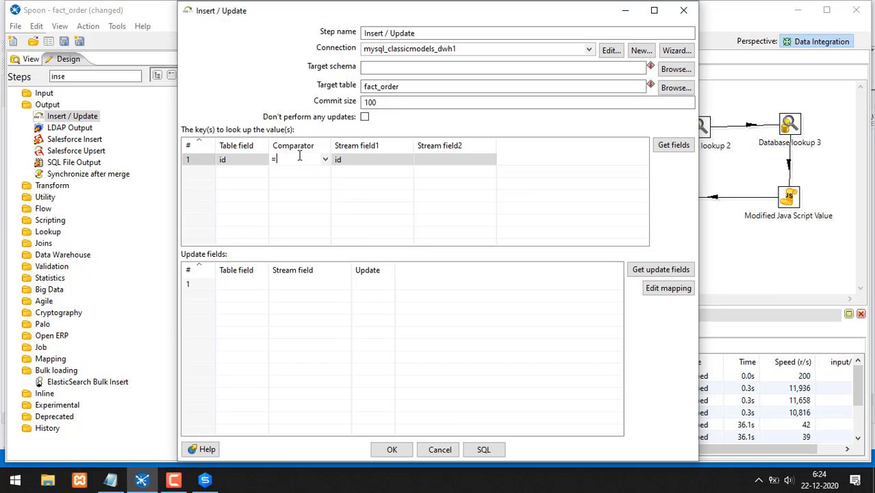
mouse_move(339, 114)
left_mouse_down()
mouse_move(221, 110)
mouse_move(297, 126)
left_mouse_up()
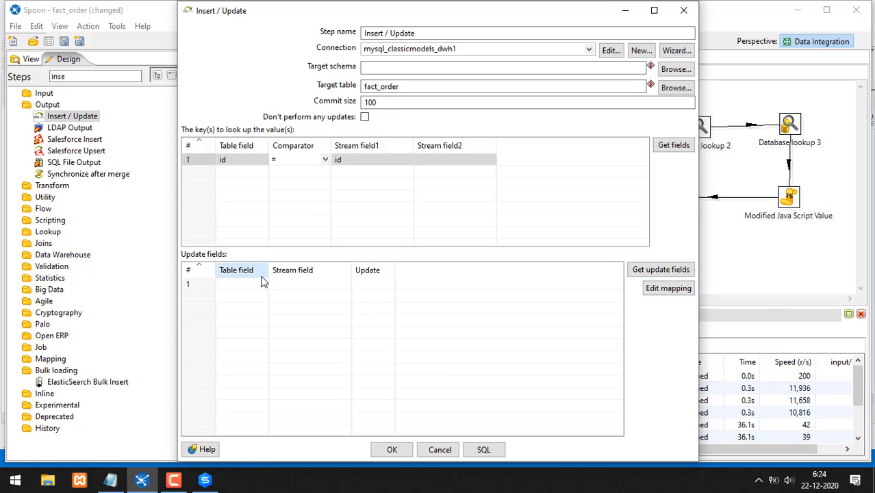
- Add the first update field, mapping table field id to stream field id with Update set to Y
mouse_move(261, 282)
left_mouse_down()
mouse_move(262, 290)
mouse_move(342, 281)
left_mouse_up()
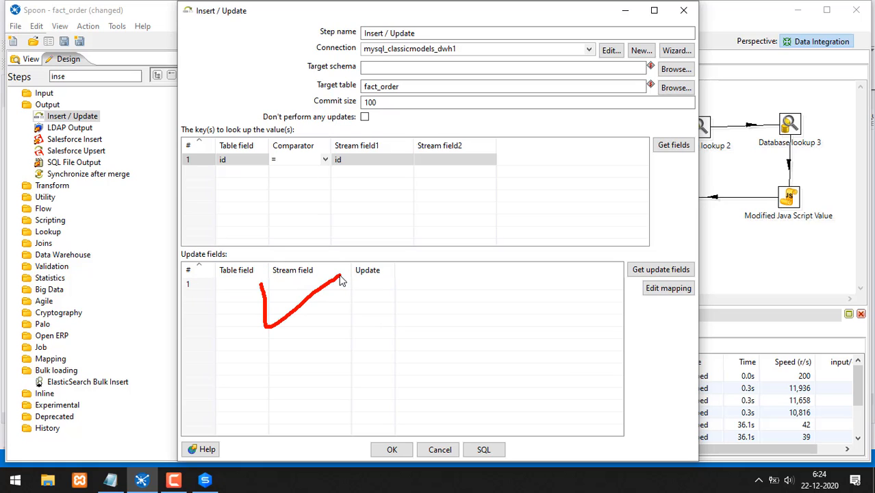
left_click(255, 286)
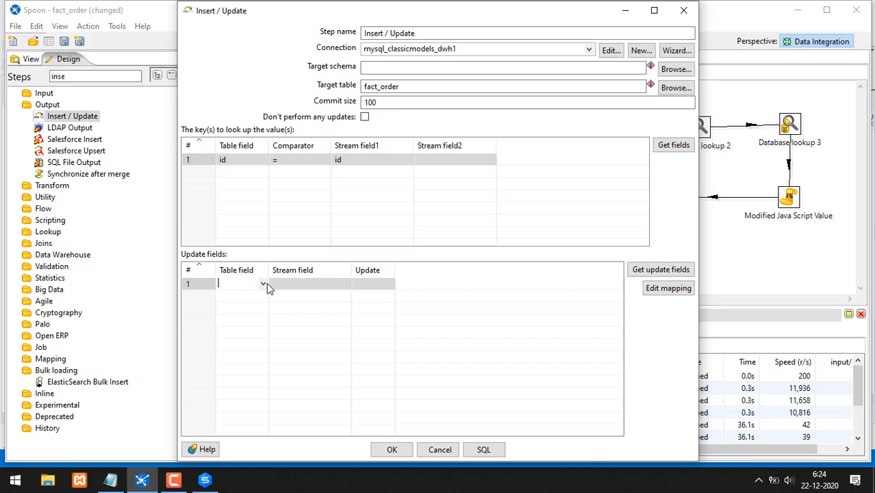
left_click(264, 285)
left_click(257, 294)
left_click(323, 289)
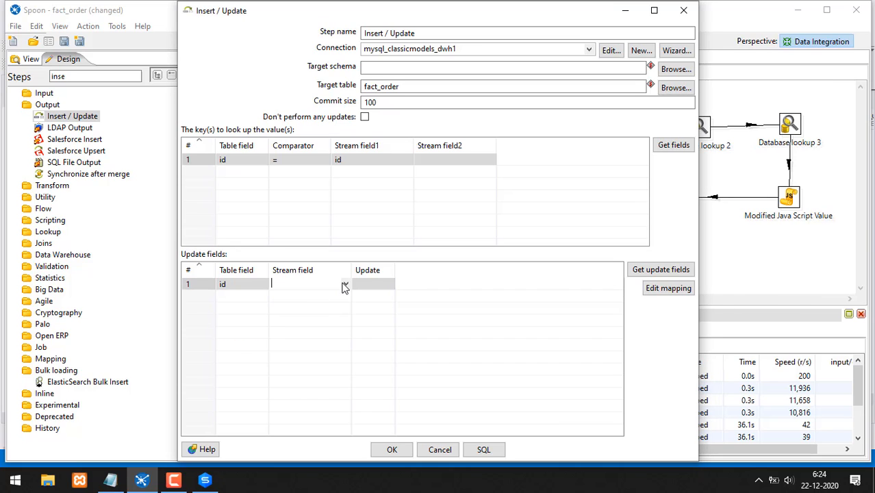
left_click(343, 284)
left_click(312, 314)
left_click(383, 285)
left_click(389, 285)
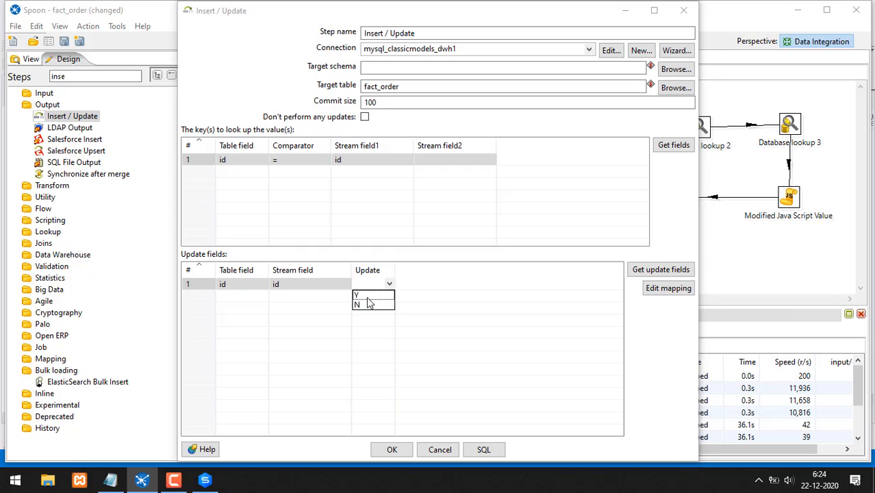
left_click(367, 297)
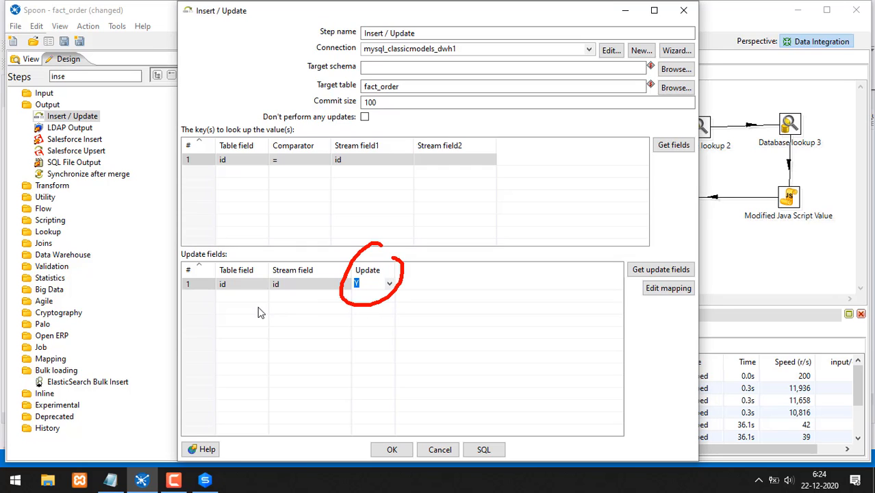
- Add a second update field mapping table field order_line_number to stream field order_line_number, and widen the Table field column
left_click(238, 297)
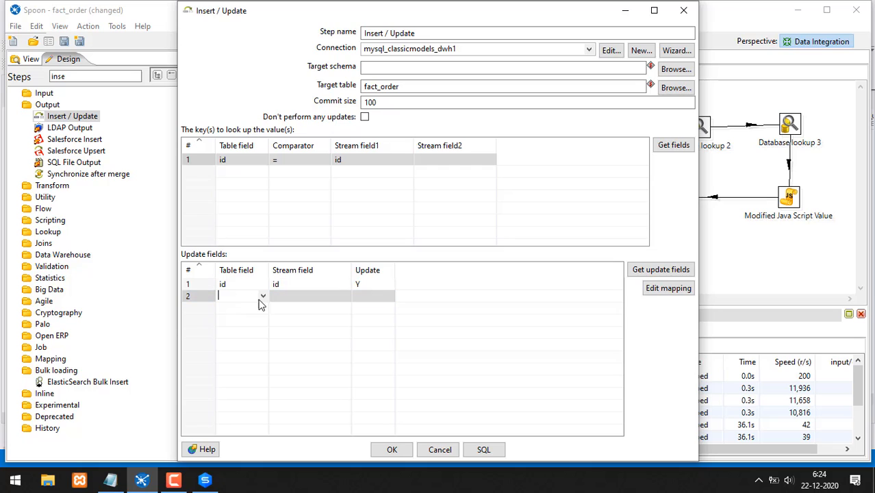
left_click(263, 299)
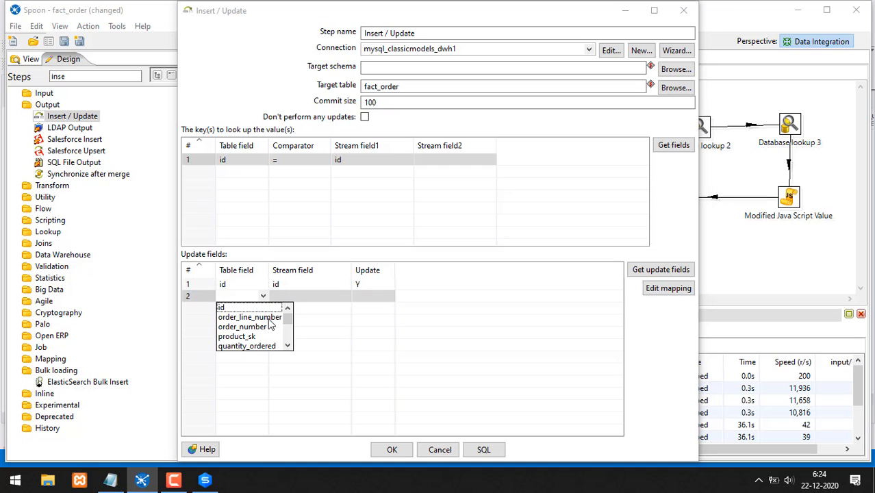
left_click(271, 324)
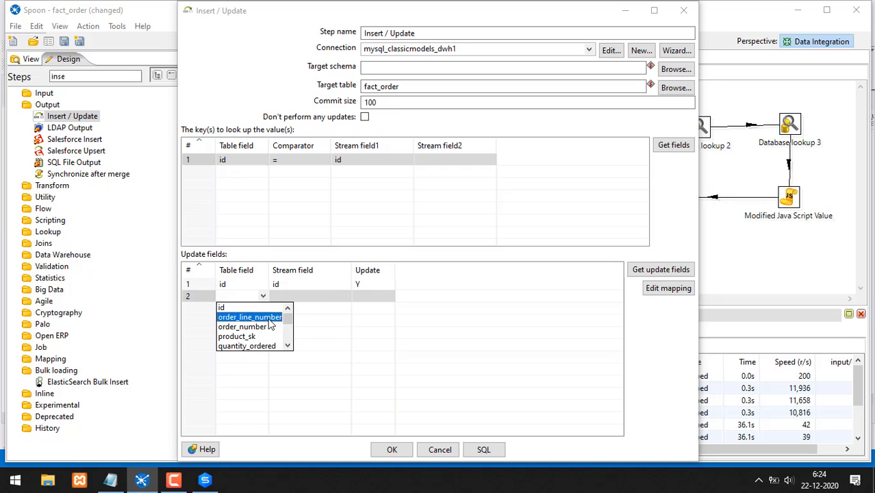
left_click(315, 298)
left_click(346, 297)
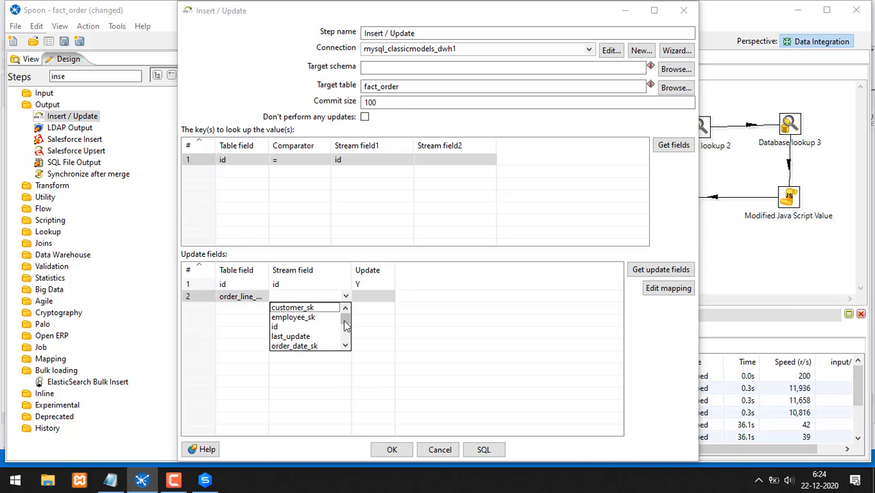
left_click_drag(347, 318, 347, 325)
scroll(323, 317, "down", 3)
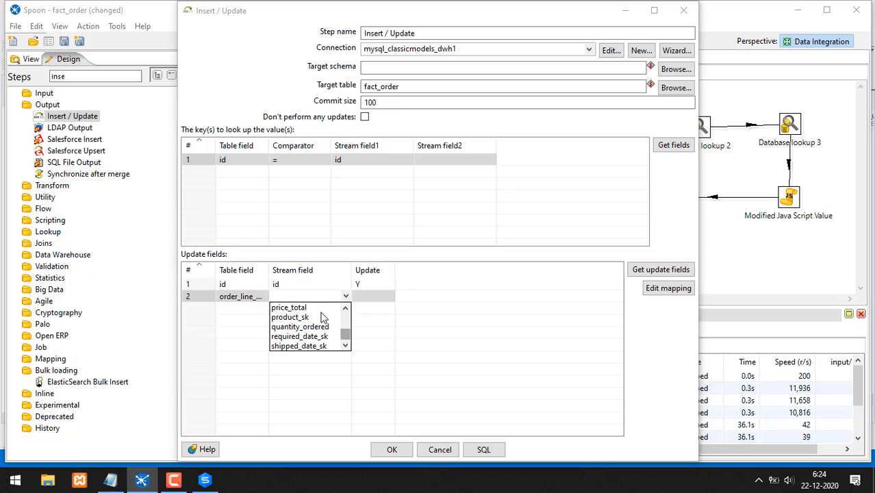
scroll(323, 317, "up", 2)
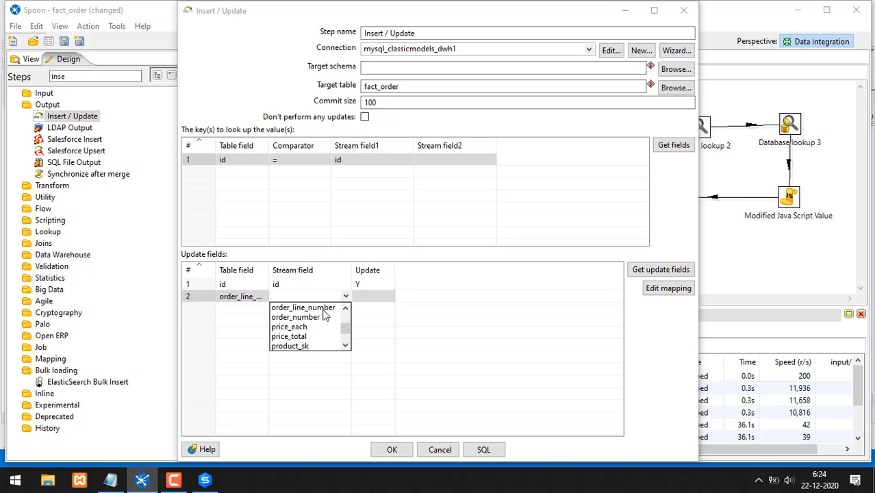
left_click(325, 315)
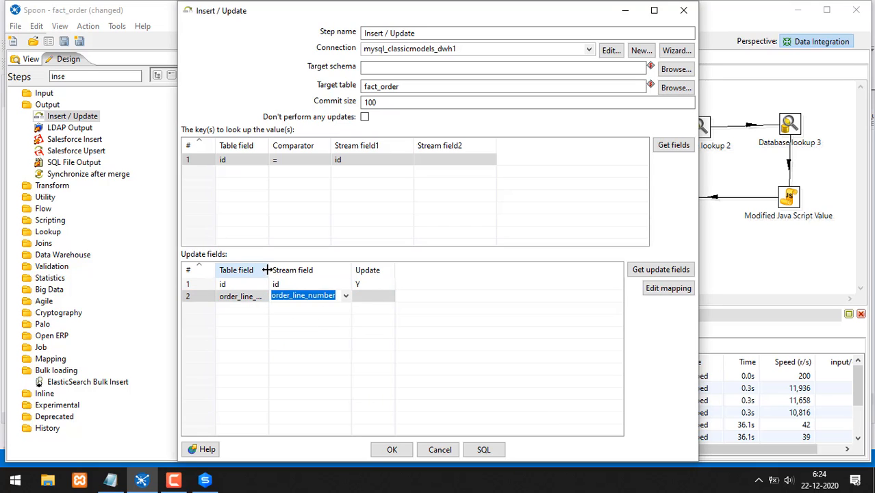
left_click_drag(269, 272, 308, 277)
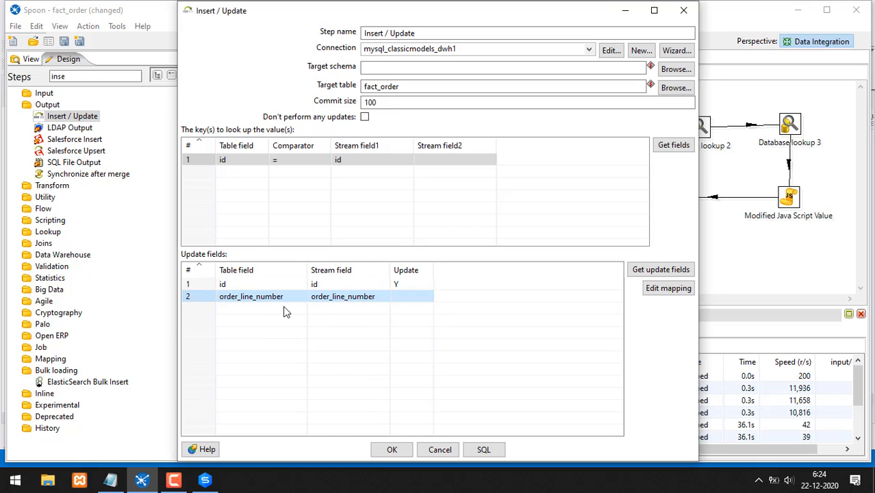
- Add a third update field mapping table field order_number to stream field order_number
left_click(284, 308)
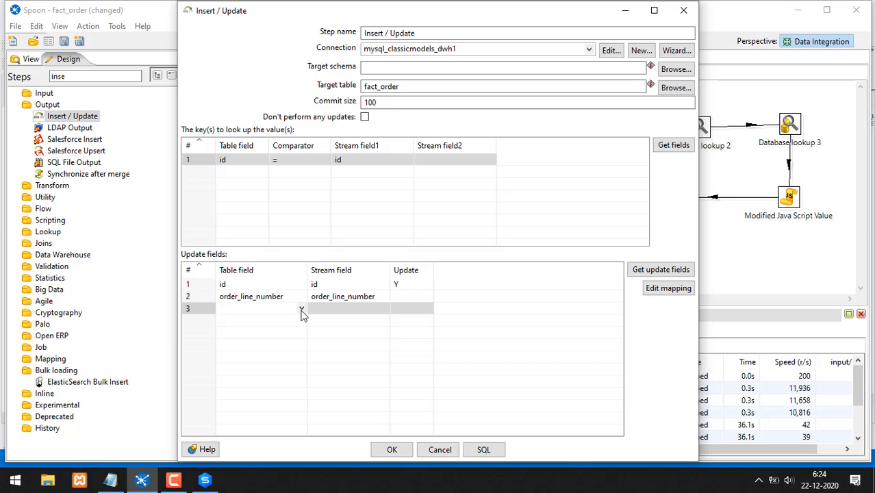
left_click(302, 309)
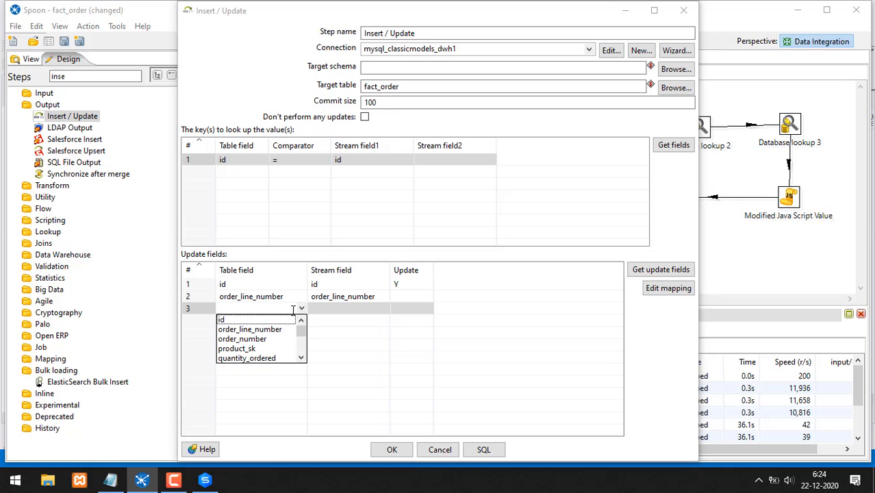
left_click(266, 340)
left_click(356, 309)
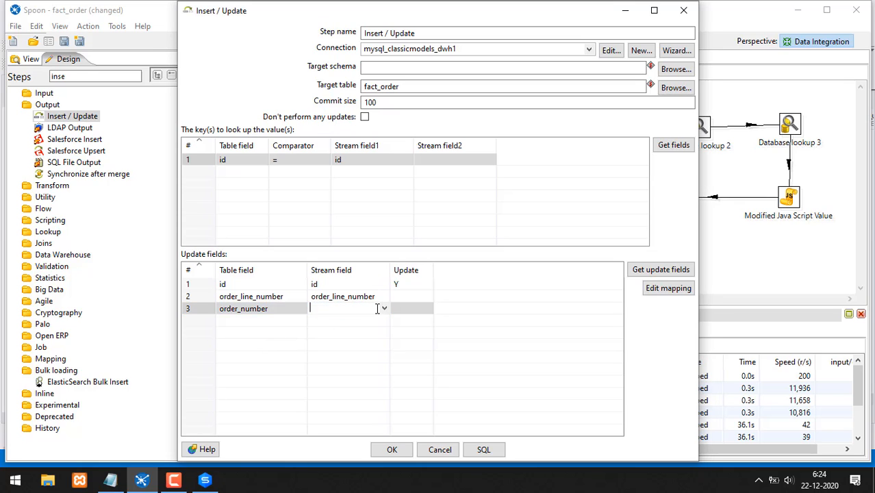
left_click(384, 310)
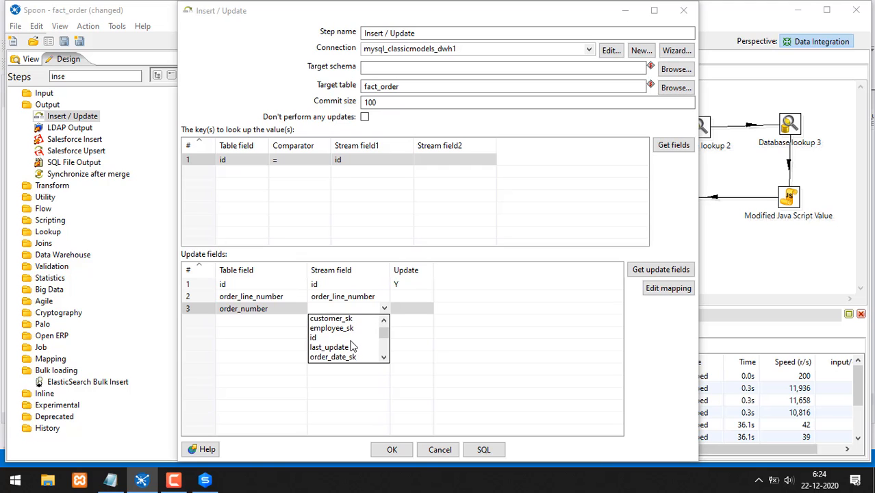
scroll(349, 342, "down", 5)
scroll(342, 341, "down", 3)
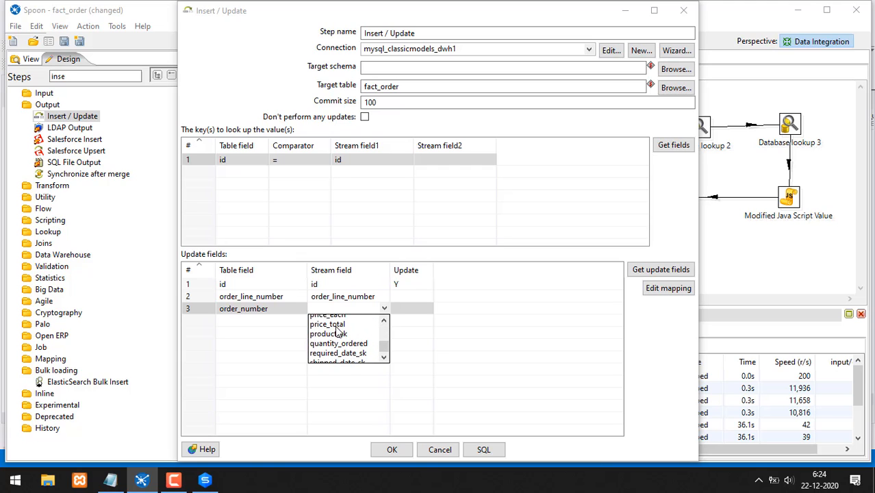
scroll(339, 335, "up", 4)
scroll(337, 333, "up", 2)
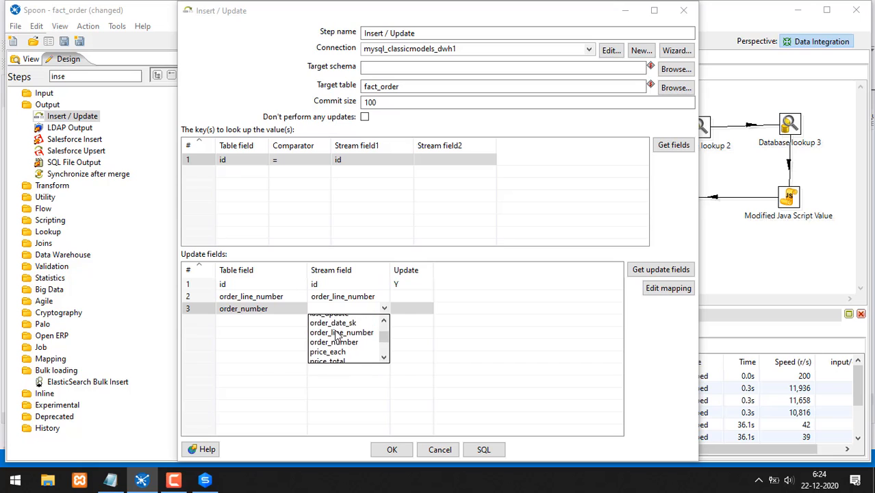
left_click(337, 346)
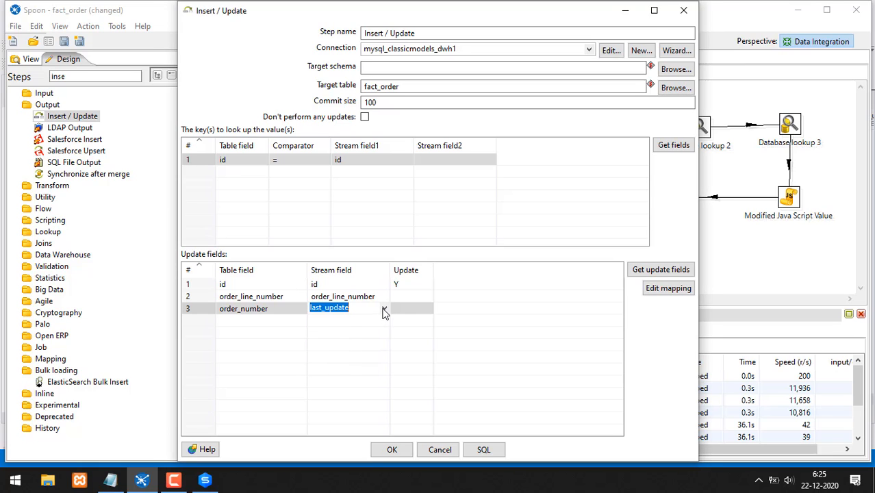
left_click(384, 309)
left_click(343, 350)
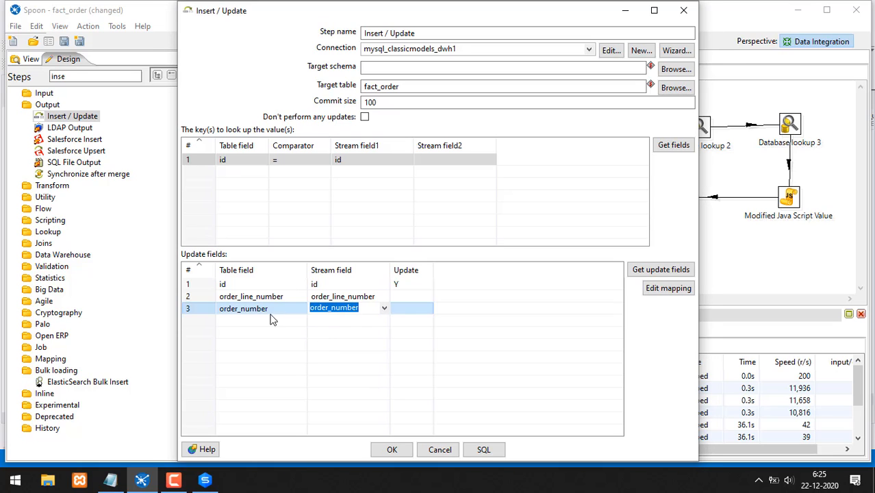
- Add a fourth update field mapping table field product_sk to stream field product_sk
left_click(244, 321)
left_click(301, 321)
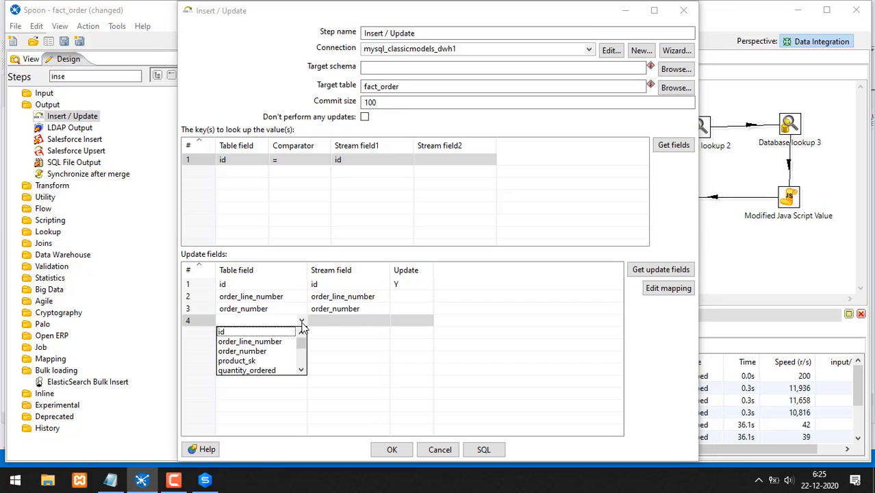
left_click(260, 361)
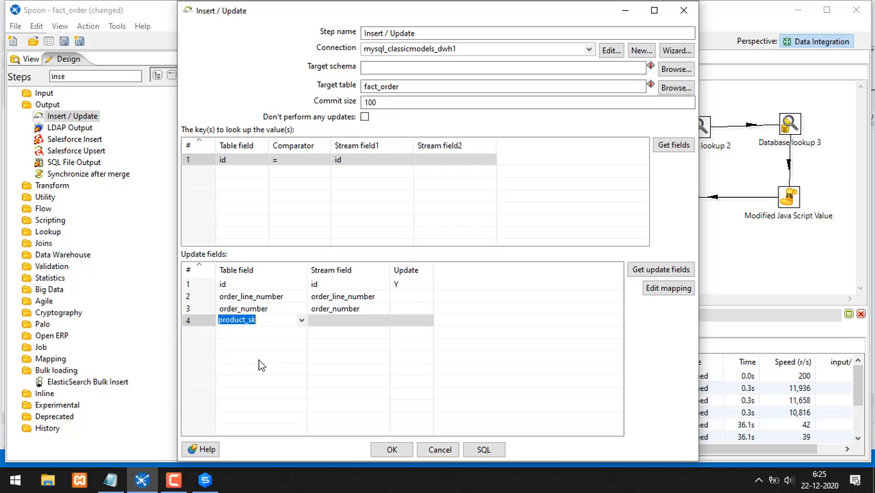
left_click(380, 322)
left_click(384, 322)
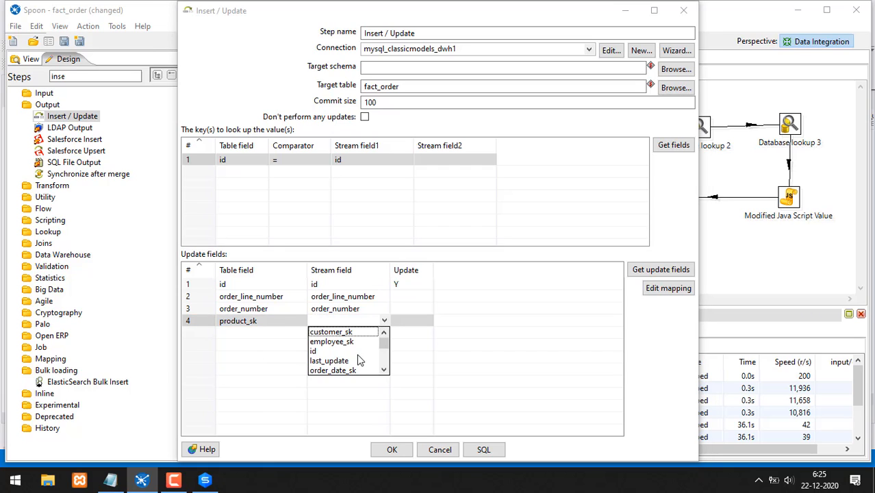
left_click(385, 371)
left_click(385, 371)
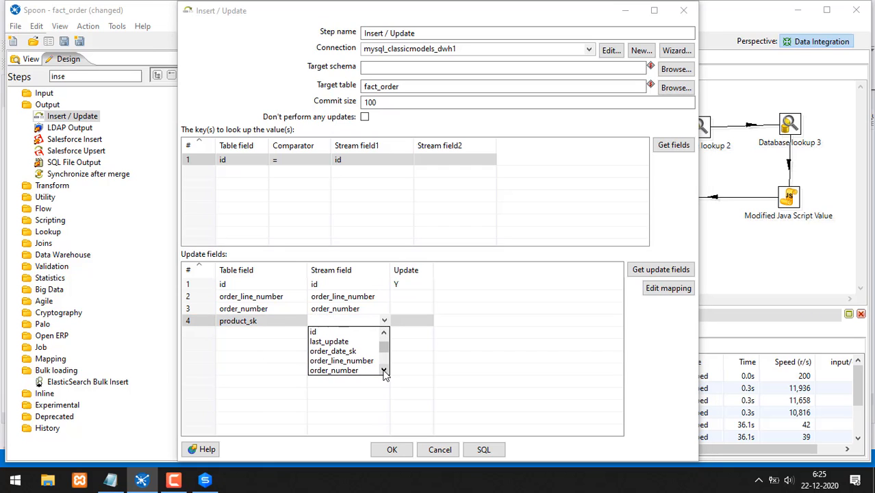
left_click(384, 371)
left_click(384, 370)
left_click(384, 371)
left_click(384, 371)
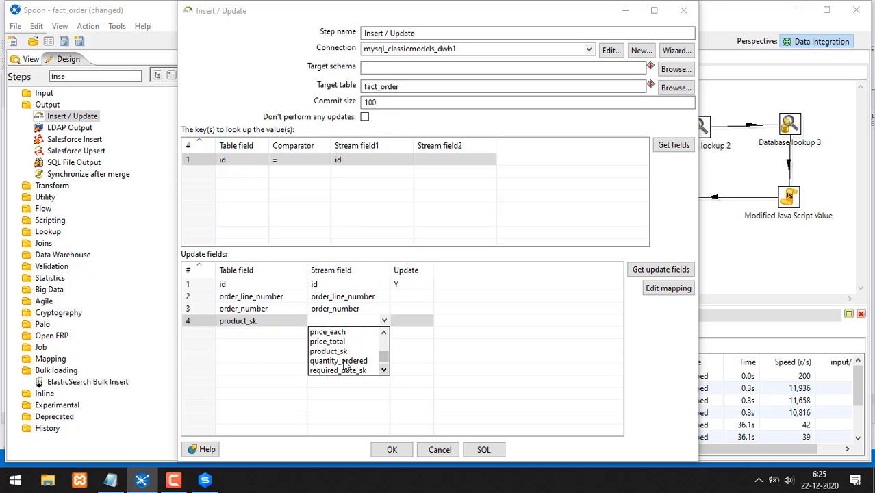
left_click(330, 352)
- Add a fifth update field mapping table field quantity_ordered to stream field quantity_ordered
left_click(293, 333)
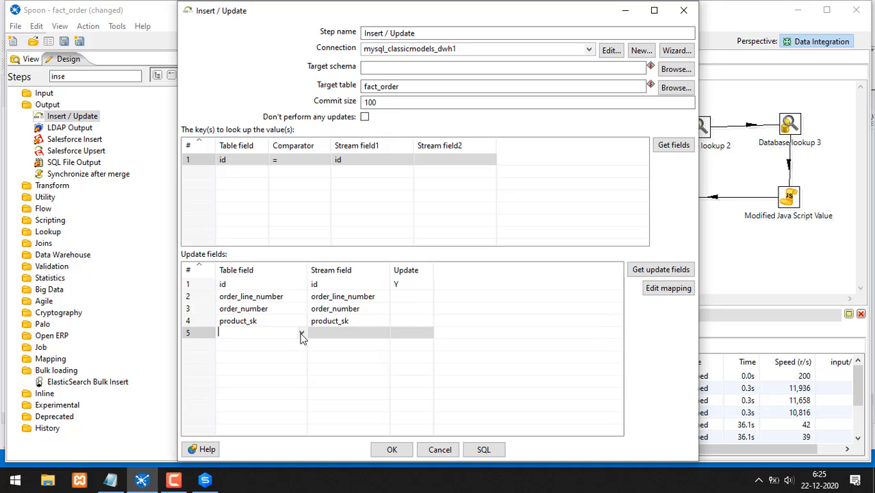
left_click(301, 335)
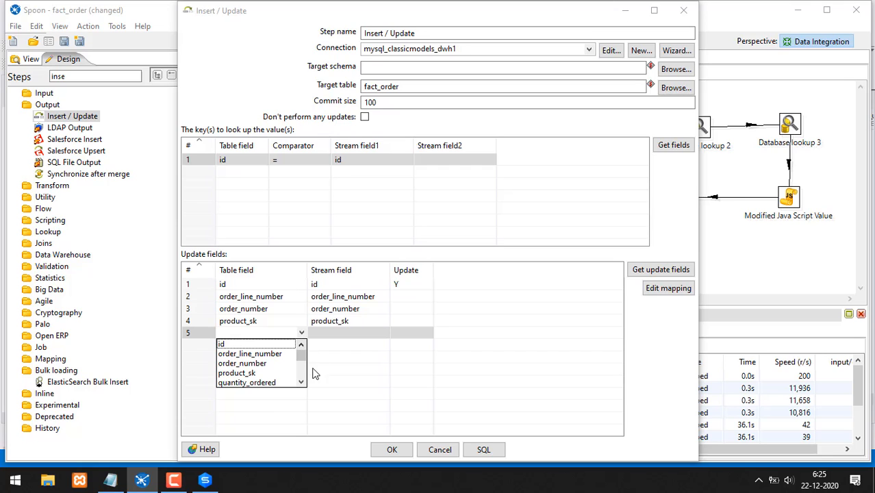
left_click(276, 382)
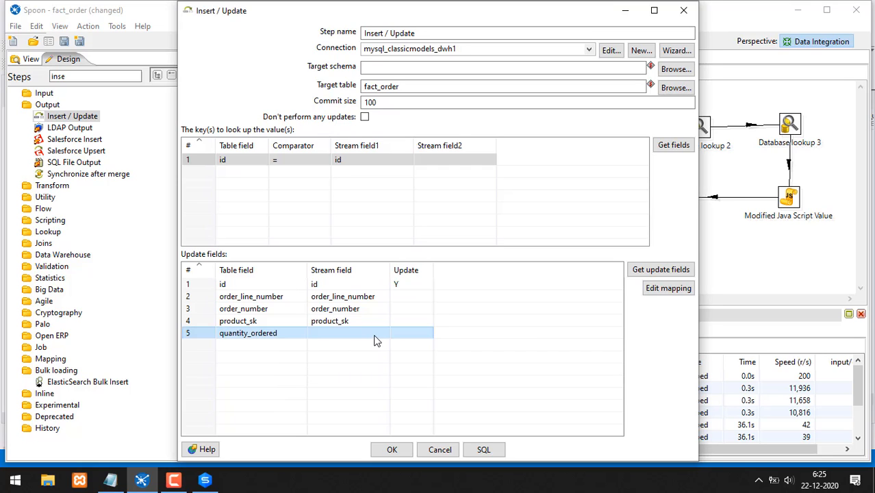
left_click(377, 335)
left_click(384, 333)
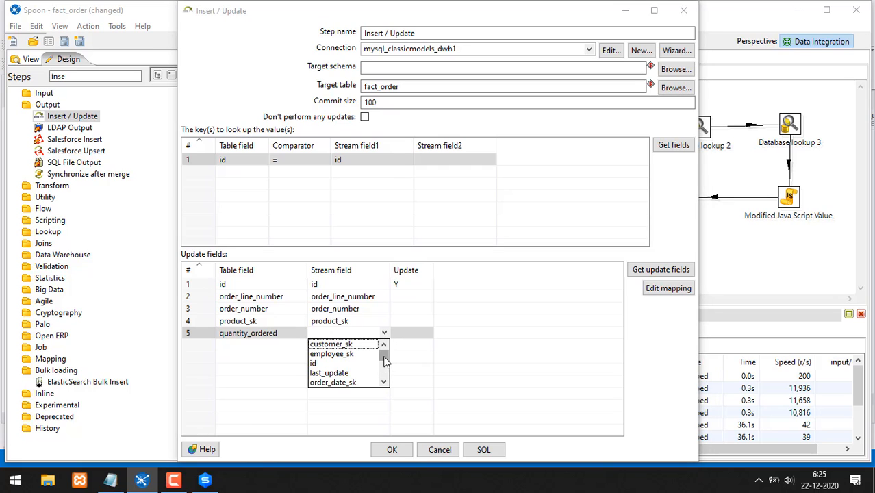
left_click(386, 368)
left_click_drag(386, 368, 386, 376)
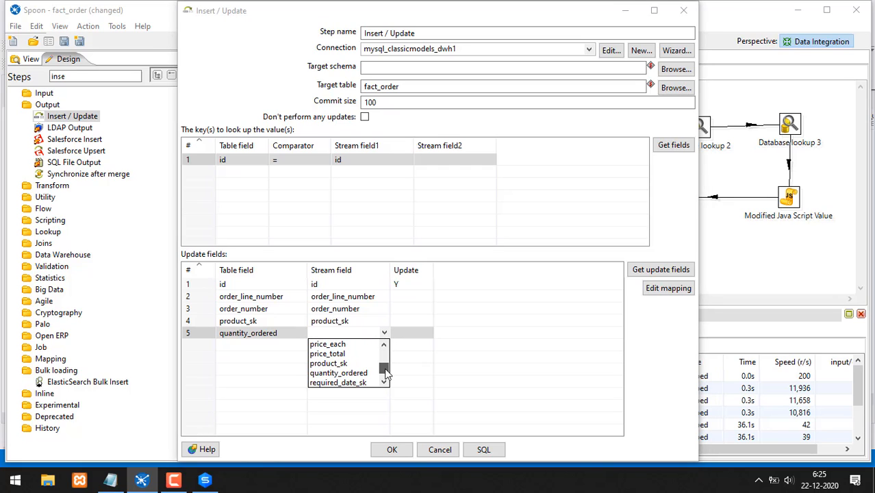
left_click(352, 374)
left_click(286, 345)
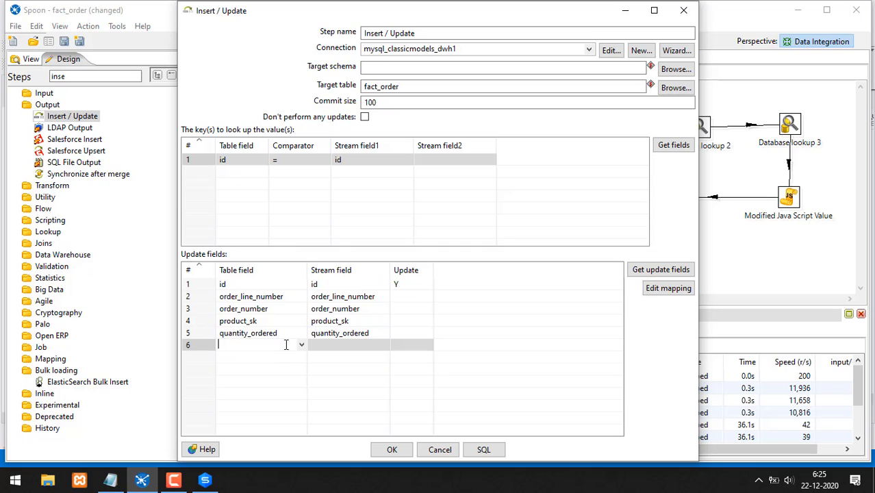
left_click(302, 345)
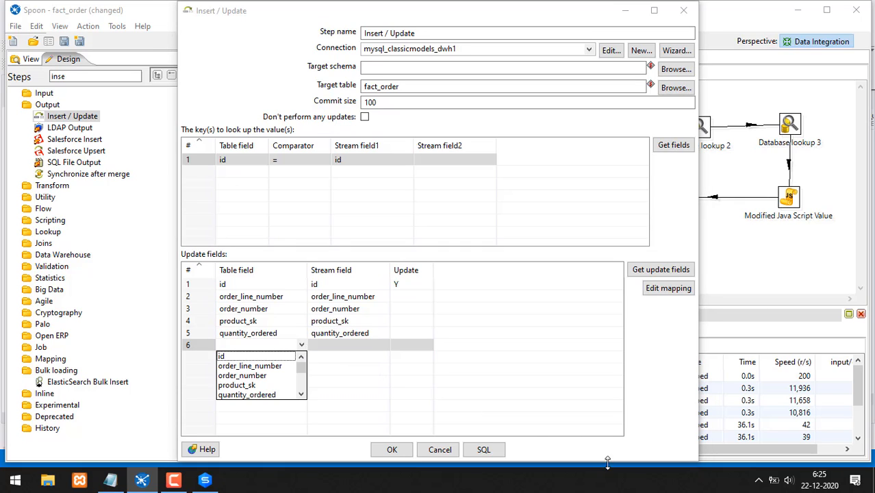
left_click(173, 480)
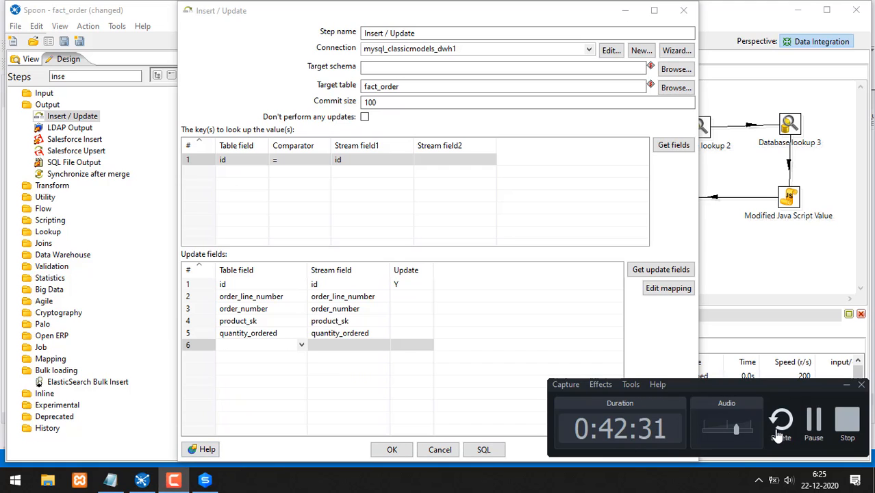
left_click(814, 421)
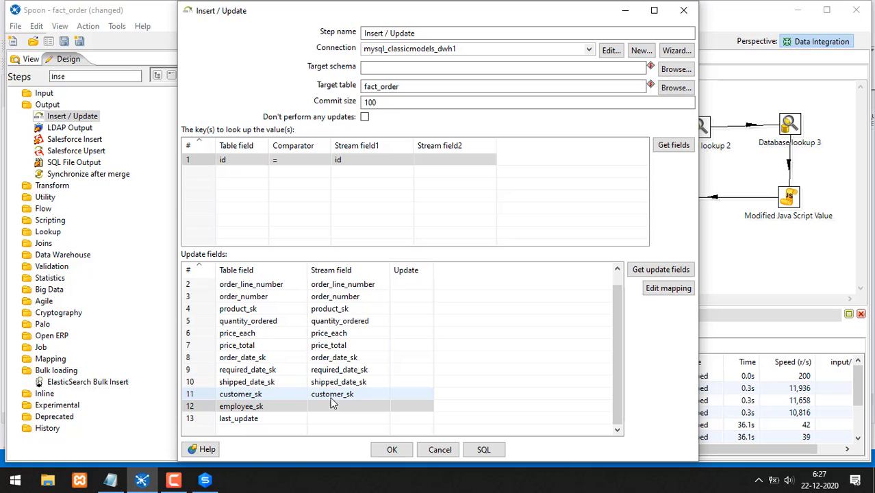
- Map the employee_sk table field in the update fields to stream field employee_sk
left_click(353, 406)
left_click(355, 409)
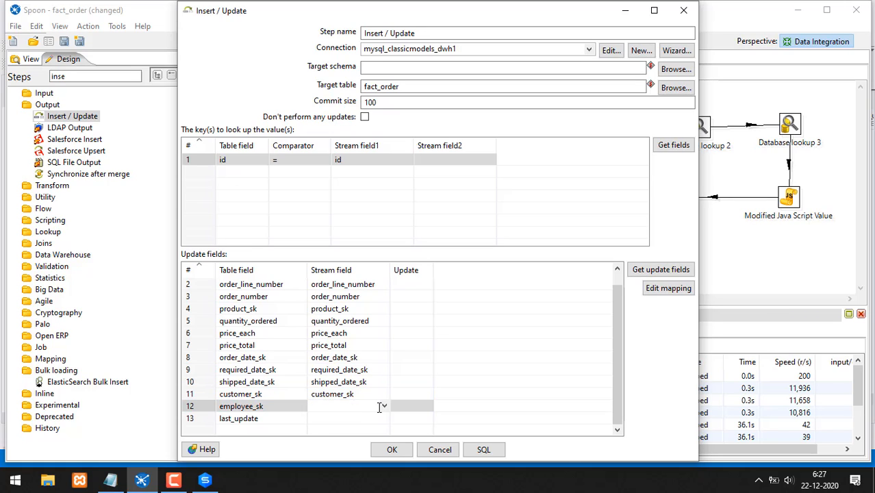
left_click(384, 406)
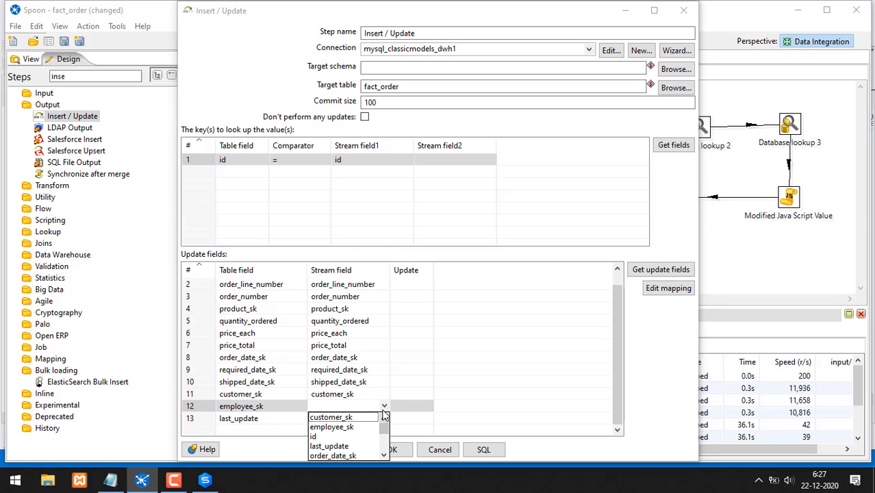
left_click(385, 406)
left_click(386, 407)
key("Down")
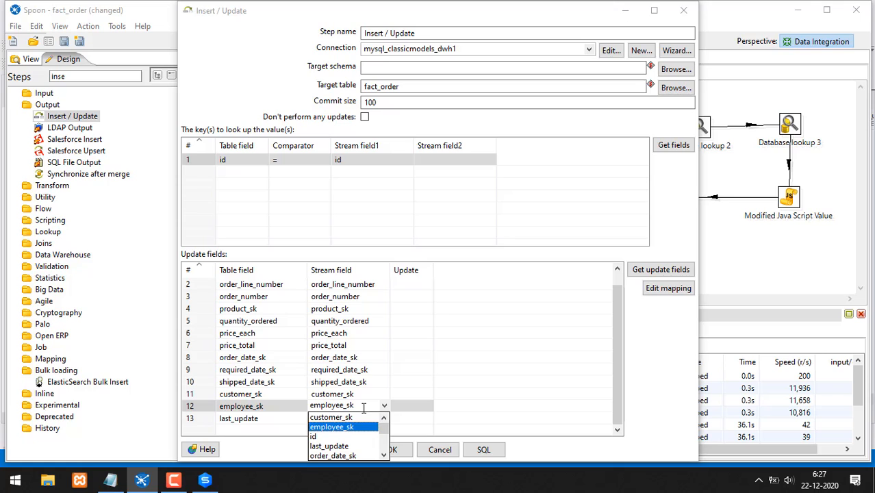
left_click(364, 427)
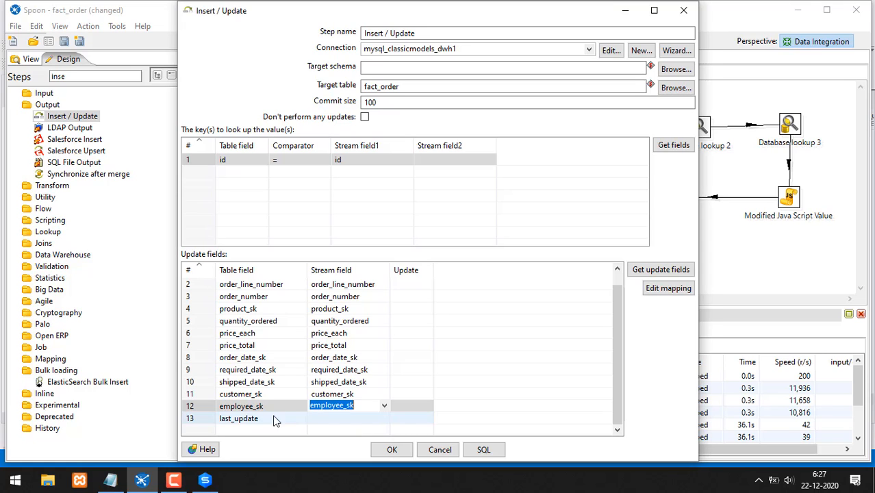
- Map the last_update table field in the update fields to stream field last_update
left_click(377, 418)
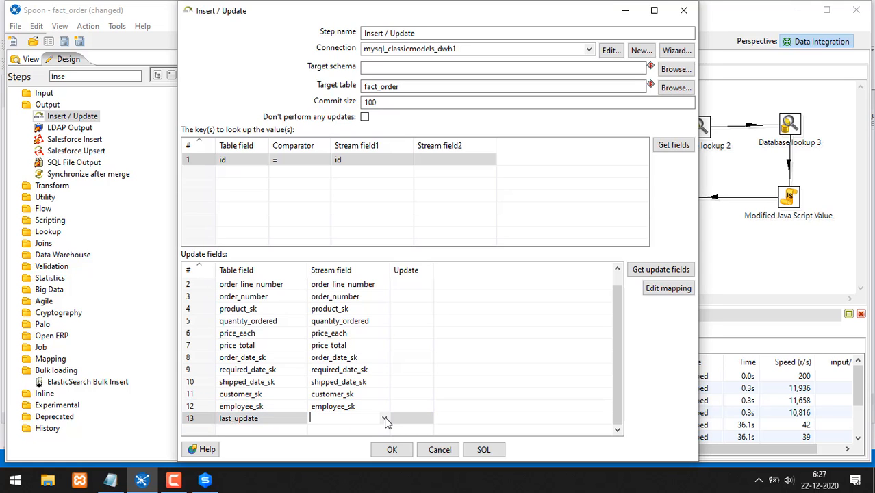
left_click(384, 419)
key("Down")
key("Down")
key("Down")
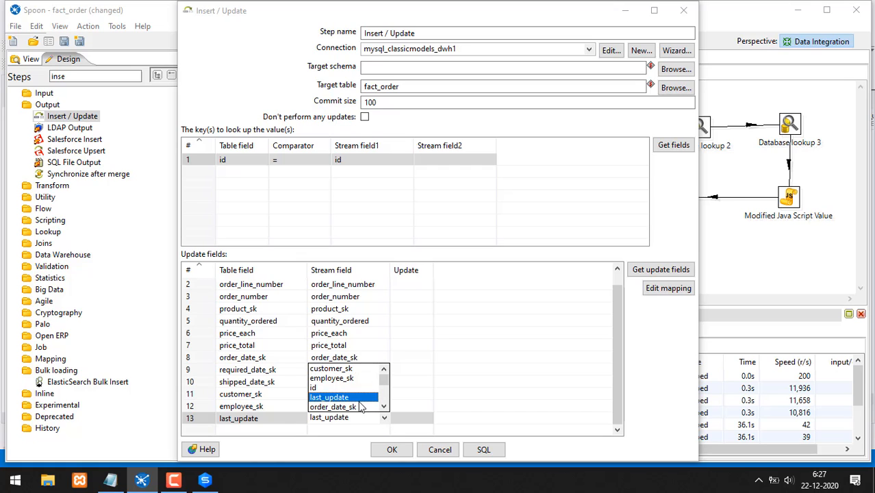
left_click(361, 399)
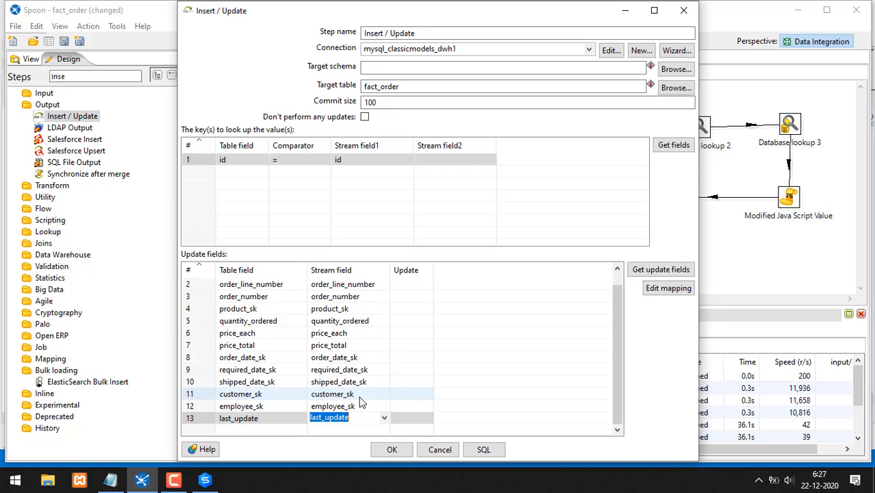
- Set Update to Y for the order_line_number, order_number and product_sk update fields
left_click(397, 286)
left_click(427, 284)
left_click(419, 296)
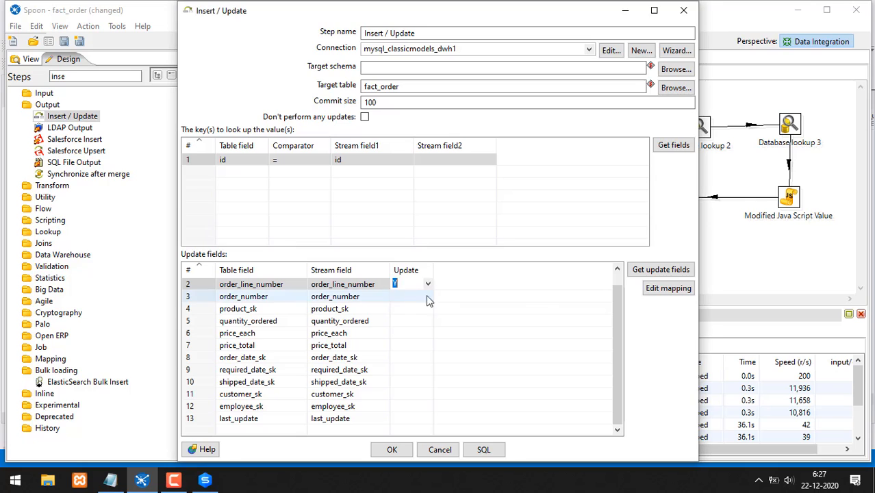
left_click(424, 295)
left_click(428, 296)
left_click(427, 308)
left_click(426, 308)
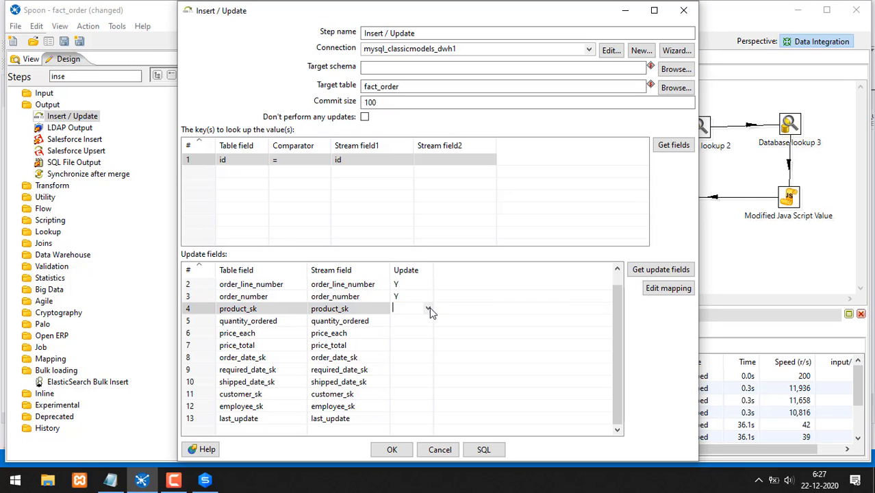
left_click(428, 309)
left_click(411, 321)
- Set Update to Y for the quantity_ordered, price_each and price_total update fields
left_click(426, 322)
left_click(427, 323)
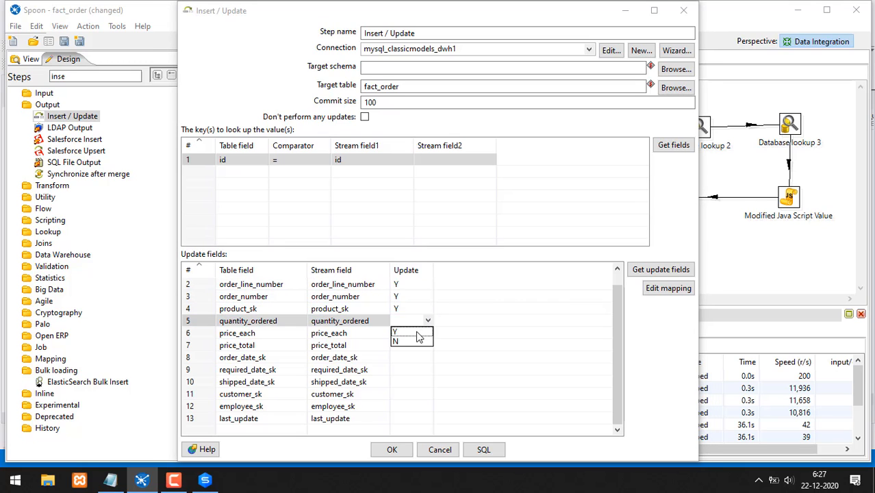
left_click(426, 331)
left_click(426, 332)
left_click(419, 345)
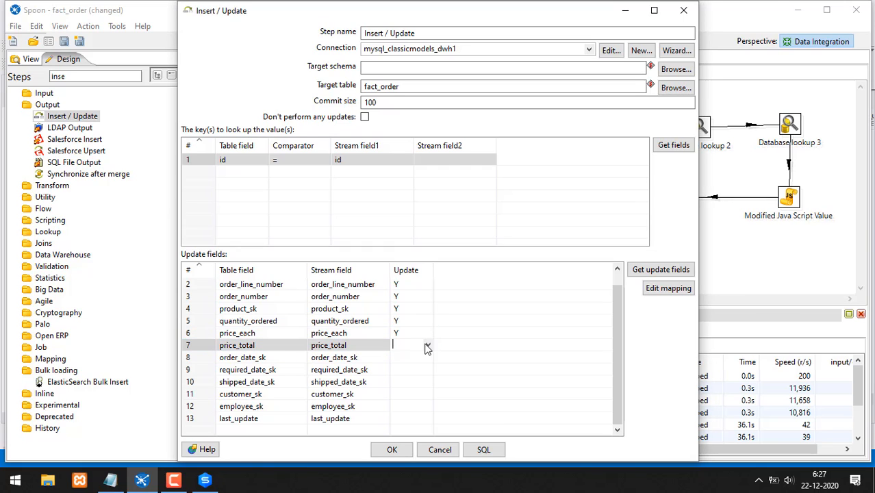
left_click(427, 345)
left_click(426, 356)
- Set Update to Y for the order_date_sk, required_date_sk and shipped_date_sk update fields
left_click(426, 357)
left_click(428, 357)
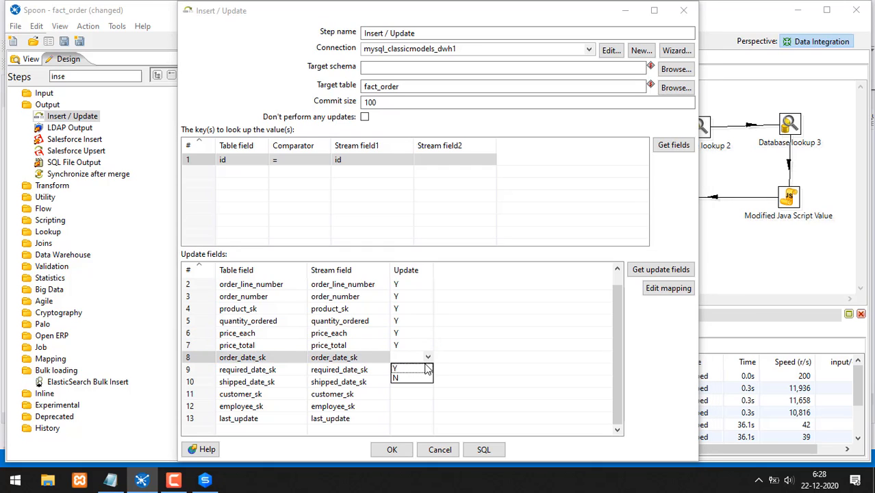
left_click(419, 369)
left_click(427, 358)
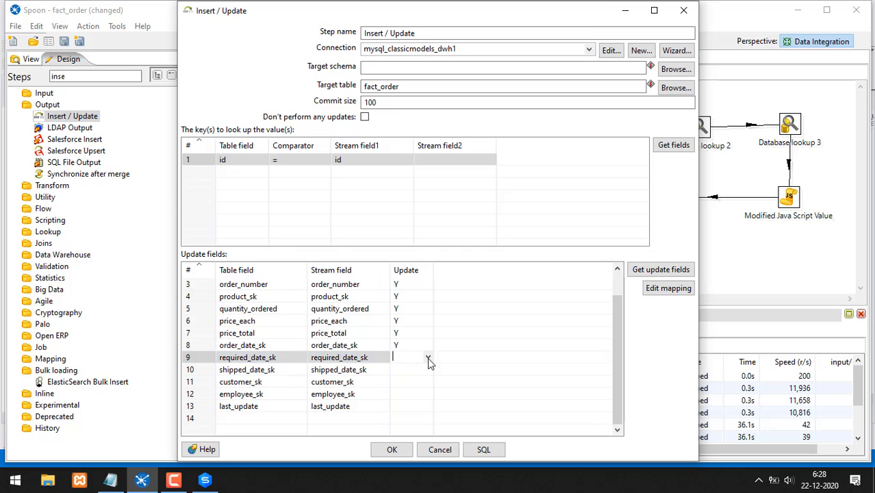
left_click(427, 357)
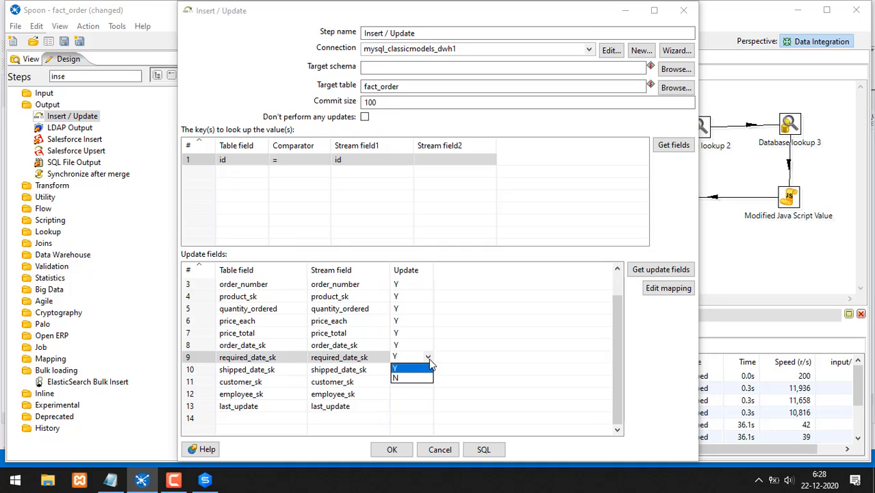
left_click(426, 367)
left_click(426, 367)
left_click(426, 366)
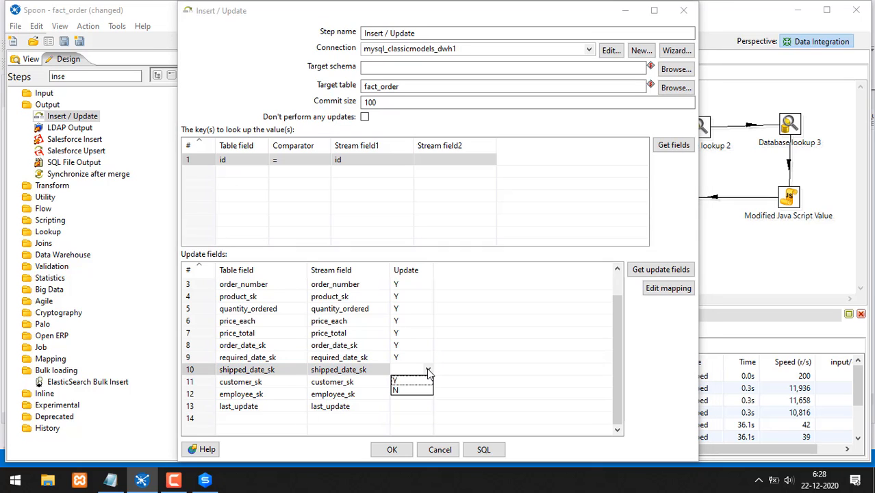
left_click(423, 380)
- Set Update to Y for the customer_sk, employee_sk and last_update update fields
left_click(426, 382)
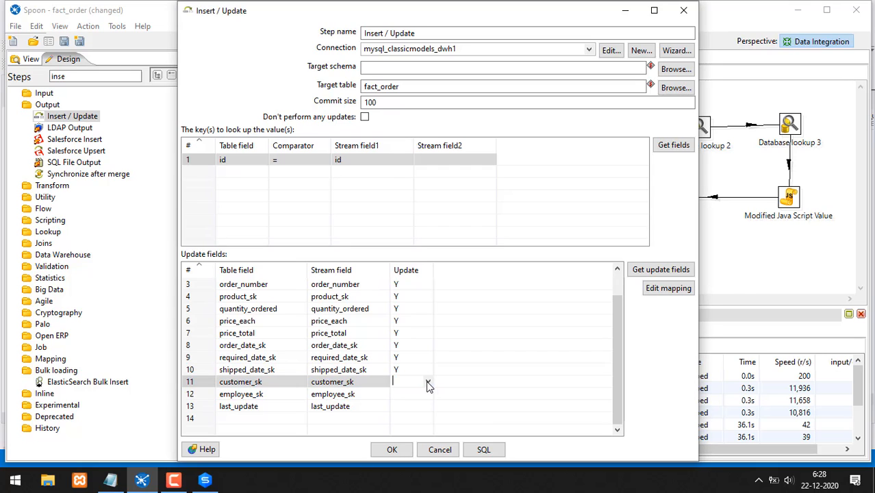
left_click(427, 382)
left_click(420, 392)
left_click(428, 394)
left_click(428, 395)
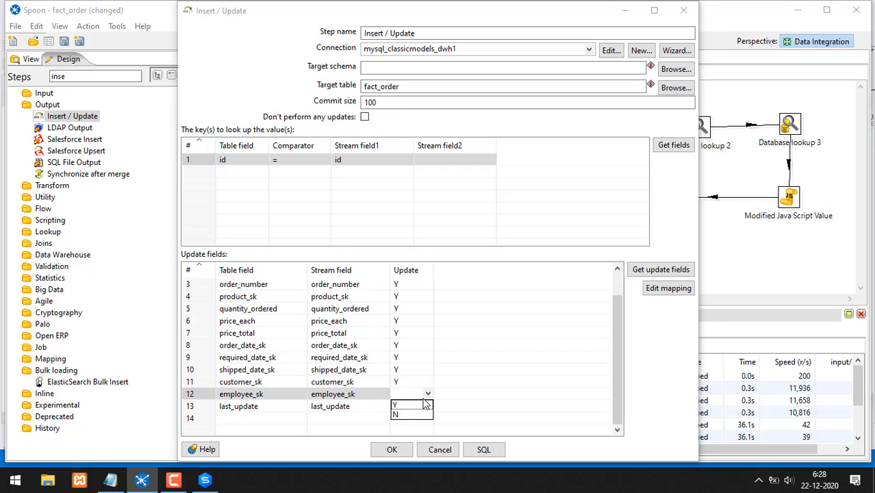
left_click(418, 403)
left_click(425, 407)
left_click(427, 406)
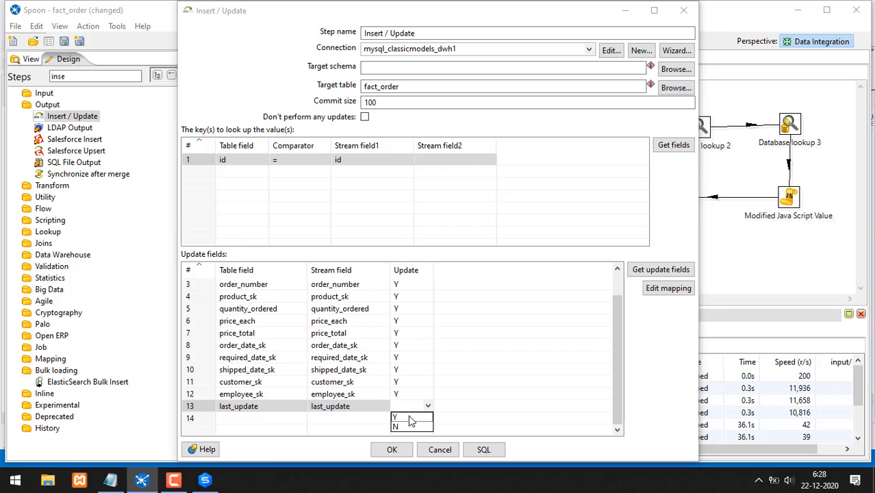
left_click(410, 418)
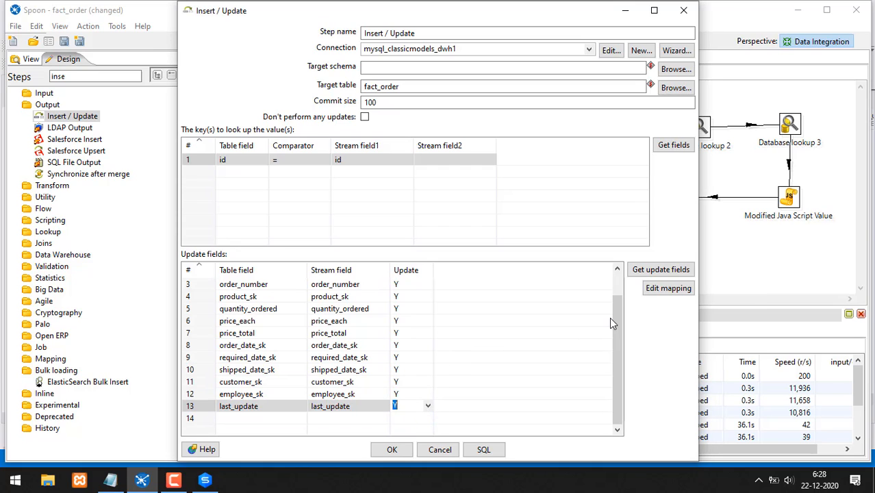
left_click_drag(614, 313, 613, 291)
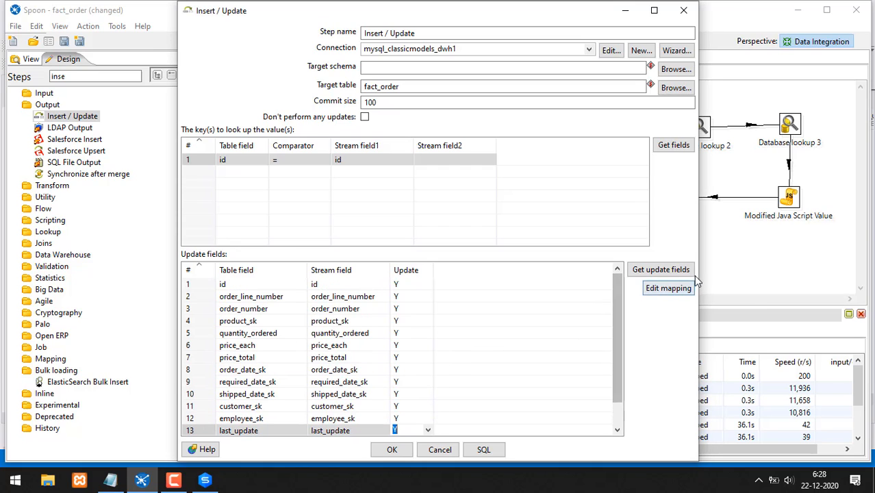
- Switch to dbForge Studio to check the fact_order table's data and return to Spoon
mouse_move(670, 241)
left_mouse_down()
mouse_move(715, 274)
mouse_move(677, 246)
left_mouse_up()
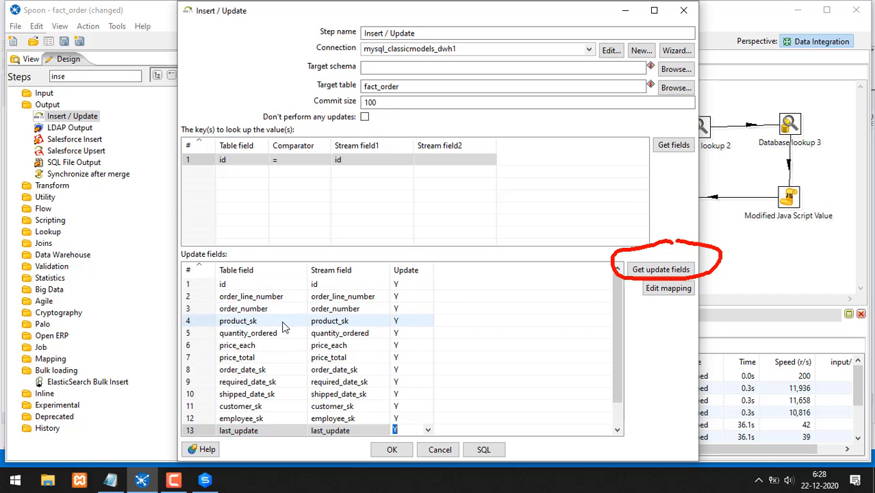
left_click(205, 480)
left_click_drag(229, 187, 309, 175)
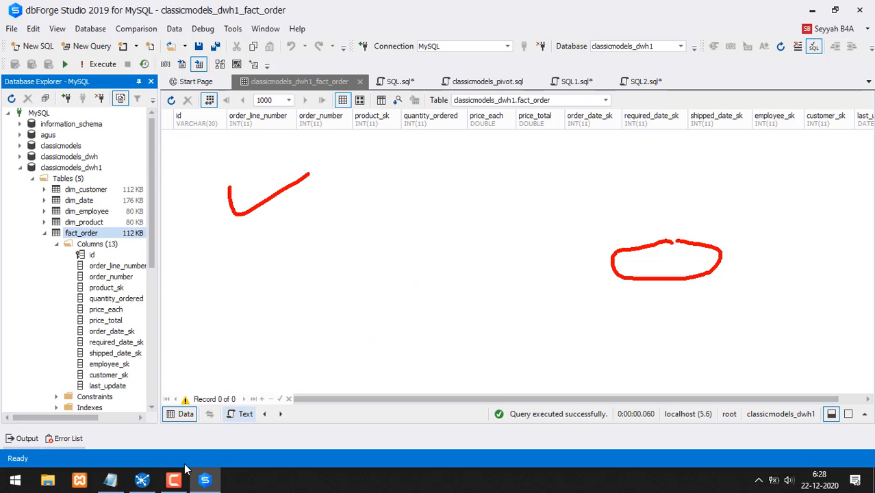
left_click(142, 480)
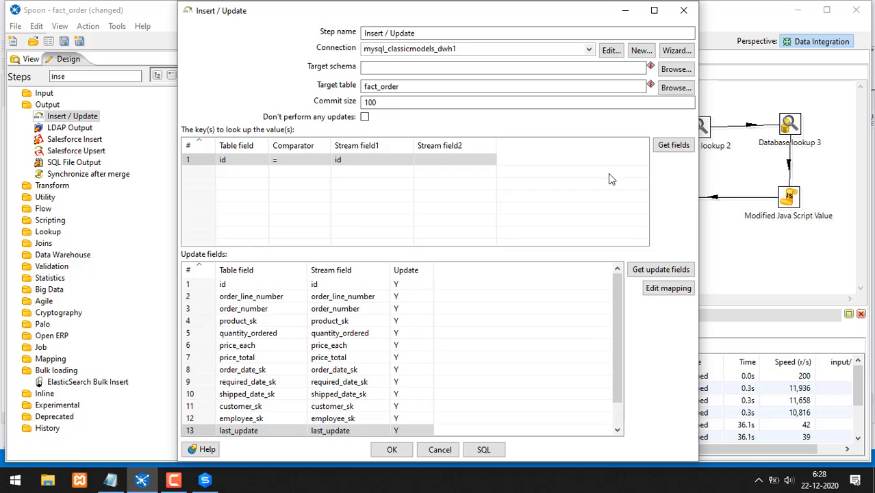
- Apply the Insert / Update settings and save the fact_order transformation
left_click(391, 448)
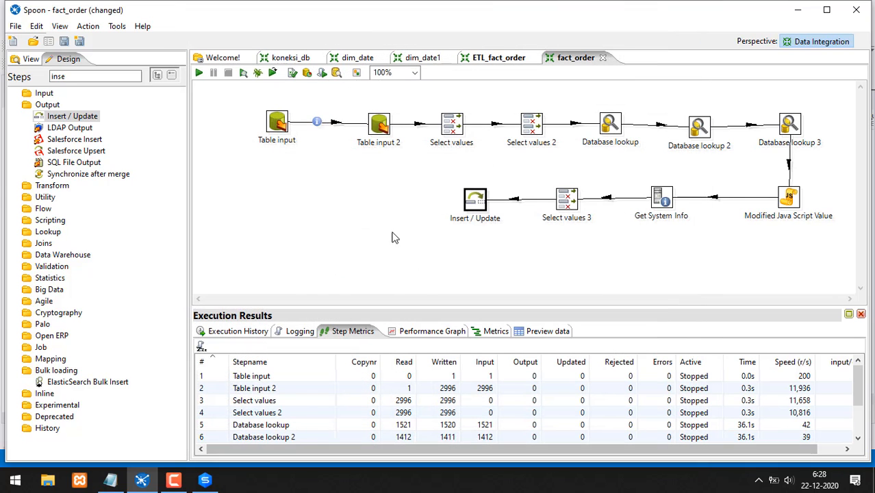
left_click(63, 43)
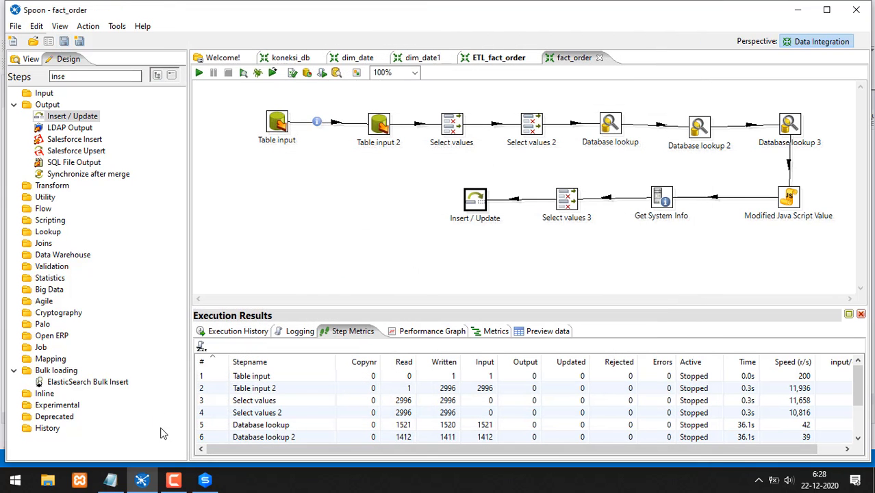
- Check the fact_order table in dbForge Studio, and run a preview of the Insert / Update step in Spoon
left_click(205, 479)
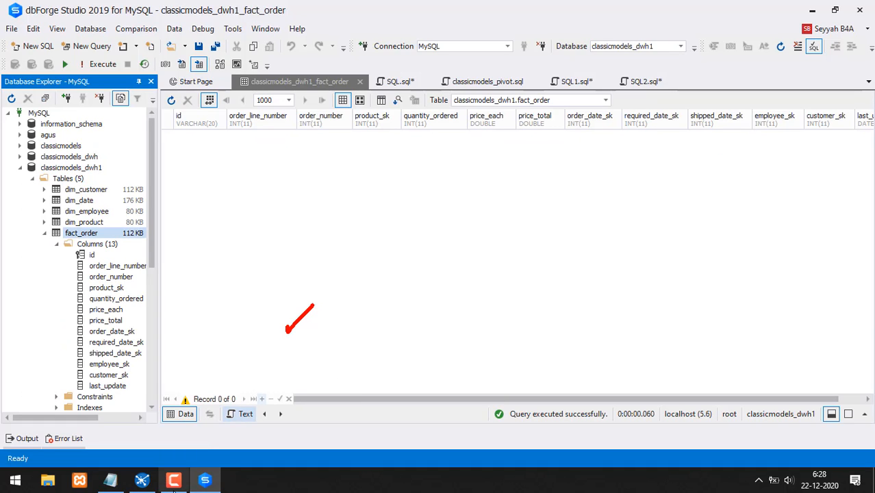
left_click(142, 480)
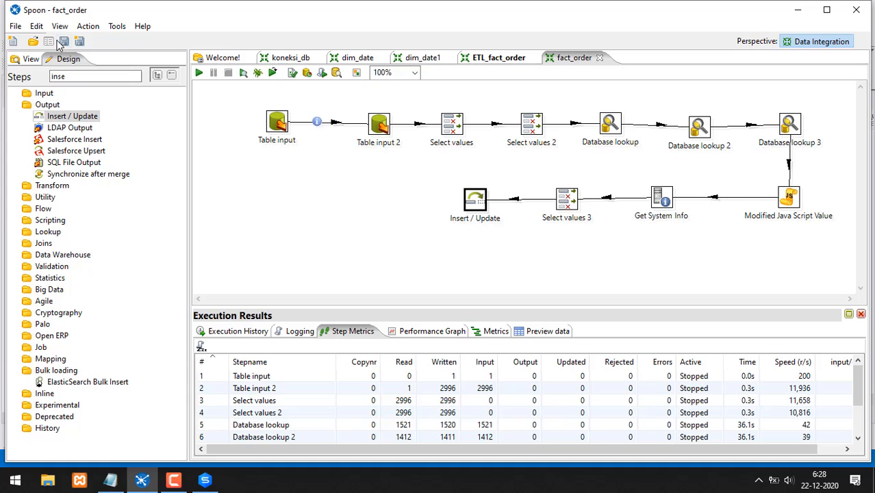
right_click(479, 200)
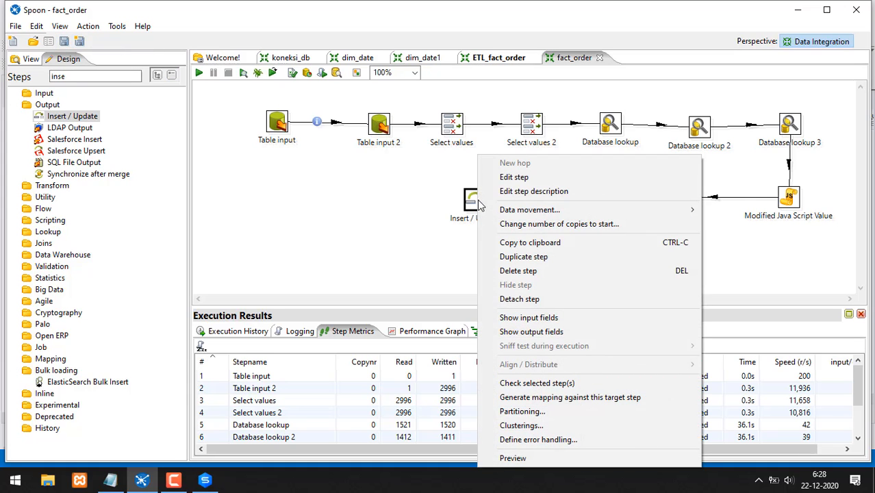
left_click(526, 458)
left_click(404, 368)
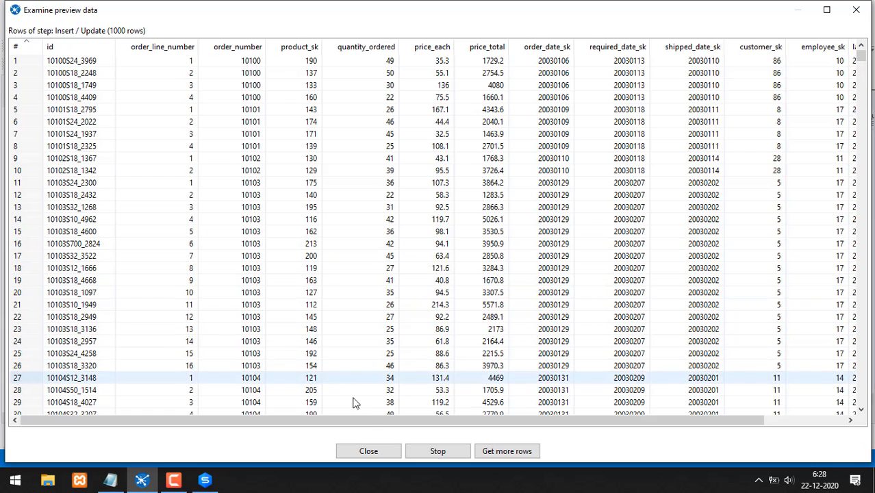
- Examine the previewed rows across all columns, including the surrogate keys, quantity_ordered, price_total and the id values
left_click_drag(422, 419, 642, 423)
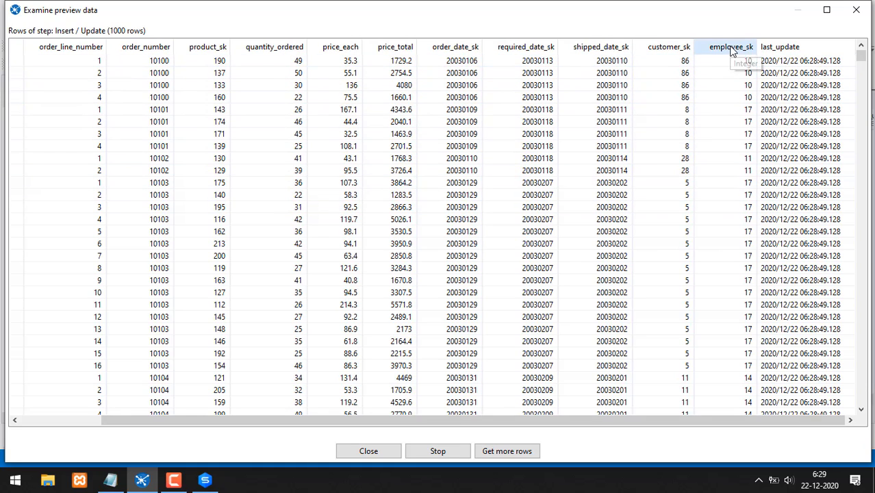
mouse_move(591, 47)
left_mouse_down()
mouse_move(629, 121)
mouse_move(687, 49)
left_mouse_up()
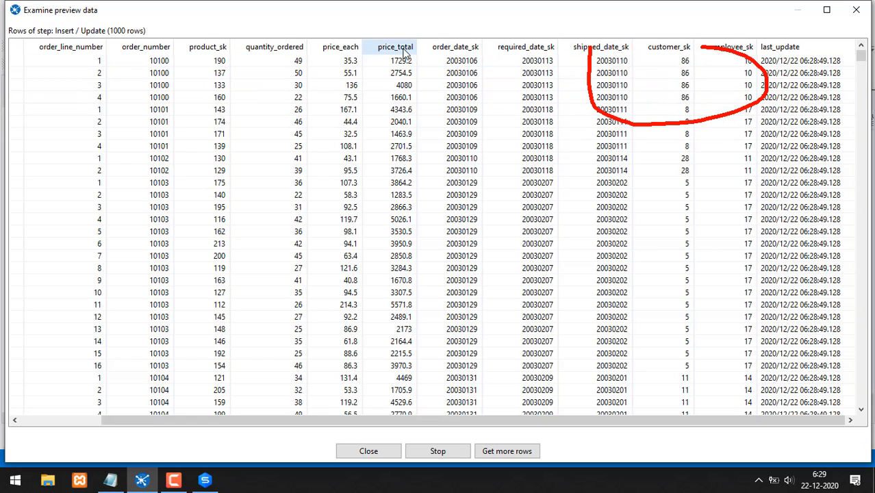
mouse_move(432, 41)
left_mouse_down()
mouse_move(580, 65)
mouse_move(590, 50)
left_mouse_up()
key("e")
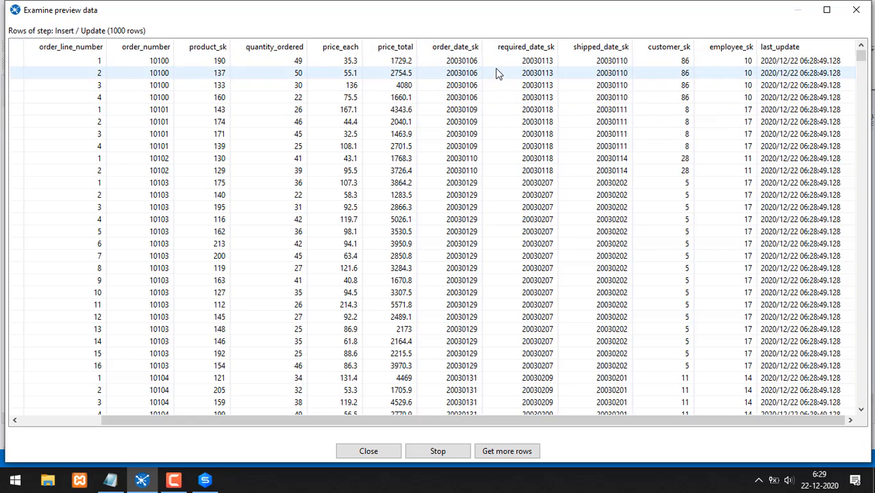
left_click_drag(416, 32, 738, 35)
key("Escape")
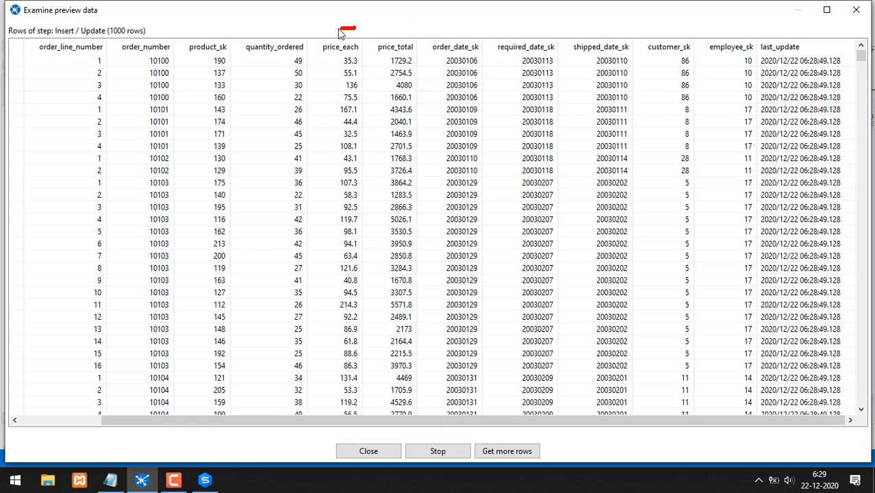
key("Escape")
left_click_drag(256, 22, 304, 7)
left_click_drag(383, 35, 419, 17)
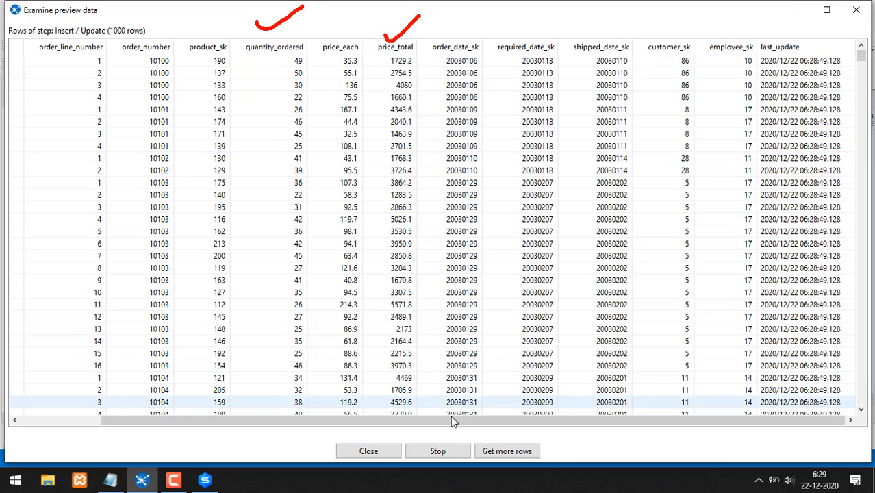
left_click_drag(438, 420, 297, 421)
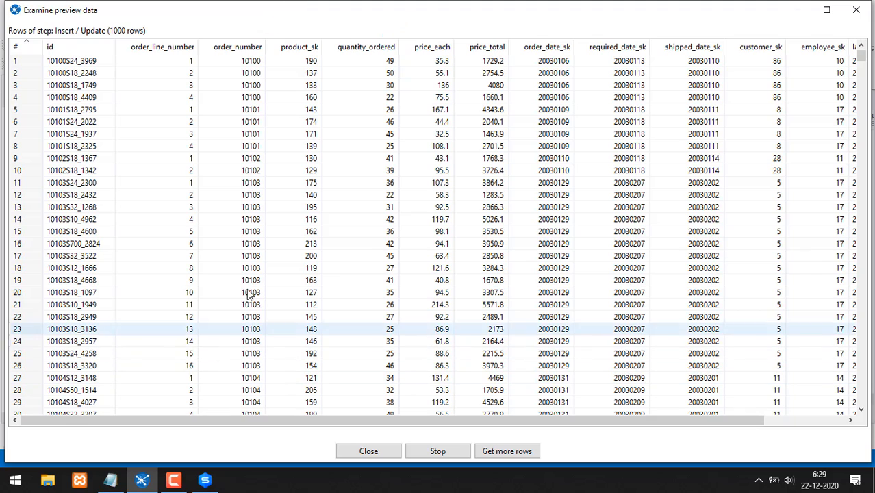
mouse_move(76, 48)
left_mouse_down()
mouse_move(30, 85)
mouse_move(137, 82)
mouse_move(75, 46)
left_mouse_up()
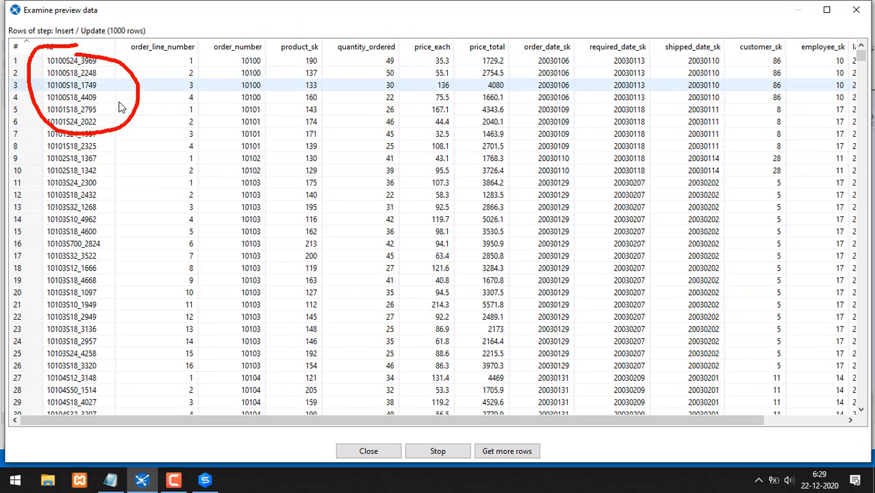
left_click_drag(99, 61, 105, 81)
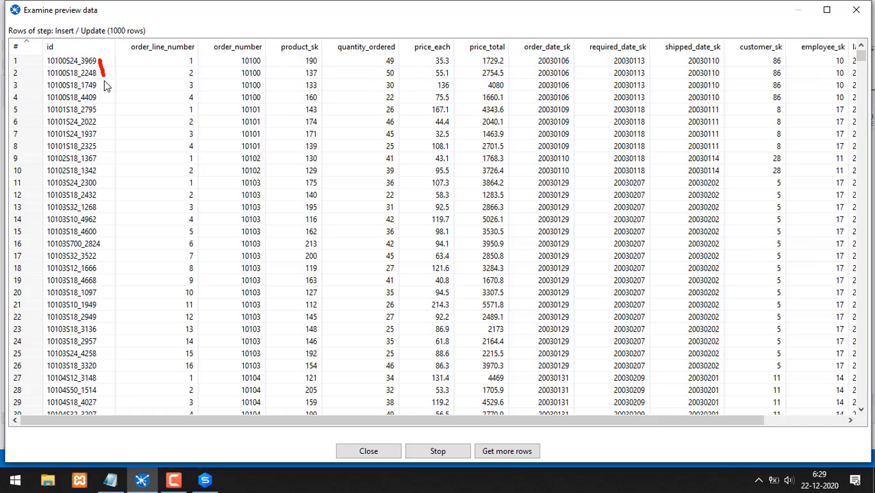
left_click_drag(105, 122, 97, 207)
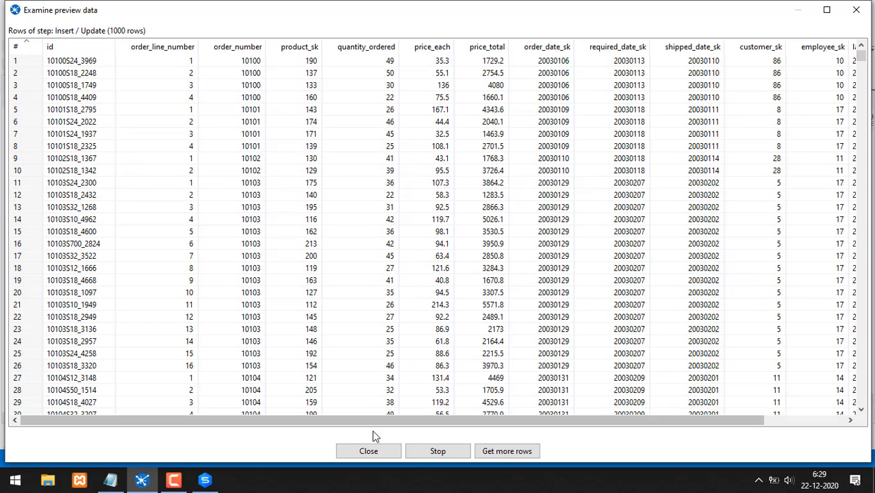
- Switch to dbForge Studio, refresh the fact_order table data, and widen the id and order_line_number columns
left_click(205, 480)
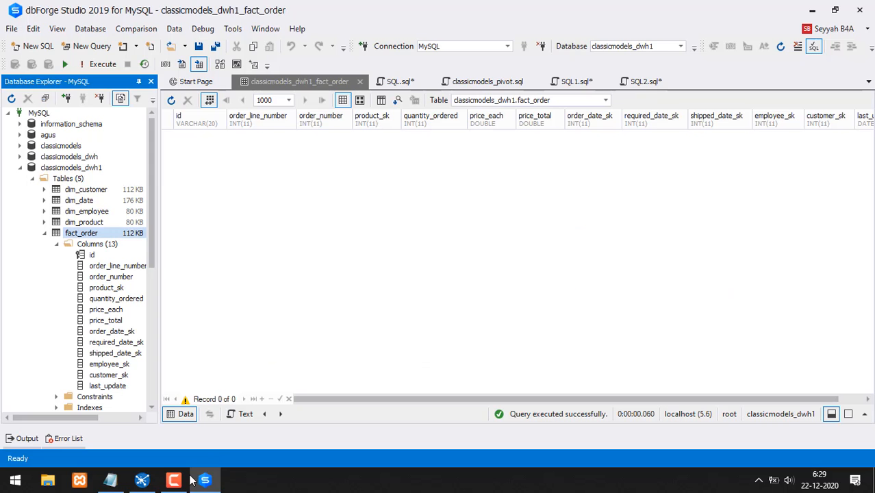
left_click(149, 481)
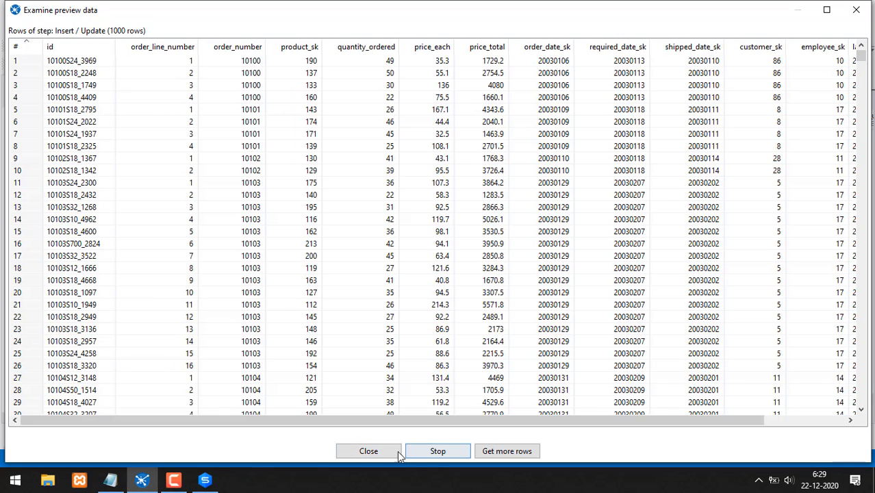
left_click(205, 480)
right_click(251, 203)
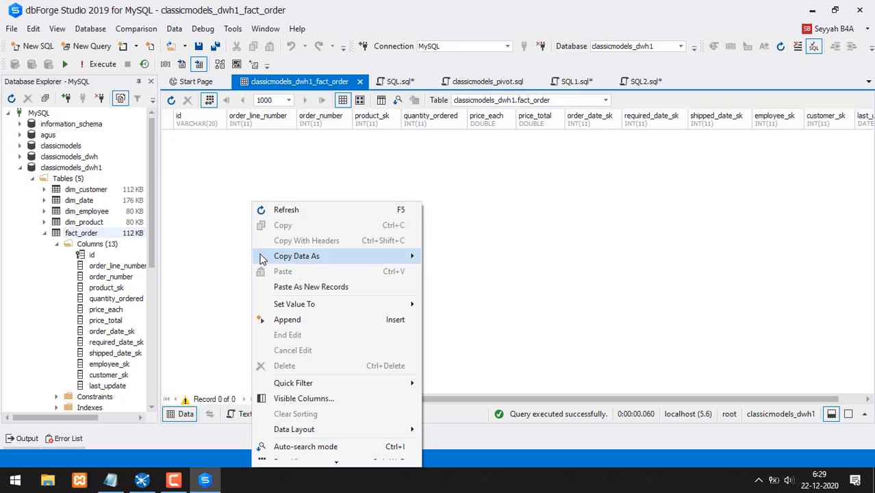
left_click(281, 210)
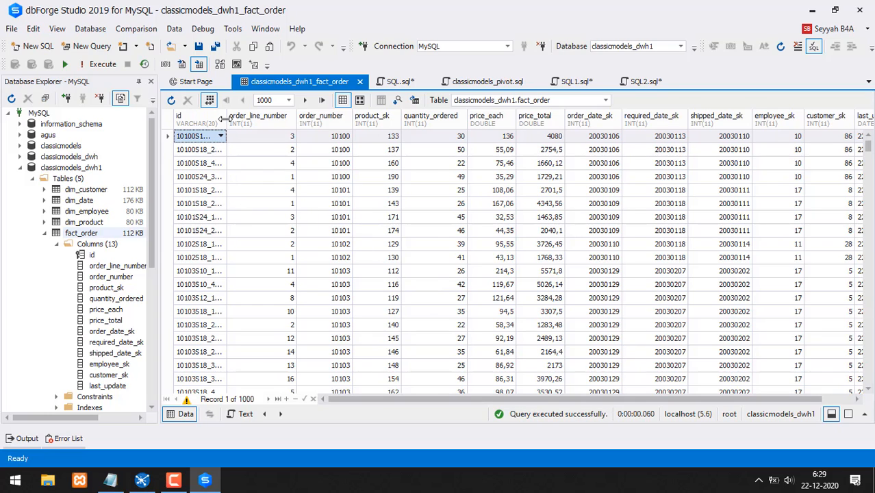
left_click_drag(227, 120, 270, 121)
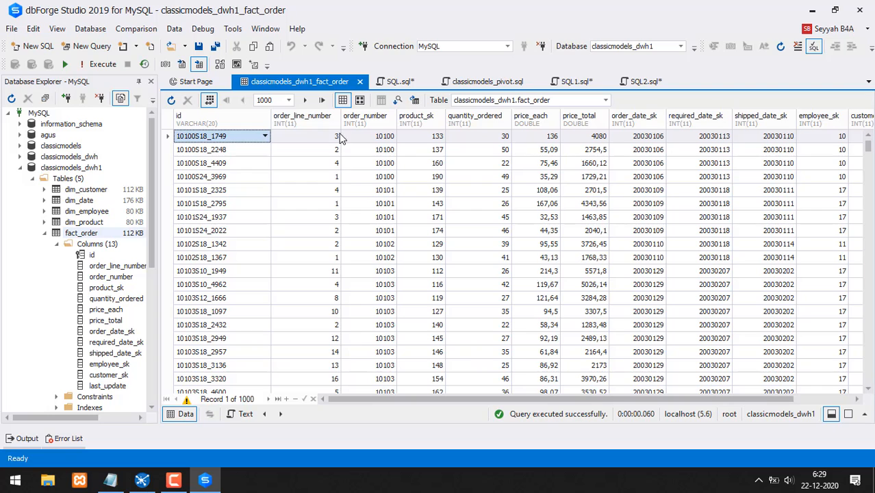
left_click_drag(340, 120, 376, 128)
- Return to the Spoon preview and examine its last rows, including the last_update column
left_click(145, 480)
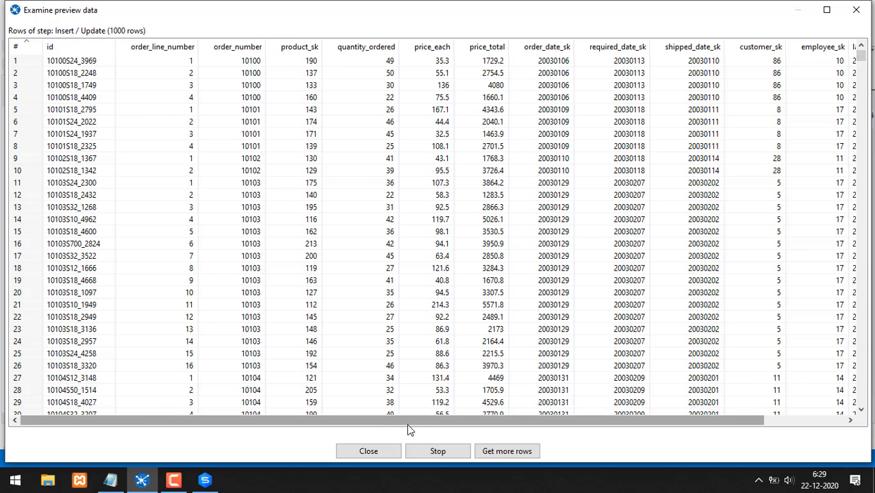
left_click_drag(436, 419, 630, 418)
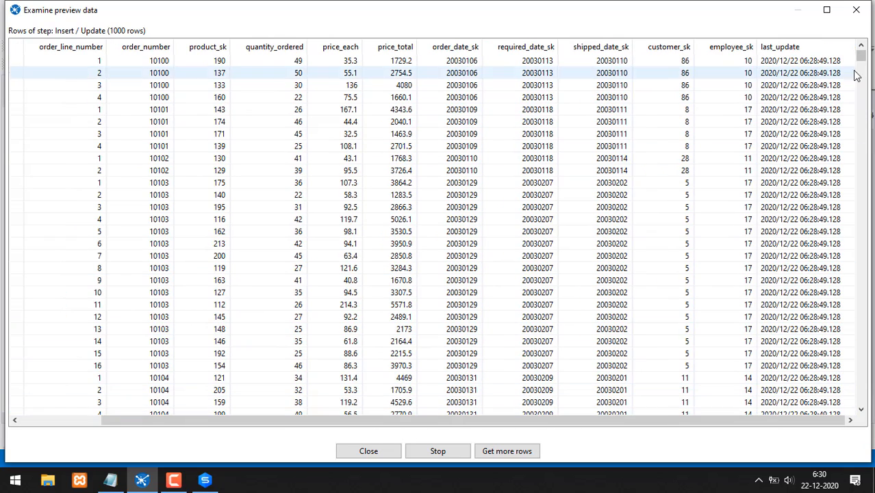
left_click_drag(860, 68, 857, 150)
left_click_drag(861, 108, 860, 402)
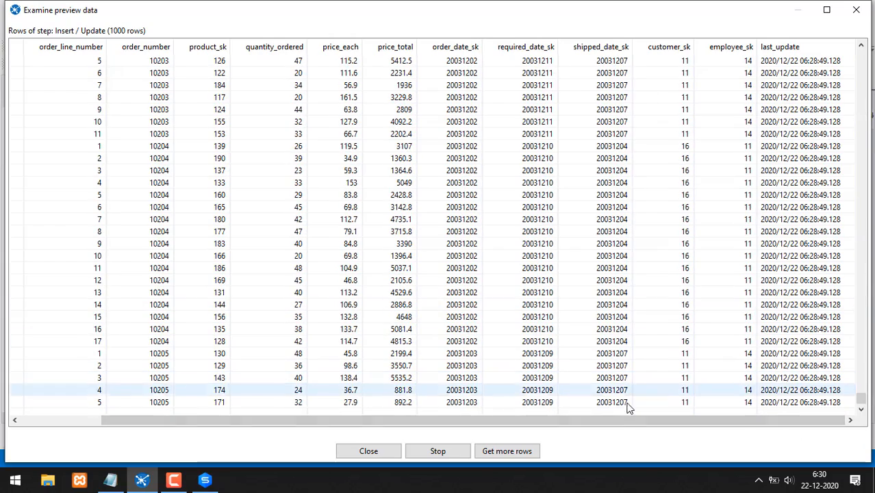
- Examine the date, customer, employee and last_update columns of the last previewed rows, and go back to the earlier orders
left_click_drag(611, 424, 716, 413)
left_click_drag(653, 420, 651, 425)
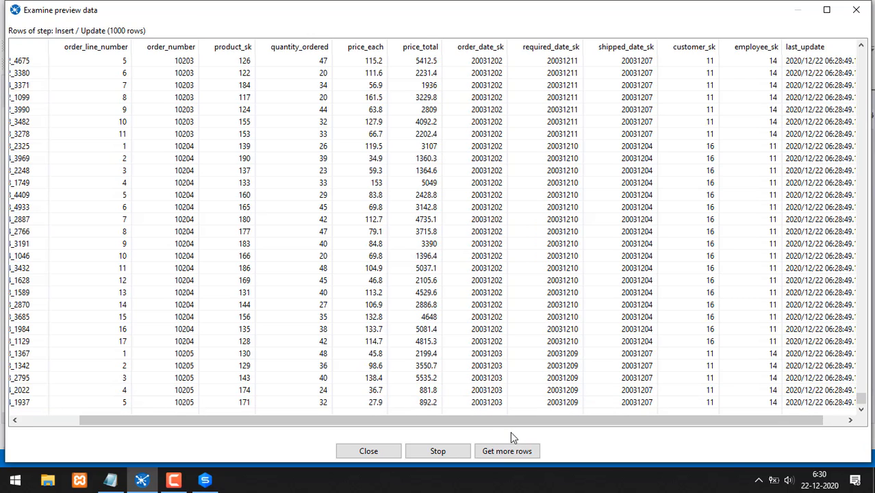
left_click_drag(516, 430, 602, 428)
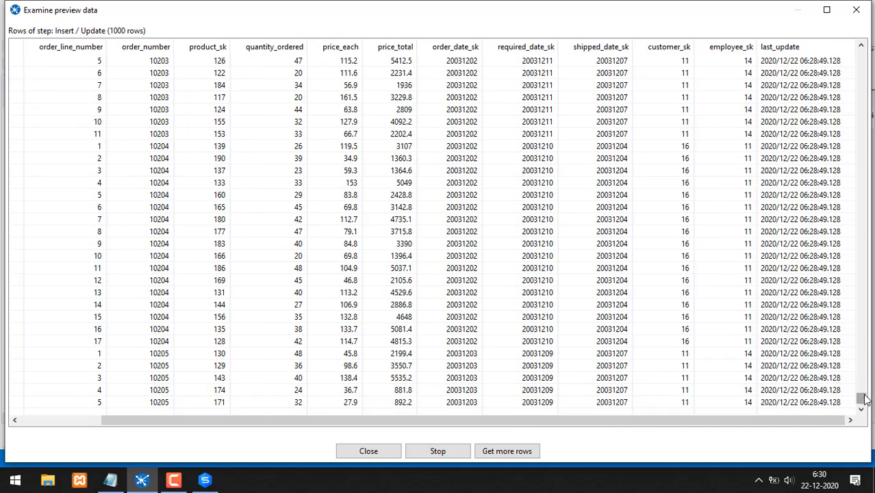
left_click_drag(861, 401, 861, 106)
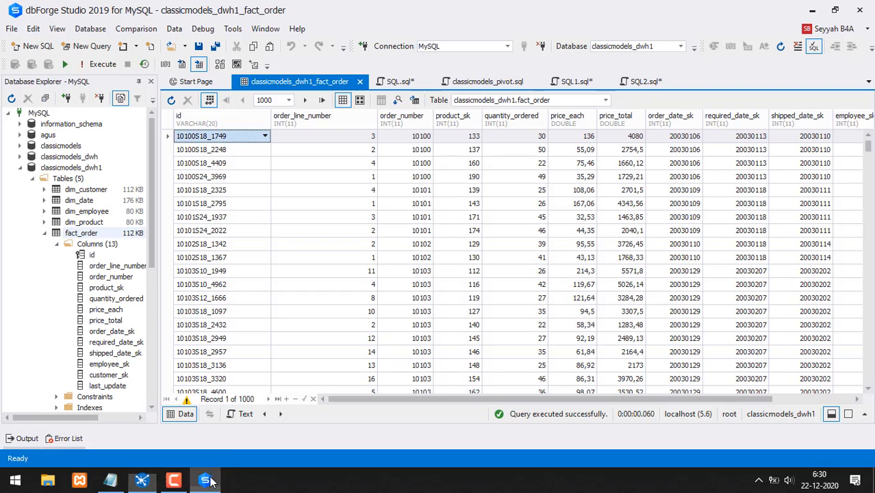
- Switch to dbForge Studio, refresh the fact_order table data, and check its last rows
left_click(204, 480)
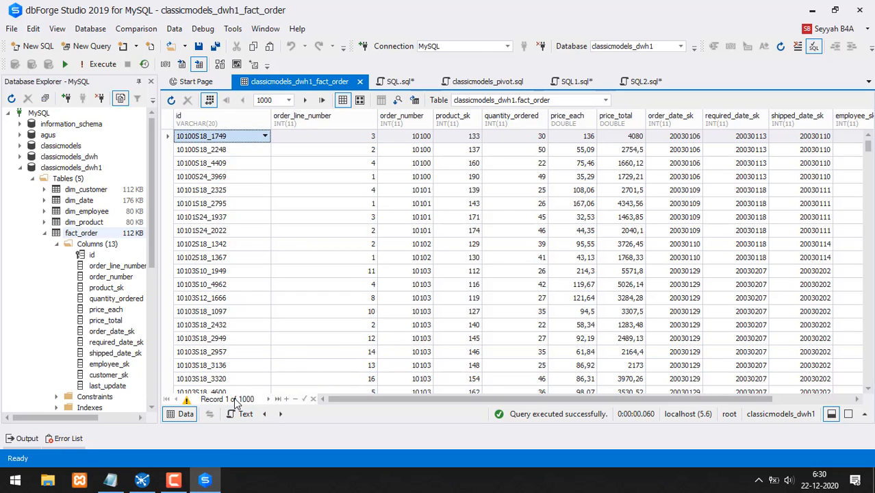
left_click(169, 99)
left_click_drag(869, 149, 863, 403)
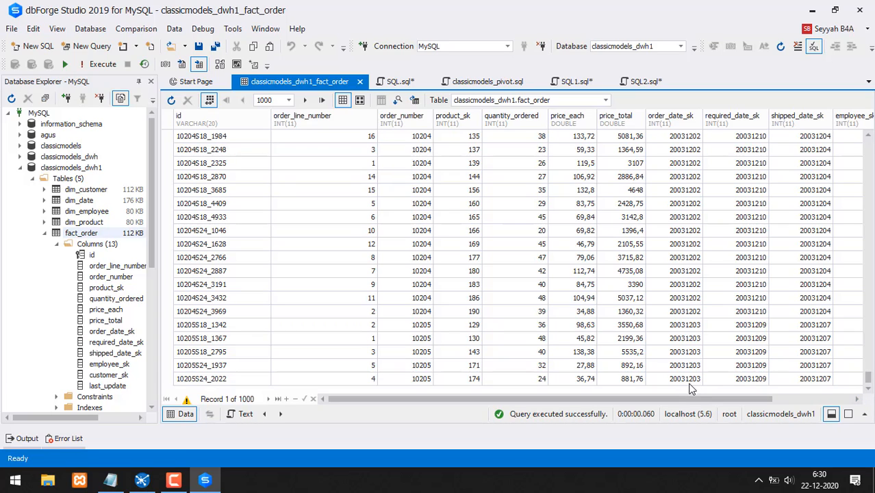
- Return to Spoon and close the preview of the Insert / Update step
left_click(173, 480)
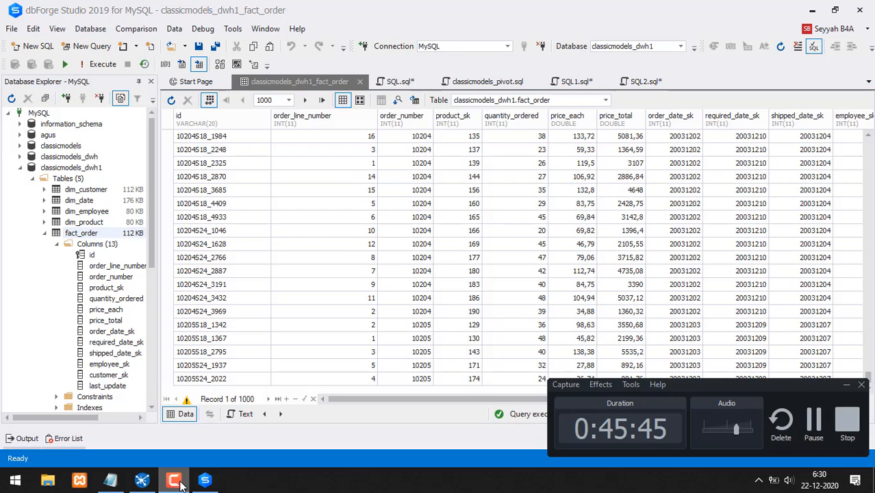
left_click(143, 480)
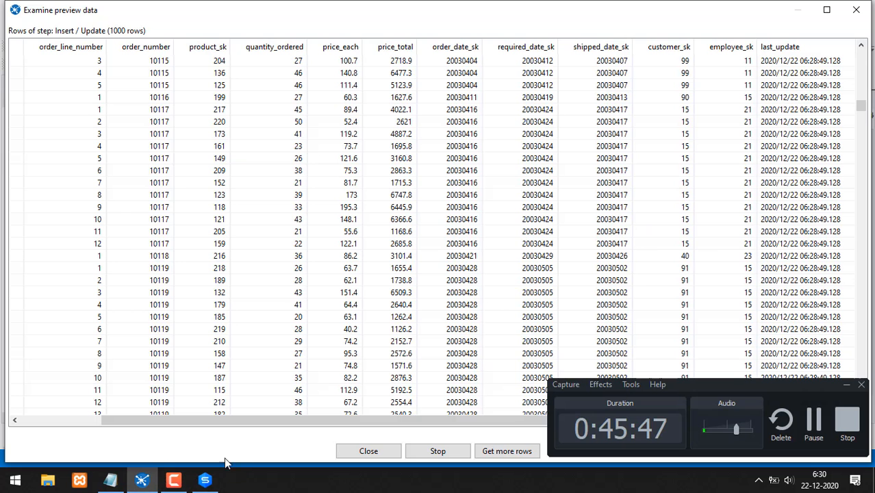
left_click(846, 387)
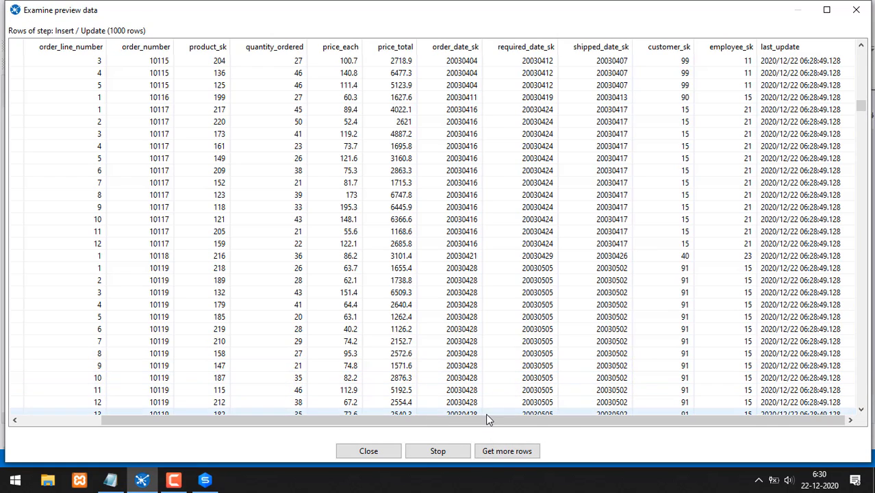
left_click(385, 455)
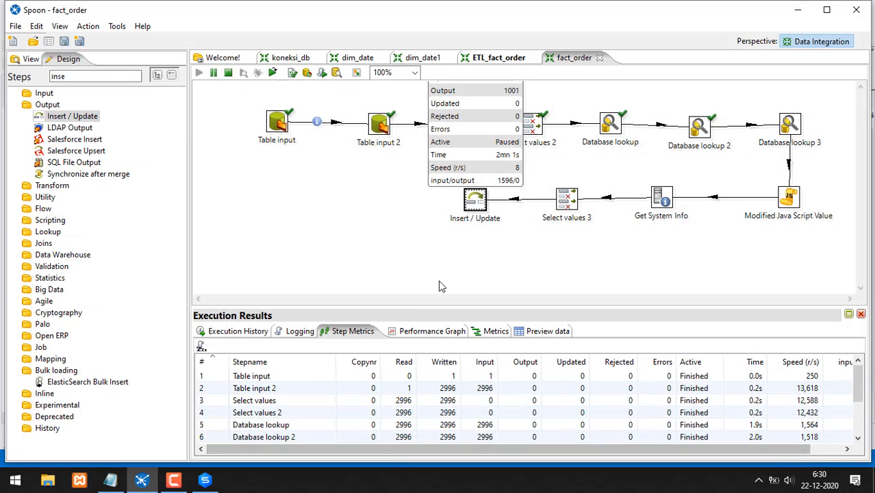
- Check the Insert / Update row in the step metrics and its elapsed time, and stop the paused fact_order transformation
scroll(484, 431, "down", 2)
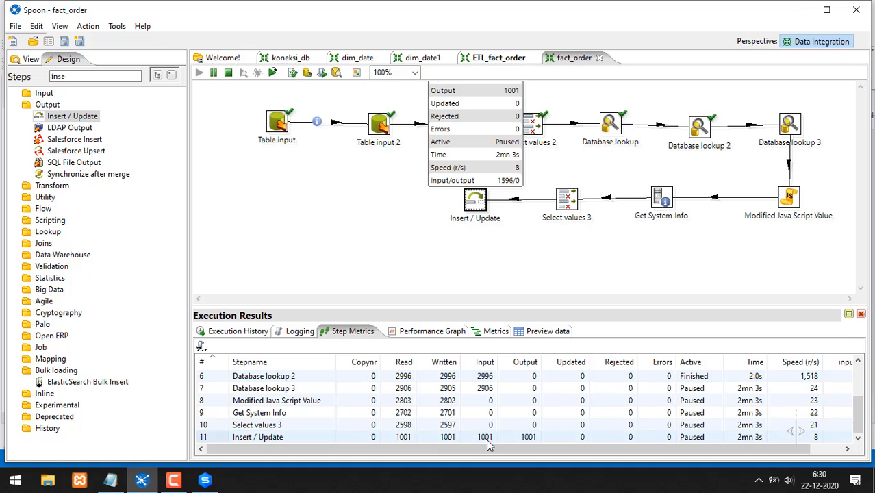
mouse_move(490, 430)
left_mouse_down()
mouse_move(433, 422)
mouse_move(367, 441)
mouse_move(449, 469)
mouse_move(567, 453)
mouse_move(533, 423)
left_mouse_up()
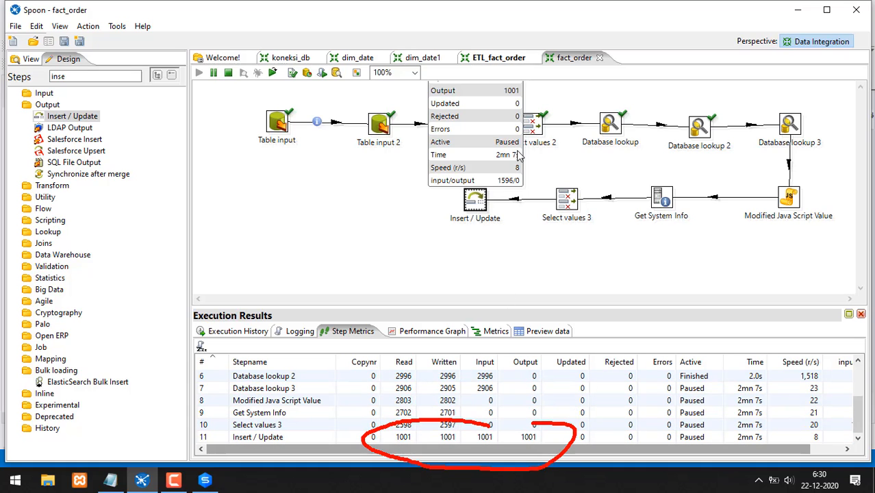
mouse_move(524, 143)
left_mouse_down()
mouse_move(503, 142)
mouse_move(528, 172)
mouse_move(521, 140)
left_mouse_up()
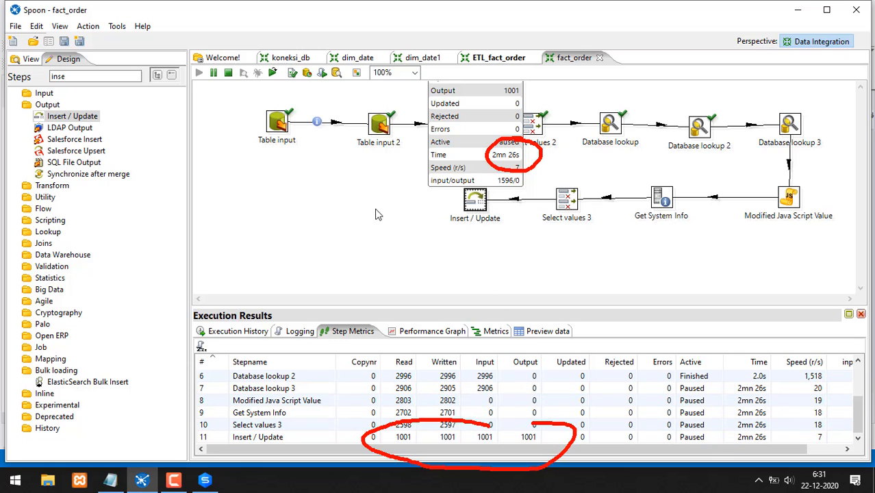
left_click(228, 73)
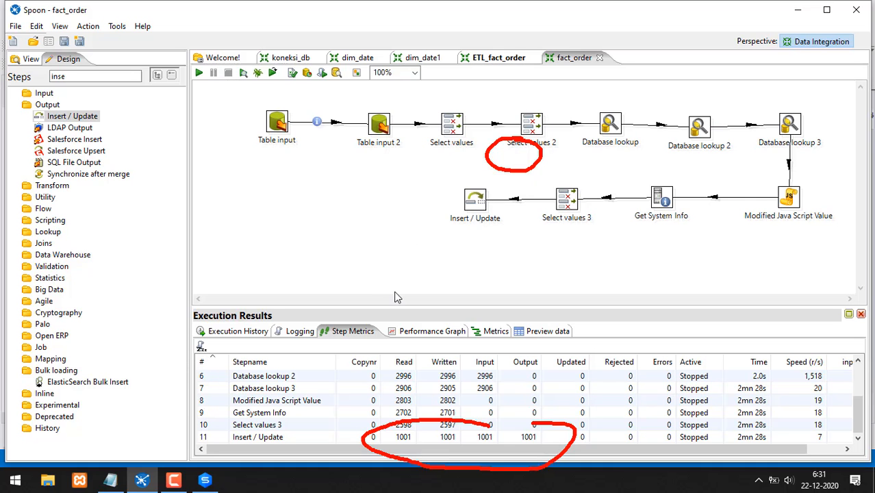
- Switch to dbForge Studio and reload the fact_order table data
left_click(209, 483)
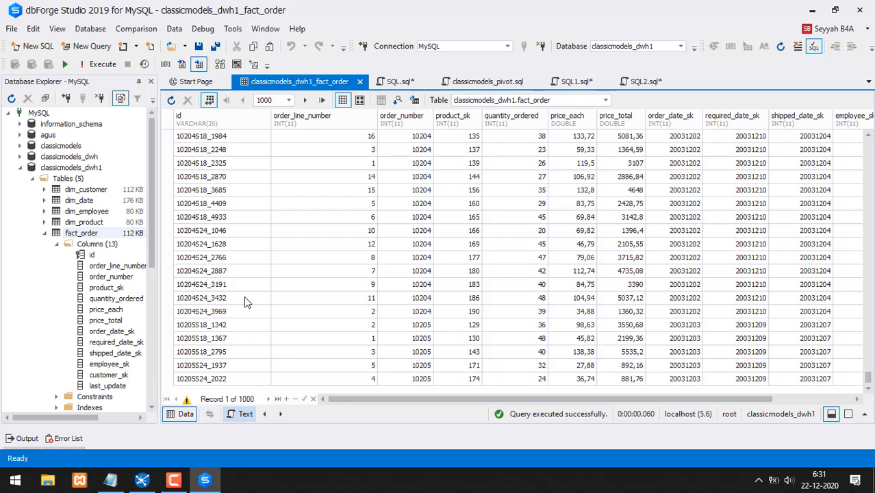
left_click(171, 100)
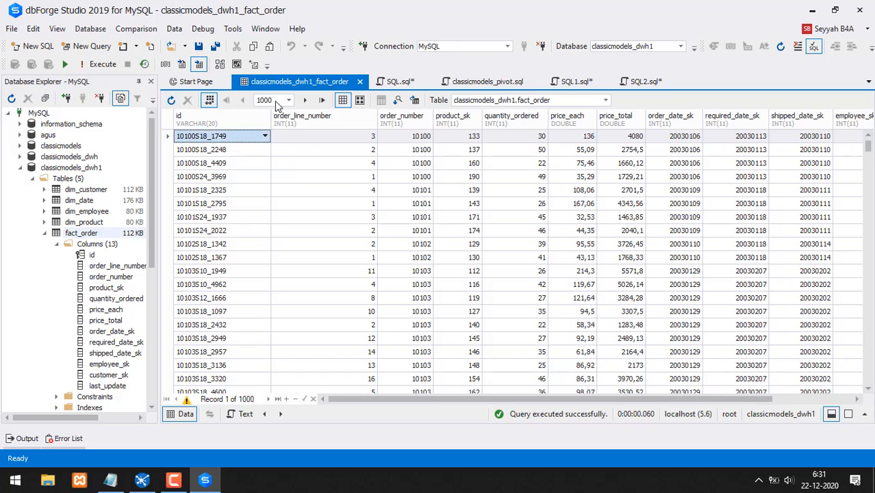
left_click(288, 100)
left_click(289, 101)
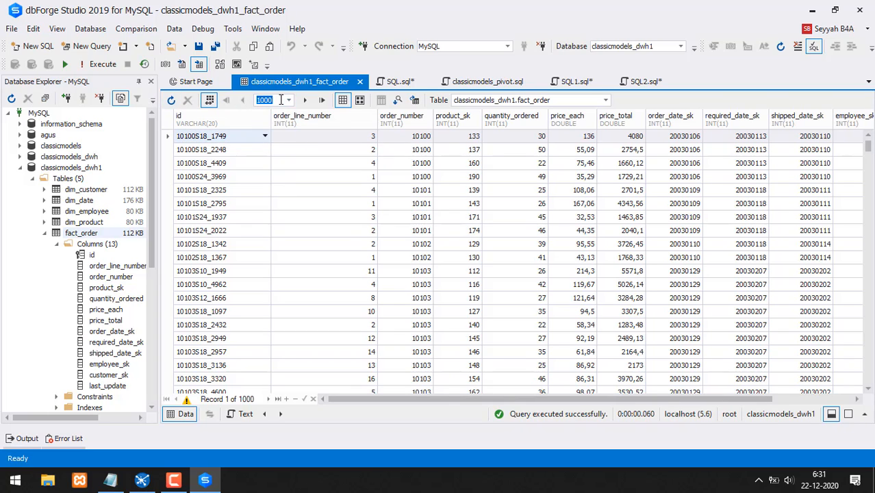
left_click(247, 274)
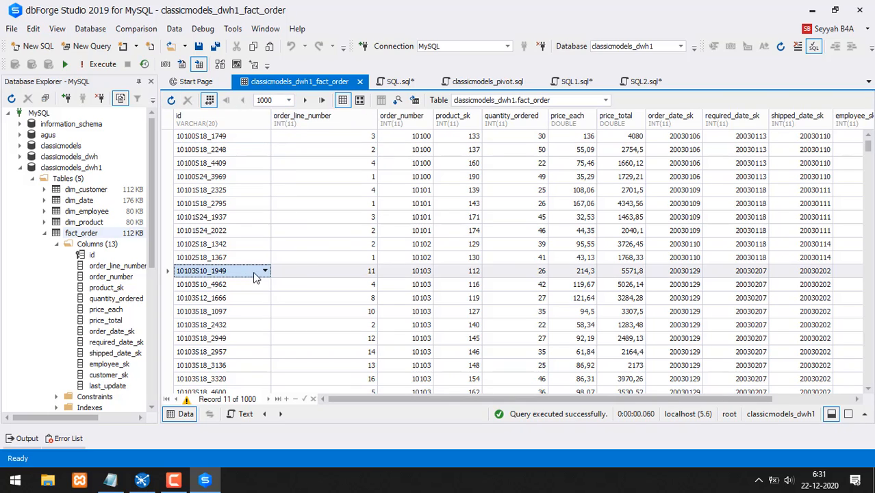
- Examine further fact_order rows and columns, including employee_sk, customer_sk and last_update
scroll(322, 284, "down", 20)
scroll(315, 298, "down", 10)
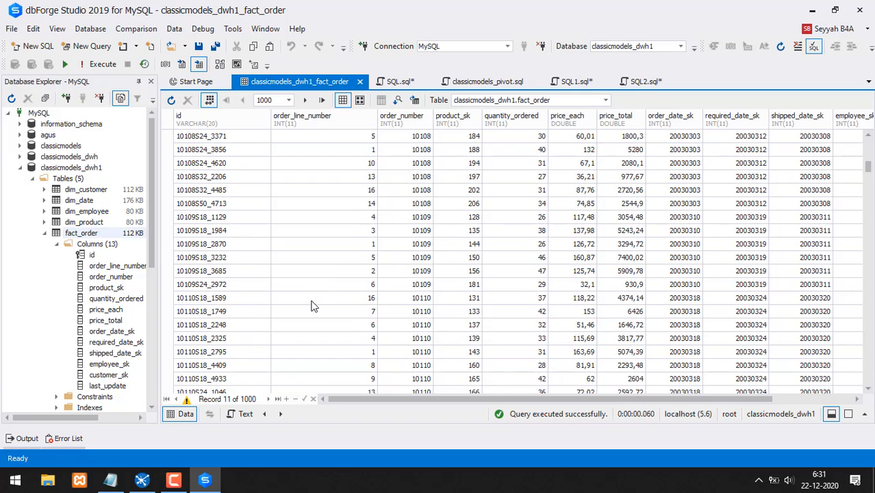
left_click_drag(347, 399, 518, 399)
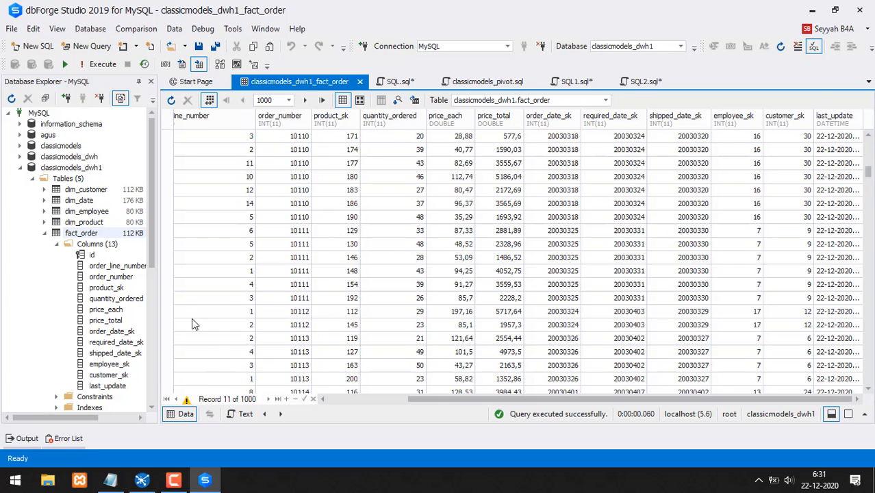
mouse_move(145, 483)
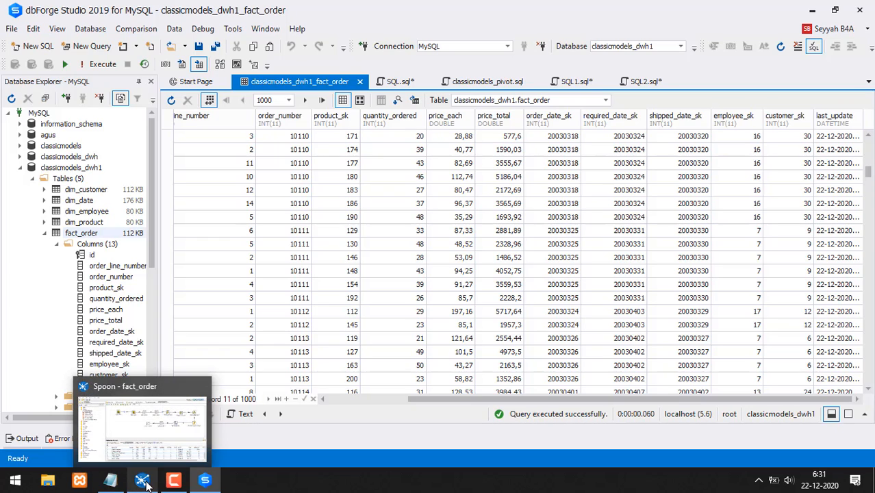
mouse_move(173, 481)
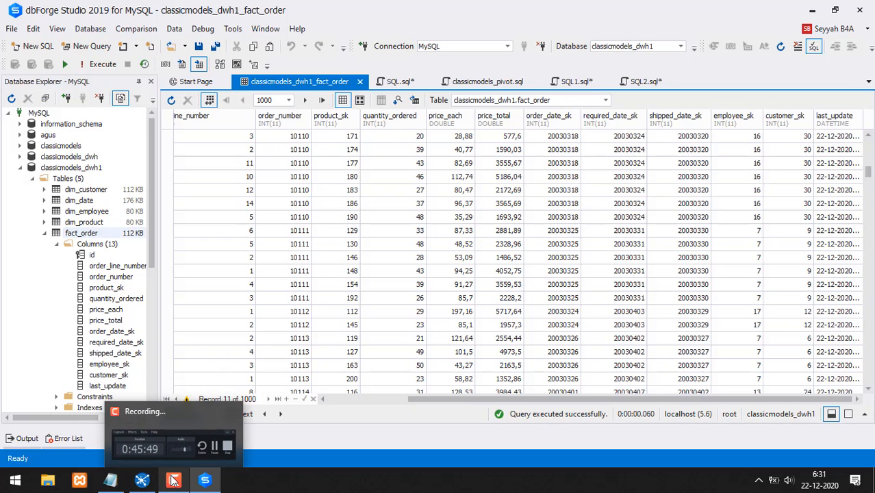